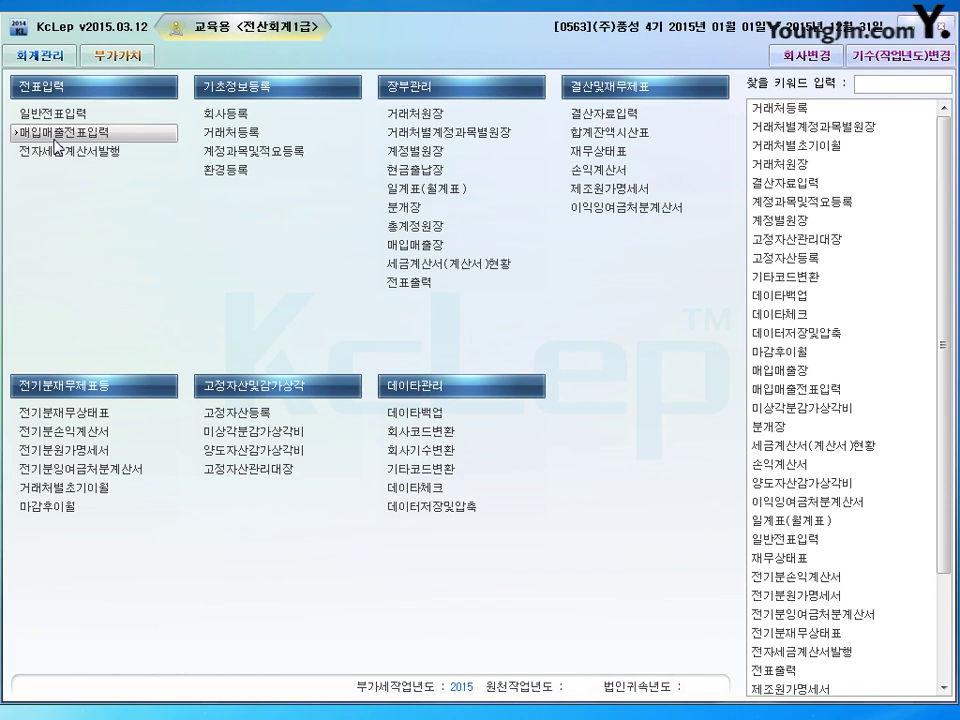
Step: Open company registration (회사등록) and set the business opening date (개업연월일) of (주)풍성 to 2012-06-26
{"action": "left_click", "coordinate": [225, 113]}
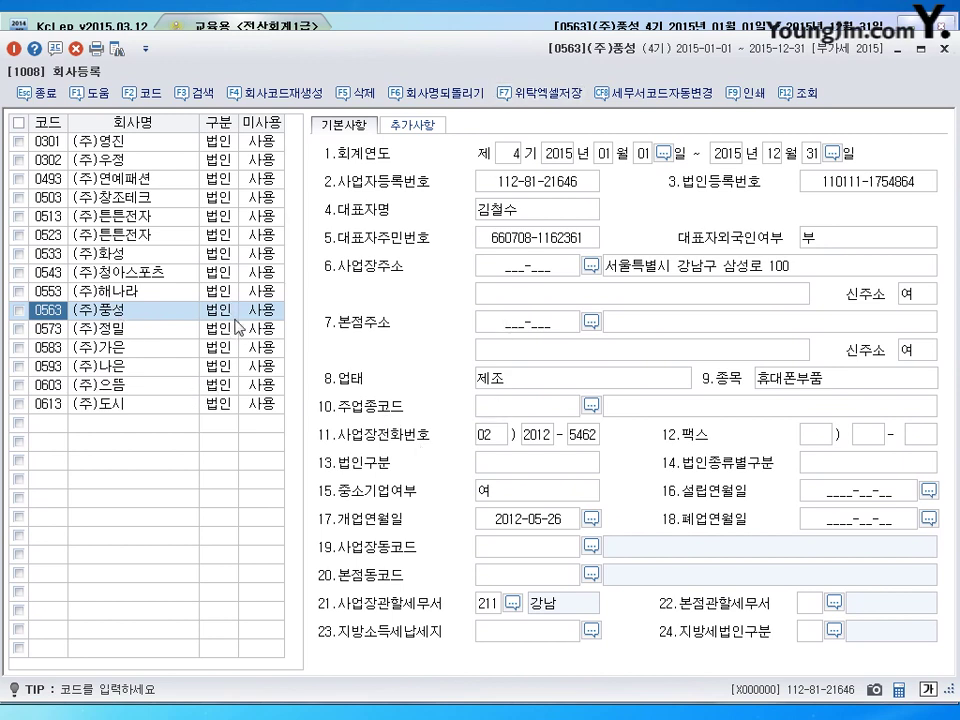
{"action": "left_click", "coordinate": [541, 189]}
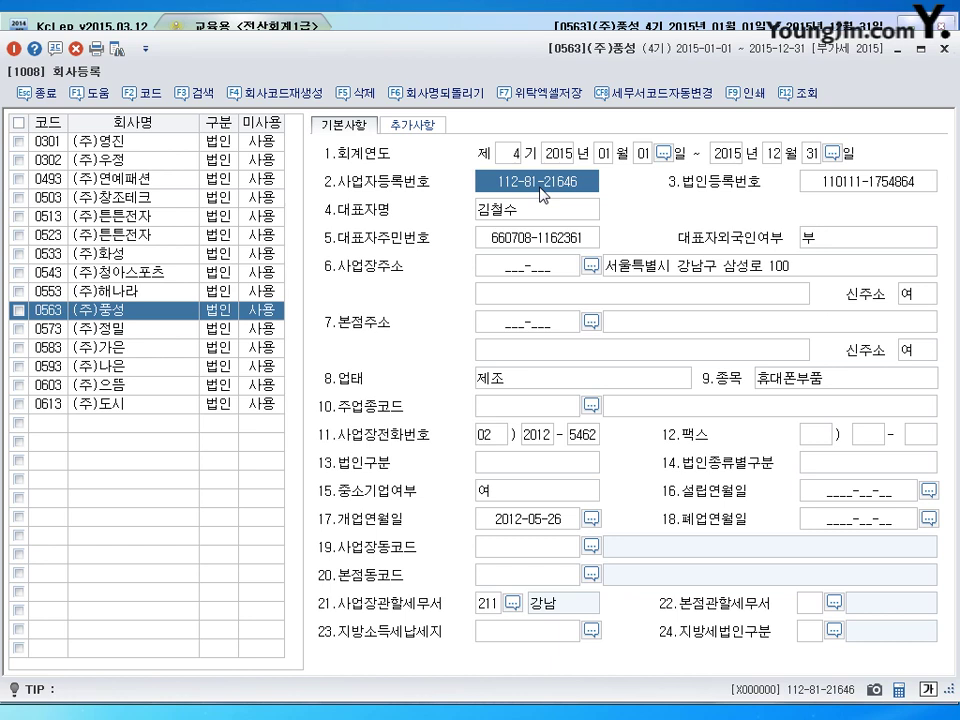
{"action": "left_click", "coordinate": [847, 189]}
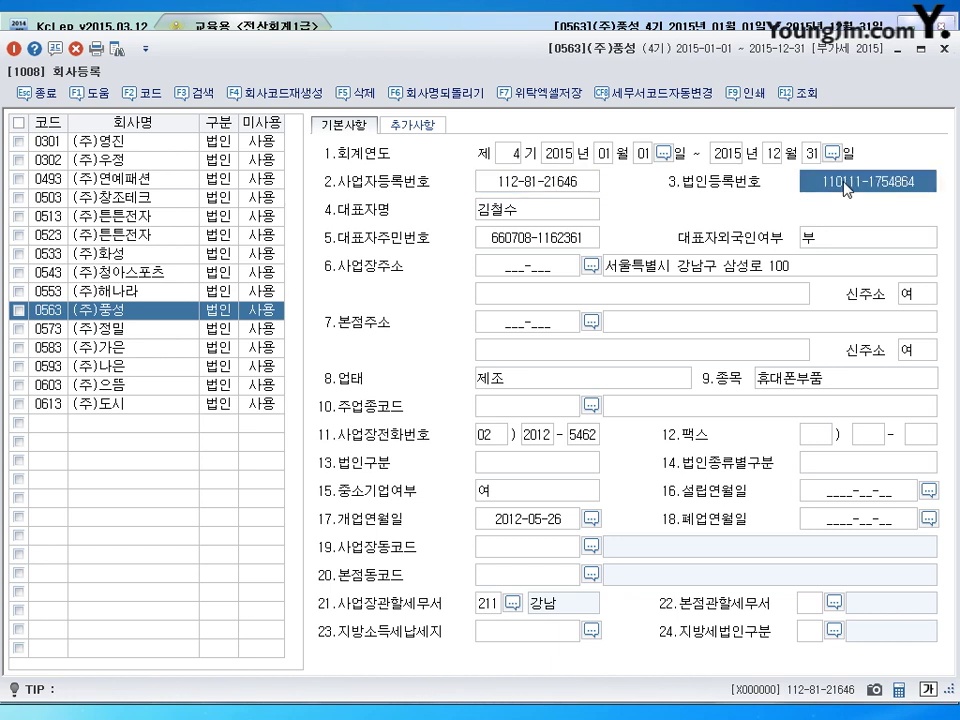
{"action": "left_click", "coordinate": [530, 220]}
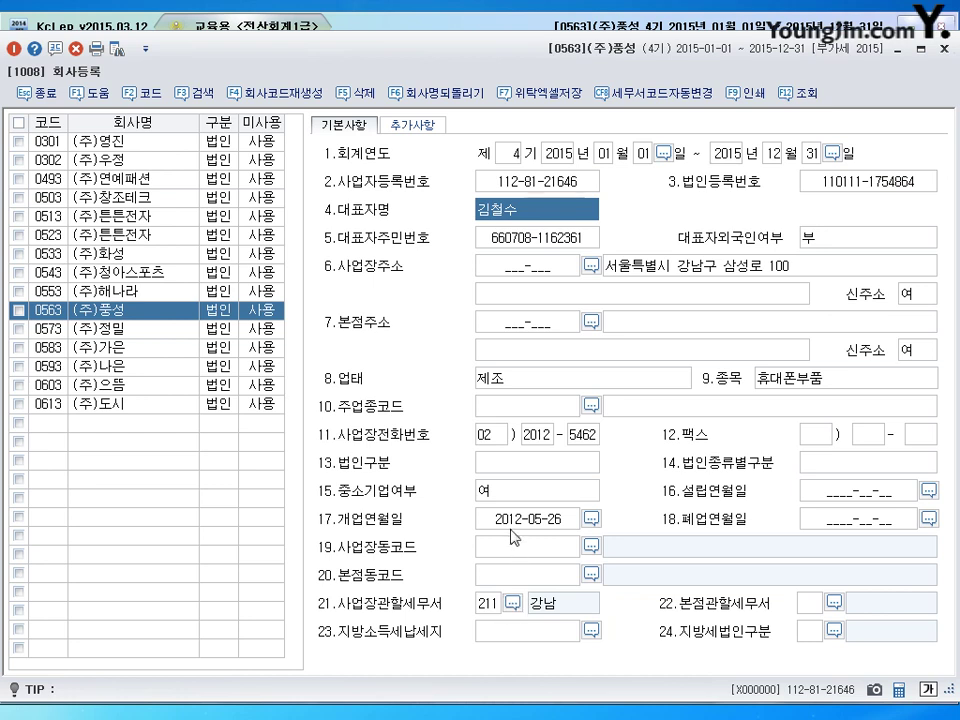
{"action": "left_click", "coordinate": [533, 519]}
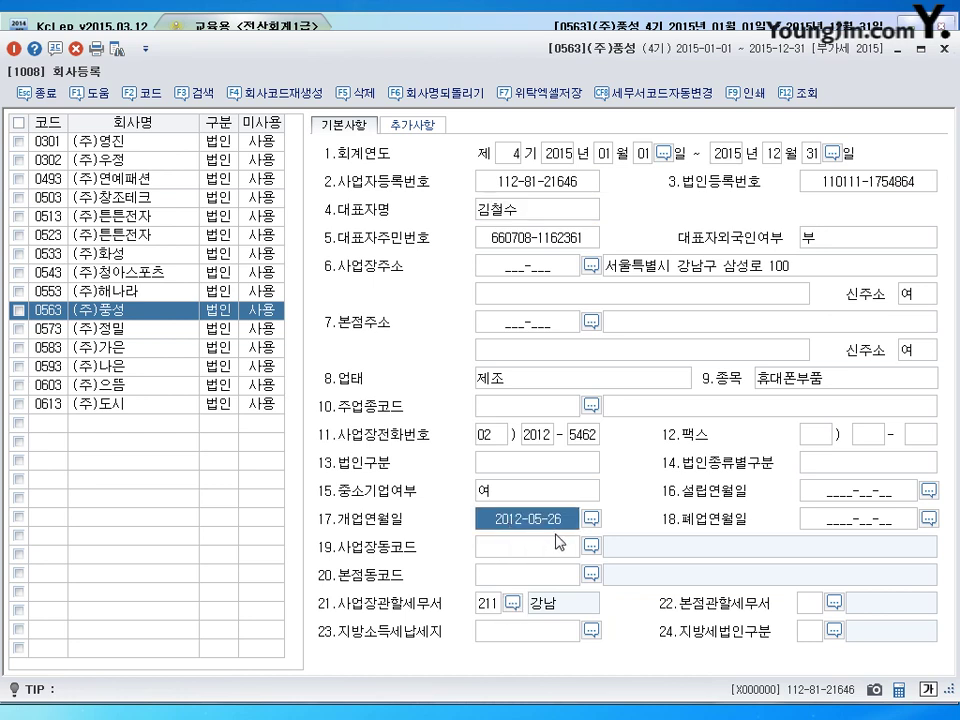
{"action": "key", "text": "Left"}
{"action": "key", "text": "Right"}
{"action": "key", "text": "Right"}
{"action": "key", "text": "Right"}
{"action": "key", "text": "Right"}
{"action": "key", "text": "Right"}
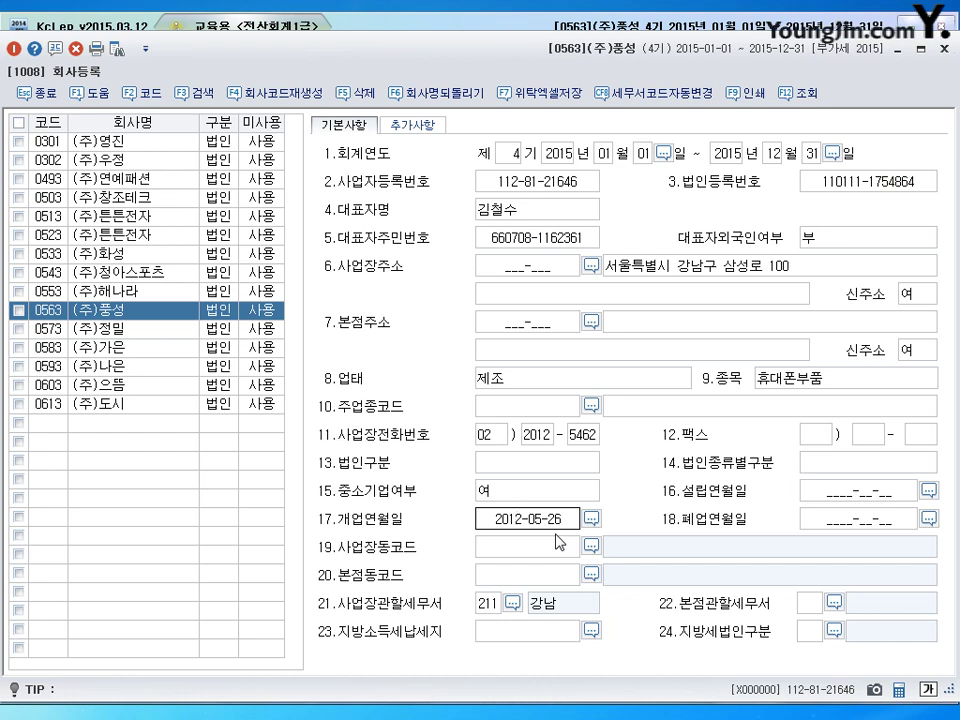
{"action": "type", "text": "06"}
{"action": "key", "text": "Return"}
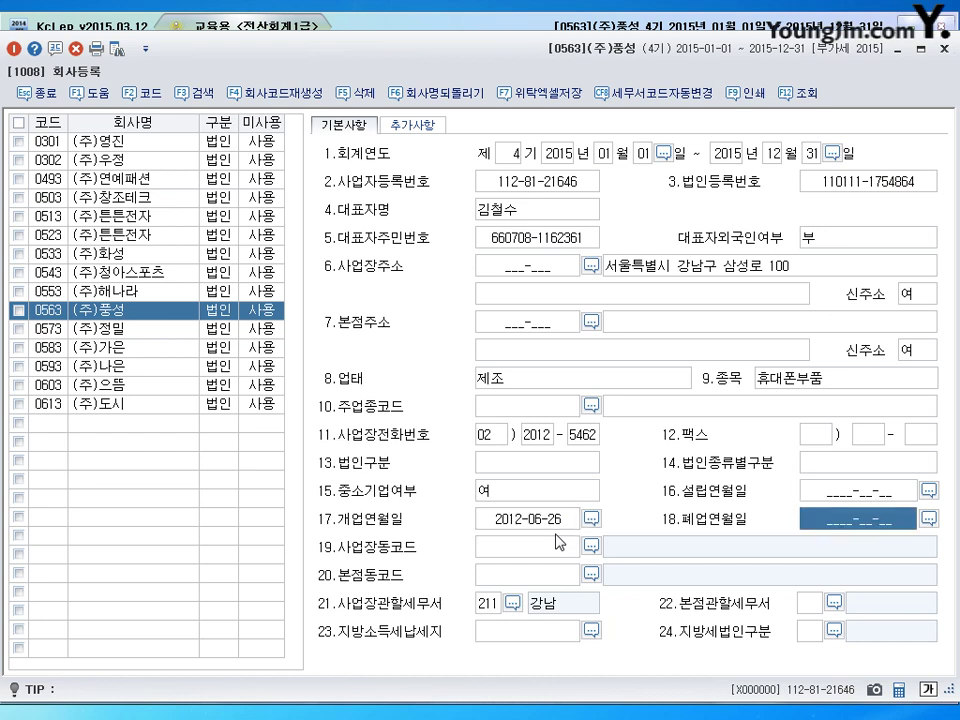
Step: Replace the district, street and building number in the business address (사업장주소) with the company's correct address
{"action": "left_click", "coordinate": [705, 268]}
{"action": "key", "text": "End"}
{"action": "key", "text": "BackSpace"}
{"action": "key", "text": "BackSpace"}
{"action": "key", "text": "BackSpace"}
{"action": "key", "text": "BackSpace"}
{"action": "key", "text": "BackSpace"}
{"action": "key", "text": "BackSpace"}
{"action": "key", "text": "BackSpace"}
{"action": "key", "text": "BackSpace"}
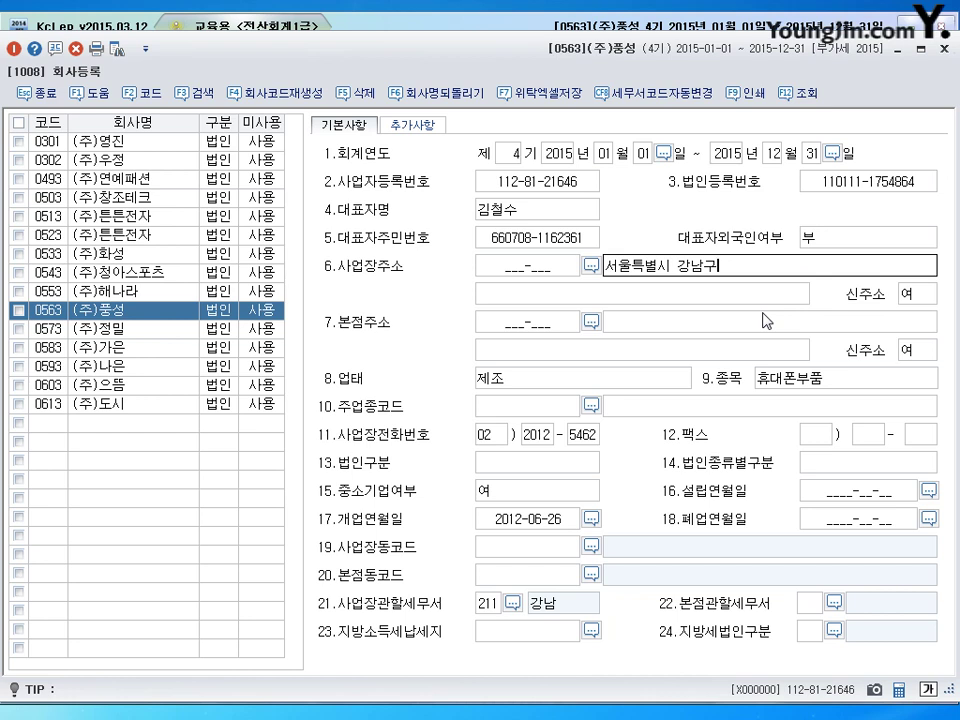
{"action": "key", "text": "BackSpace"}
{"action": "key", "text": "BackSpace"}
{"action": "key", "text": "BackSpace"}
{"action": "key", "text": "BackSpace"}
{"action": "type", "text": "서초구"}
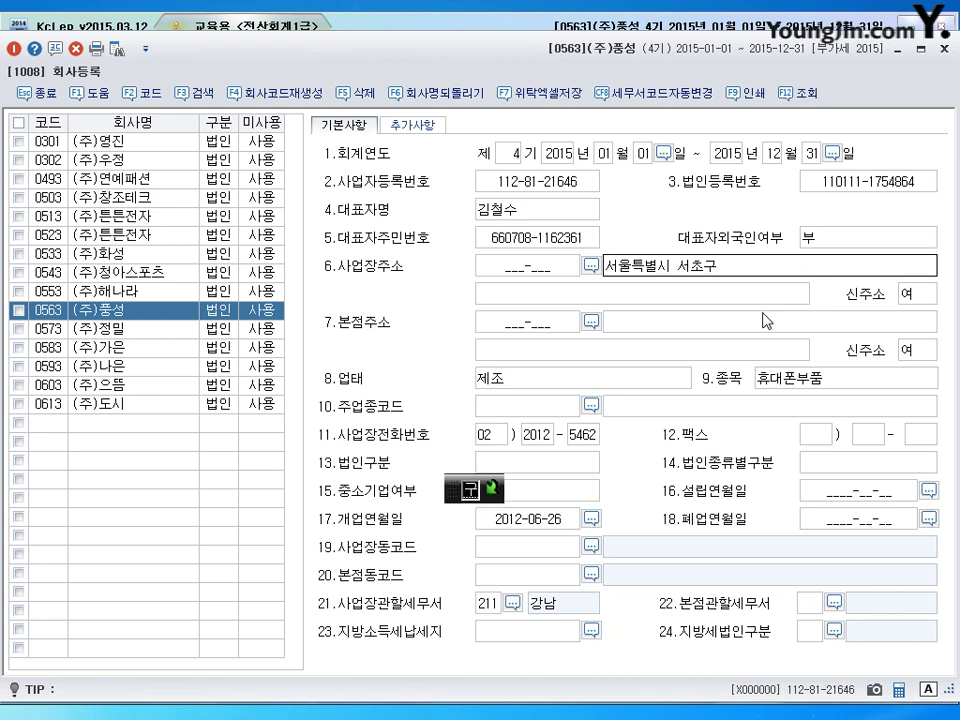
{"action": "type", "text": " 서운로 138"}
{"action": "key", "text": "Return"}
{"action": "left_click", "coordinate": [745, 270]}
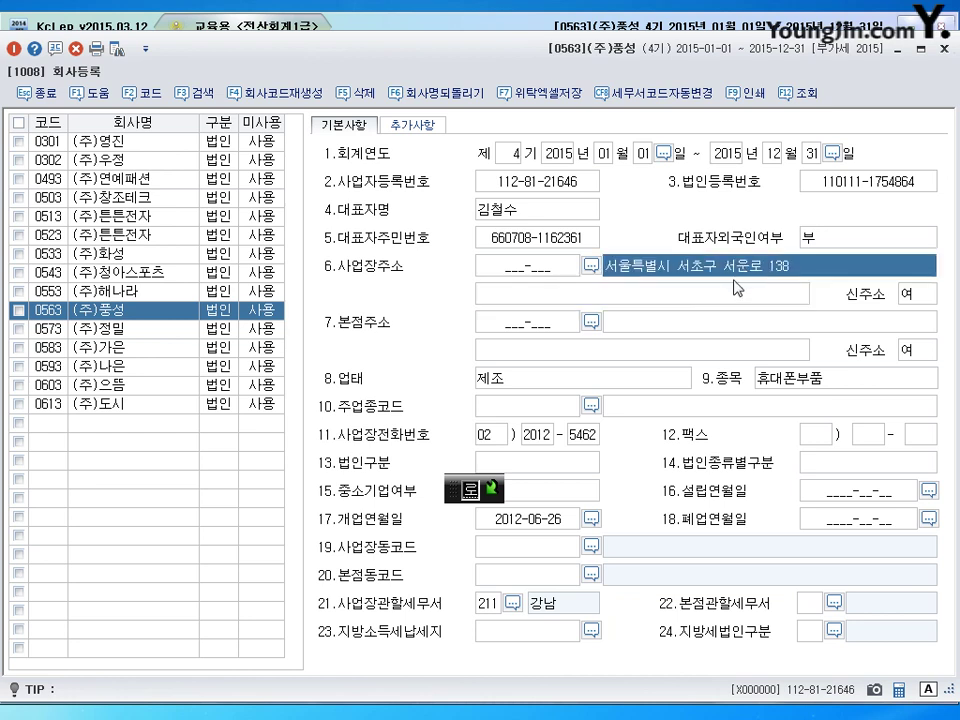
Step: Set the business type (업태) to 제조,도매 and the business item (종목) to 휴대폰부품,무역
{"action": "left_click", "coordinate": [525, 386]}
{"action": "type", "text": "제"}
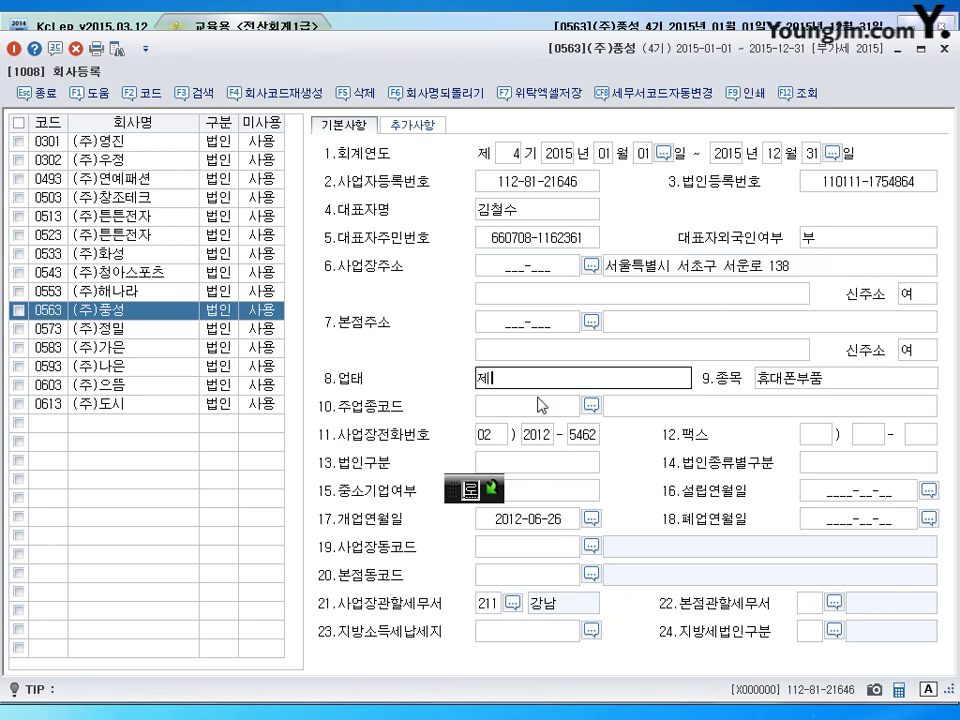
{"action": "type", "text": "조,도매"}
{"action": "key", "text": "Return"}
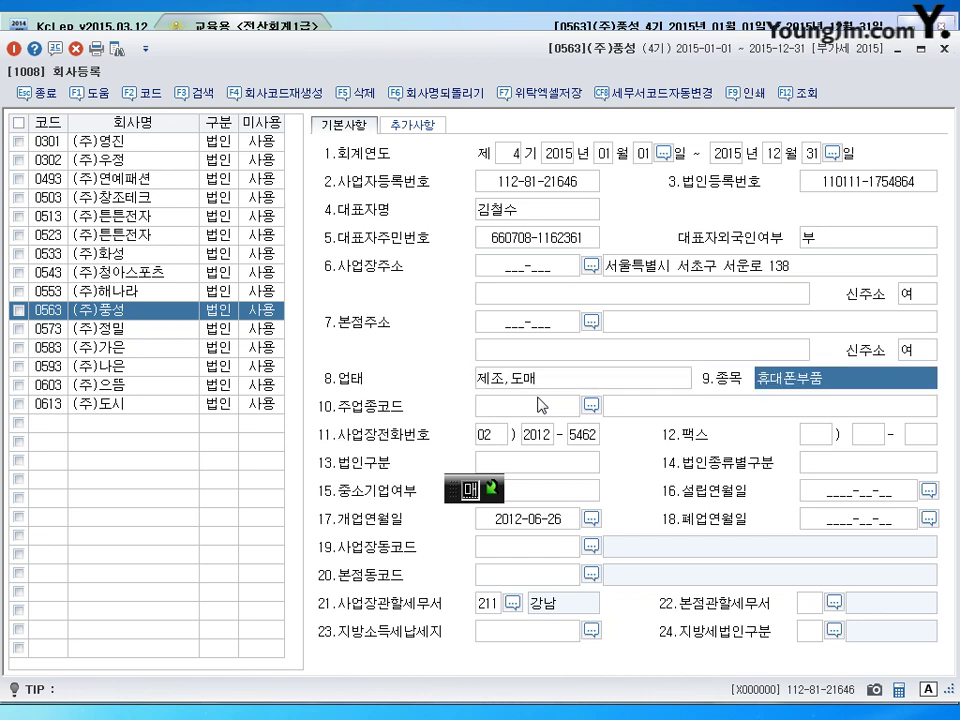
{"action": "type", "text": "휴대폰부푸"}
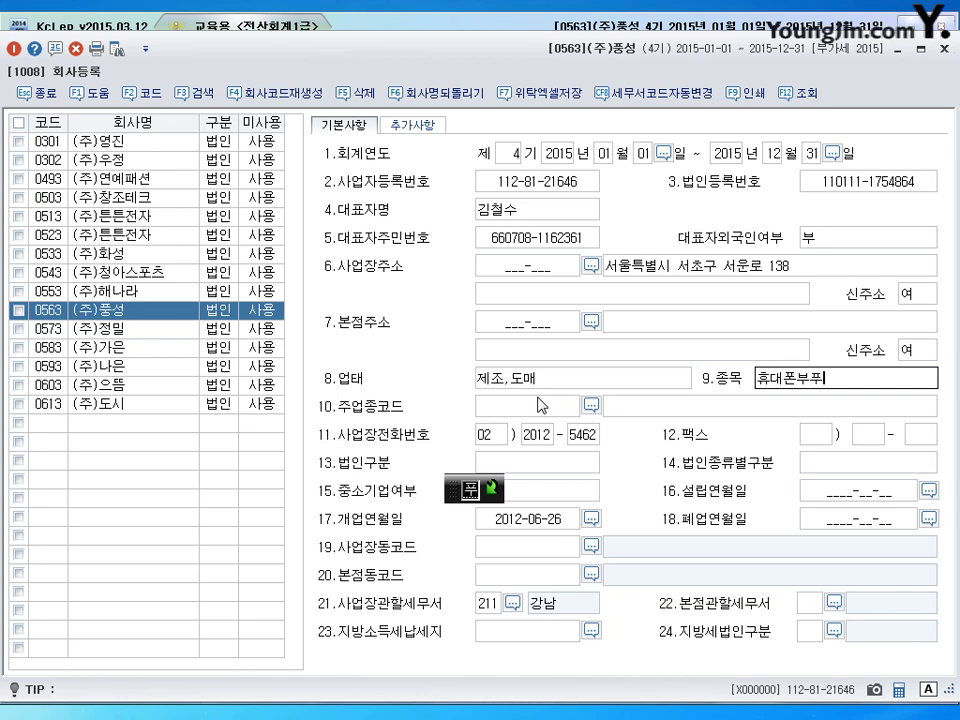
{"action": "type", "text": "ㅁ,무여ㄱ"}
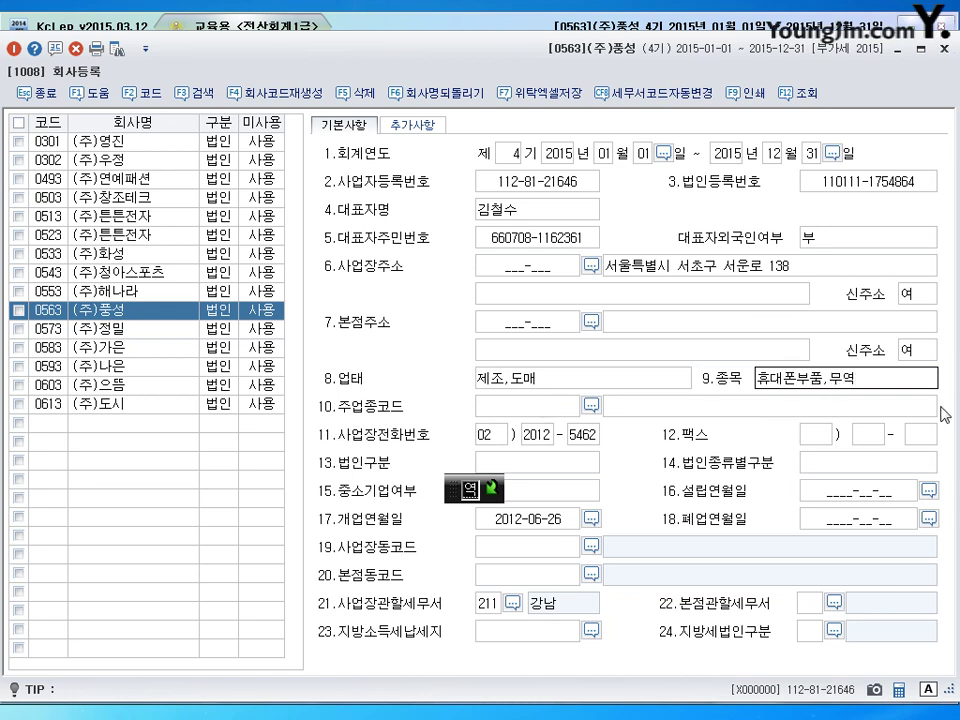
{"action": "key", "text": "Return"}
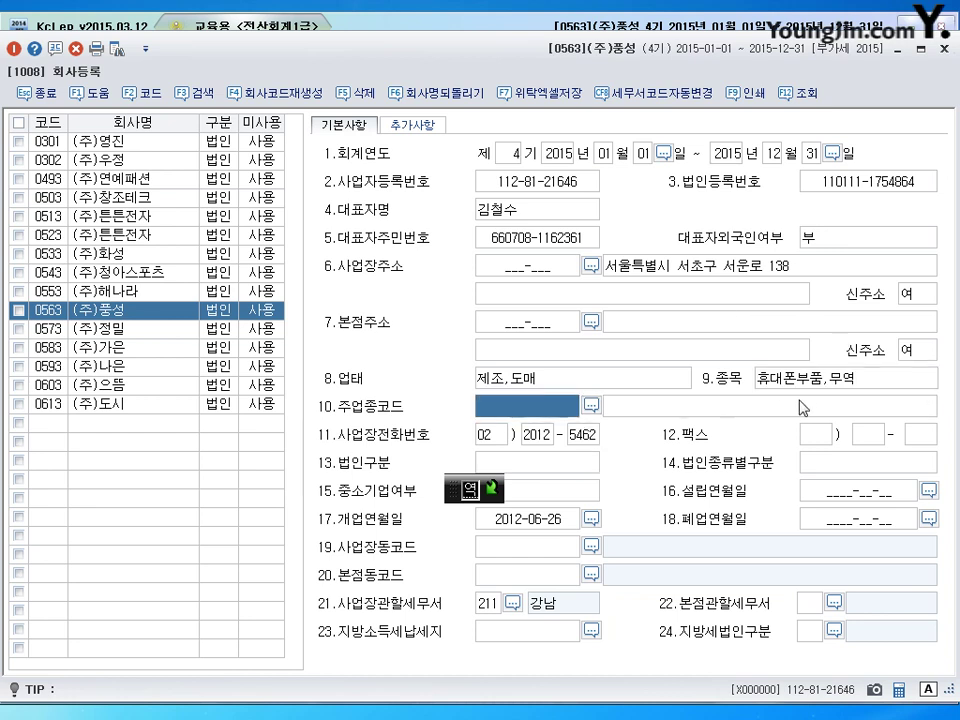
{"action": "key", "text": "shift+Tab"}
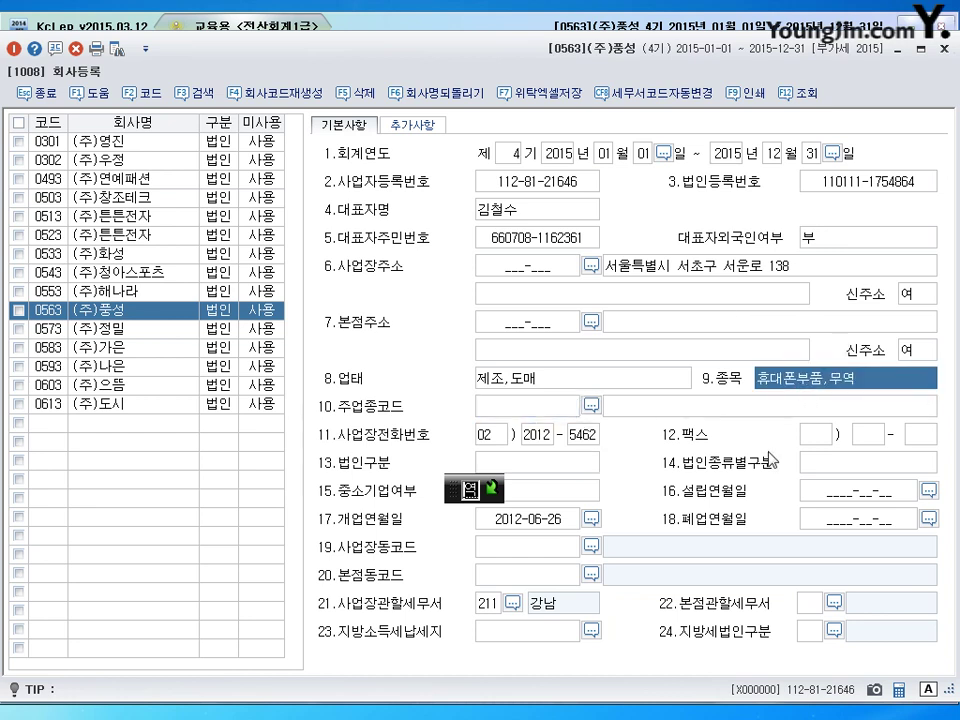
Step: Change the tax office for the business location (사업장관할세무서) to 서초, code 214, and close company registration
{"action": "left_click", "coordinate": [491, 605]}
{"action": "left_click", "coordinate": [512, 602]}
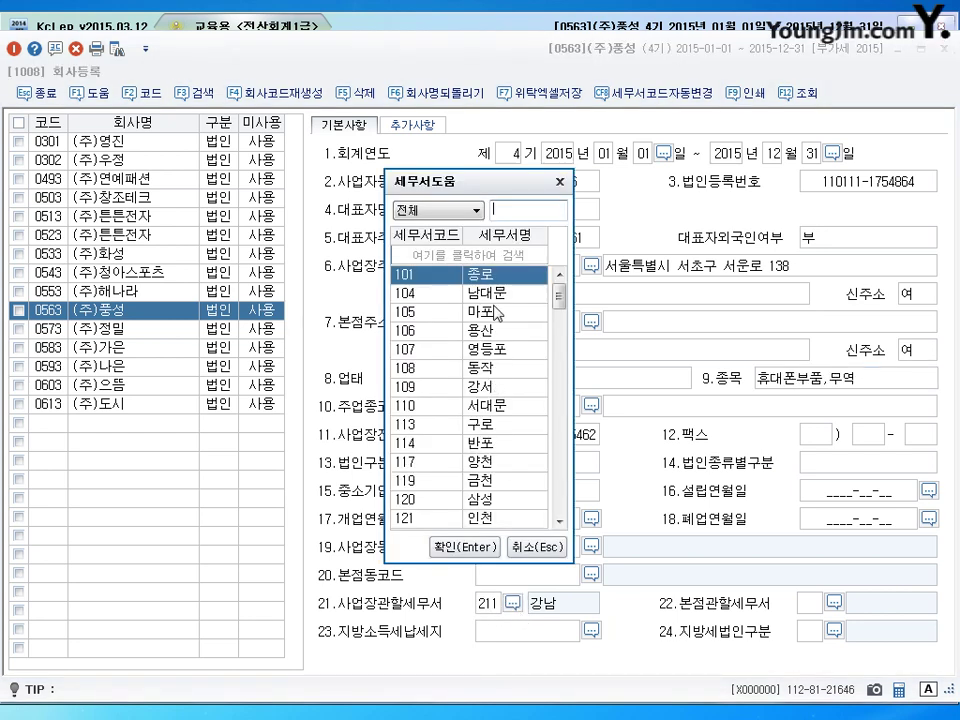
{"action": "type", "text": "서"}
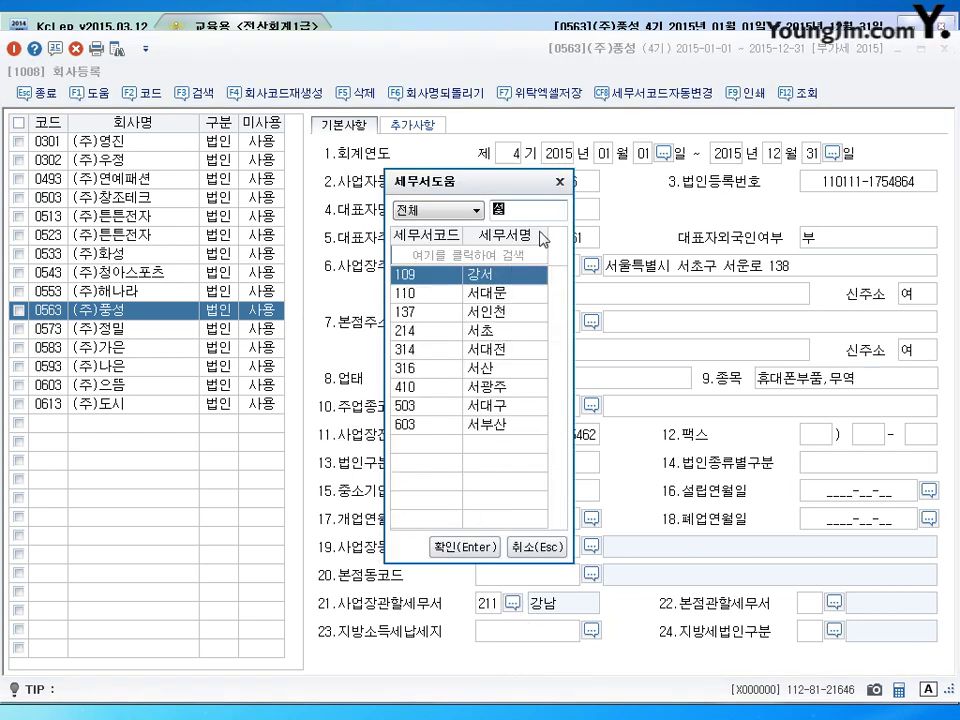
{"action": "type", "text": "초"}
{"action": "key", "text": "Return"}
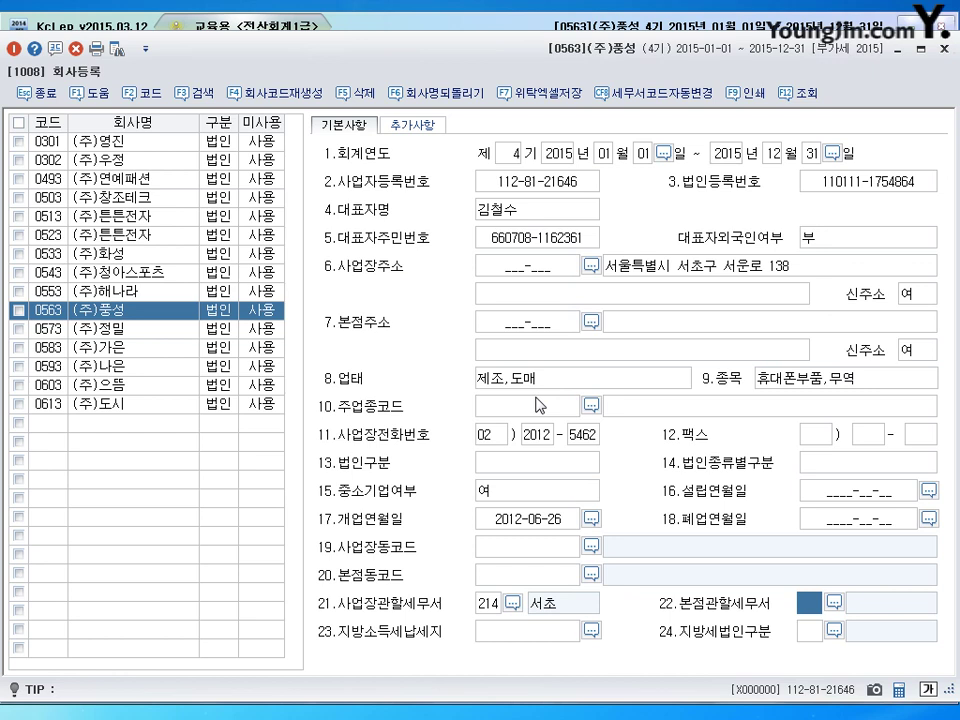
{"action": "left_click", "coordinate": [522, 519]}
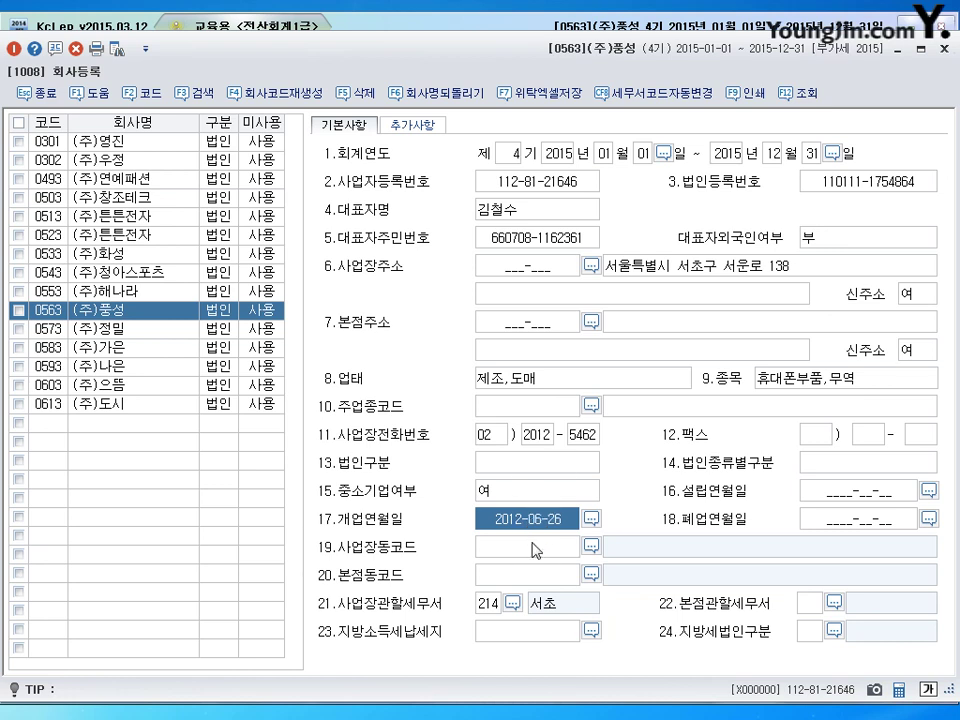
{"action": "left_click", "coordinate": [943, 47]}
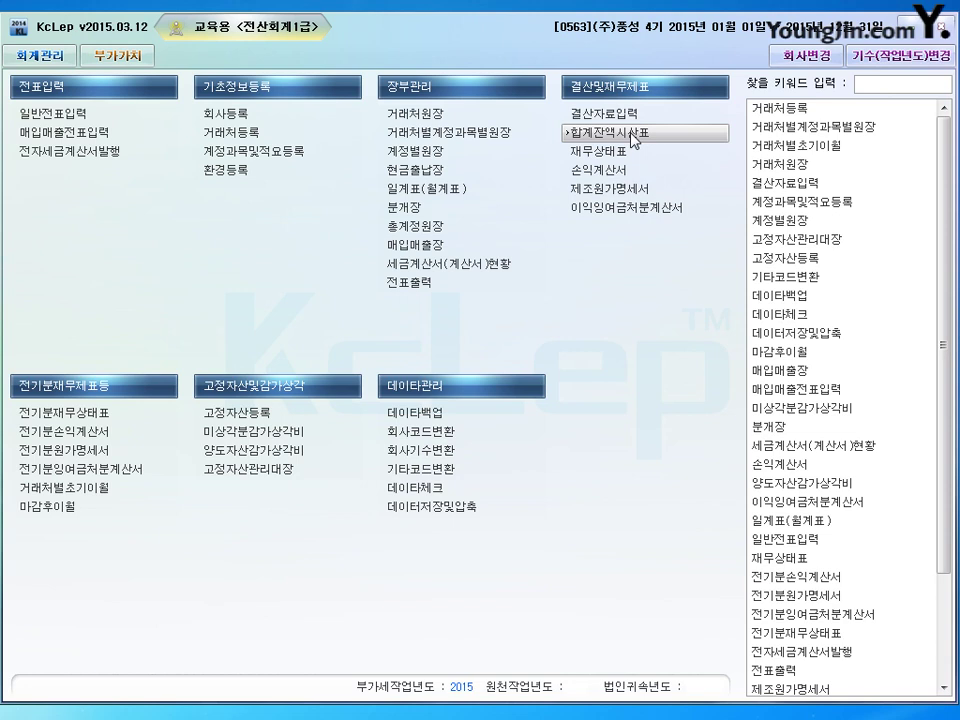
Step: In 거래처별초기이월, set the opening 외상매출금 balances to 5,260,000 for (주)강원 and 4,650,000 for (주)철원
{"action": "left_click", "coordinate": [93, 490]}
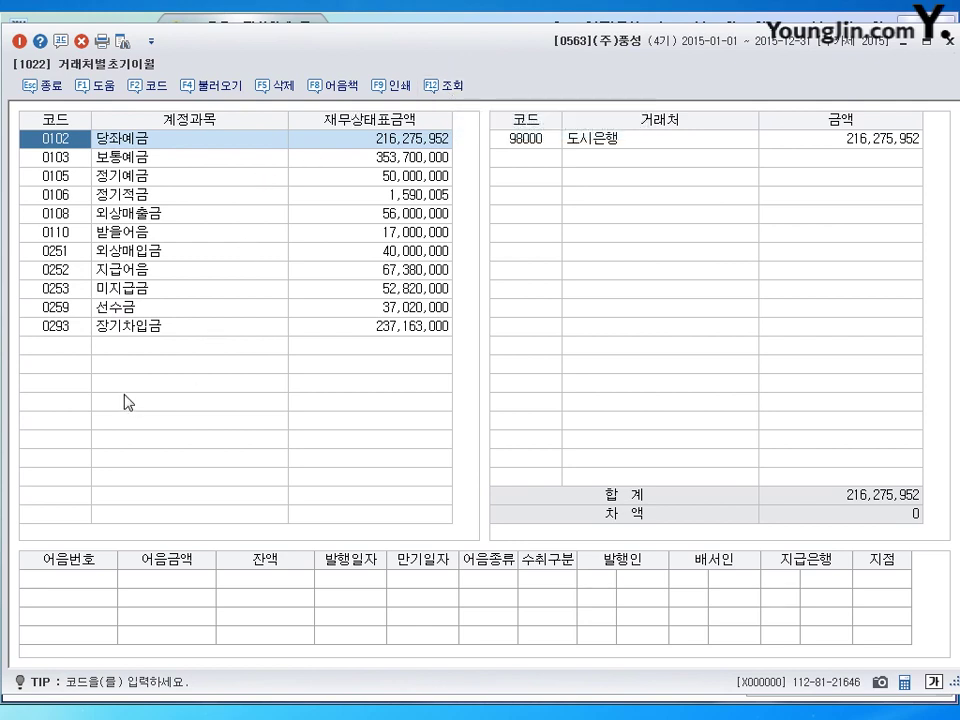
{"action": "left_click", "coordinate": [112, 213]}
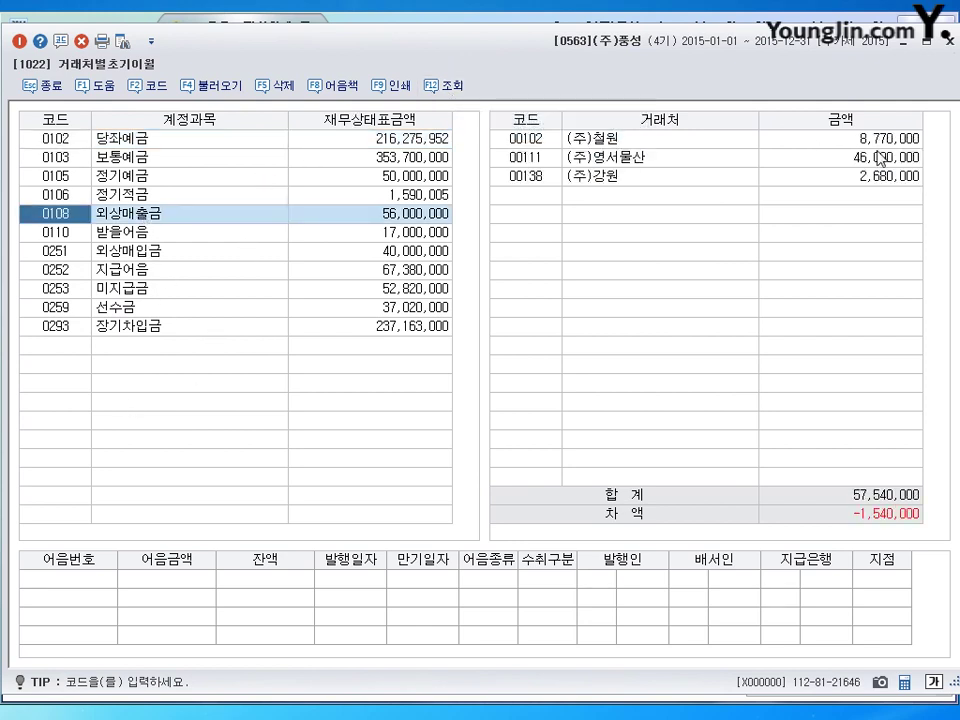
{"action": "key", "text": "Return"}
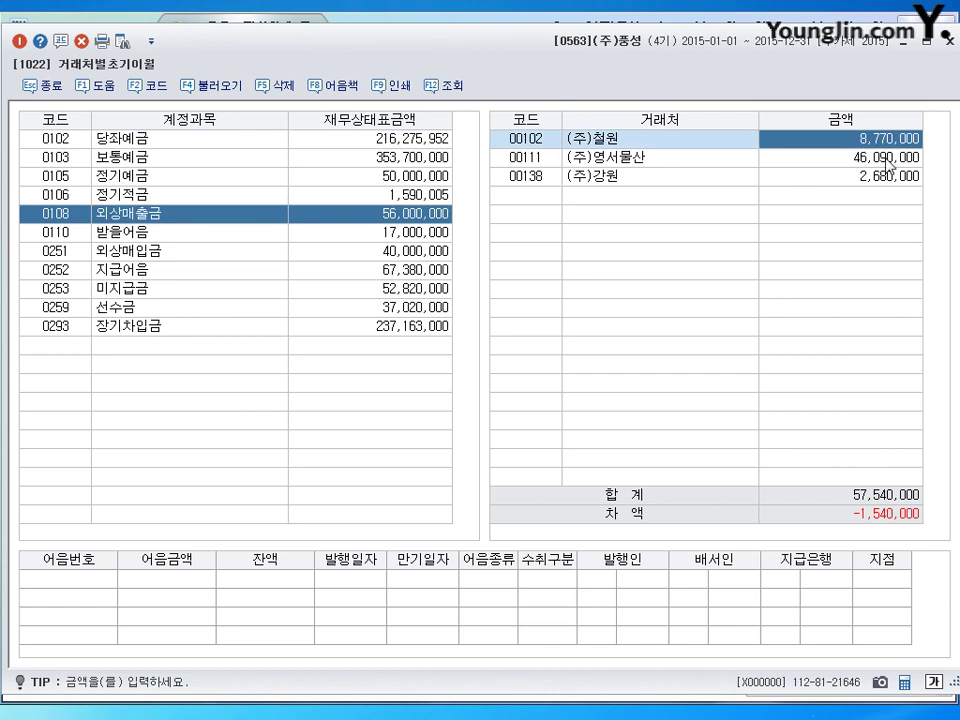
{"action": "left_click", "coordinate": [893, 176]}
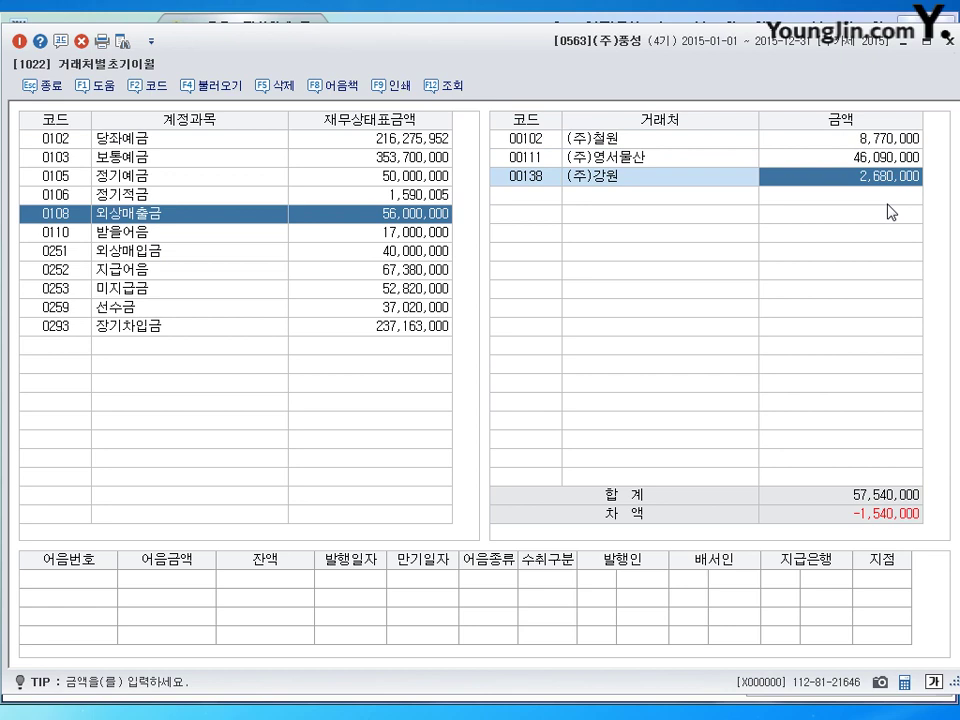
{"action": "type", "text": "5260000"}
{"action": "key", "text": "Return"}
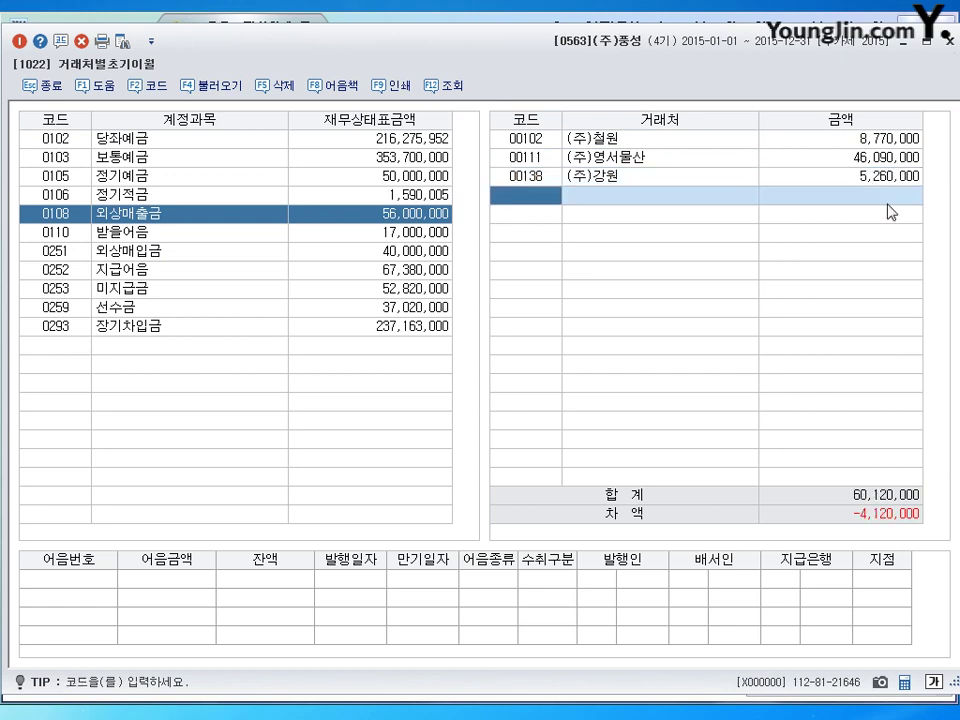
{"action": "left_click", "coordinate": [888, 140]}
{"action": "type", "text": "4650000"}
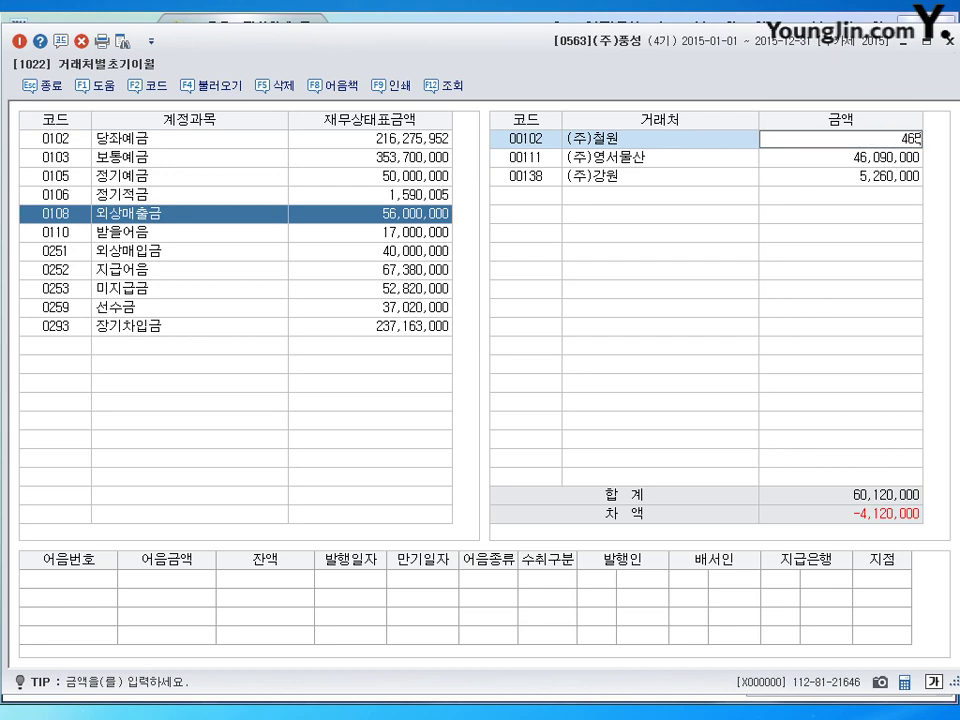
{"action": "key", "text": "Return"}
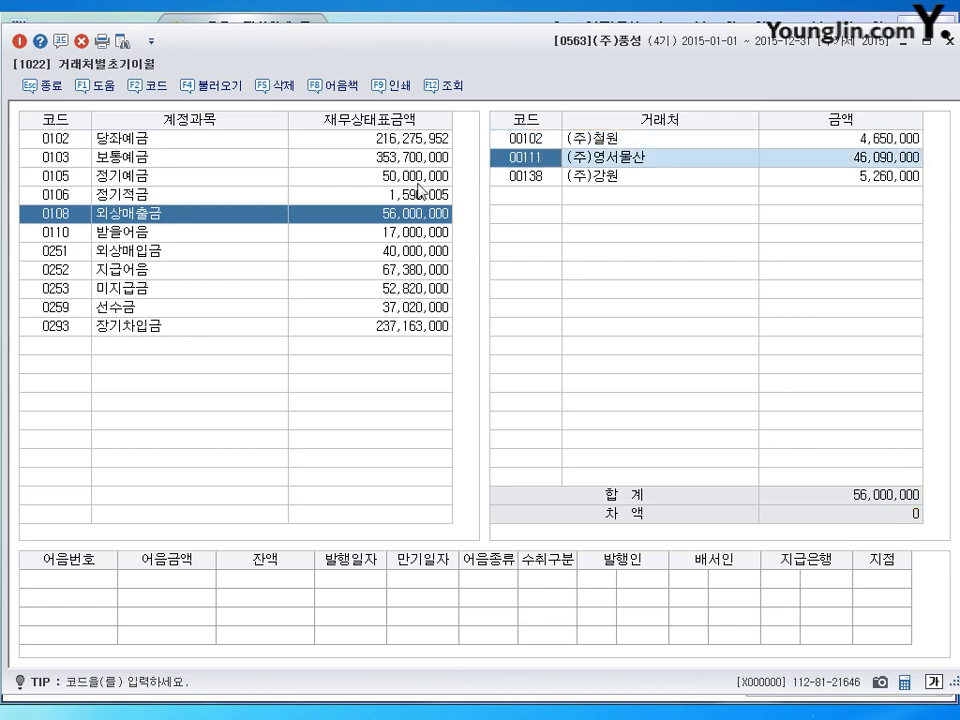
Step: Set the opening 외상매입금 balances to 3,300,000 for (주)부산 and 6,950,000 for (주)대전, and close the opening balance form
{"action": "left_click", "coordinate": [135, 253]}
{"action": "left_click", "coordinate": [851, 146]}
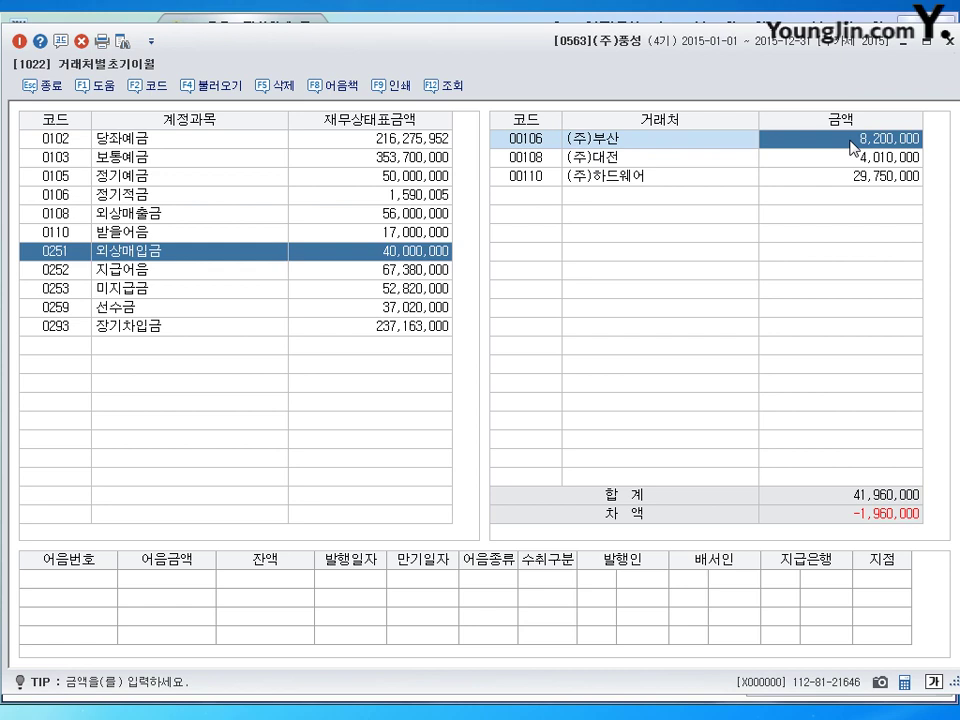
{"action": "type", "text": "3300000"}
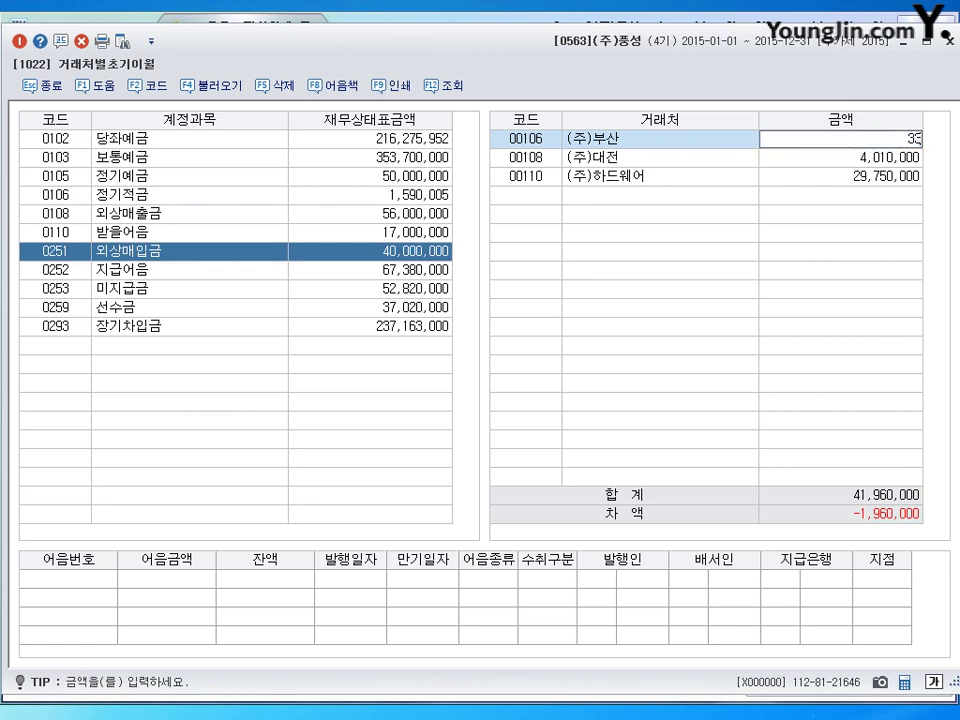
{"action": "key", "text": "Return"}
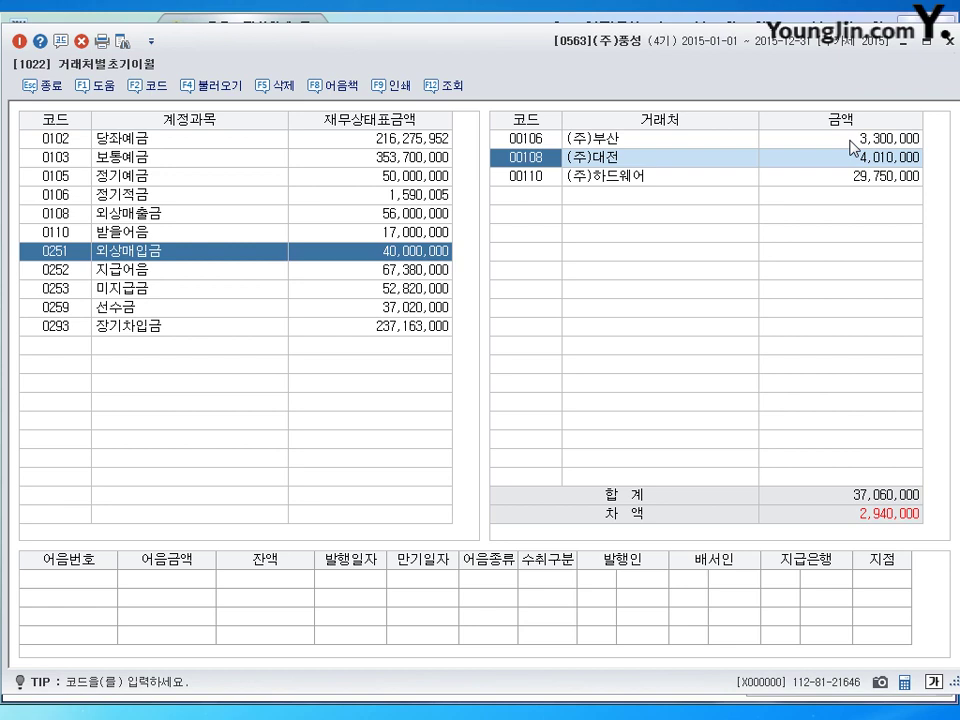
{"action": "left_click", "coordinate": [887, 157]}
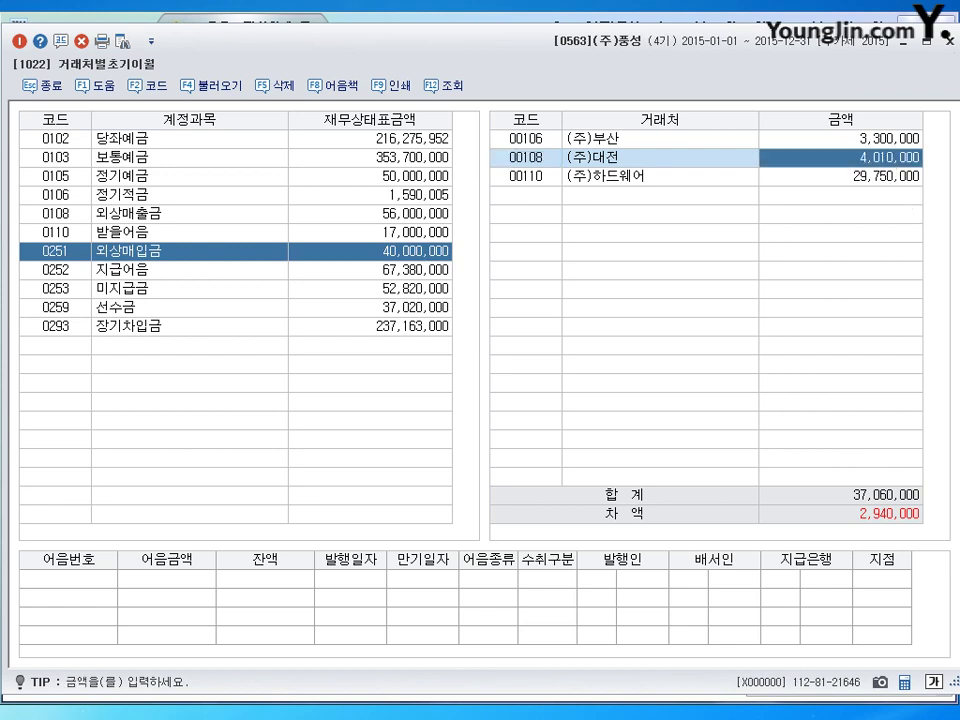
{"action": "type", "text": "6950000"}
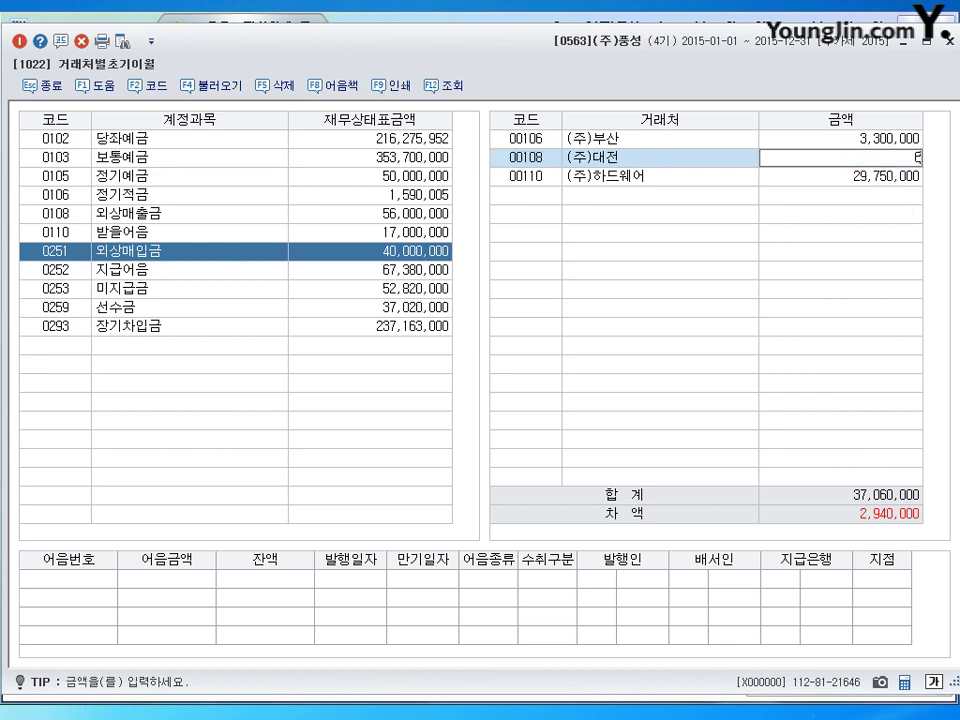
{"action": "key", "text": "Return"}
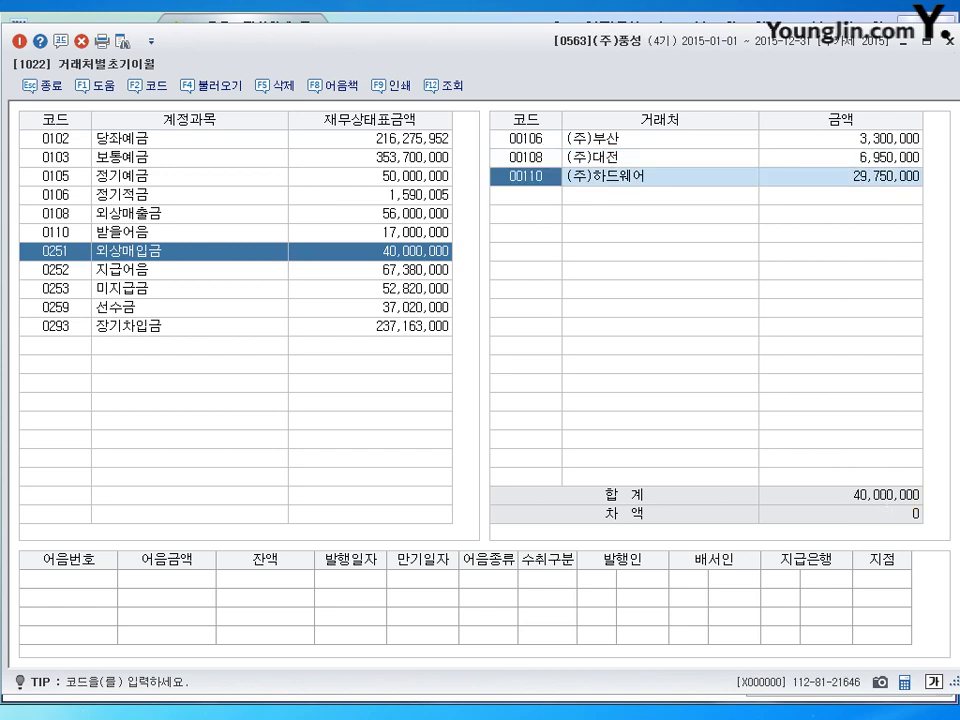
{"action": "left_click", "coordinate": [950, 41]}
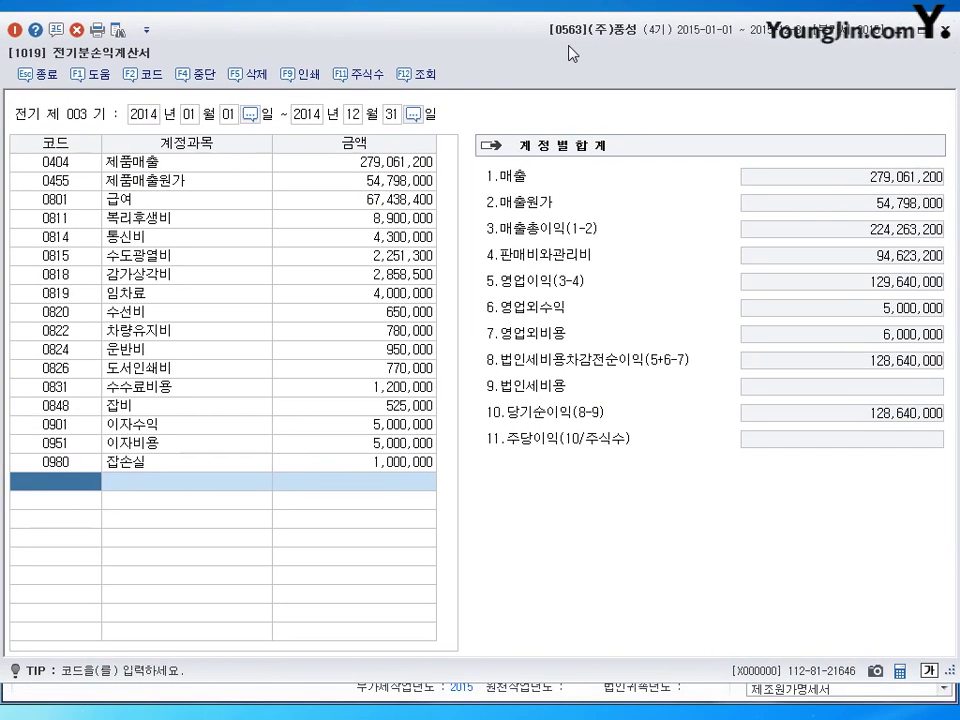
Step: Set the 통신비 (0814) amount in the prior-period income statement (전기분손익계산서) to 3,400,000
{"action": "left_click", "coordinate": [158, 257]}
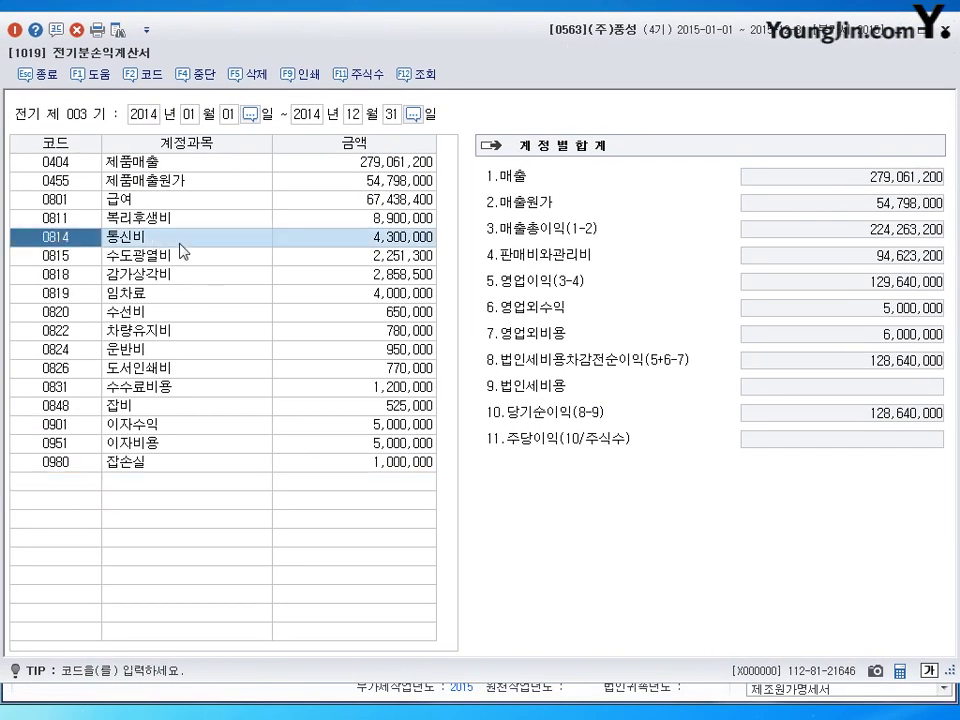
{"action": "left_click", "coordinate": [338, 244]}
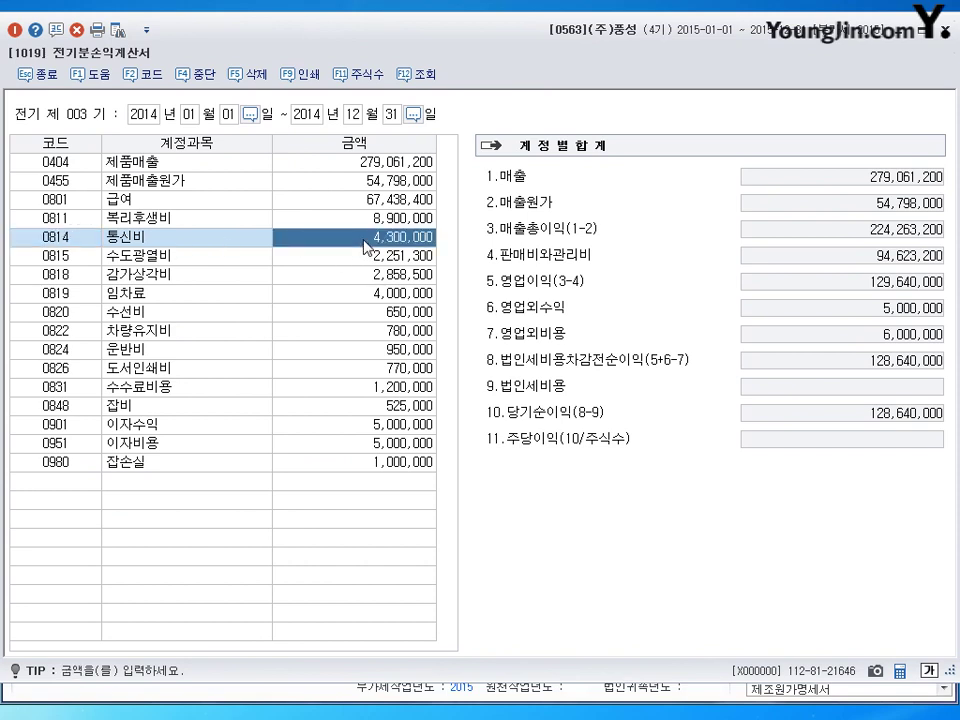
{"action": "type", "text": "3,400,000"}
{"action": "key", "text": "Return"}
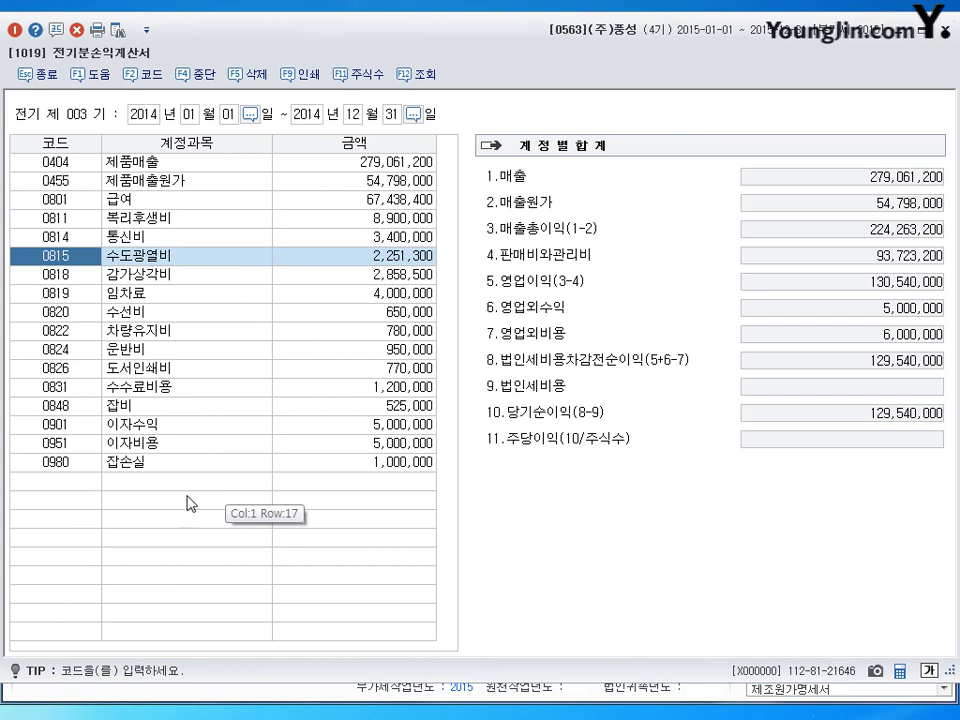
Step: Add account 0817 세금과공과 with an amount of 900,000 to the prior-period income statement and close the form
{"action": "left_click", "coordinate": [57, 485]}
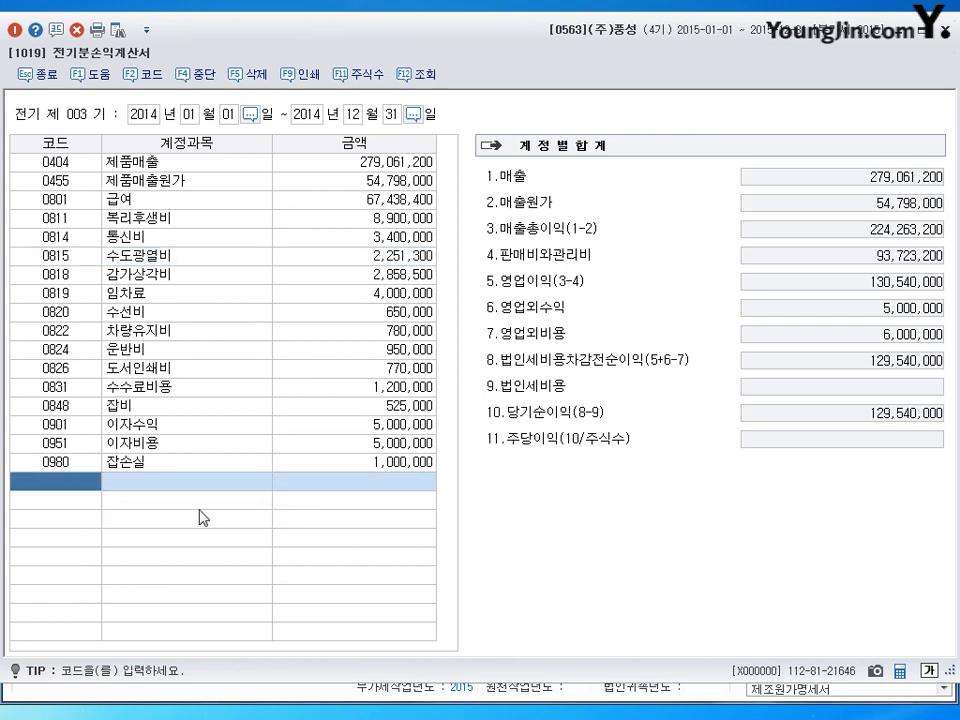
{"action": "type", "text": "0817"}
{"action": "key", "text": "Return"}
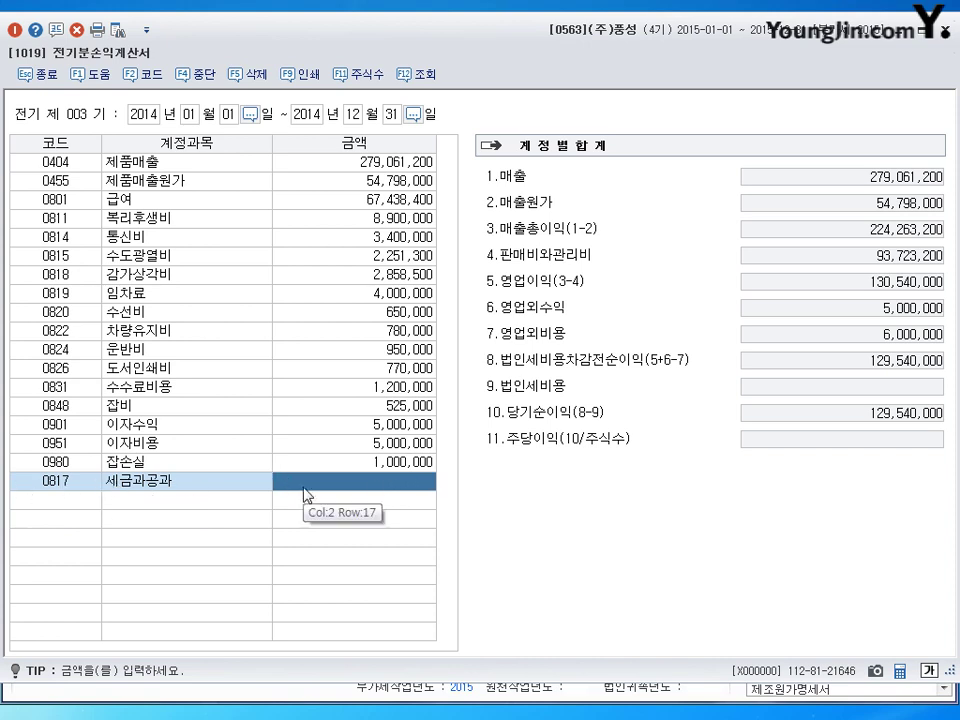
{"action": "type", "text": "9000000"}
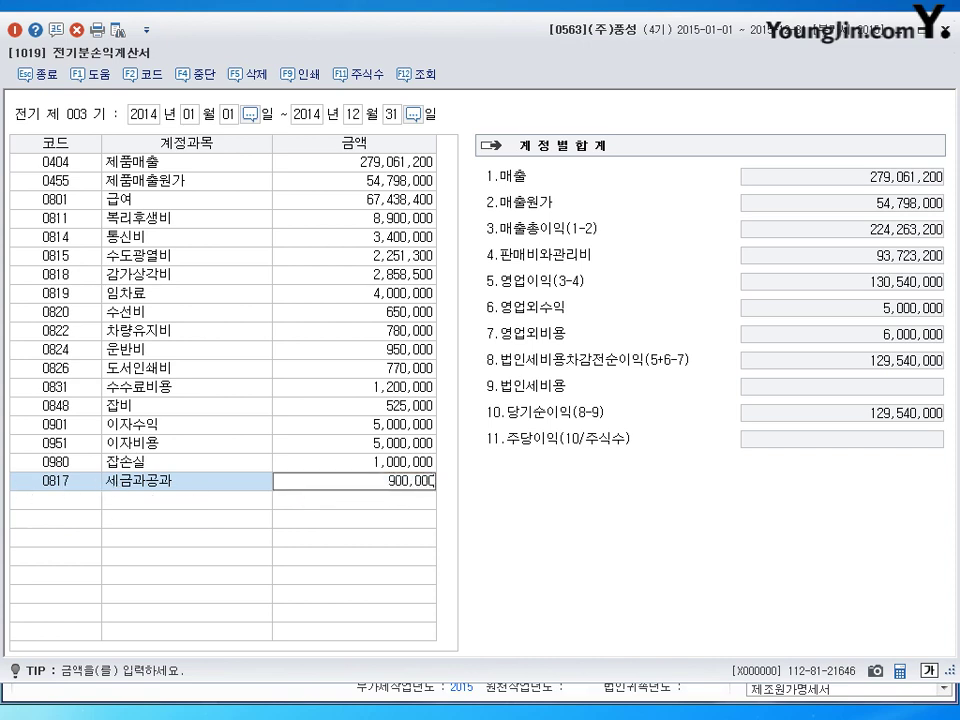
{"action": "key", "text": "Return"}
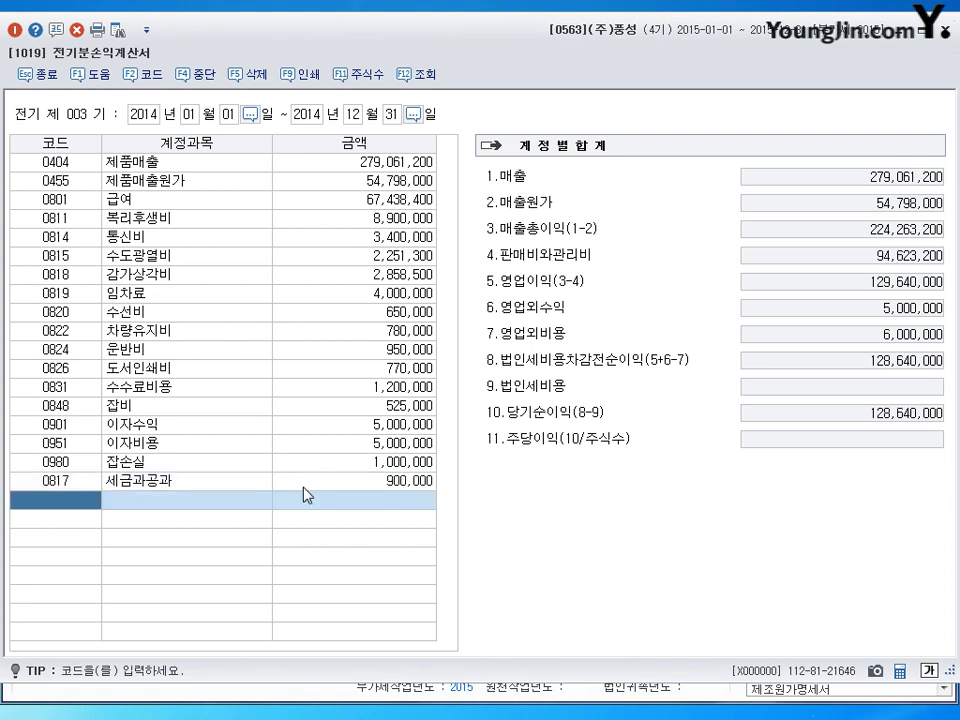
{"action": "left_click", "coordinate": [946, 30]}
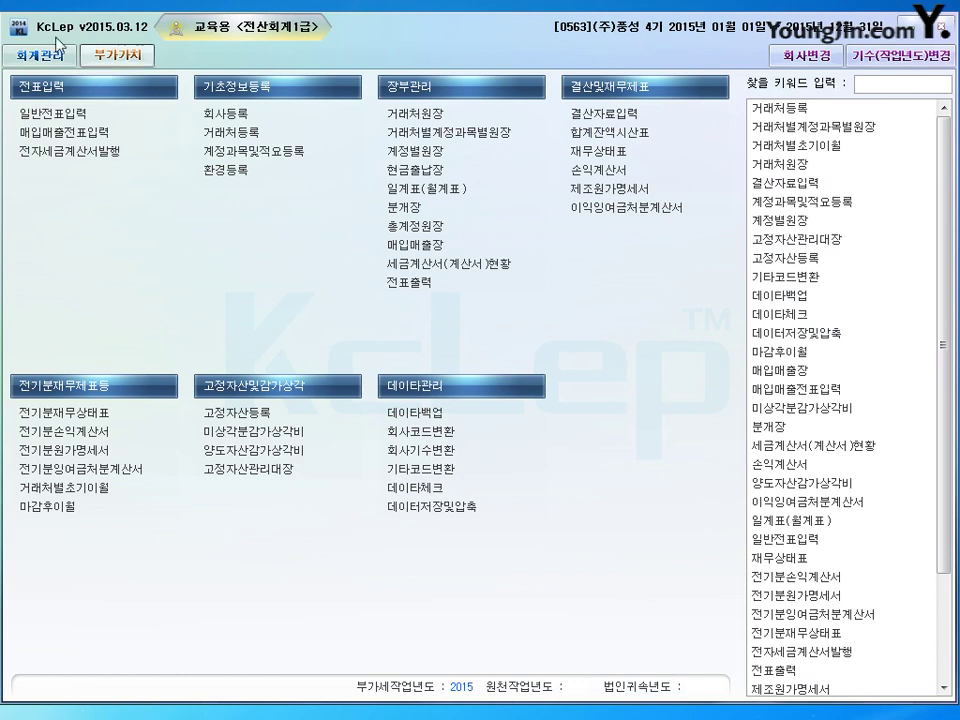
Step: Open 일반전표입력 for July 2015 and start a new voucher line dated the 23rd
{"action": "left_click", "coordinate": [452, 170]}
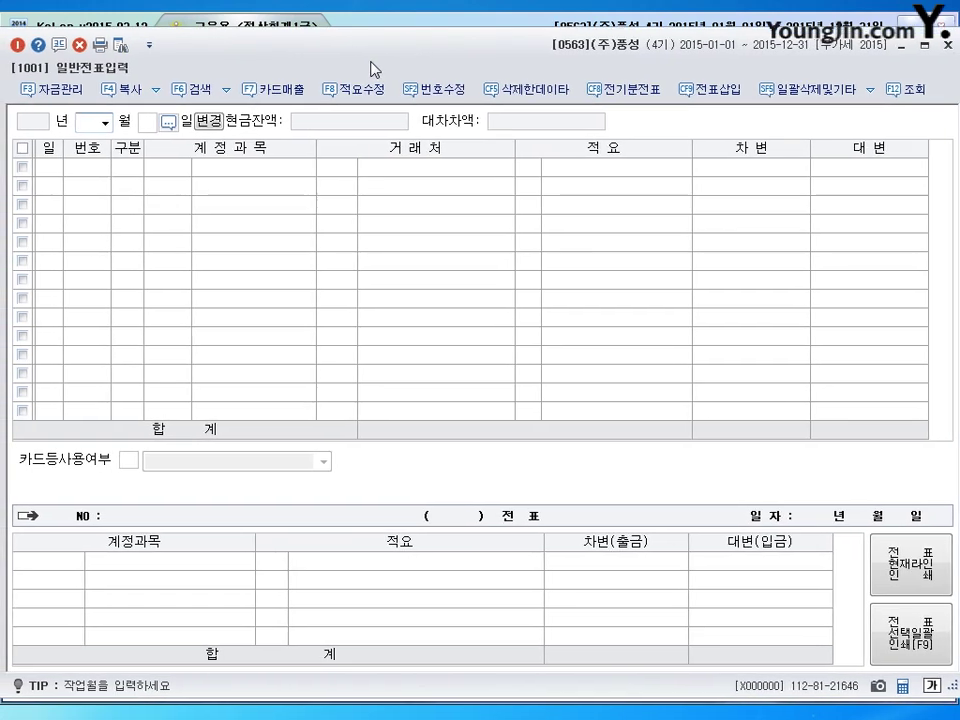
{"action": "type", "text": "7"}
{"action": "key", "text": "Return"}
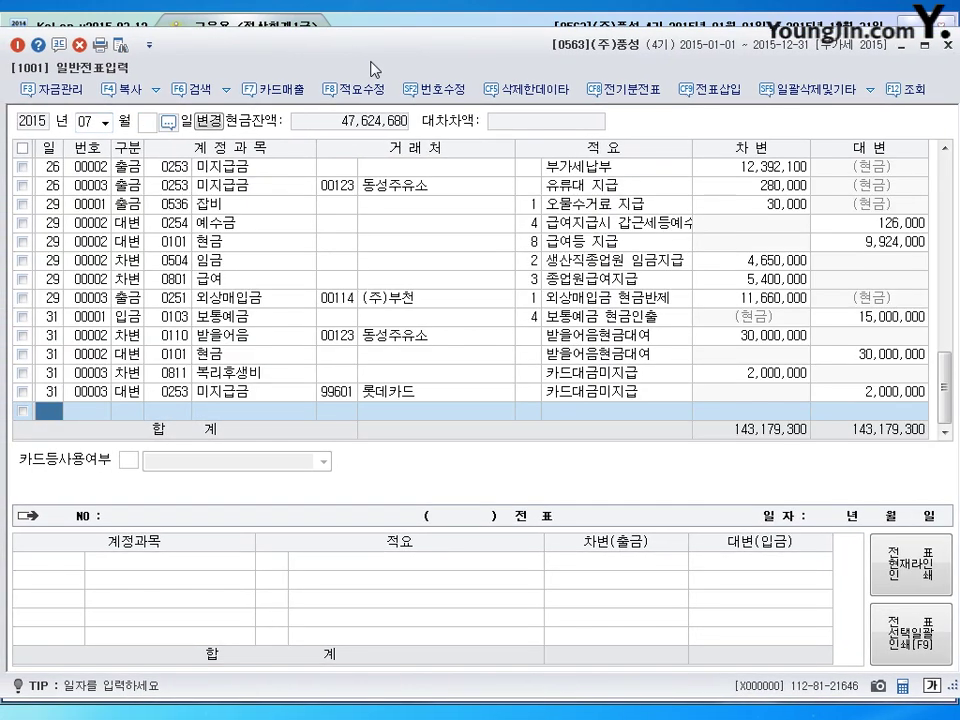
{"action": "type", "text": "23"}
{"action": "key", "text": "Return"}
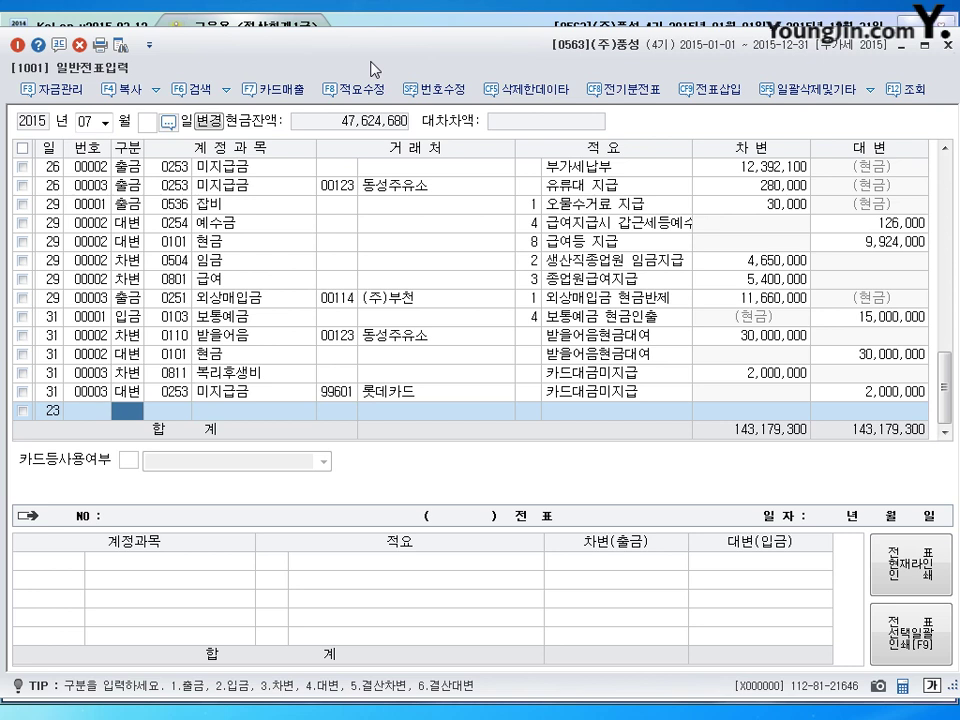
Step: Record a 차변 line for account 0131 선급금 with 희망상사 as 거래처 and an amount of 1,000,000
{"action": "type", "text": "3"}
{"action": "key", "text": "Return"}
{"action": "type", "text": "131"}
{"action": "key", "text": "Return"}
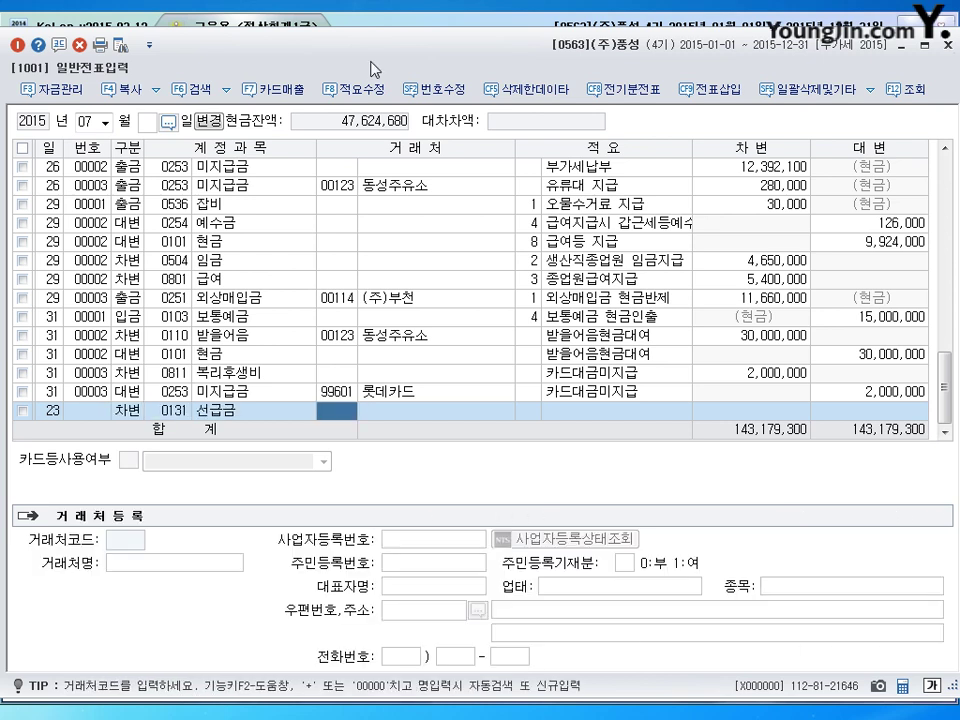
{"action": "type", "text": "ㅎ"}
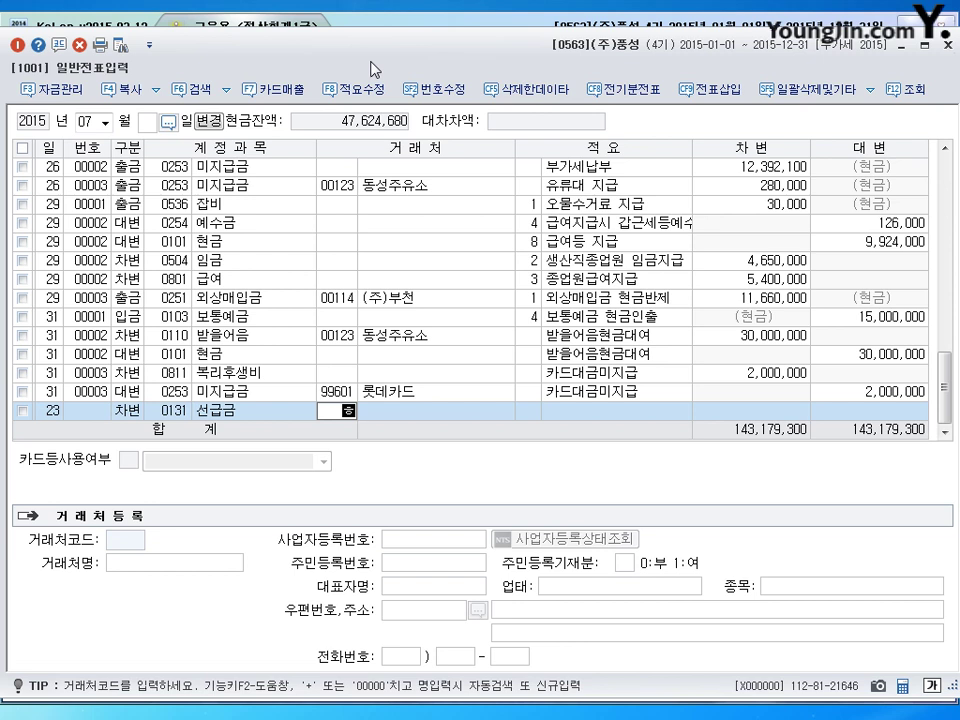
{"action": "type", "text": "ㅢㅁㅏㅇ"}
{"action": "key", "text": "Return"}
{"action": "key", "text": "Return"}
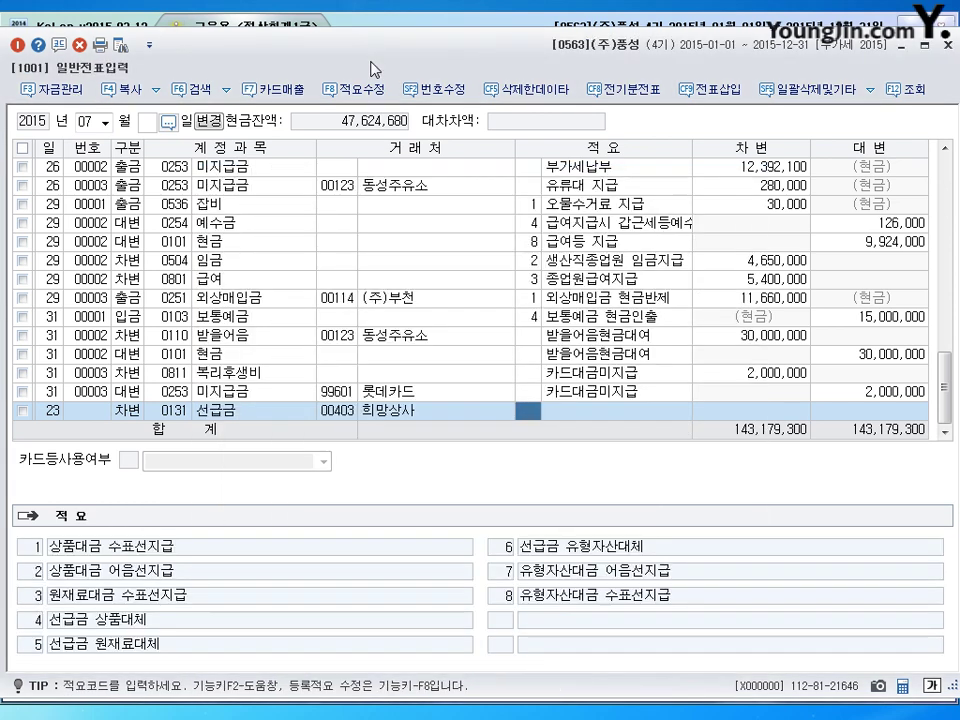
{"action": "key", "text": "Return"}
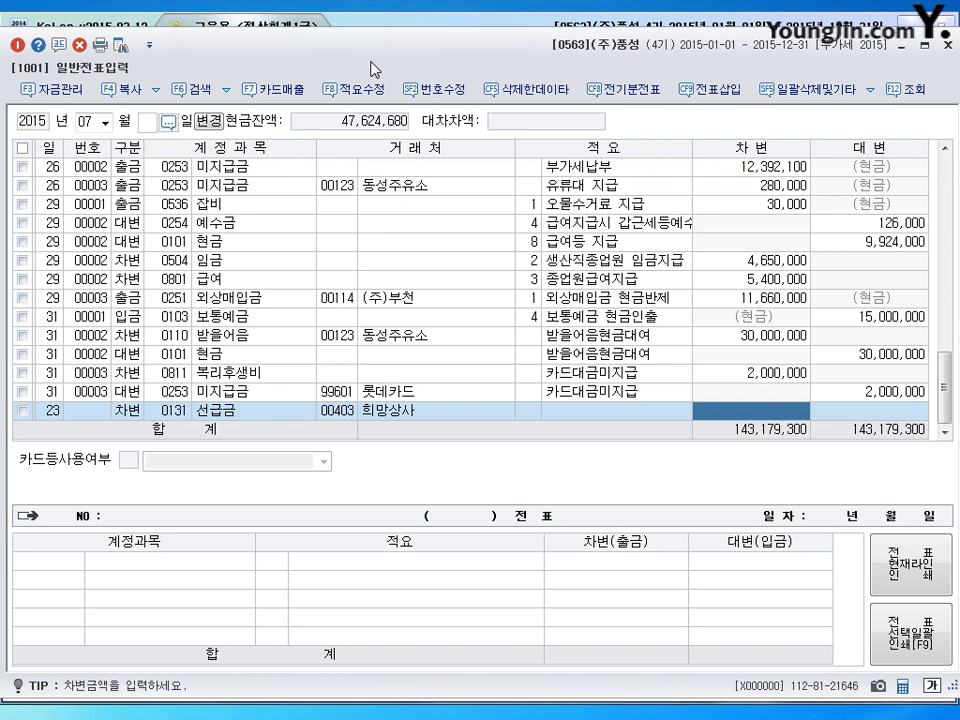
{"action": "type", "text": "1000000"}
{"action": "key", "text": "Return"}
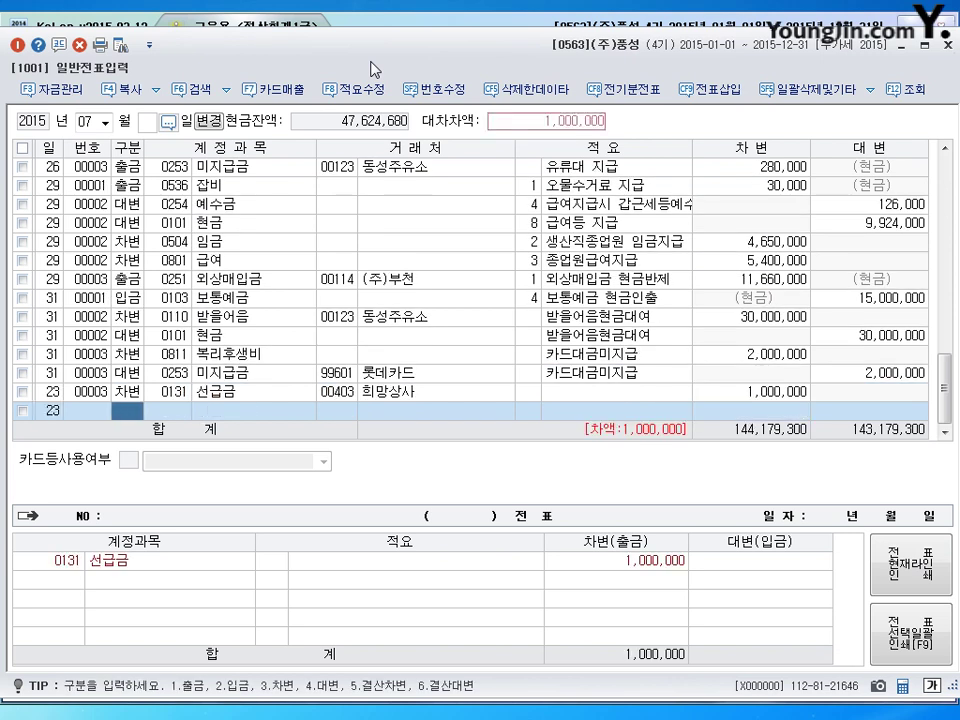
Step: Balance the July 23 voucher with a 대변 line for account 0103 보통예금 of 1,000,000
{"action": "type", "text": "4"}
{"action": "type", "text": "103"}
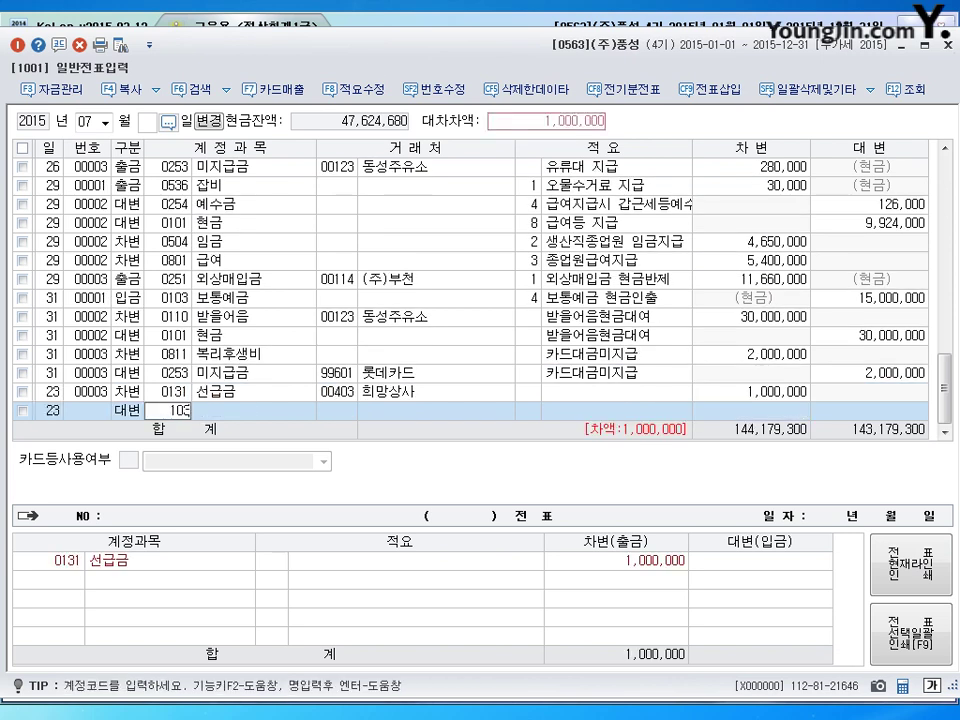
{"action": "key", "text": "Return"}
{"action": "key", "text": "Return"}
{"action": "key", "text": "Return"}
{"action": "key", "text": "Return"}
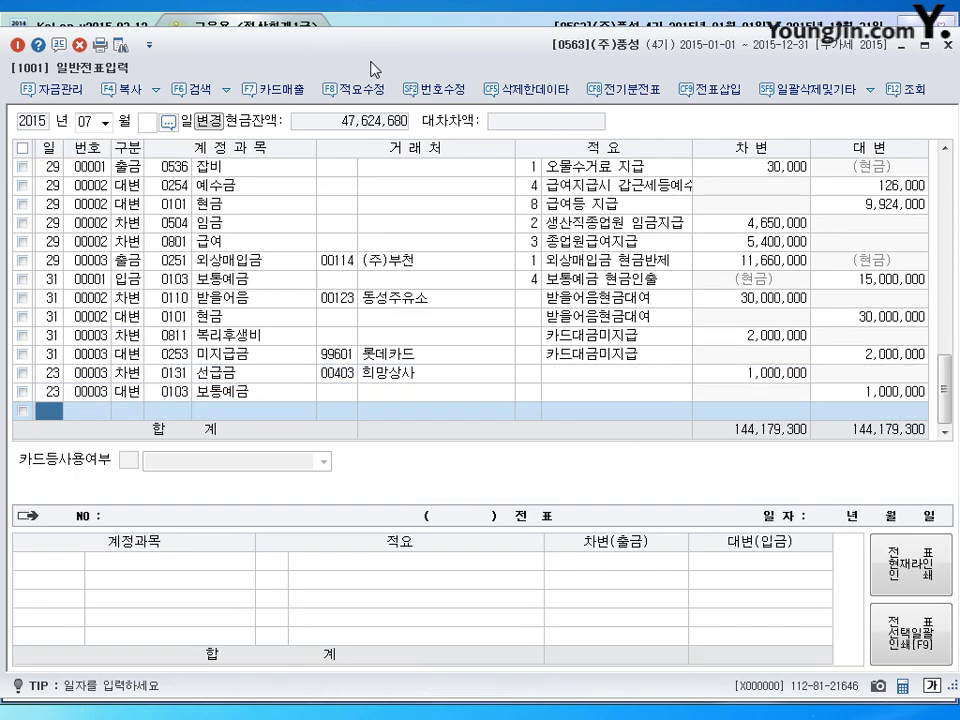
Step: Start a voucher dated July 30 with a 차변 line for account 0517 세금과공과 of 1,550,000
{"action": "type", "text": "30"}
{"action": "key", "text": "Return"}
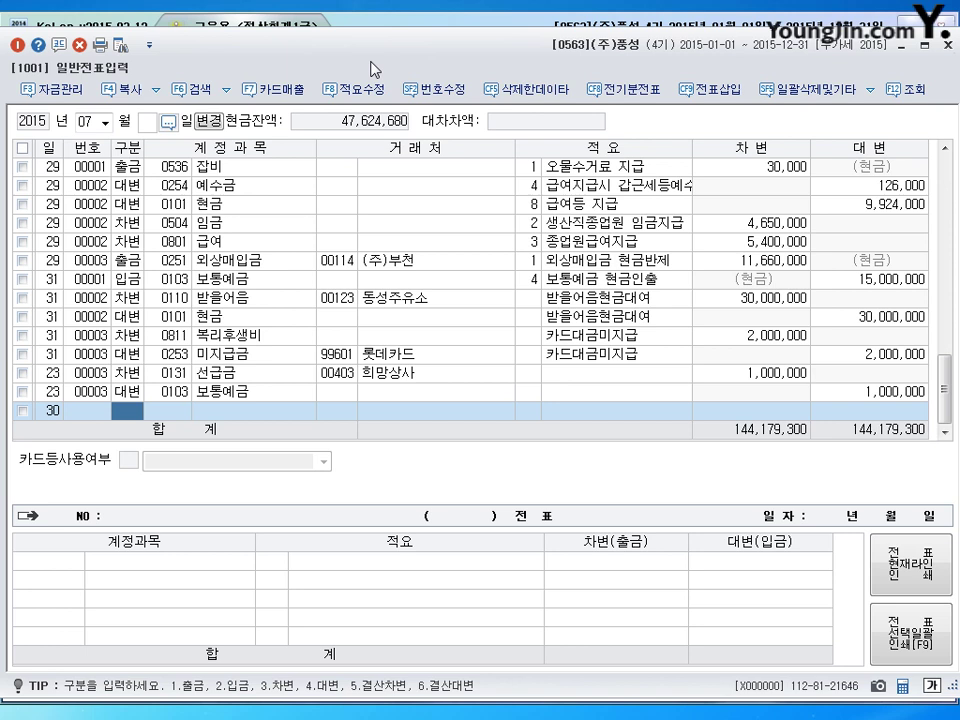
{"action": "type", "text": "3"}
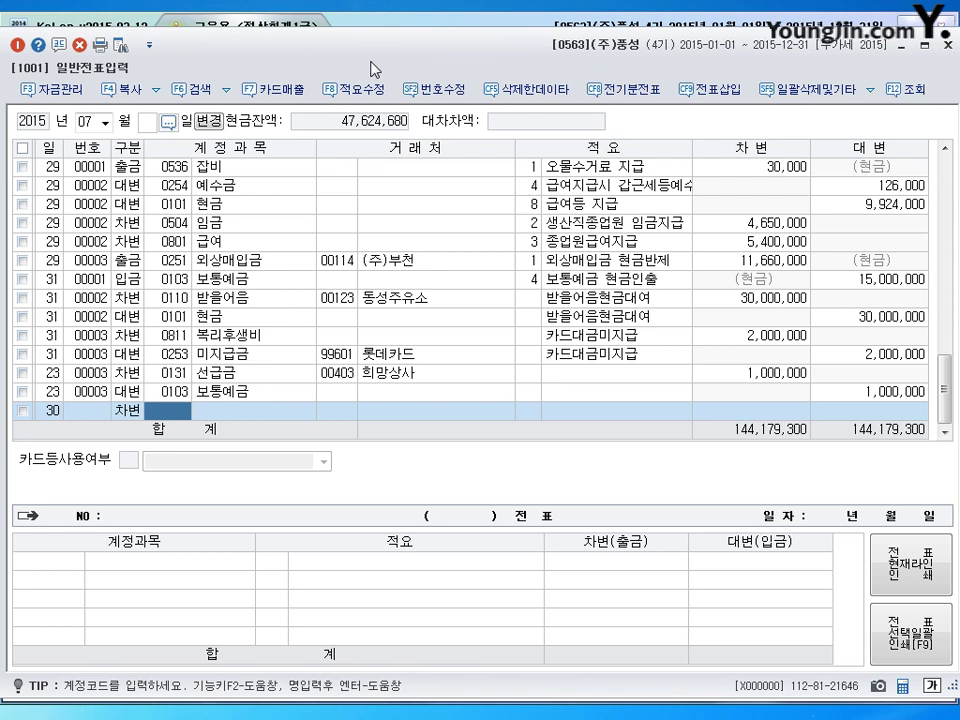
{"action": "type", "text": "0517"}
{"action": "key", "text": "Return"}
{"action": "key", "text": "Return"}
{"action": "key", "text": "Return"}
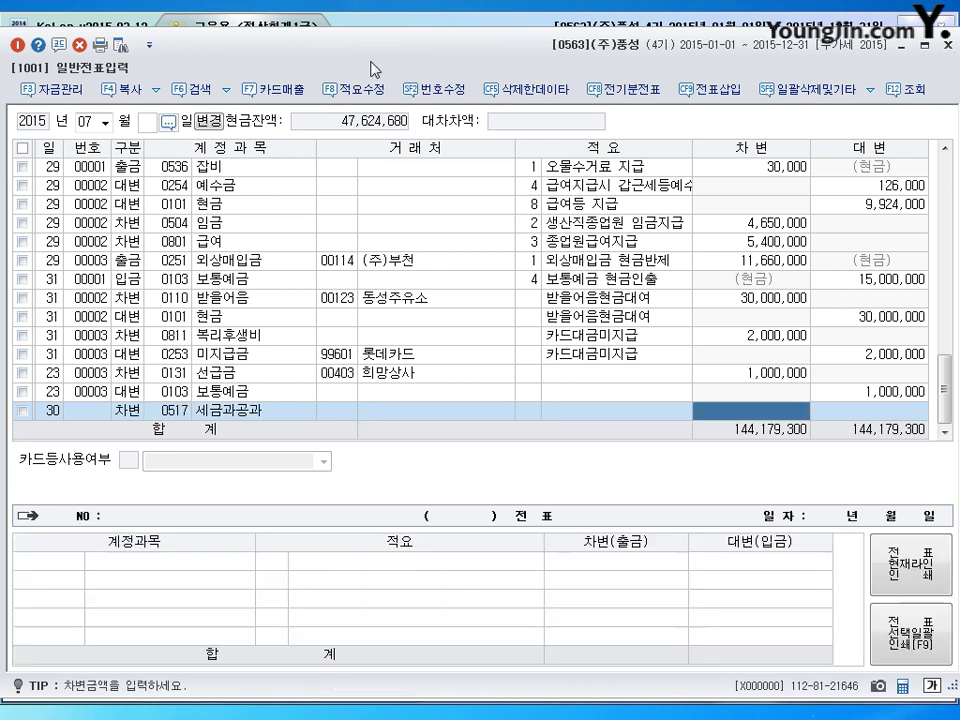
{"action": "type", "text": "1550000"}
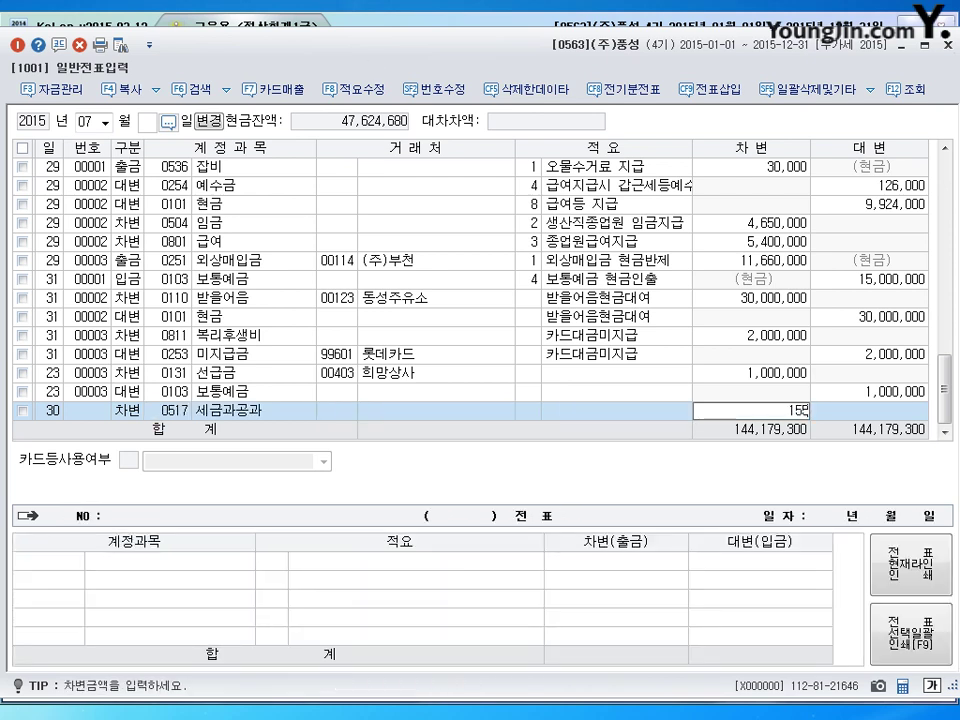
{"action": "key", "text": "Return"}
Step: Add a second 차변 line to the July 30 voucher for account 0817 세금과공과 of 2,370,000
{"action": "type", "text": "3"}
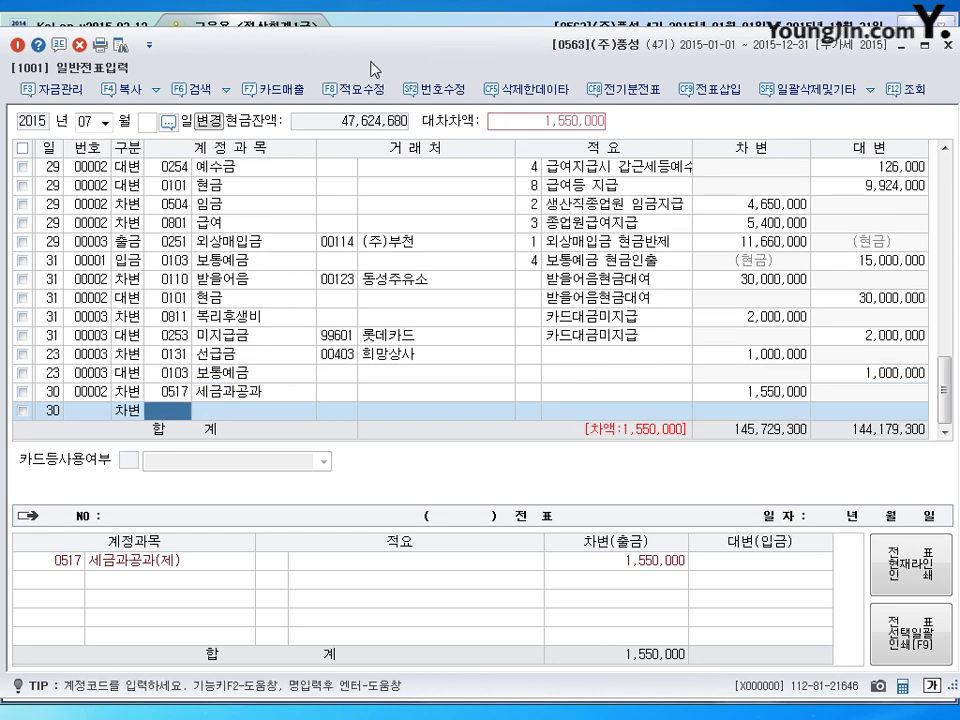
{"action": "type", "text": "0817"}
{"action": "key", "text": "Return"}
{"action": "key", "text": "Return"}
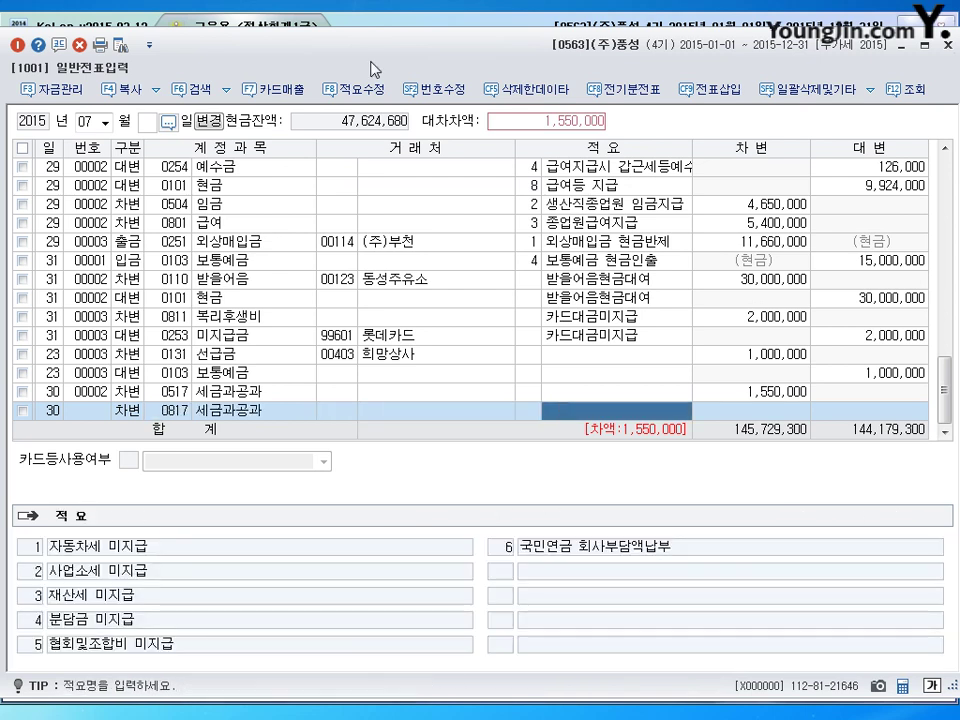
{"action": "key", "text": "Return"}
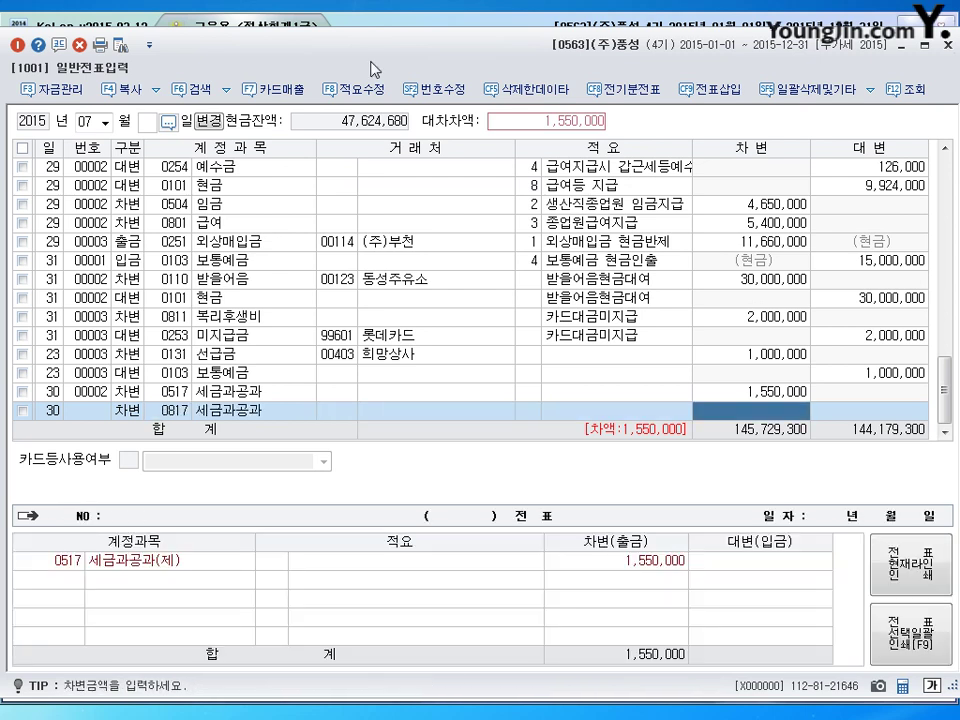
{"action": "type", "text": "2370000"}
{"action": "key", "text": "Return"}
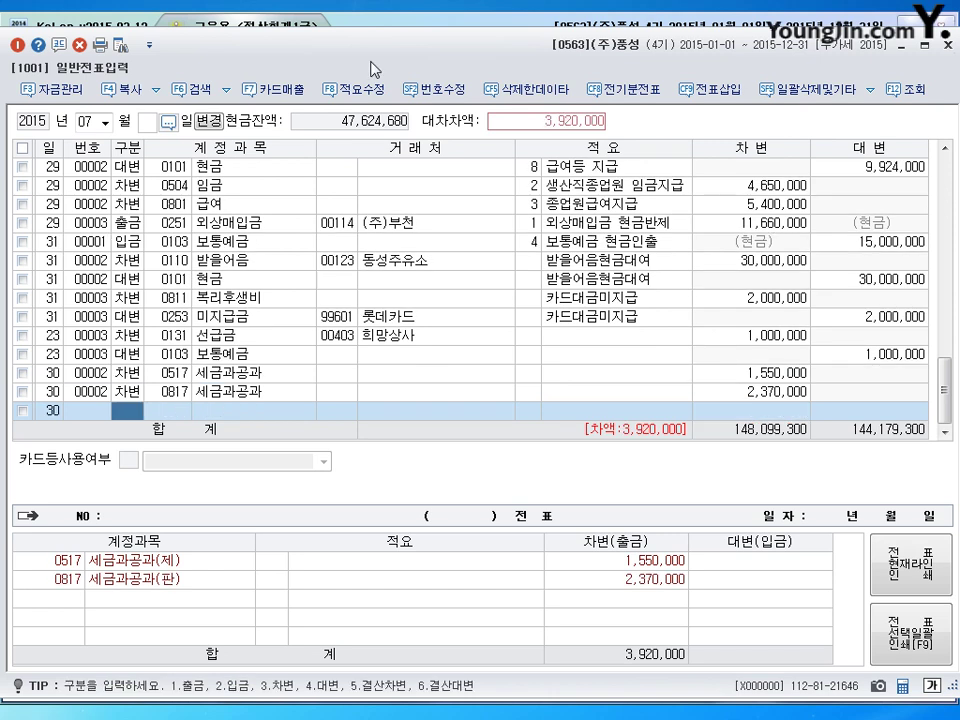
Step: Balance the July 30 voucher with a 대변 line for account 0103 보통예금 of 3,920,000
{"action": "type", "text": "4"}
{"action": "key", "text": "Return"}
{"action": "type", "text": "0103"}
{"action": "key", "text": "Return"}
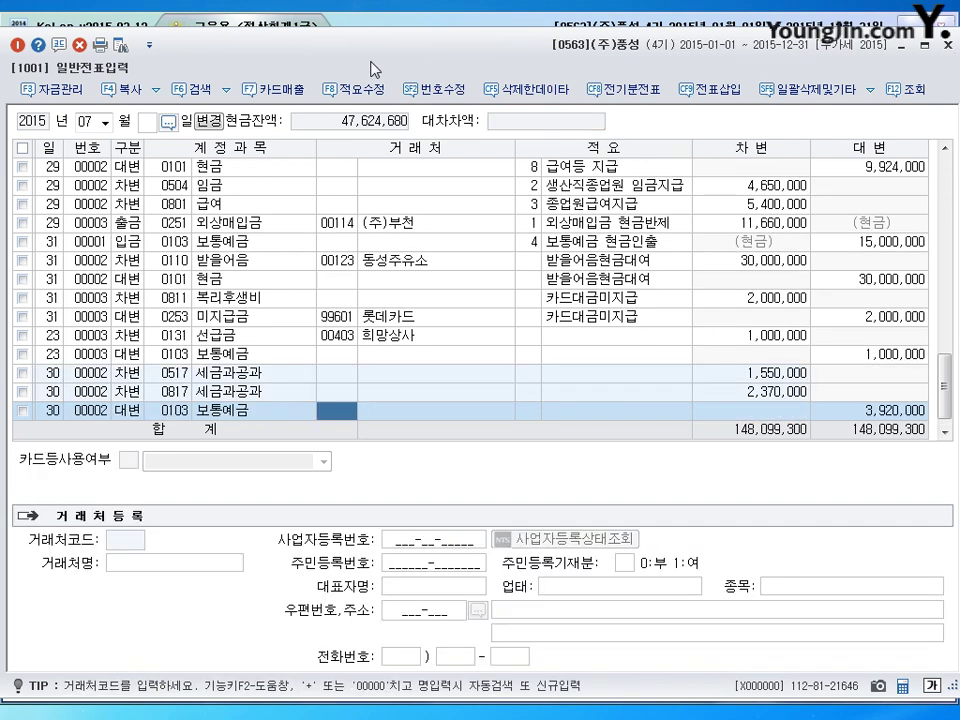
{"action": "key", "text": "Return"}
{"action": "key", "text": "Return"}
{"action": "key", "text": "Return"}
Step: Switch the voucher list to the whole month of August and start a new line dated the 15th
{"action": "type", "text": "8"}
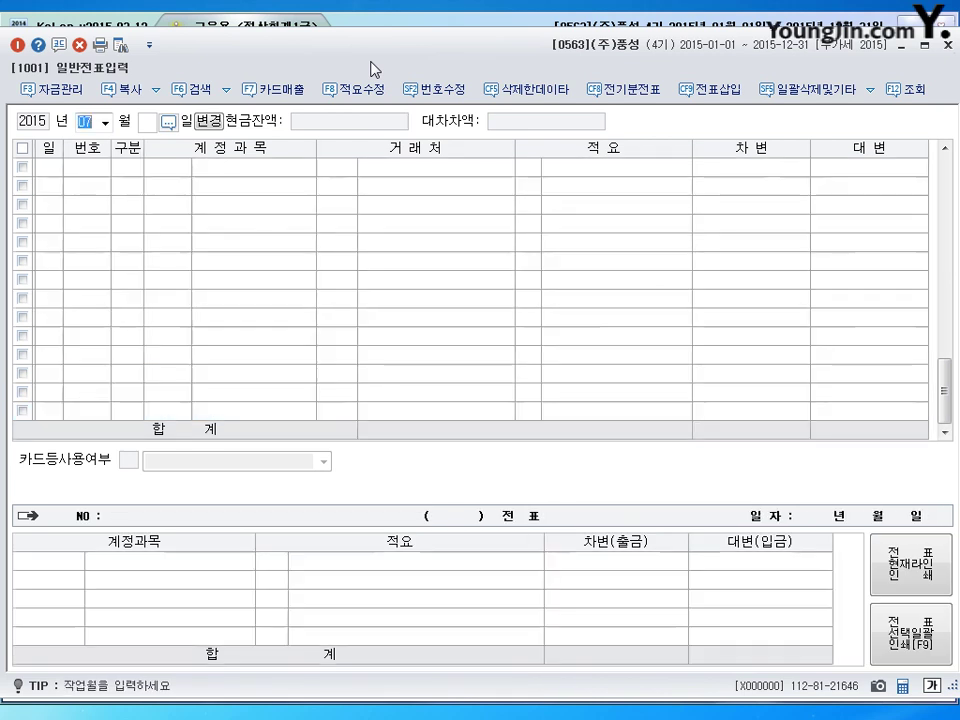
{"action": "key", "text": "Return"}
{"action": "type", "text": "15"}
{"action": "key", "text": "Return"}
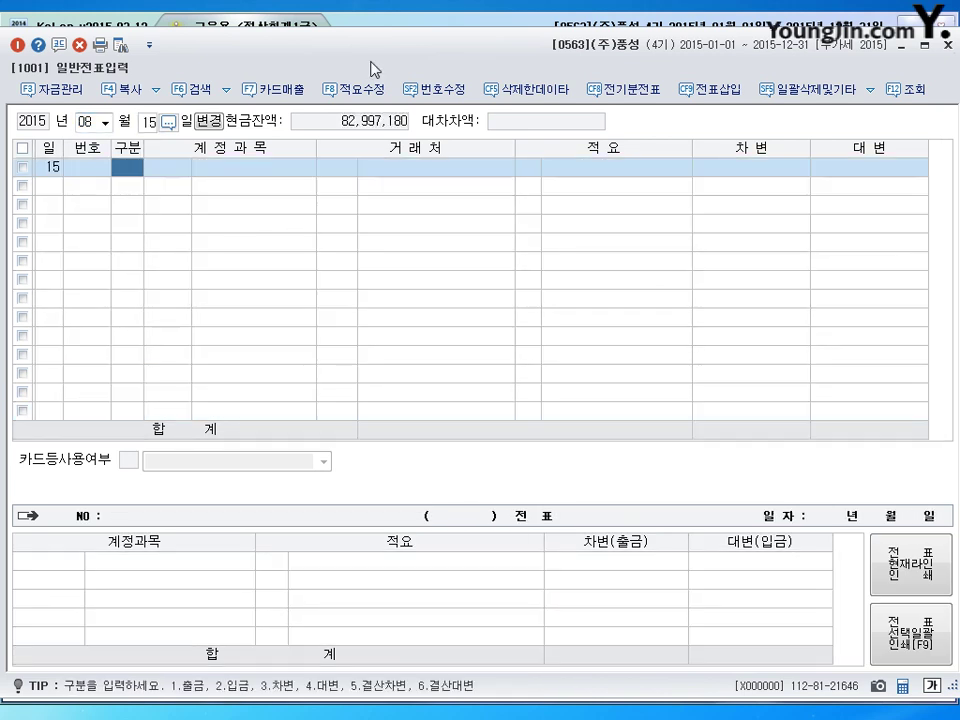
{"action": "key", "text": "Escape"}
{"action": "key", "text": "BackSpace"}
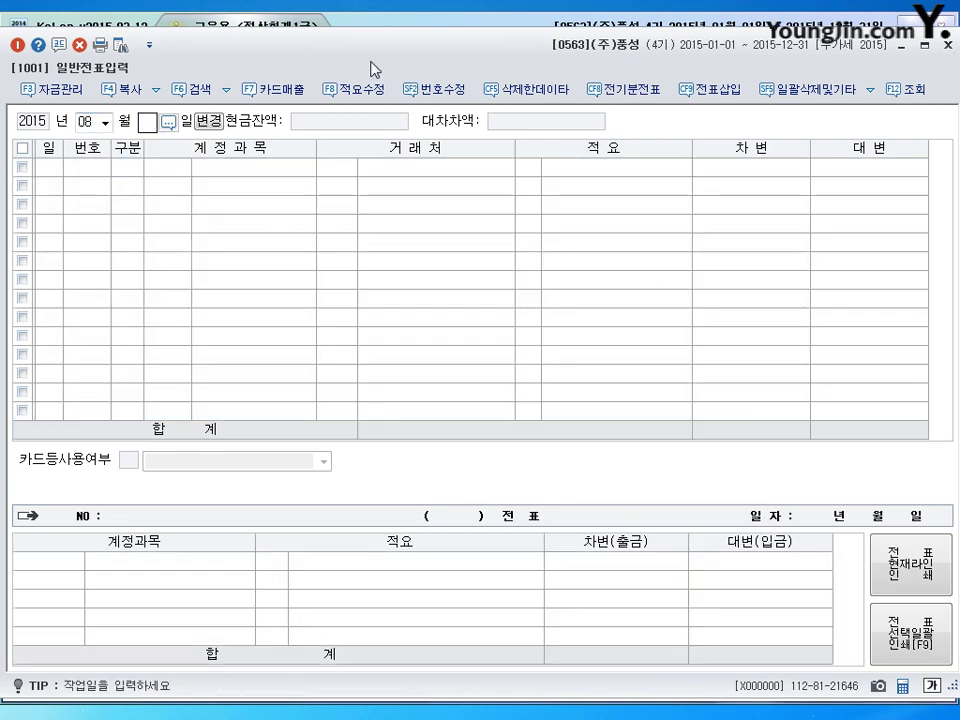
{"action": "key", "text": "Return"}
{"action": "type", "text": "15"}
{"action": "key", "text": "Return"}
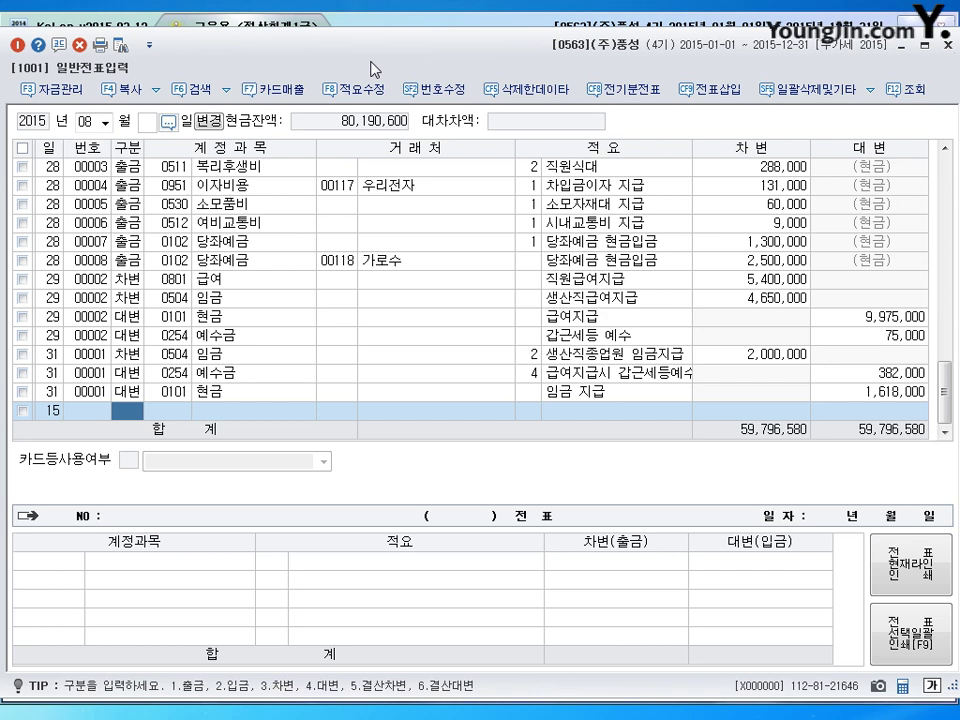
Step: Fill the August 15 line as 차변, account 0120 미수금, 거래처 (주)개성, for 35,000,000
{"action": "type", "text": "3"}
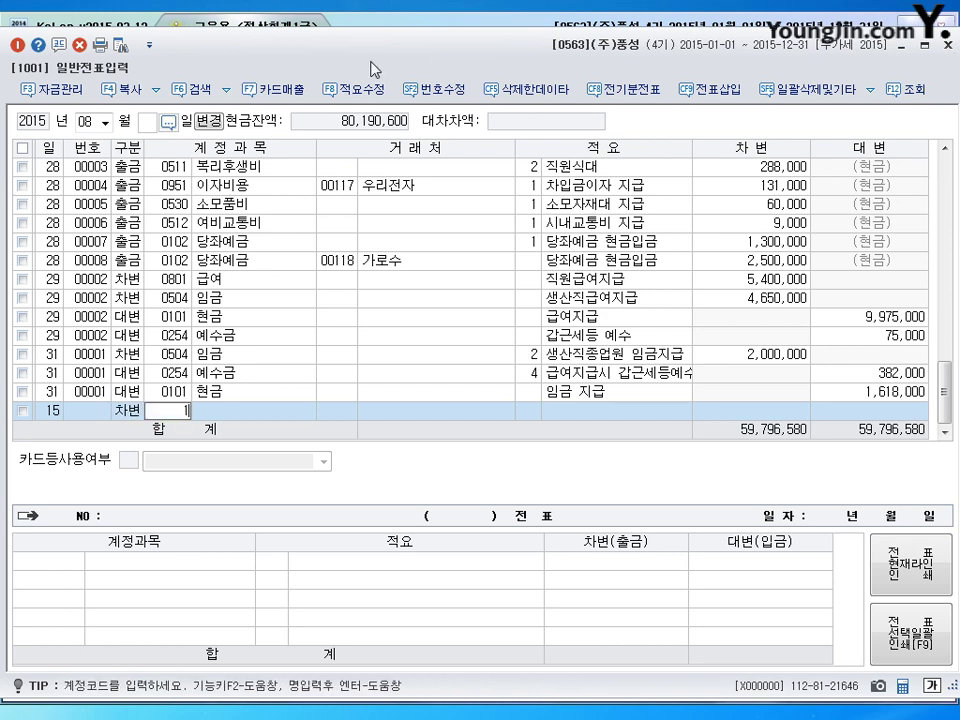
{"action": "type", "text": "0120"}
{"action": "key", "text": "Return"}
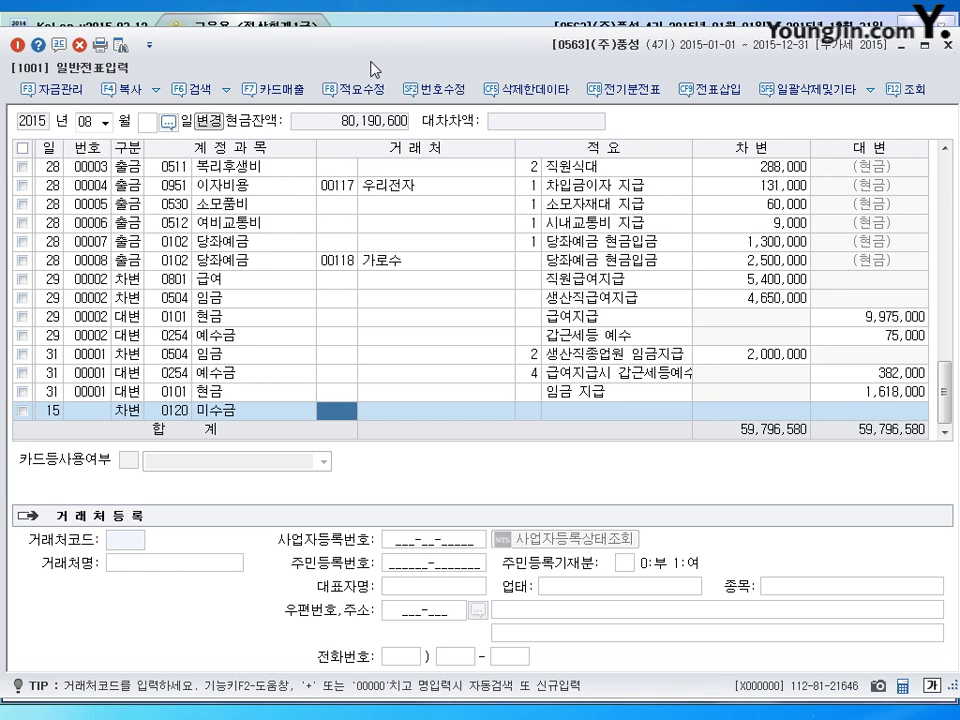
{"action": "type", "text": "갱ㅅ"}
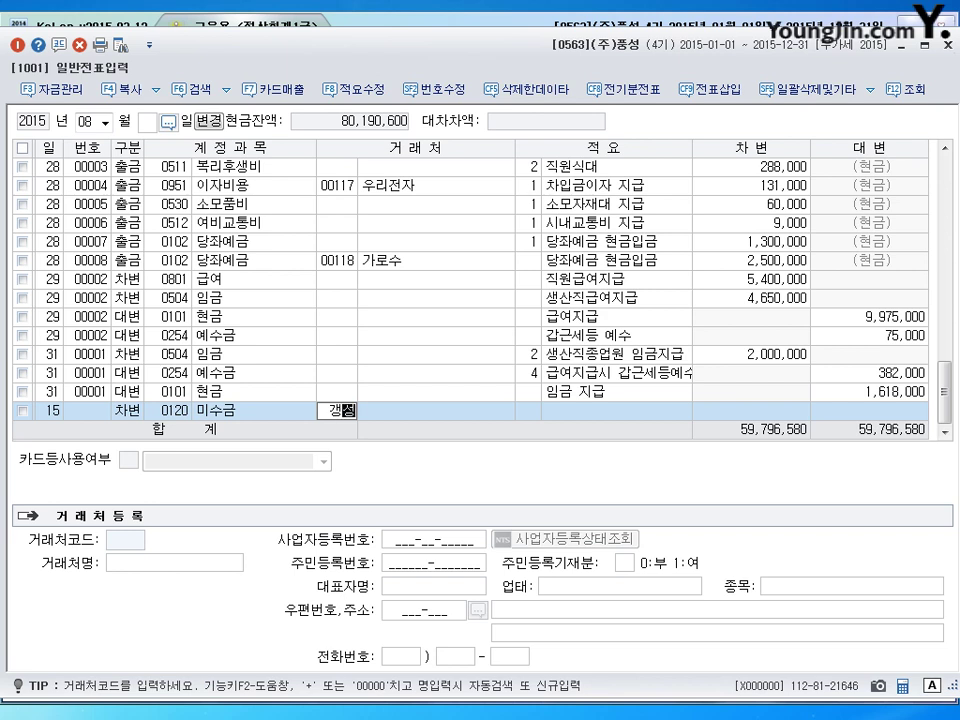
{"action": "key", "text": "BackSpace"}
{"action": "key", "text": "BackSpace"}
{"action": "type", "text": "개성"}
{"action": "key", "text": "Return"}
{"action": "key", "text": "Return"}
{"action": "key", "text": "Return"}
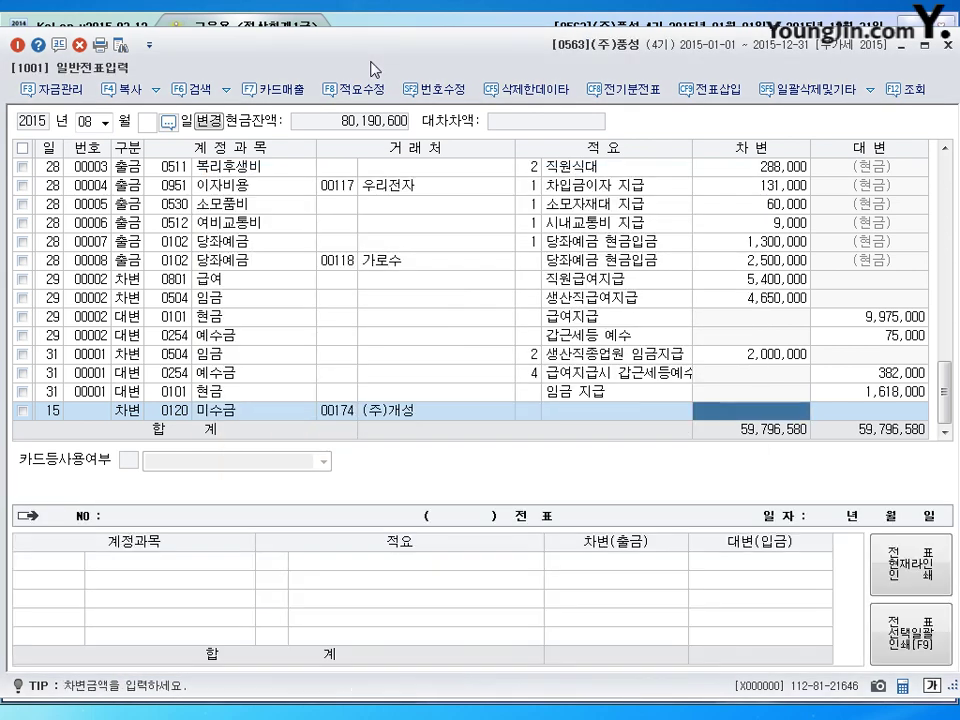
{"action": "type", "text": "35000000"}
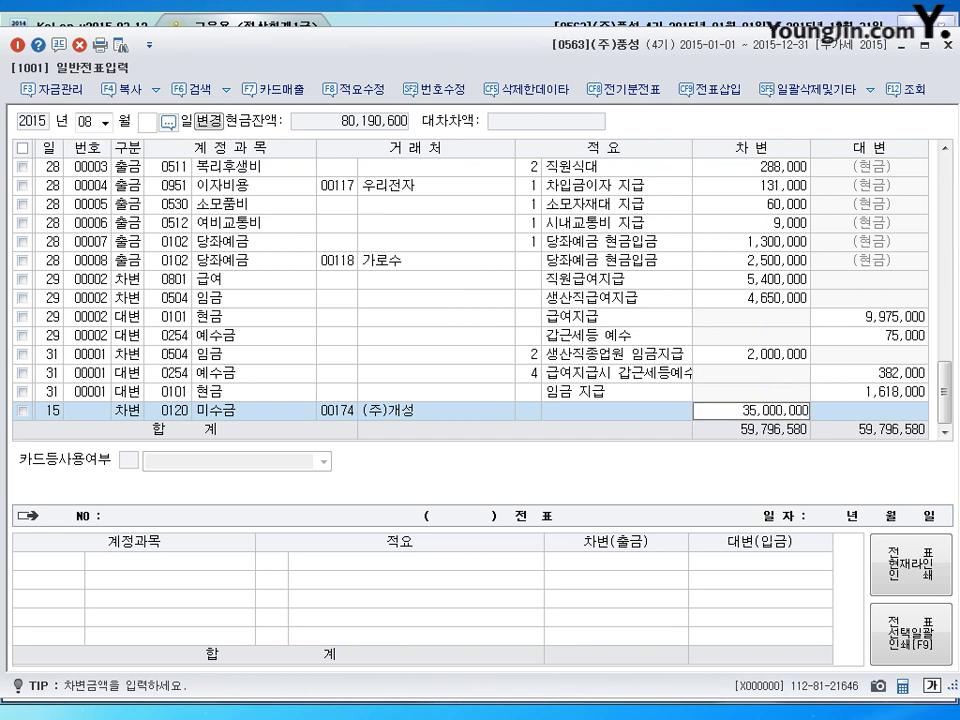
{"action": "key", "text": "Return"}
Step: Add a 대변 line to the August 15 voucher for account 0201 토지 of 19,000,000
{"action": "key", "text": "Return"}
{"action": "type", "text": "4"}
{"action": "key", "text": "Return"}
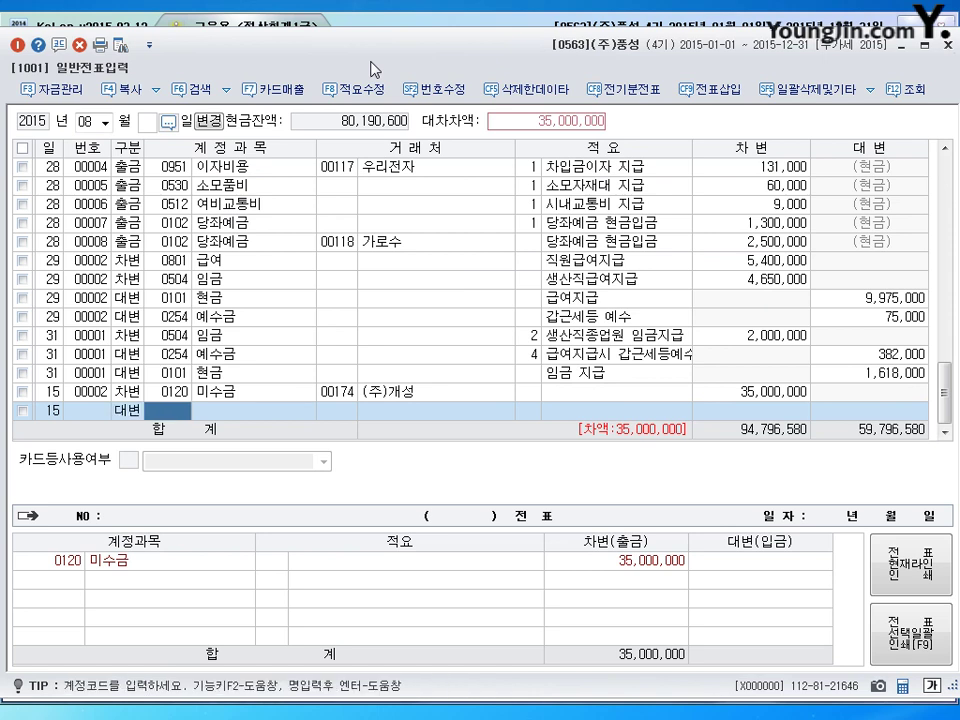
{"action": "type", "text": "0201"}
{"action": "key", "text": "Return"}
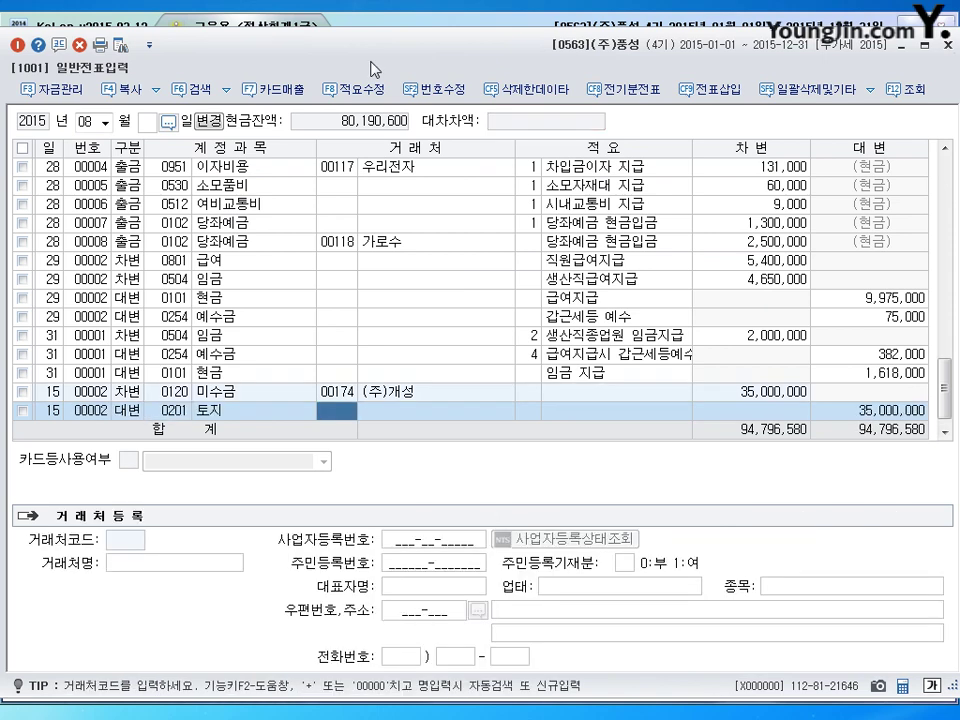
{"action": "key", "text": "Return"}
{"action": "key", "text": "Return"}
{"action": "type", "text": "19000000"}
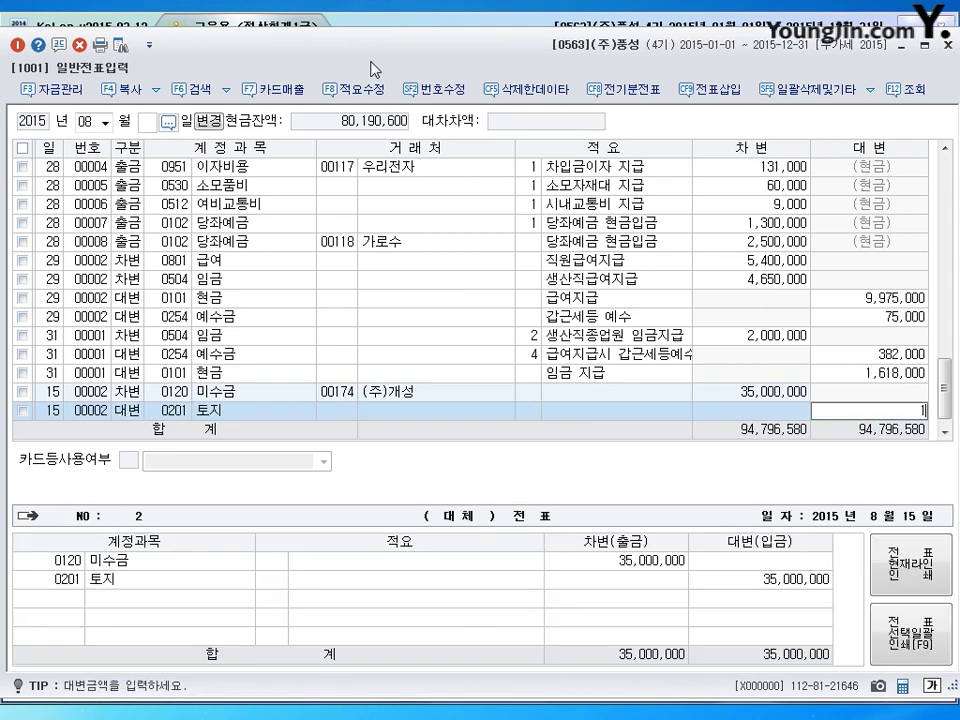
{"action": "key", "text": "Return"}
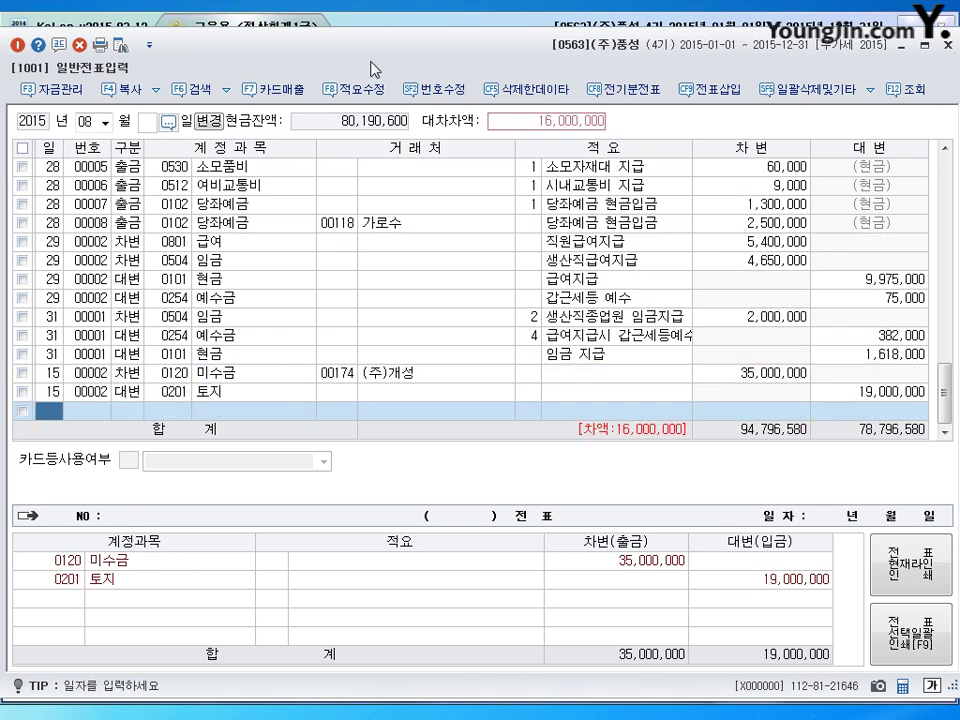
Step: Balance the August 15 voucher with a 대변 line for account 0914 유형자산처분이익 of 16,000,000
{"action": "key", "text": "Return"}
{"action": "type", "text": "4"}
{"action": "key", "text": "Return"}
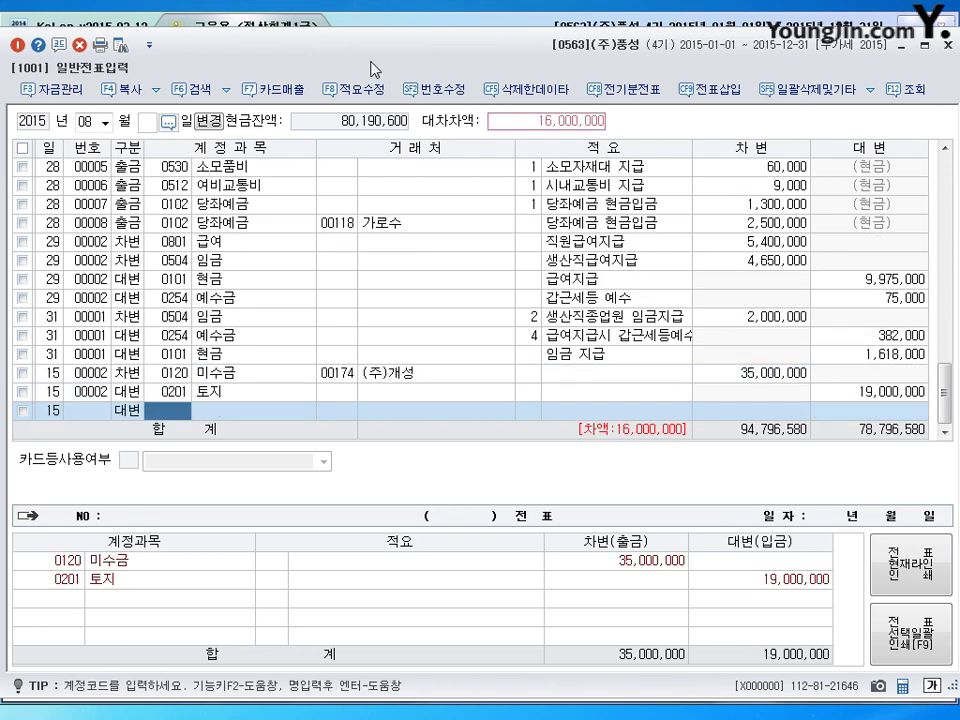
{"action": "type", "text": "0914"}
{"action": "key", "text": "Return"}
{"action": "key", "text": "Return"}
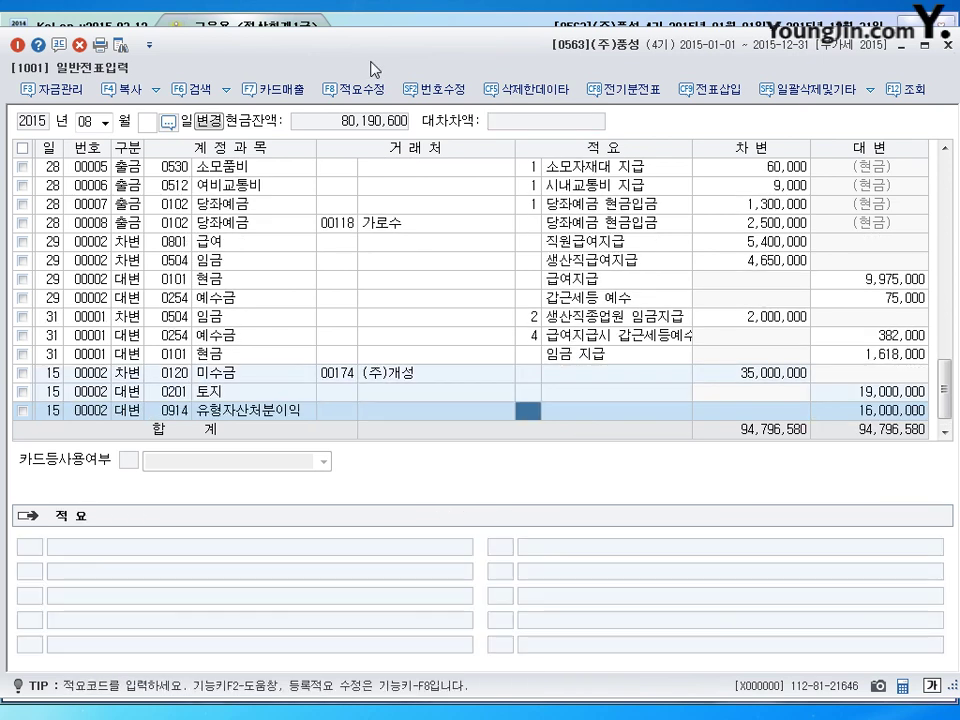
{"action": "key", "text": "Return"}
{"action": "key", "text": "Return"}
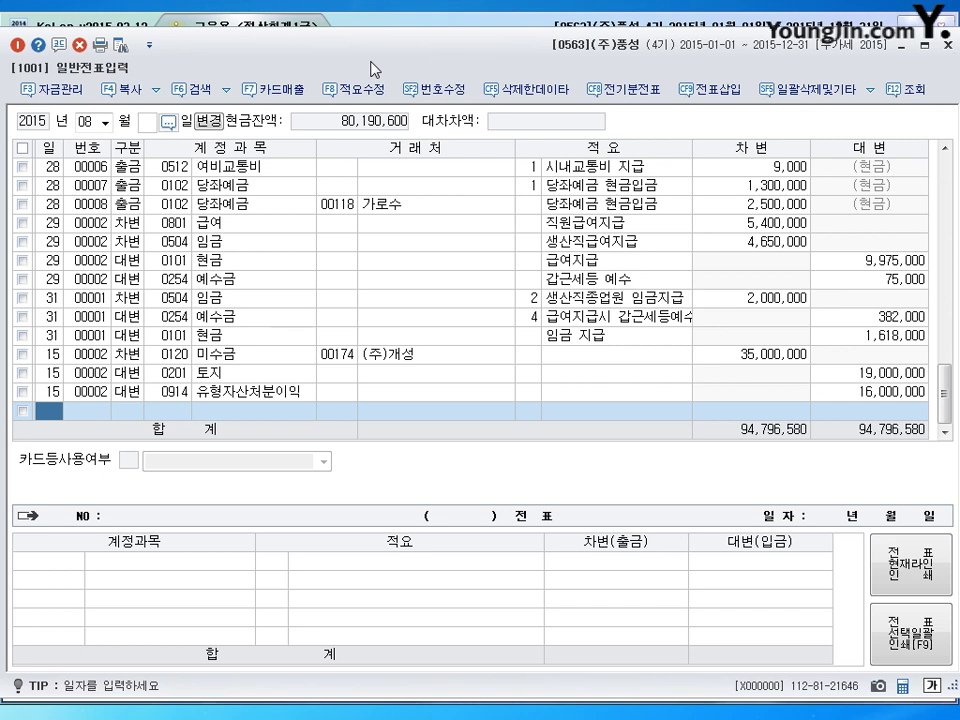
Step: Start a voucher dated August 20 with a 차변 line for account 0813 접대비 of 120,000
{"action": "type", "text": "20"}
{"action": "key", "text": "Return"}
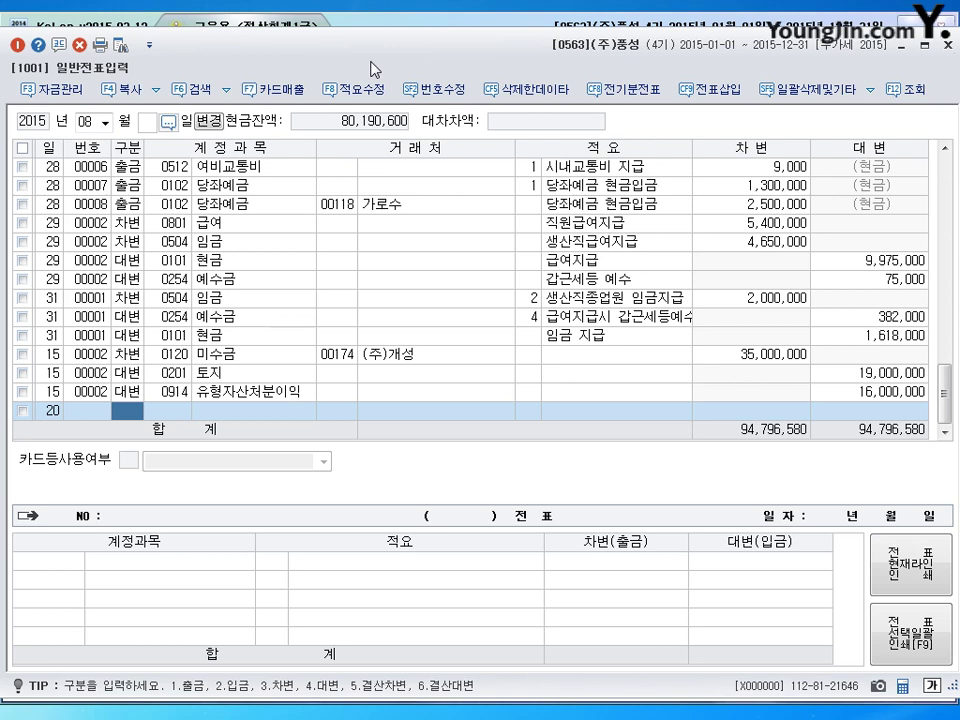
{"action": "type", "text": "3"}
{"action": "key", "text": "Return"}
{"action": "type", "text": "813"}
{"action": "key", "text": "Return"}
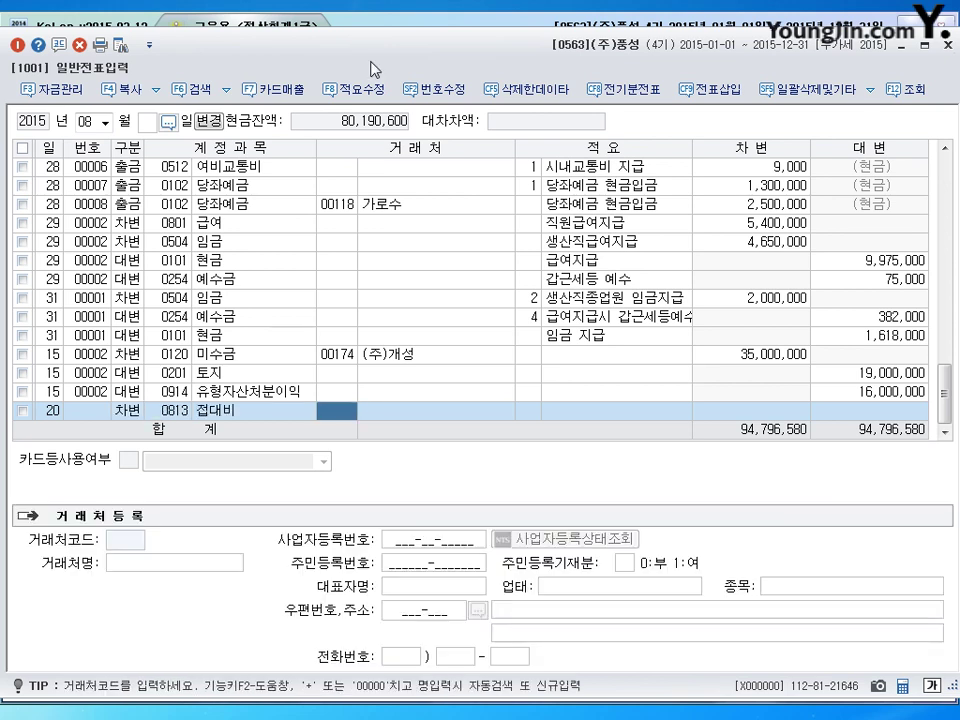
{"action": "key", "text": "Return"}
{"action": "key", "text": "Return"}
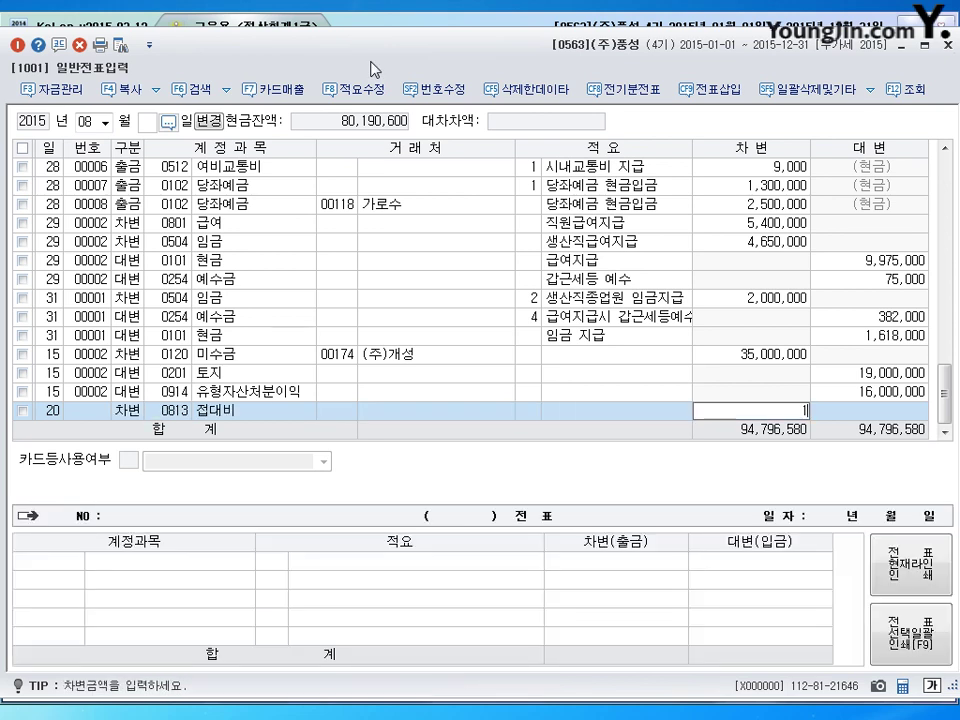
{"action": "type", "text": "1200000"}
{"action": "key", "text": "Return"}
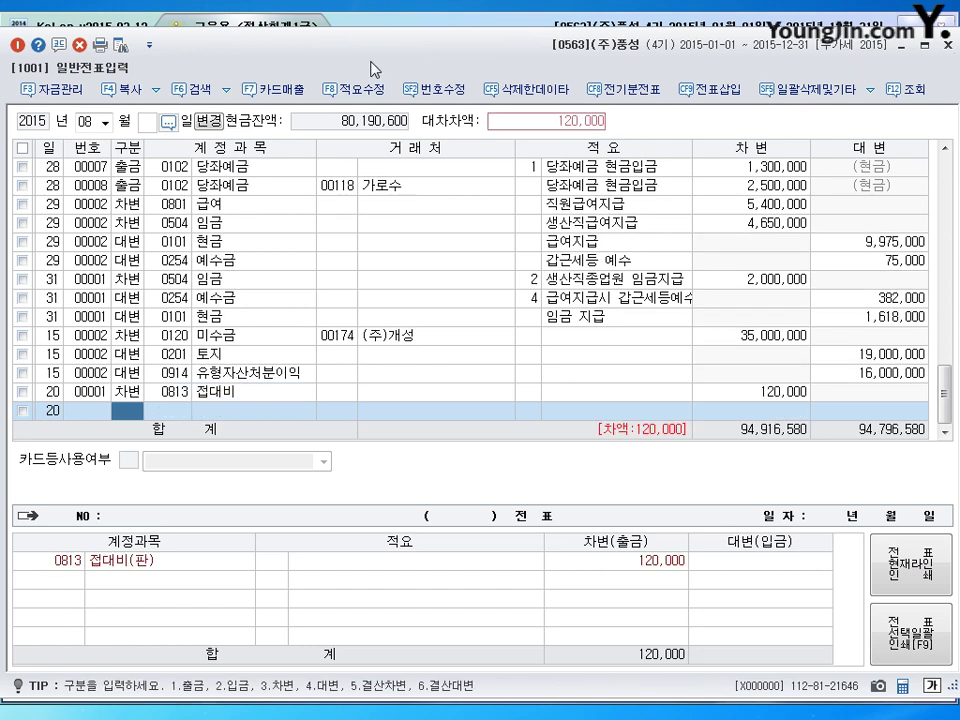
Step: Balance the August 20 voucher with a 대변 line for account 0253 미지급금, 거래처 하나카드, of 120,000
{"action": "type", "text": "4"}
{"action": "key", "text": "Return"}
{"action": "type", "text": "253"}
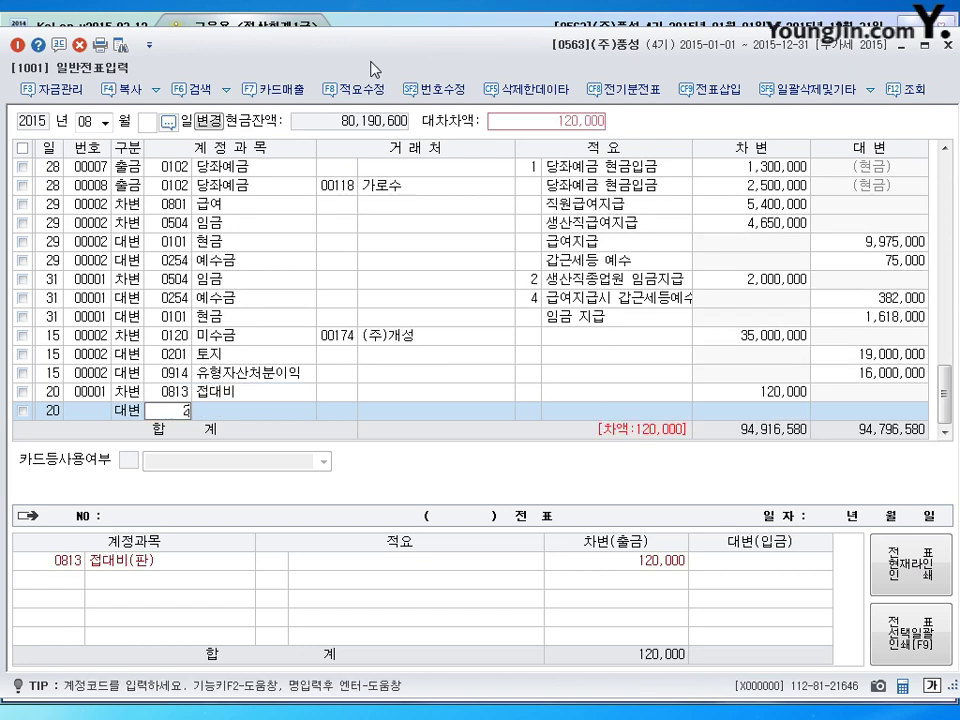
{"action": "key", "text": "Return"}
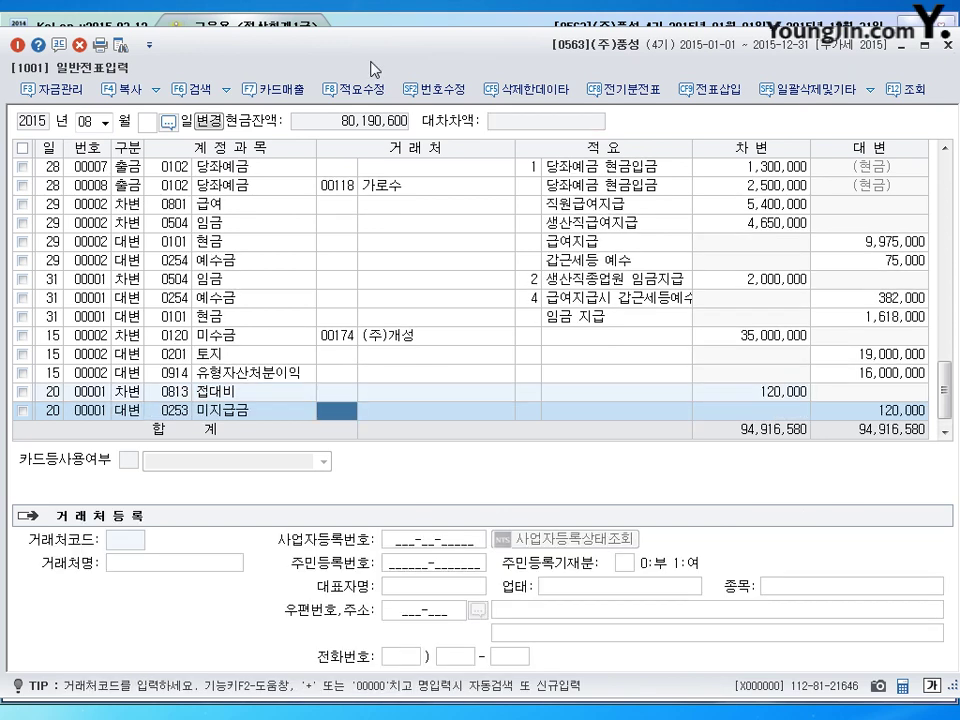
{"action": "type", "text": "하나"}
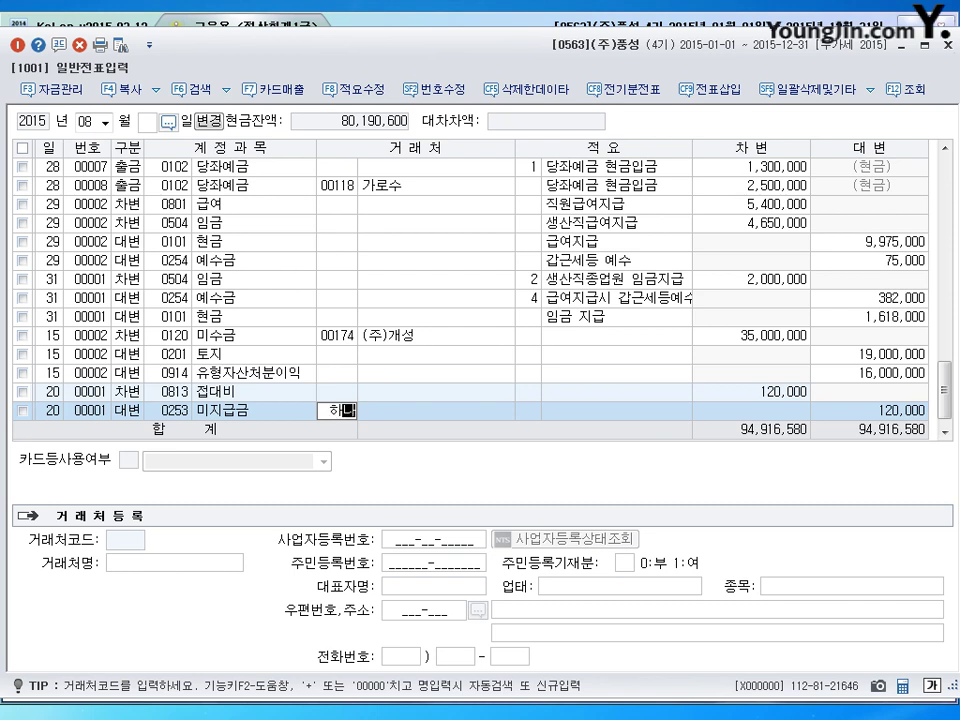
{"action": "key", "text": "Return"}
{"action": "key", "text": "Return"}
{"action": "key", "text": "Return"}
{"action": "key", "text": "Return"}
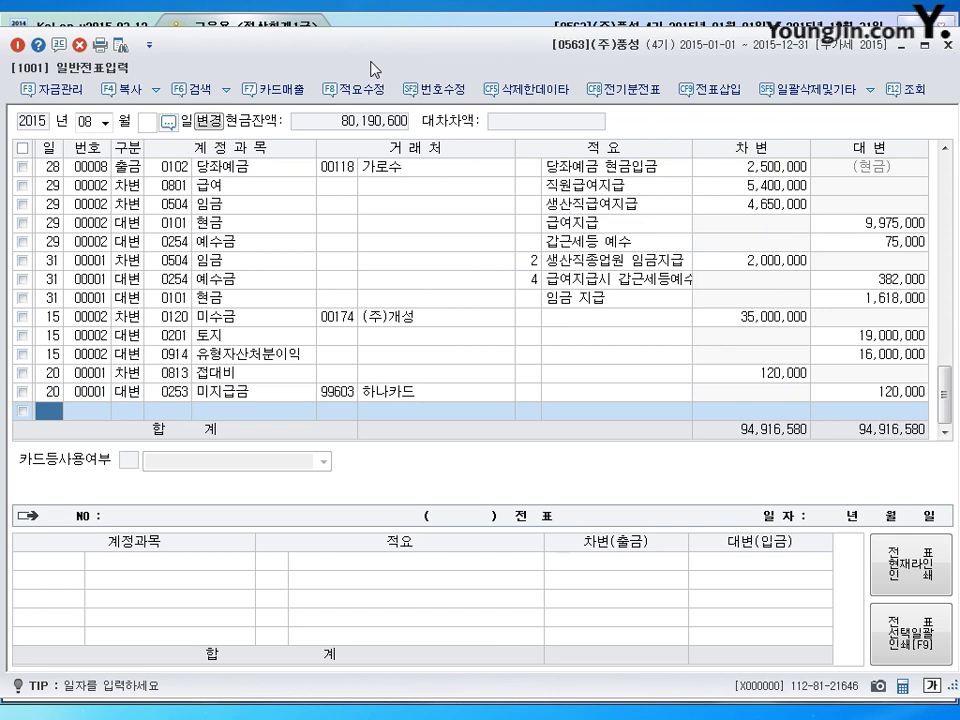
Step: Switch the voucher list to the whole month of September and start a new line dated the 5th
{"action": "type", "text": "09"}
{"action": "key", "text": "Return"}
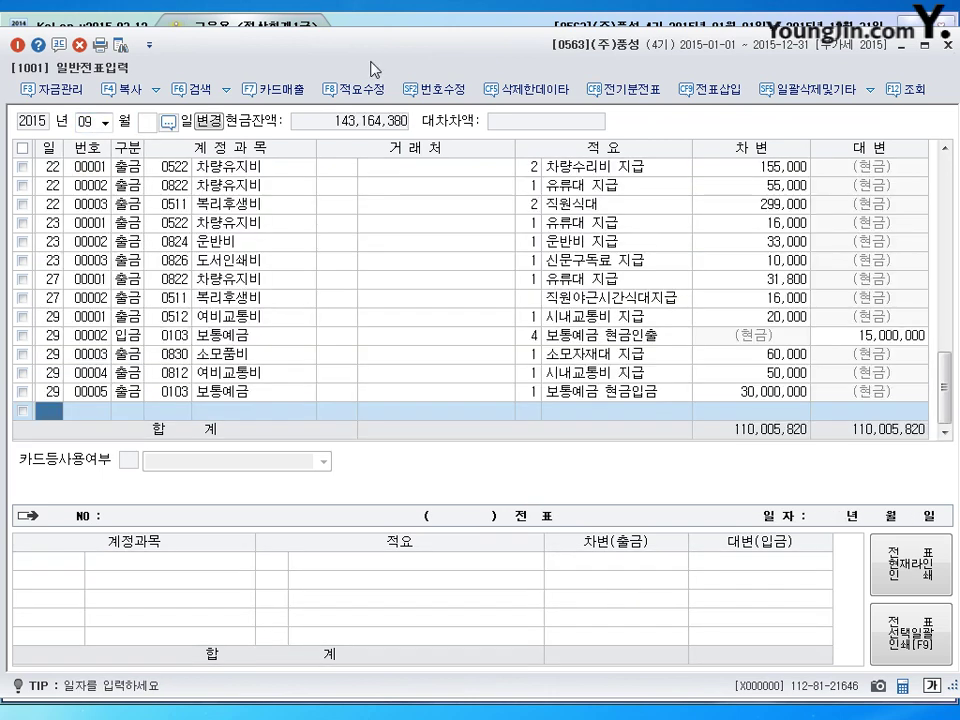
{"action": "type", "text": "5"}
{"action": "key", "text": "Return"}
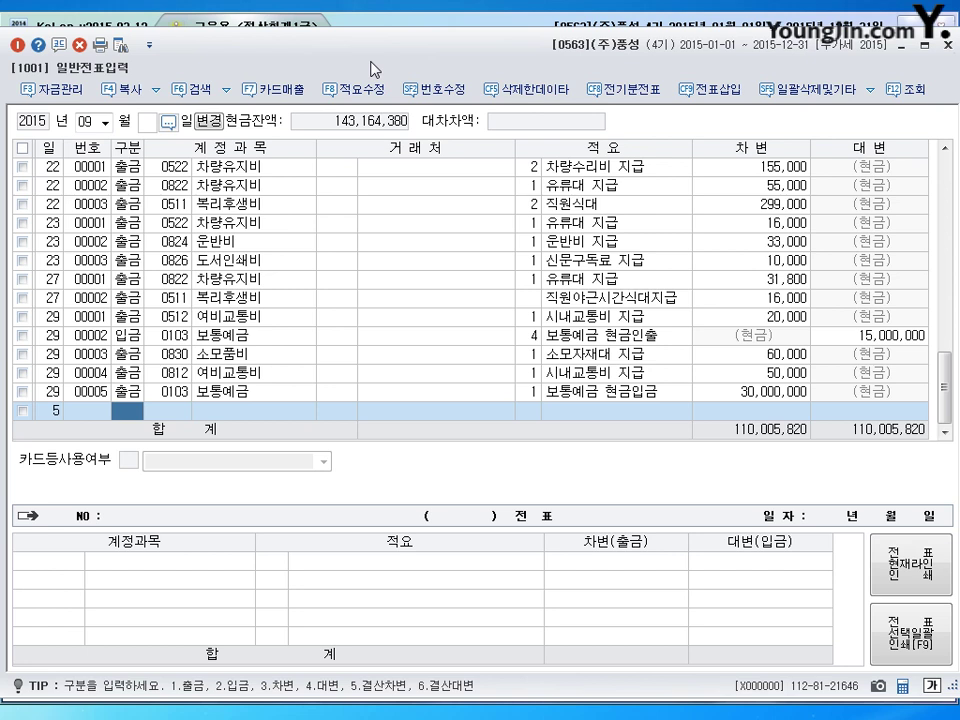
Step: Fill the September 5 line as 차변, account 0842 견본비, for 500,000
{"action": "type", "text": "30842"}
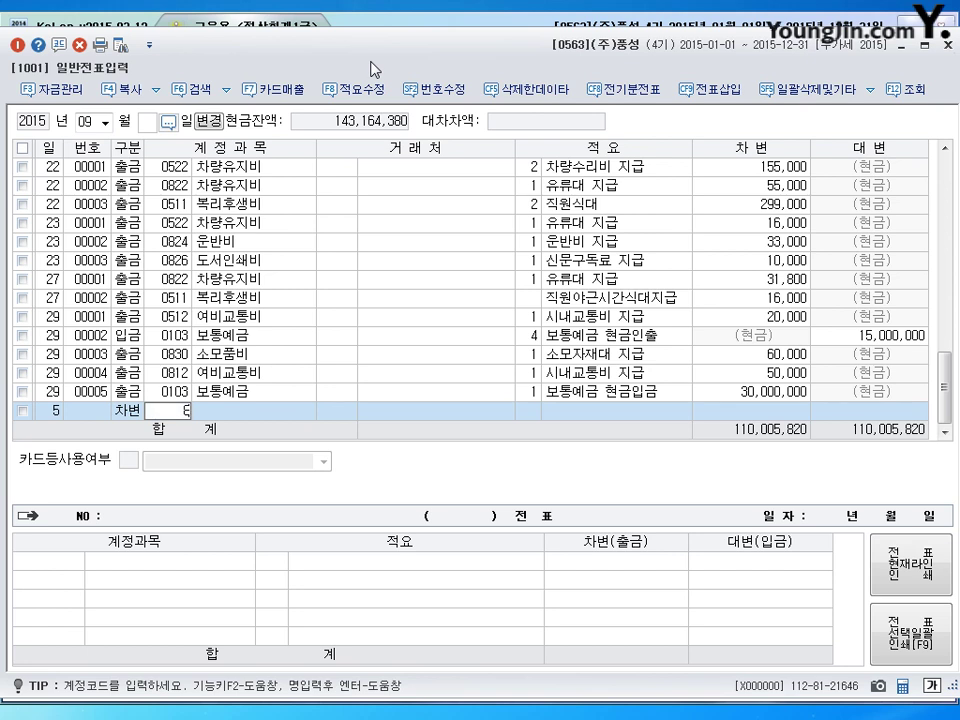
{"action": "key", "text": "Return"}
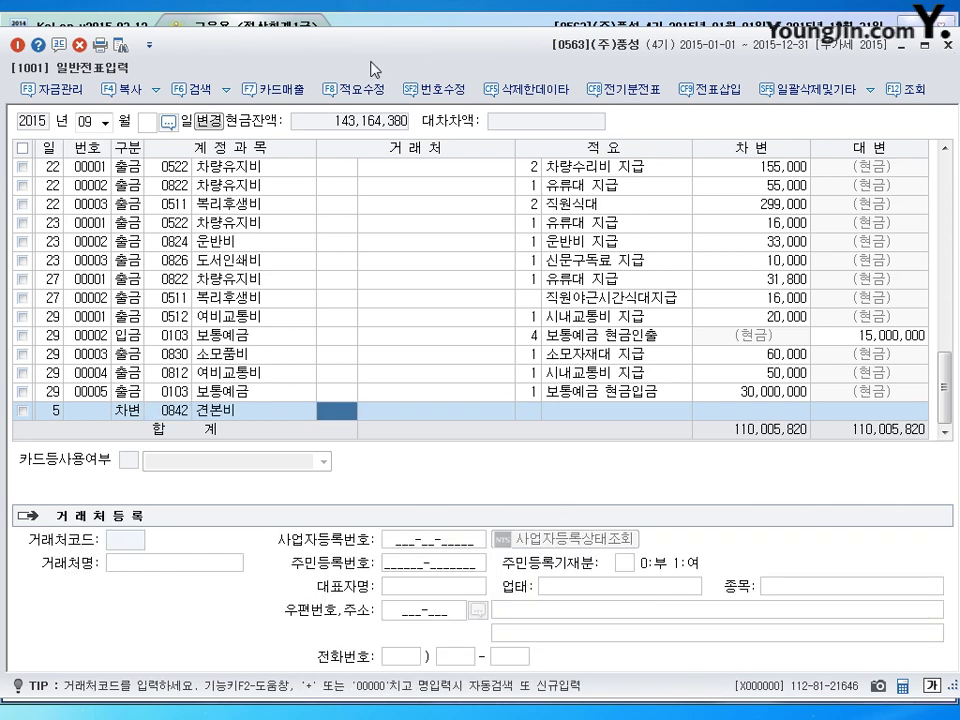
{"action": "key", "text": "Return"}
{"action": "key", "text": "Return"}
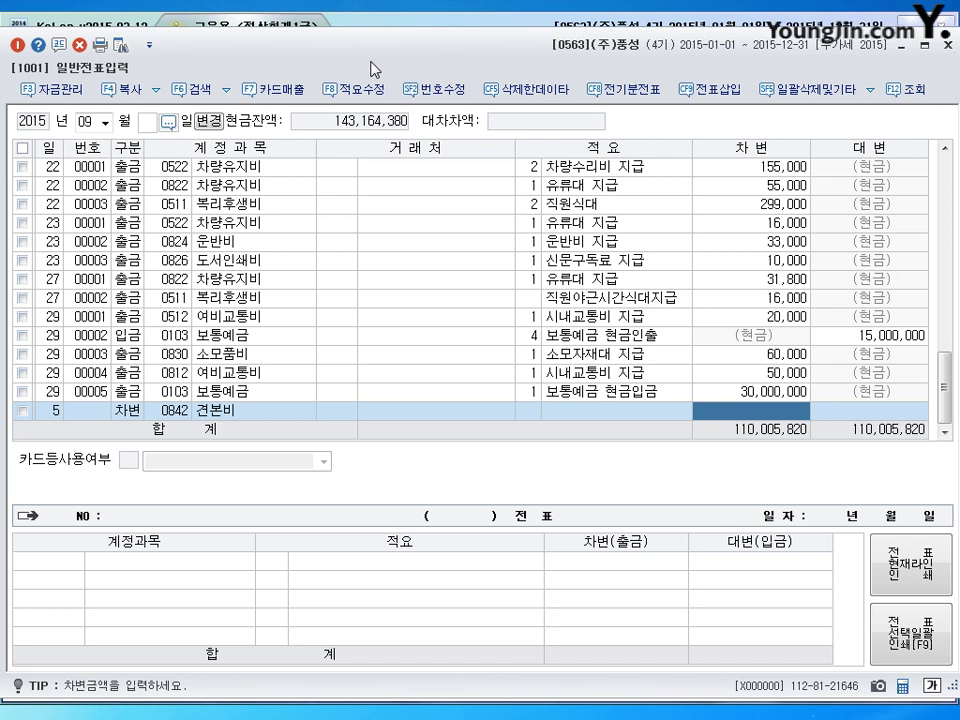
{"action": "type", "text": "5000000"}
{"action": "key", "text": "Return"}
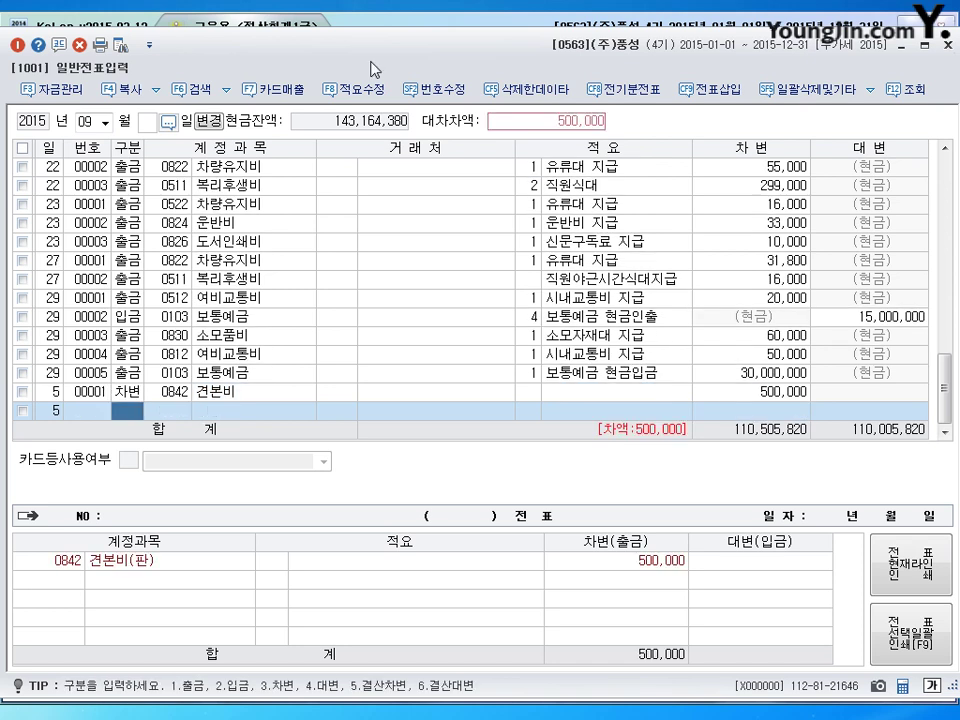
Step: Balance the September 5 voucher with a 대변 line for account 0150 제품 of 500,000, using 적요 8 타계정으로 대체액
{"action": "type", "text": "4"}
{"action": "key", "text": "Return"}
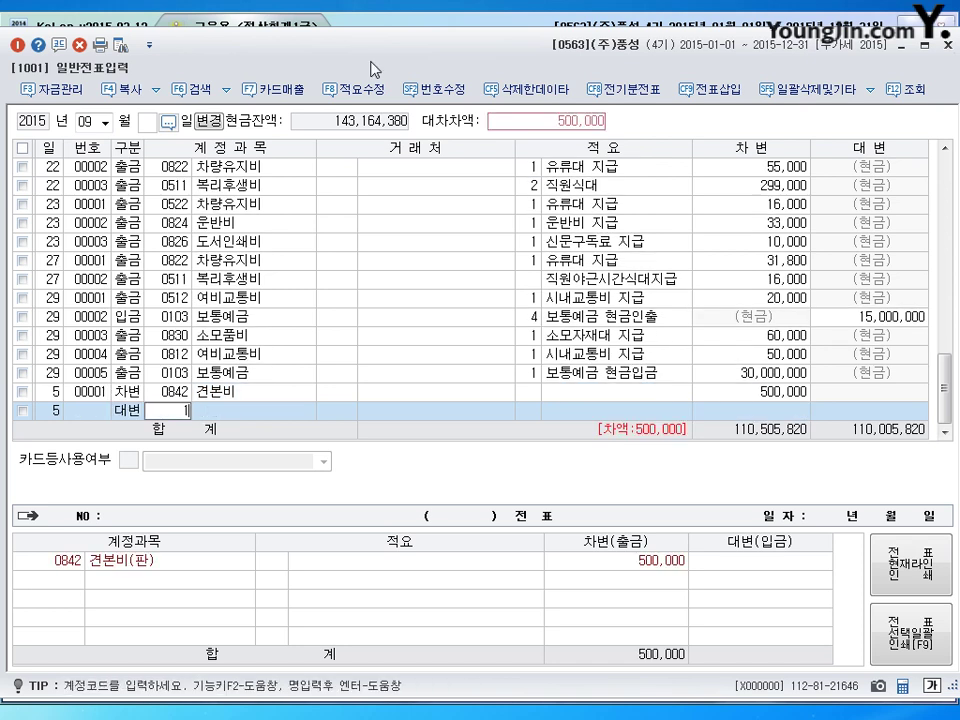
{"action": "type", "text": "150"}
{"action": "key", "text": "Return"}
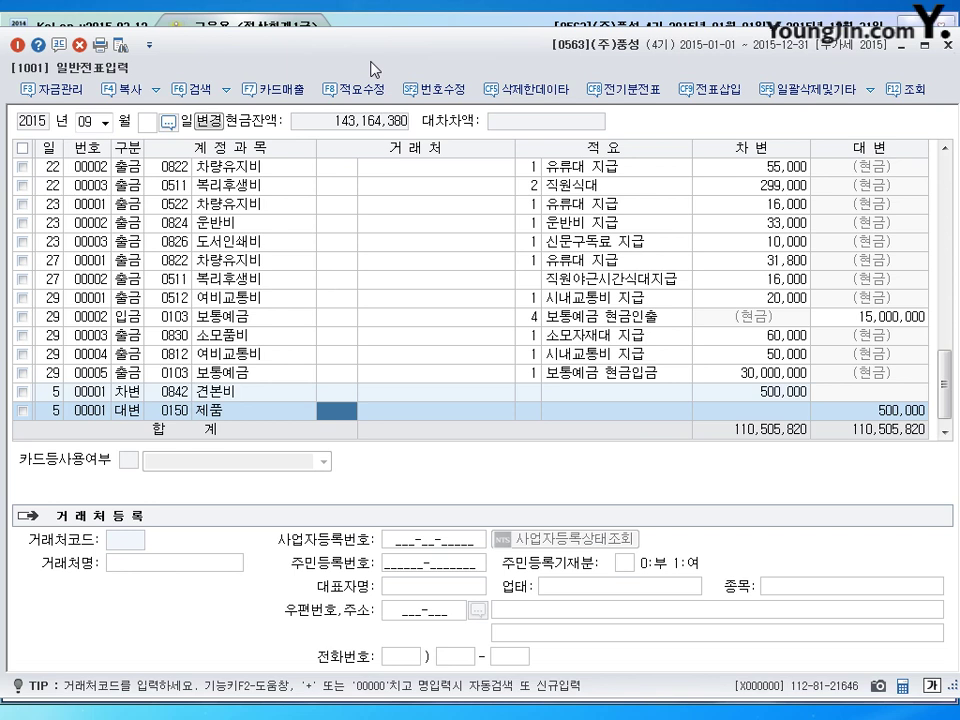
{"action": "key", "text": "Return"}
{"action": "type", "text": "8"}
{"action": "key", "text": "Return"}
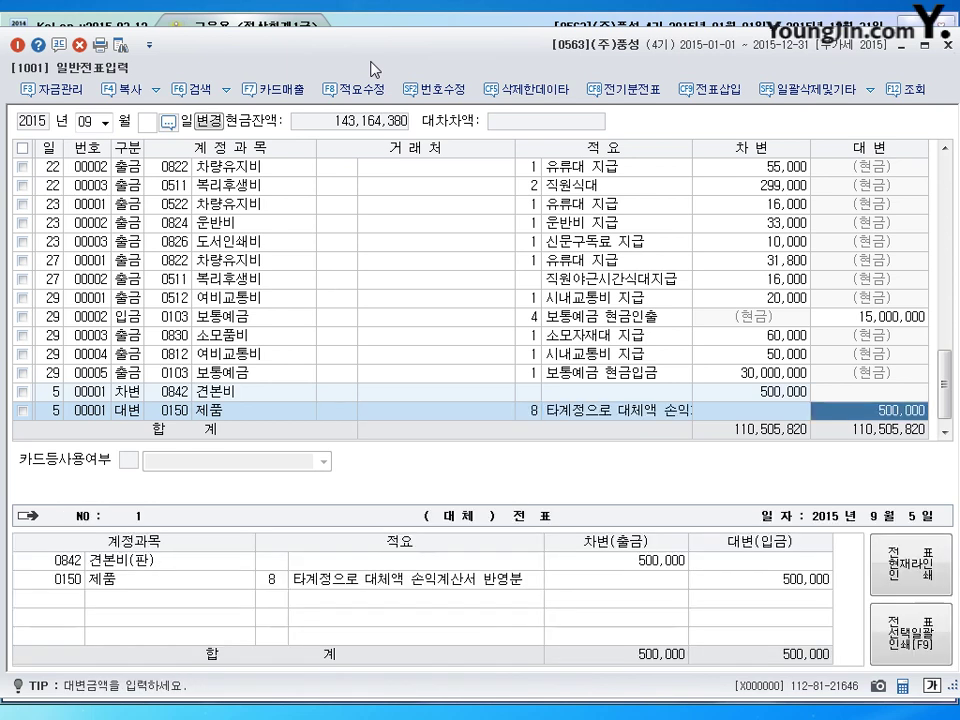
{"action": "key", "text": "Return"}
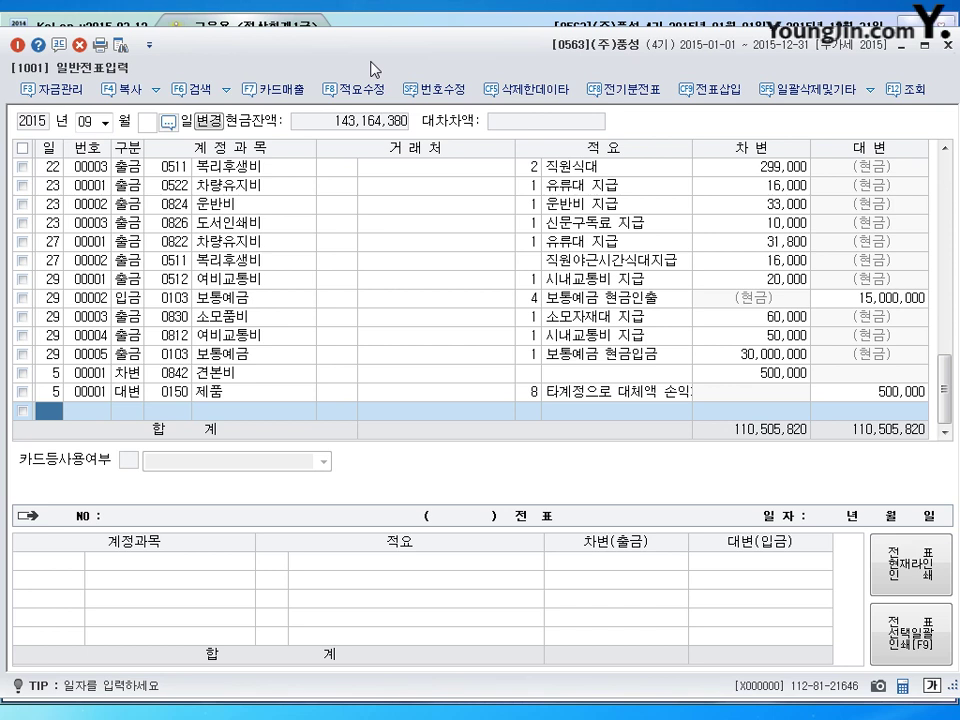
Step: Start a September 10 line as 차변 with account 0181 만기보유증권, found by searching the account codes for 만기
{"action": "type", "text": "10"}
{"action": "key", "text": "Return"}
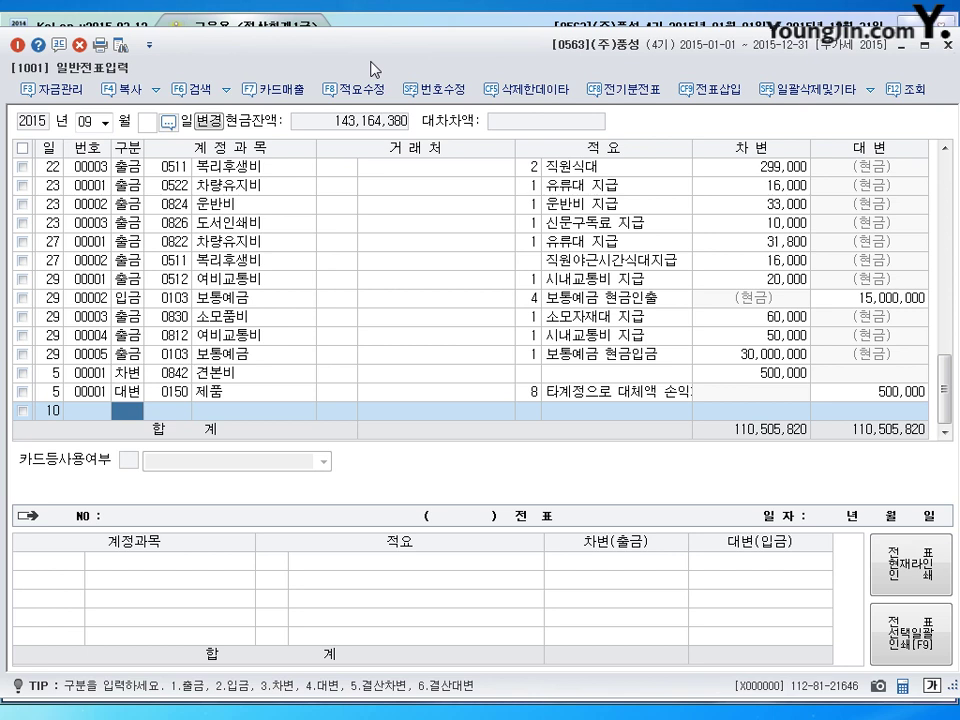
{"action": "type", "text": "3"}
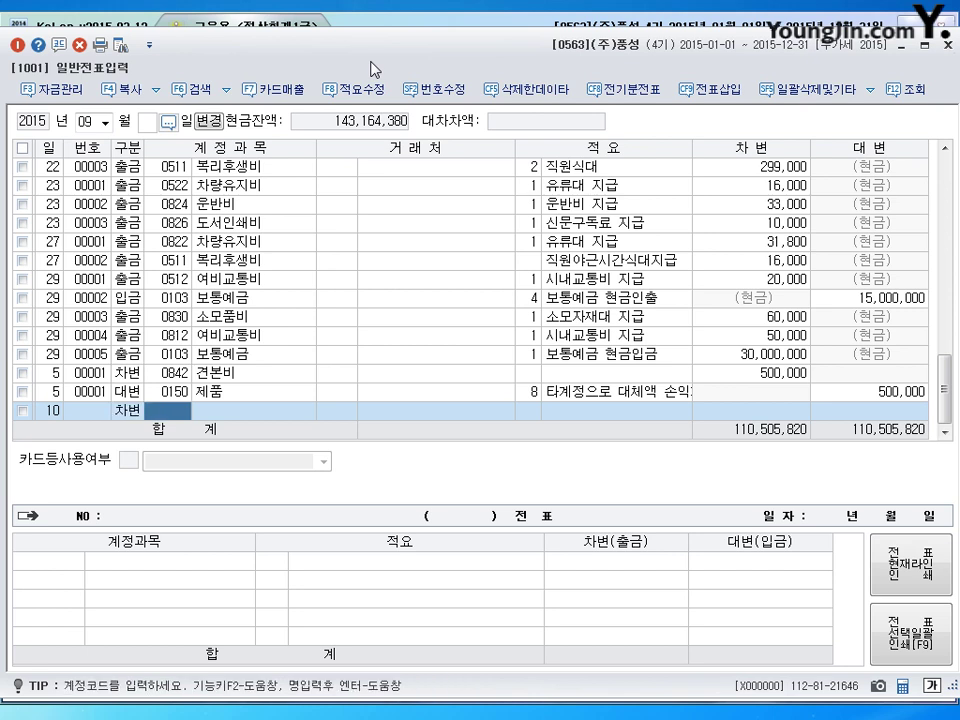
{"action": "type", "text": "만"}
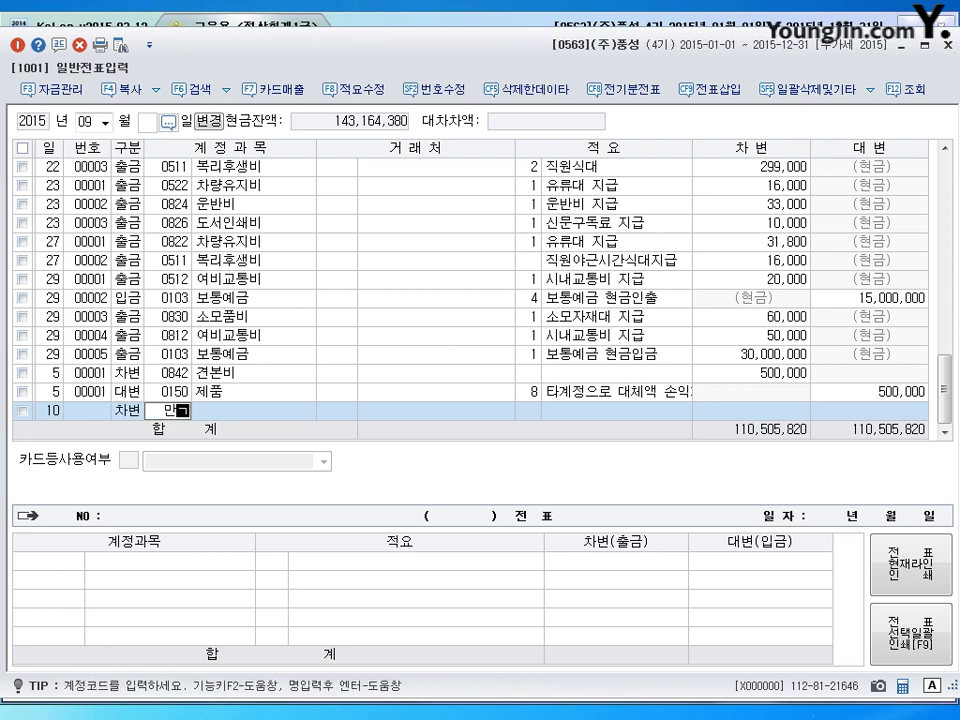
{"action": "type", "text": "기"}
{"action": "key", "text": "Return"}
{"action": "left_click", "coordinate": [430, 291]}
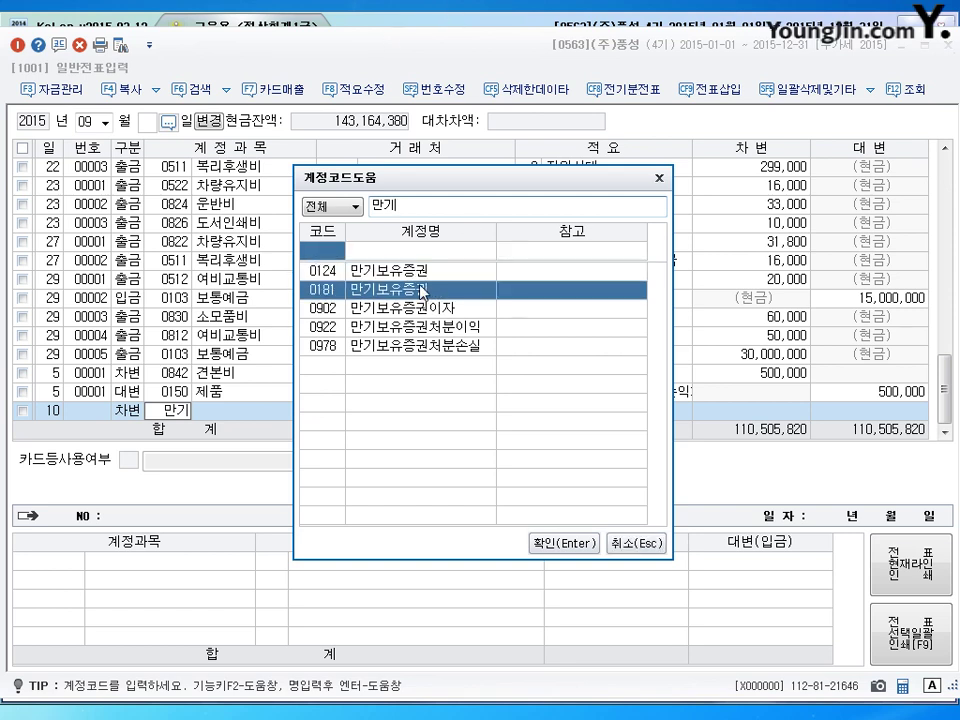
{"action": "left_click", "coordinate": [410, 278]}
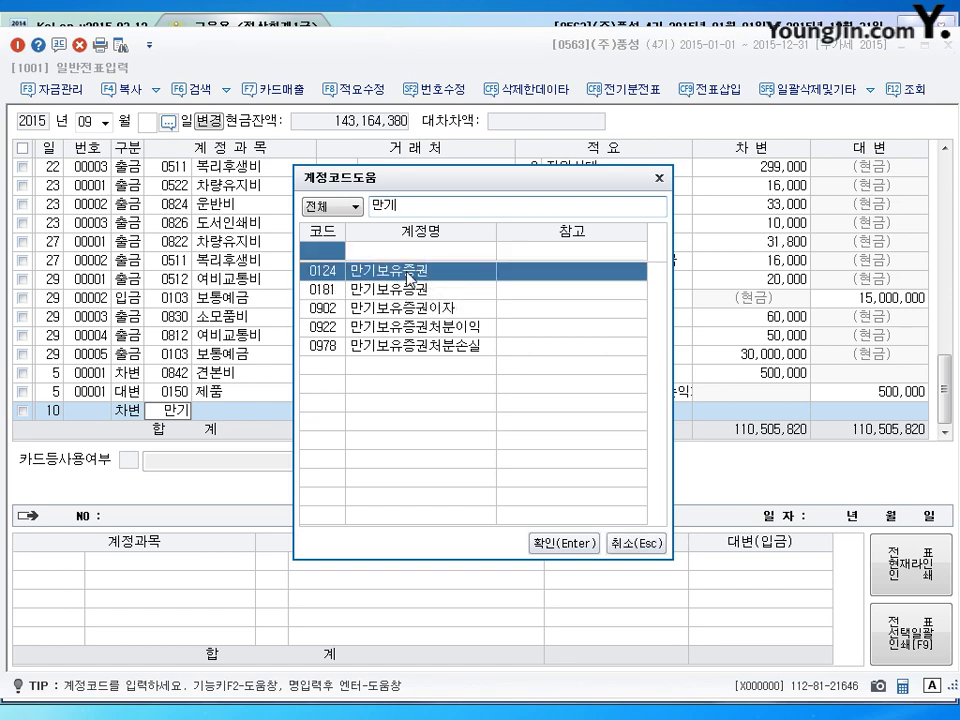
{"action": "left_click", "coordinate": [398, 292]}
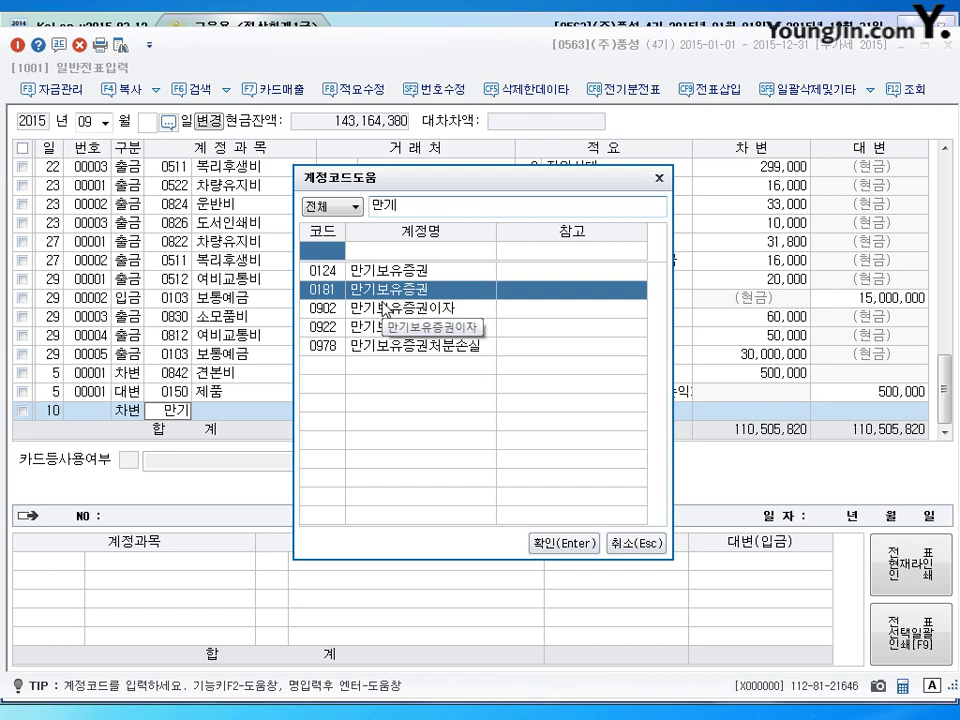
{"action": "key", "text": "Up"}
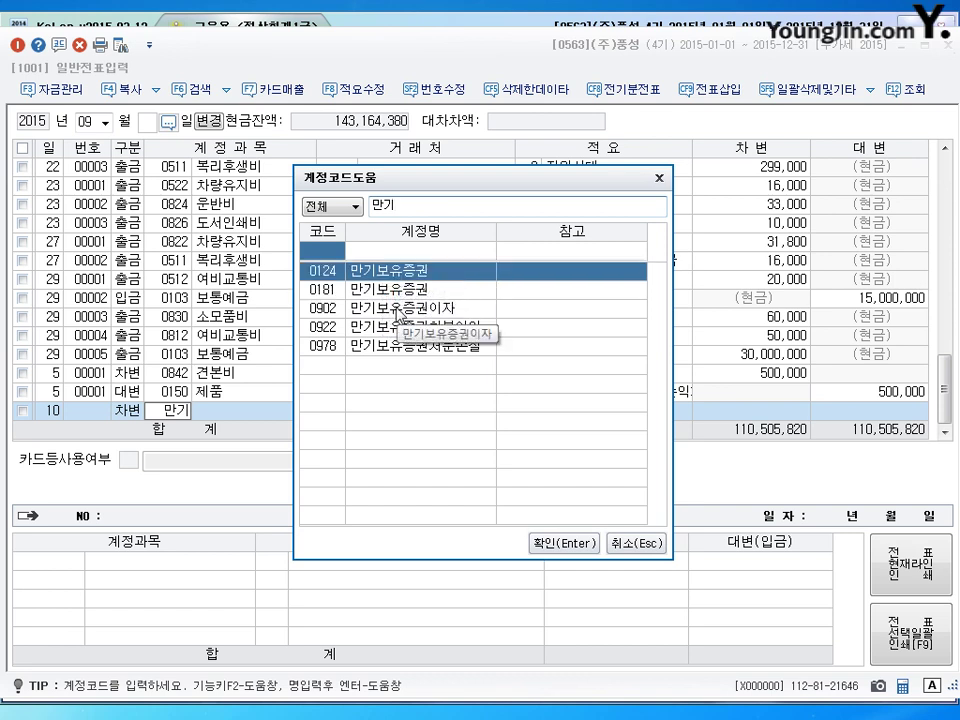
{"action": "key", "text": "Down"}
{"action": "key", "text": "Up"}
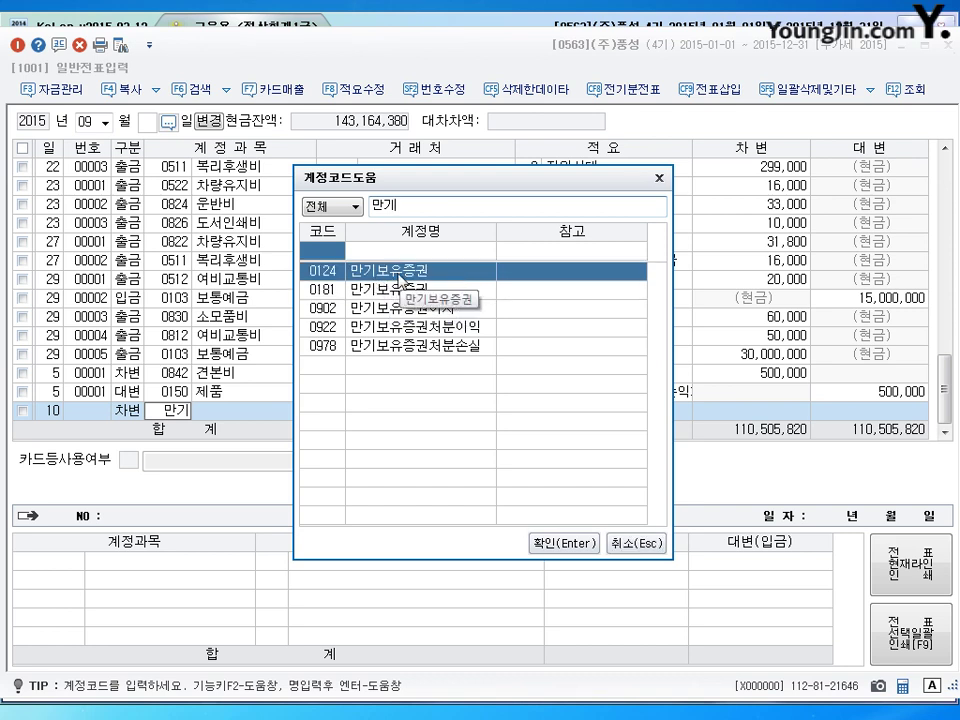
{"action": "key", "text": "Down"}
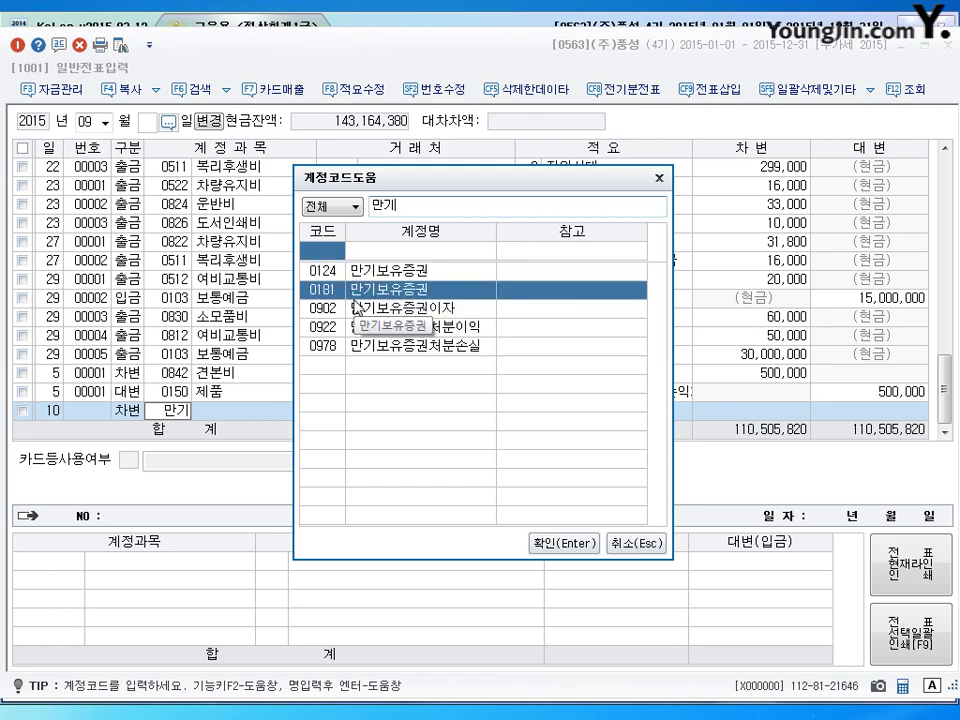
{"action": "left_click", "coordinate": [560, 544]}
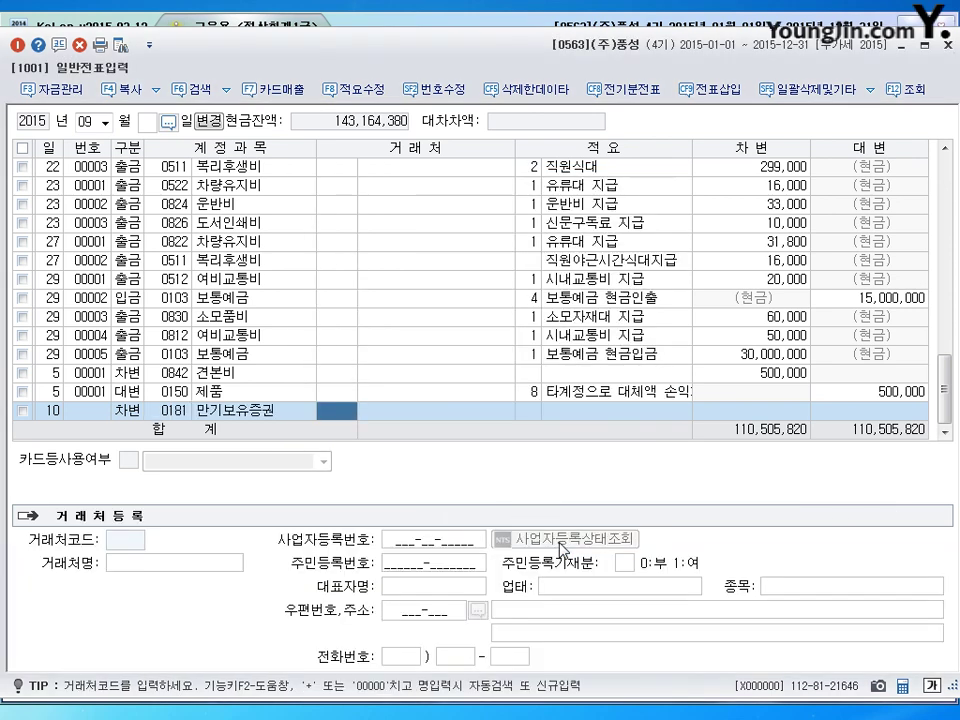
Step: Set the debit amount of the September 10 만기보유증권 line to 10,050,000, without 거래처 or 적요
{"action": "key", "text": "Return"}
{"action": "key", "text": "Return"}
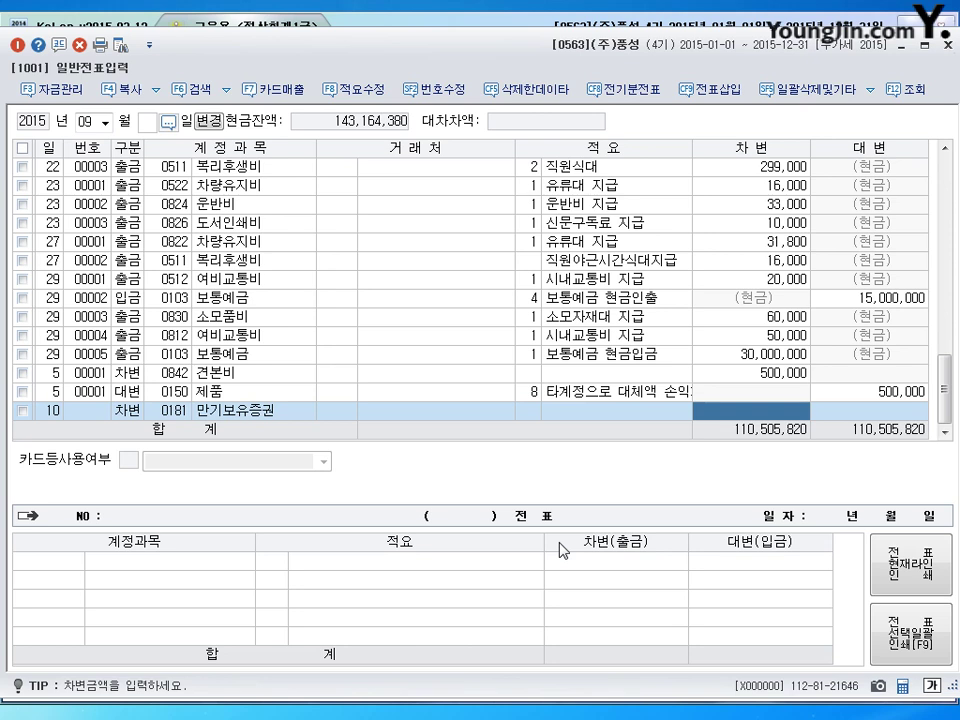
{"action": "type", "text": "1,050,000"}
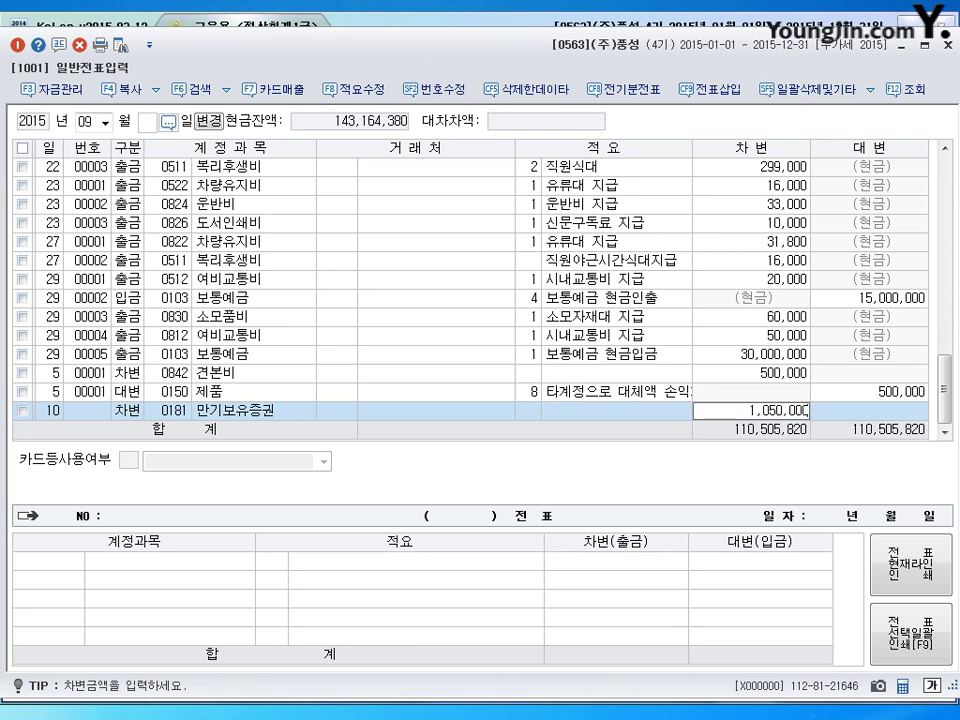
{"action": "key", "text": "Return"}
{"action": "left_click", "coordinate": [755, 392]}
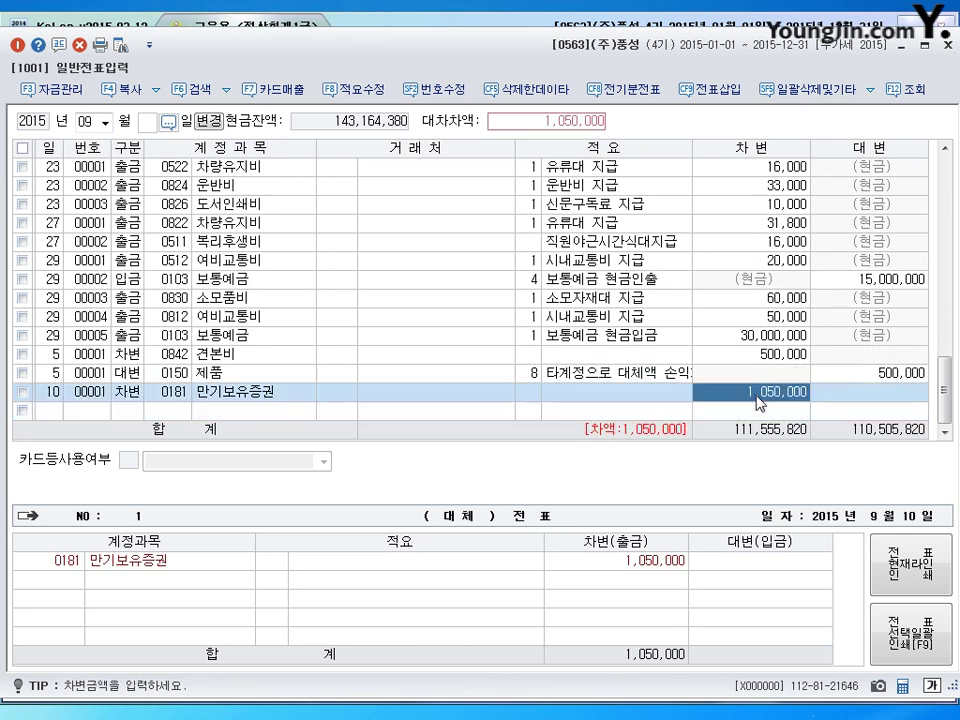
{"action": "left_click", "coordinate": [757, 395]}
{"action": "type", "text": "10,050,000"}
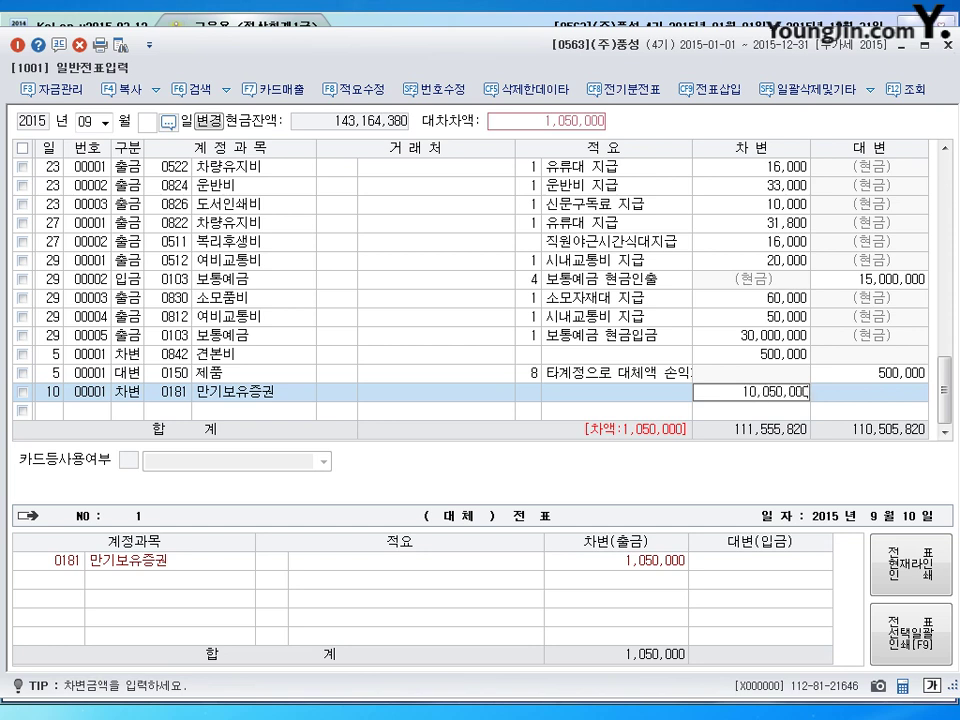
{"action": "key", "text": "Return"}
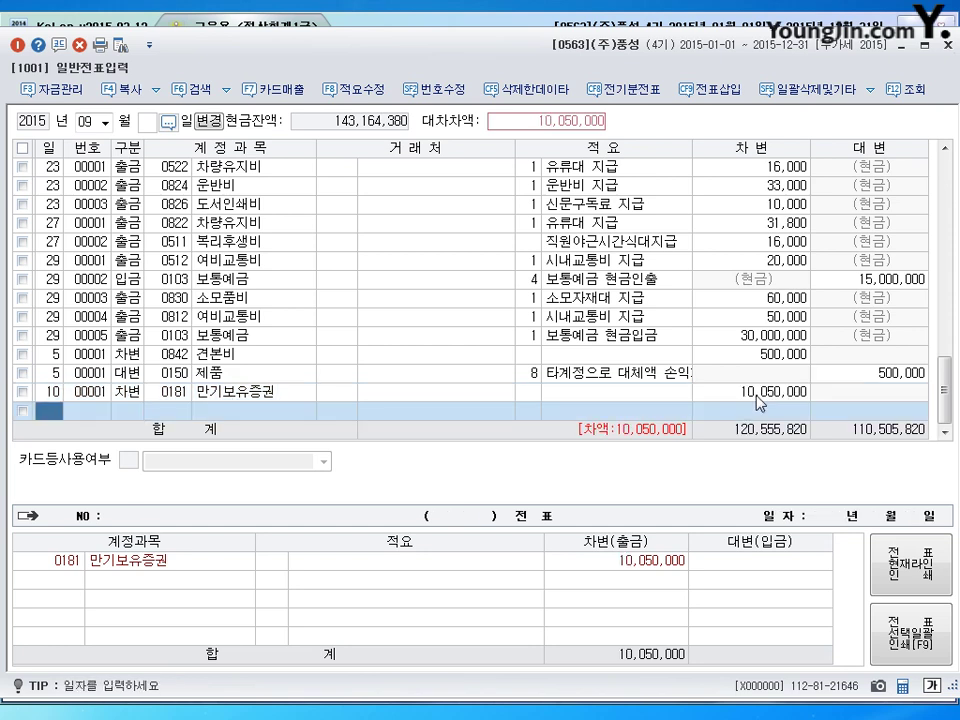
Step: Add a September 10 대변 line for account 0102 당좌예금 of 10,000,000
{"action": "key", "text": "Return"}
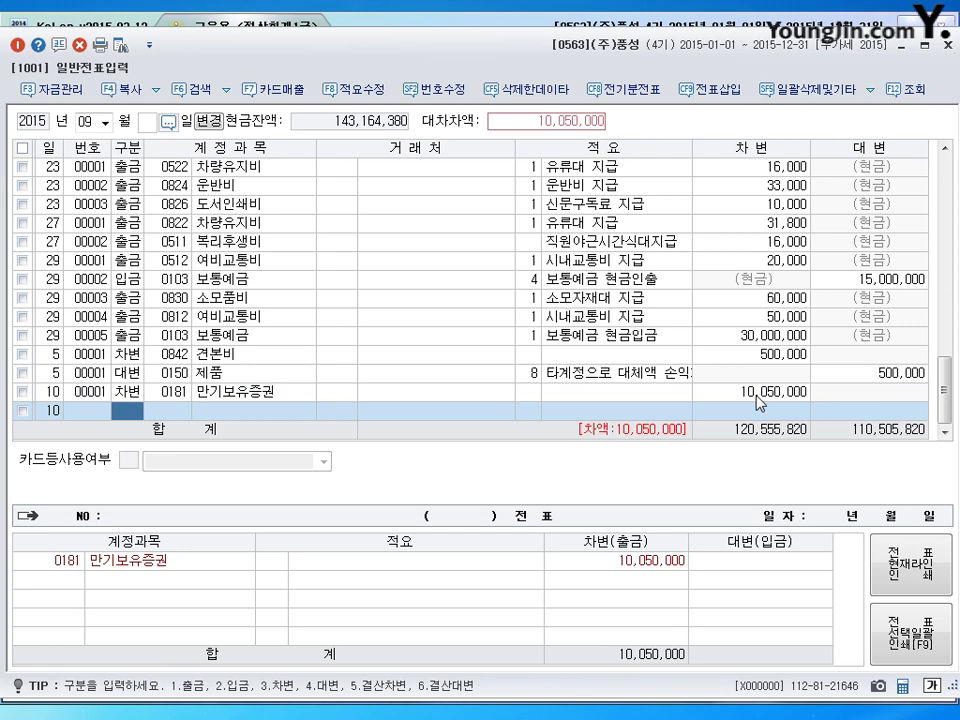
{"action": "type", "text": "4"}
{"action": "key", "text": "Return"}
{"action": "type", "text": "0102"}
{"action": "key", "text": "Return"}
{"action": "key", "text": "Return"}
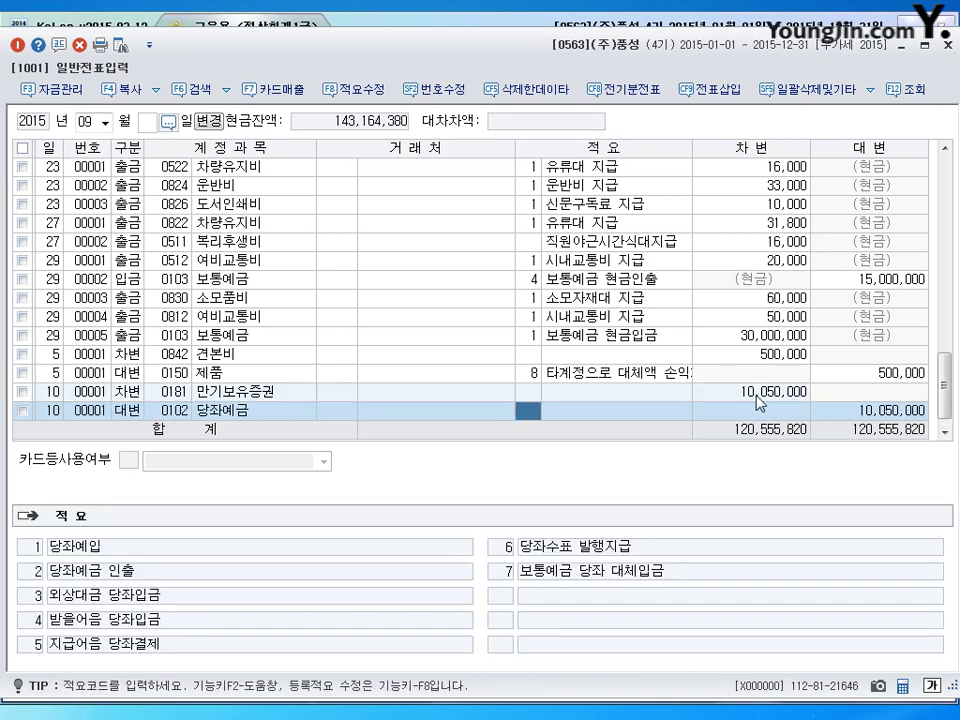
{"action": "key", "text": "Return"}
{"action": "type", "text": "10000000"}
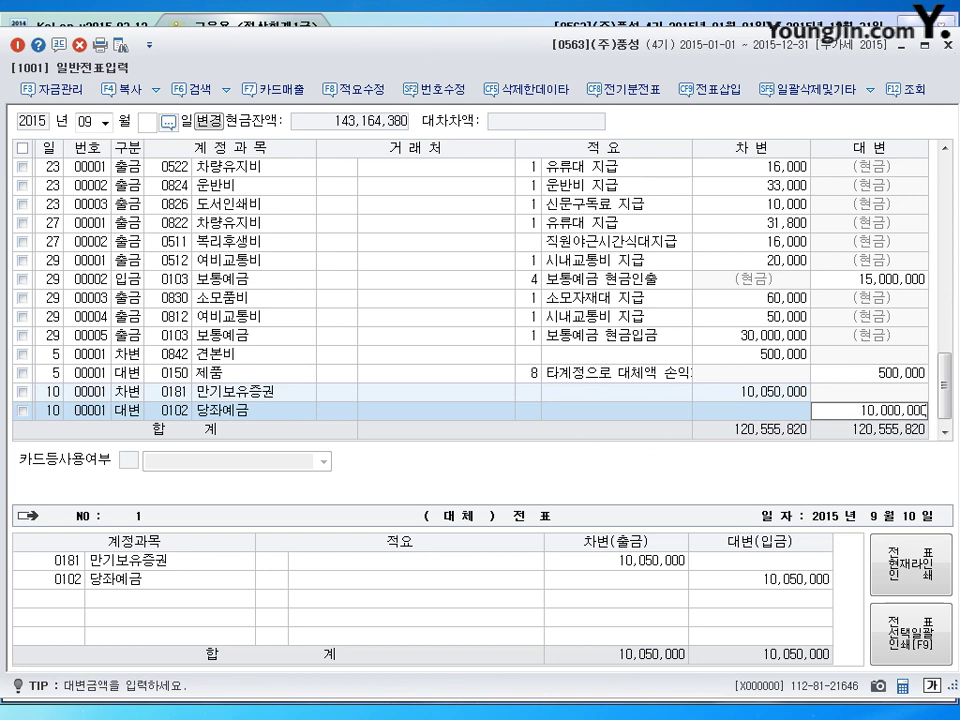
{"action": "key", "text": "Return"}
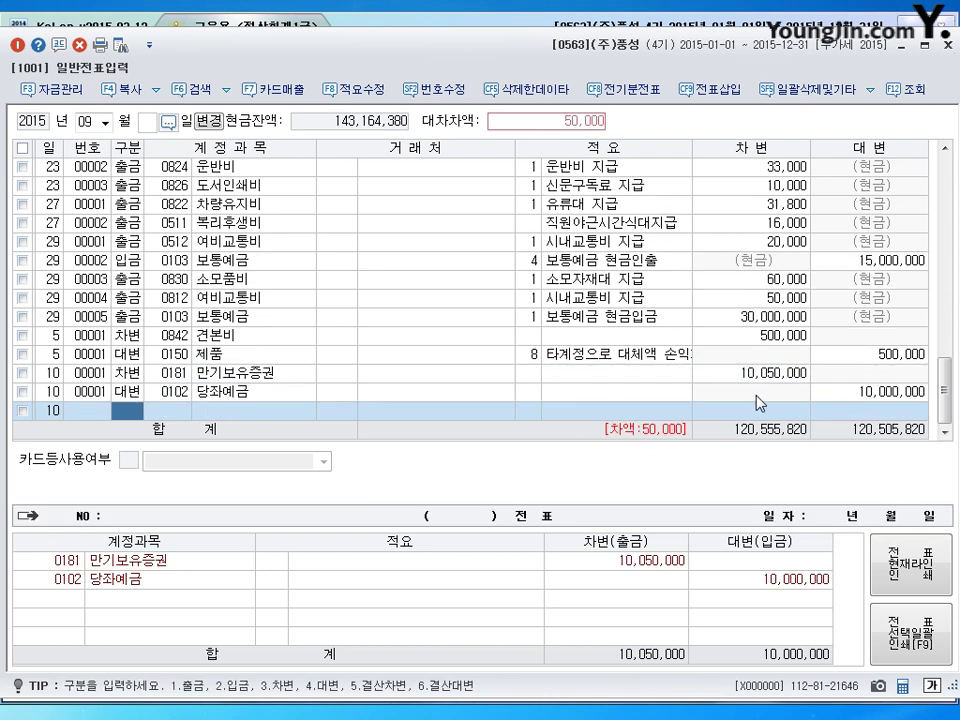
Step: Balance the September 10 voucher with a 대변 line for account 0101 현금 of 50,000
{"action": "type", "text": "4"}
{"action": "key", "text": "Return"}
{"action": "type", "text": "0101"}
{"action": "key", "text": "Return"}
{"action": "key", "text": "Return"}
{"action": "key", "text": "Return"}
{"action": "key", "text": "Return"}
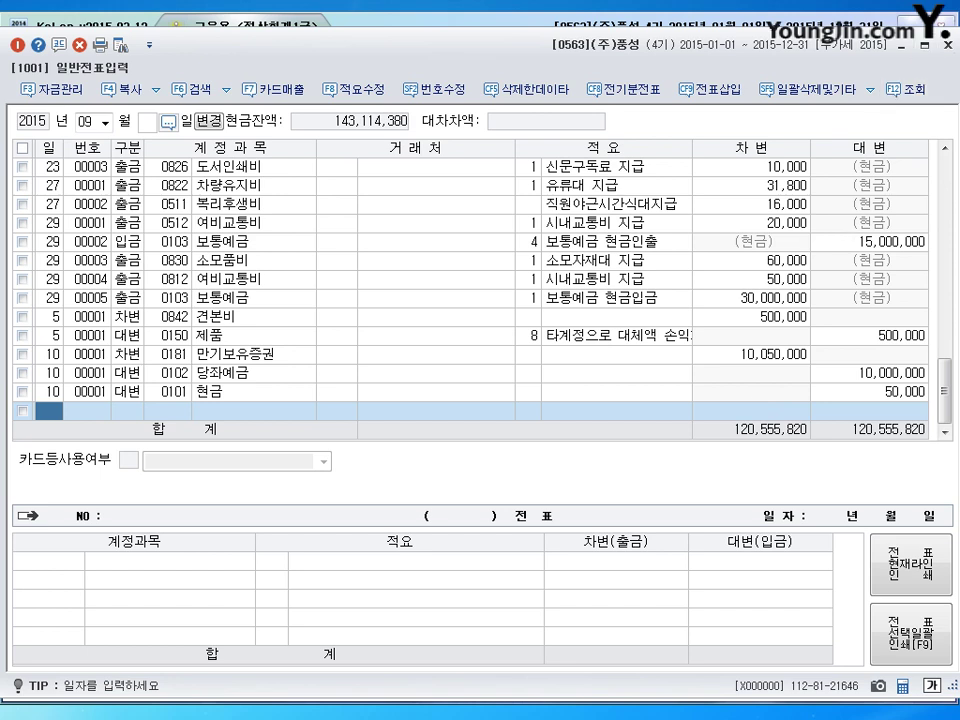
Step: Close the general voucher entry, open 매입매출전표입력 and display the vouchers for October
{"action": "left_click", "coordinate": [944, 44]}
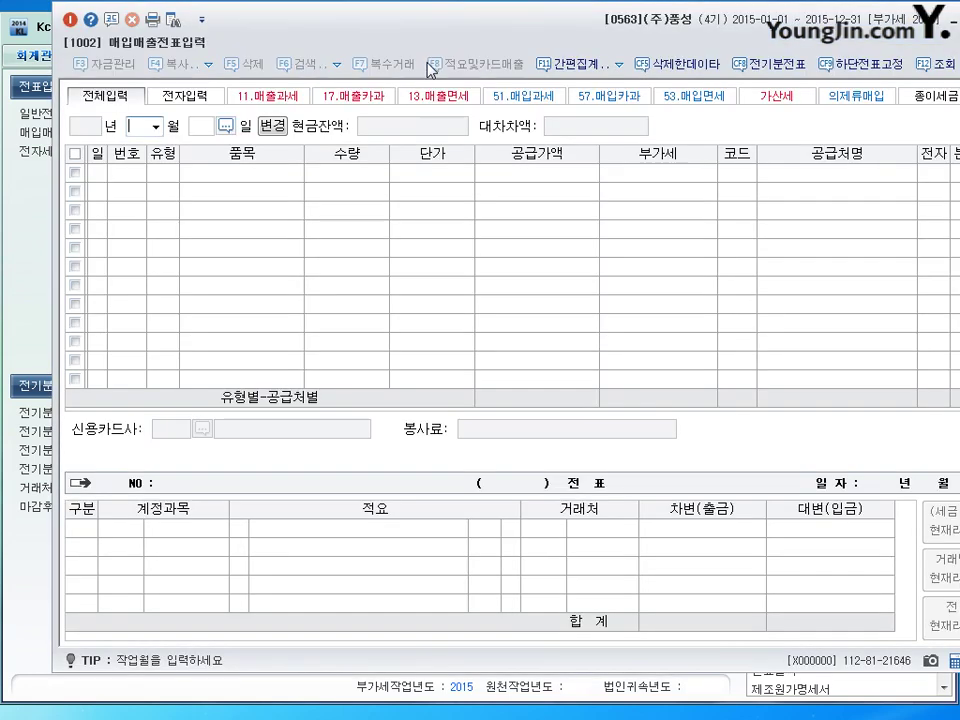
{"action": "left_click_drag", "start_coordinate": [435, 39], "coordinate": [378, 75]}
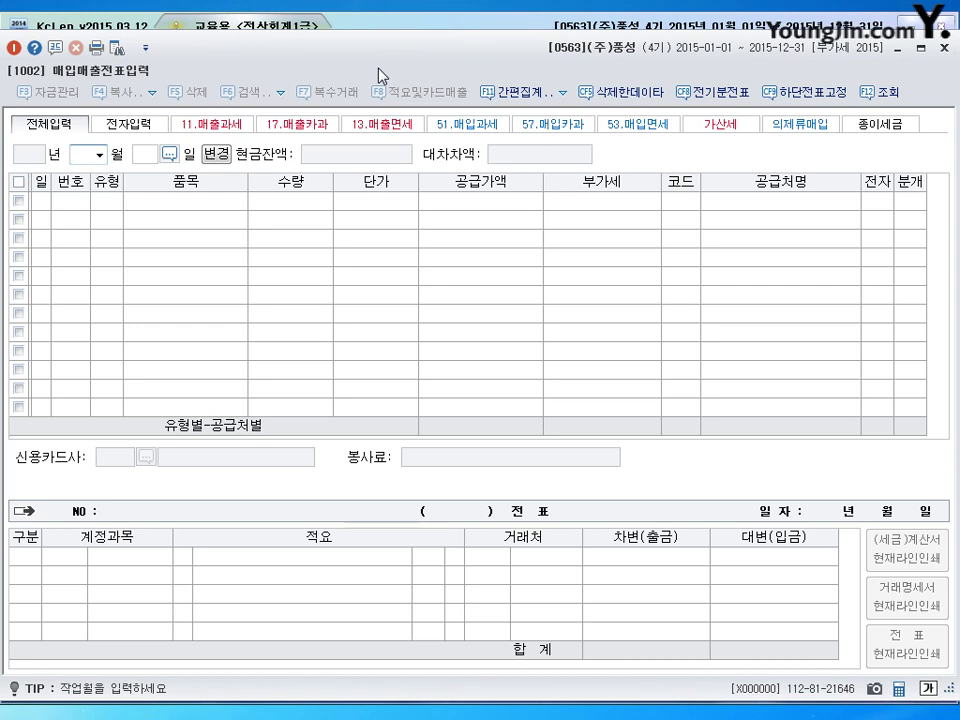
{"action": "type", "text": "10"}
{"action": "key", "text": "Return"}
Step: Enter an October 19 line of type 16 수출 for item 제품 with a 공급가액 of 22,000,000
{"action": "type", "text": "1"}
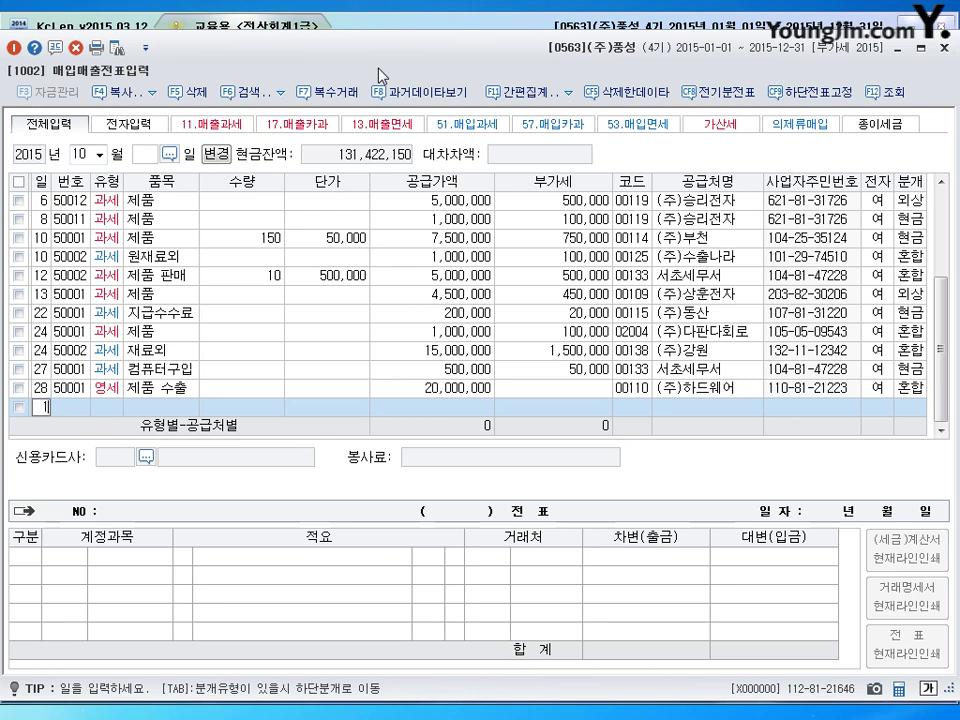
{"action": "type", "text": "9"}
{"action": "key", "text": "Return"}
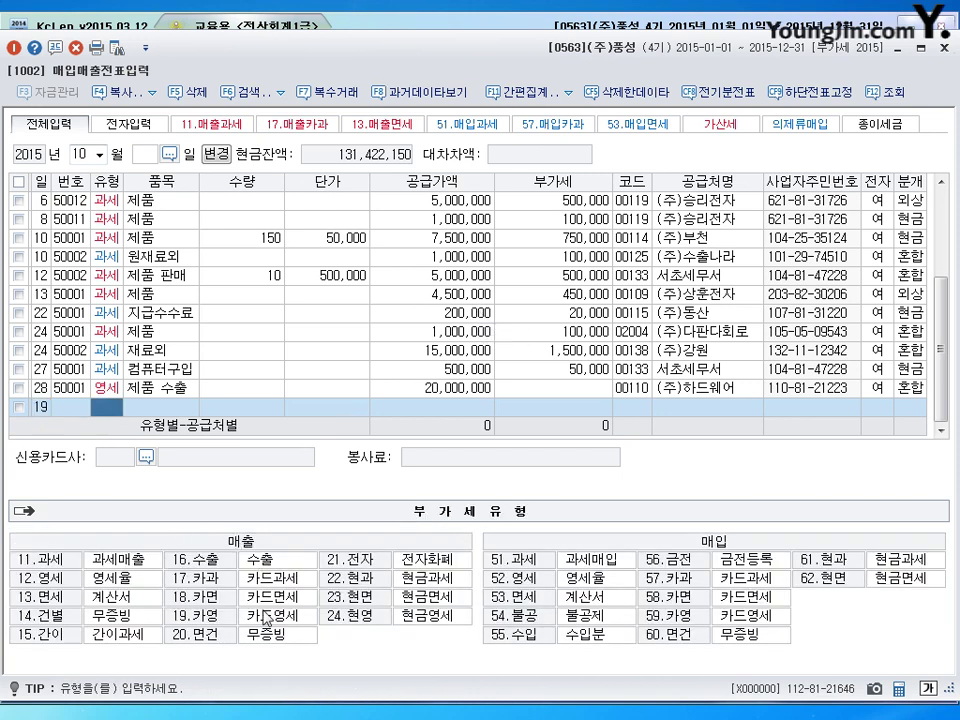
{"action": "type", "text": "16"}
{"action": "key", "text": "Return"}
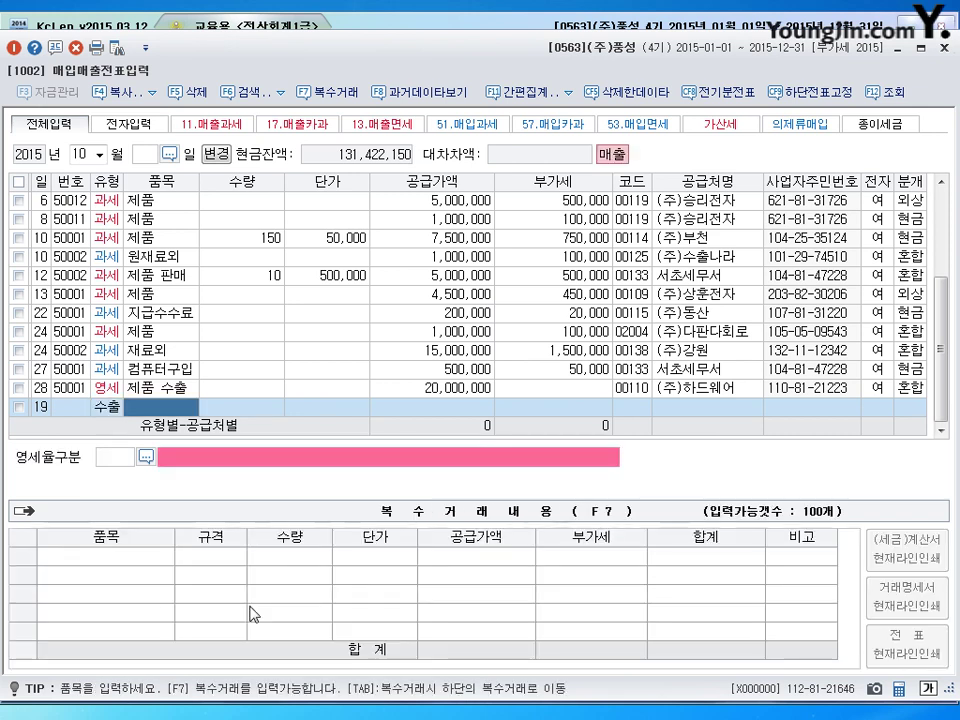
{"action": "type", "text": "제품"}
{"action": "key", "text": "Return"}
{"action": "key", "text": "Return"}
{"action": "key", "text": "Return"}
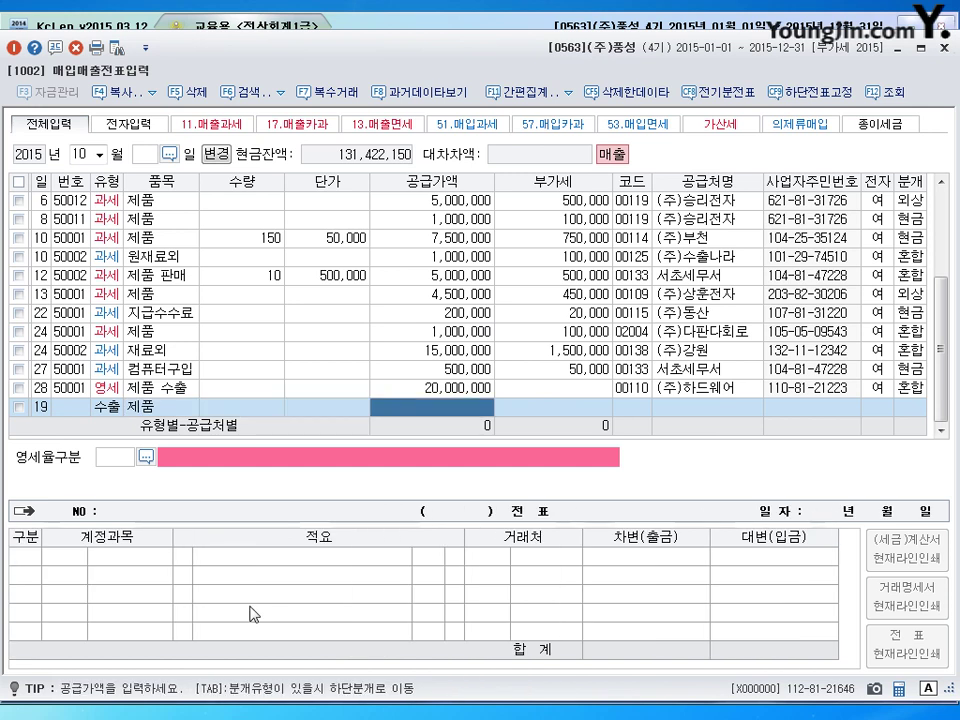
{"action": "type", "text": "22"}
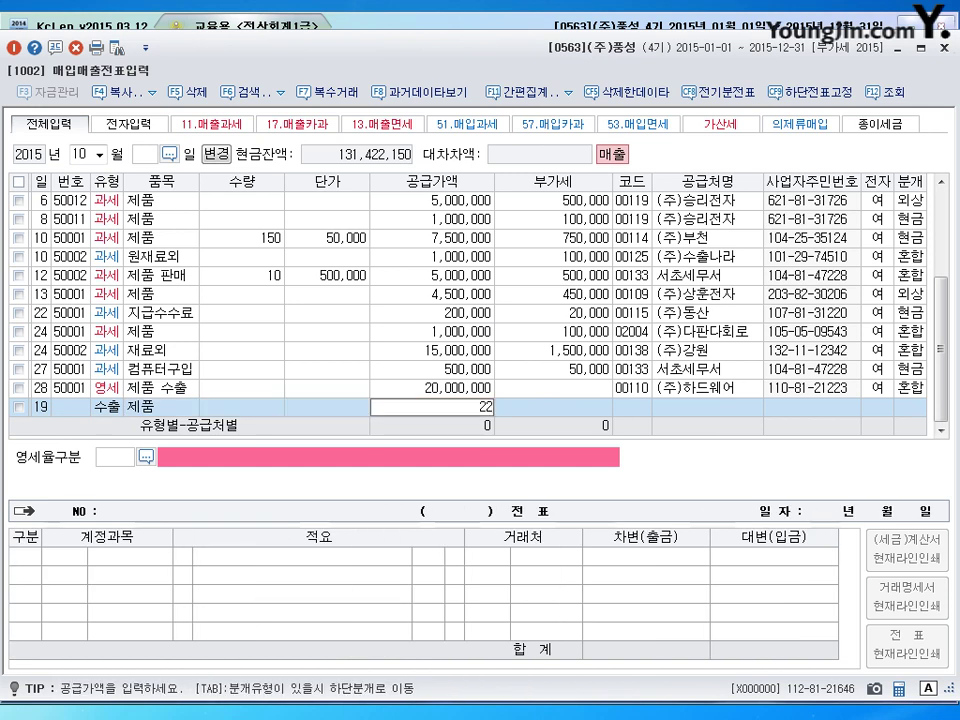
{"action": "type", "text": ",000,000"}
{"action": "key", "text": "Return"}
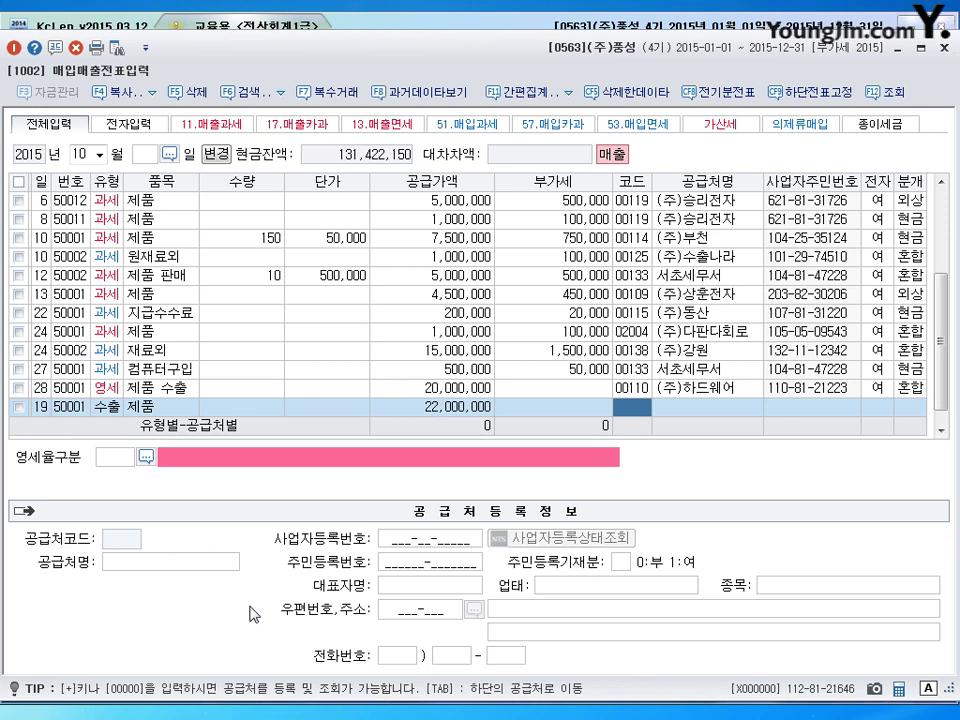
Step: Assign 공급처 캄차카 to the October 19 export line, with 영세율구분 1 직접수출 and 분개 type 2 외상
{"action": "type", "text": "캅채"}
{"action": "key", "text": "Return"}
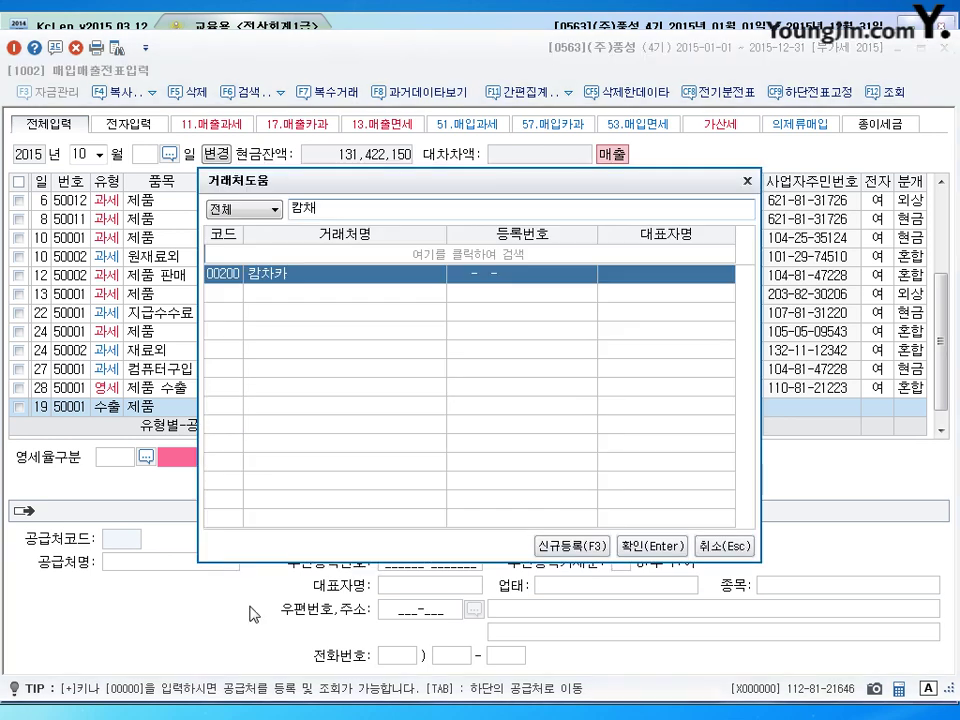
{"action": "key", "text": "Return"}
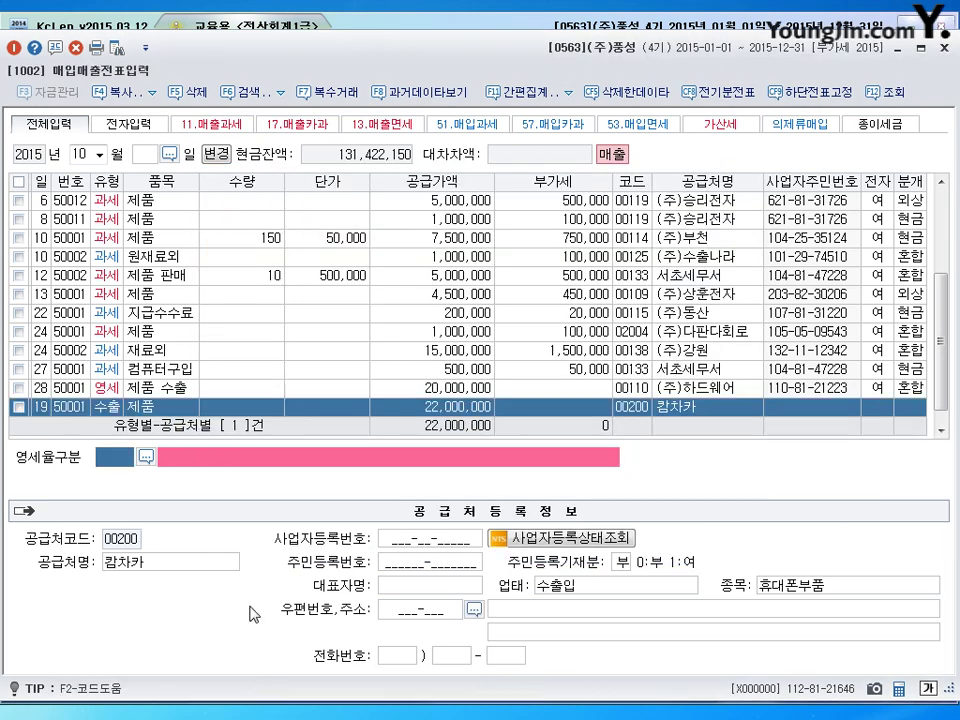
{"action": "type", "text": "1"}
{"action": "key", "text": "Return"}
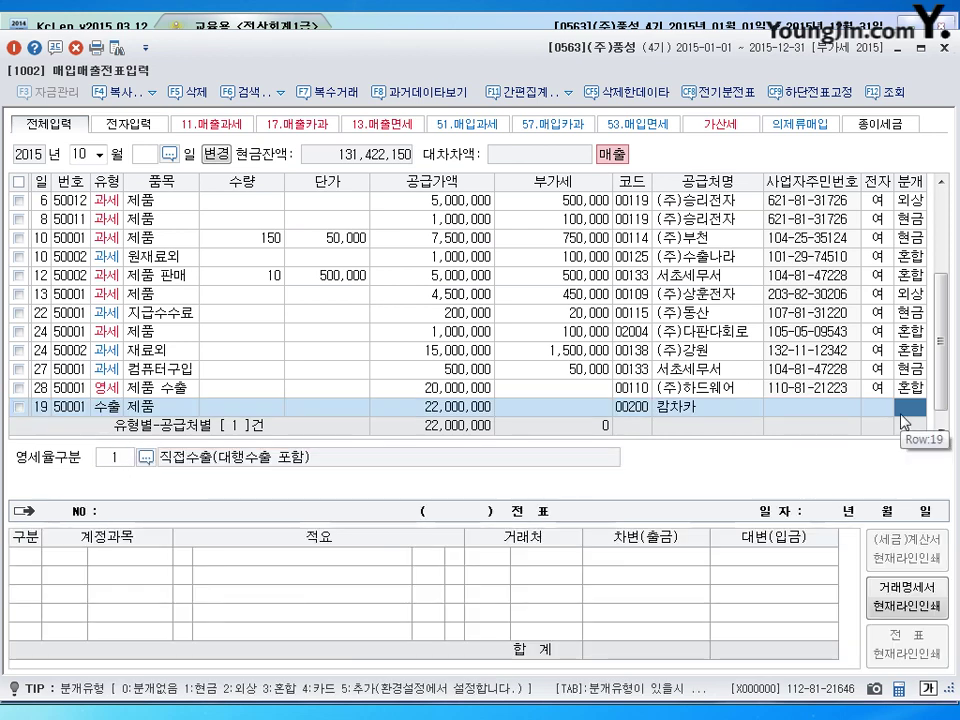
{"action": "type", "text": "2"}
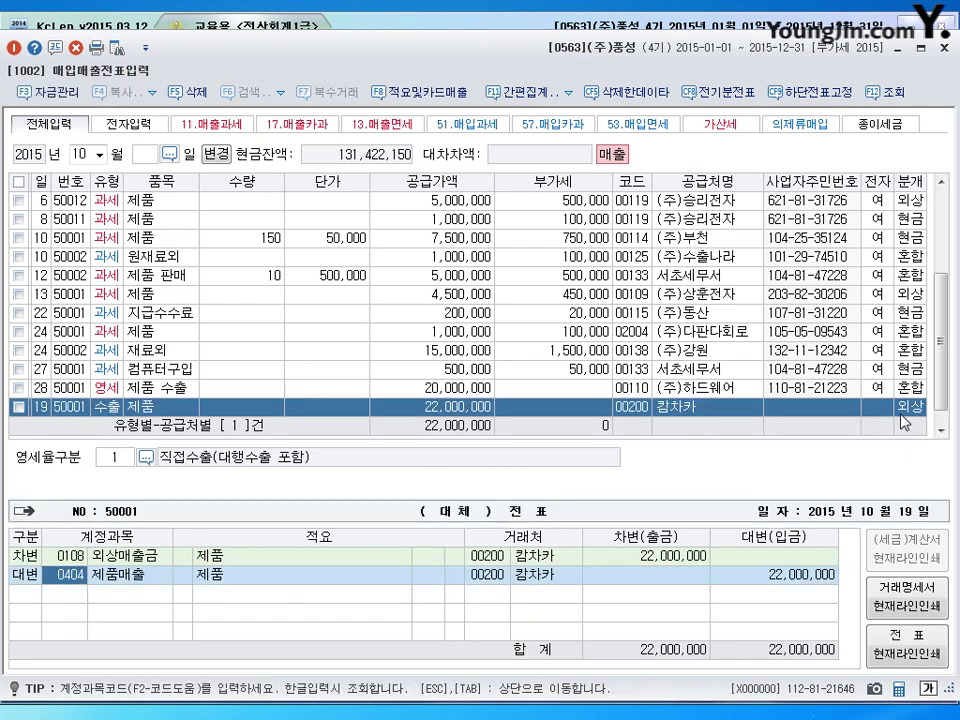
{"action": "key", "text": "Escape"}
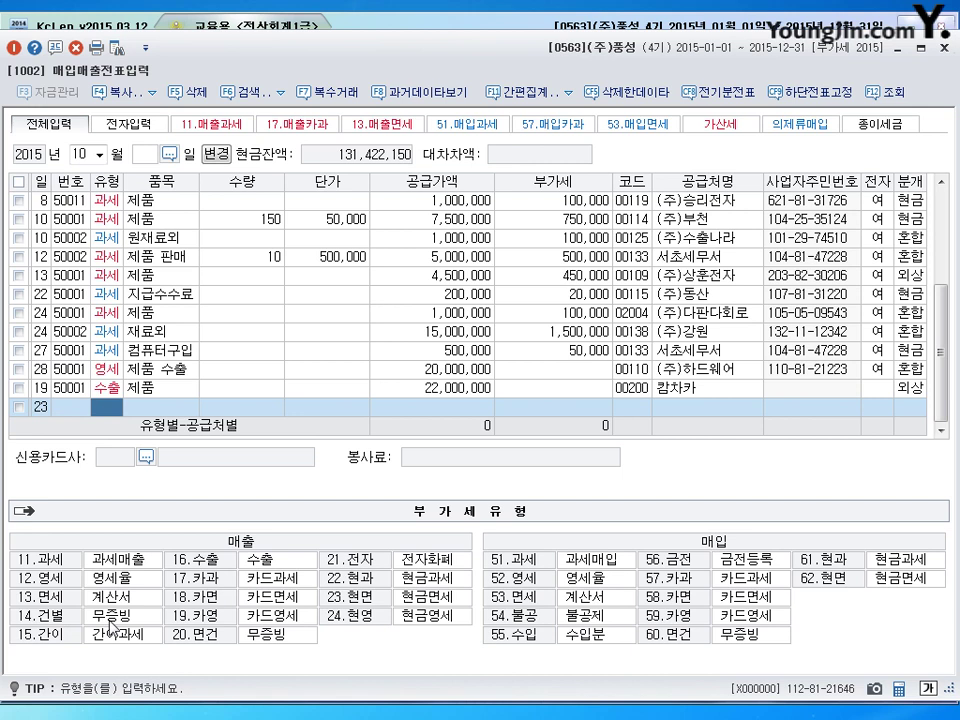
Step: Complete the October 23 line as type 14 건별 for item 제품 with a VAT-inclusive 770,000, giving 공급가액 700,000 and 부가세 70,000
{"action": "left_click", "coordinate": [52, 628]}
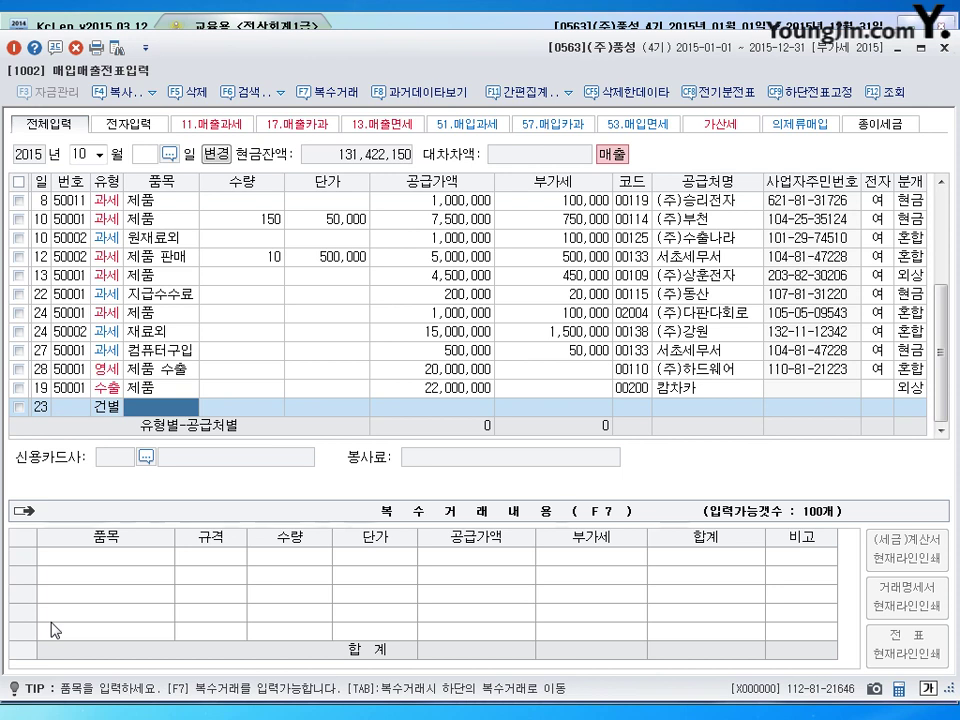
{"action": "type", "text": "제품"}
{"action": "key", "text": "Return"}
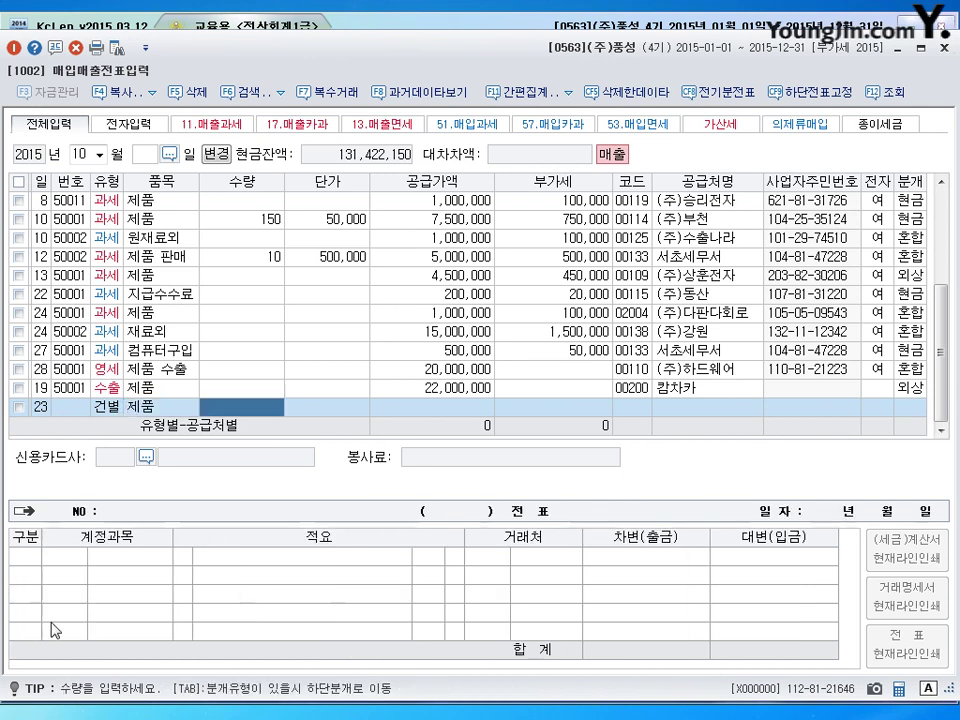
{"action": "type", "text": "7700000"}
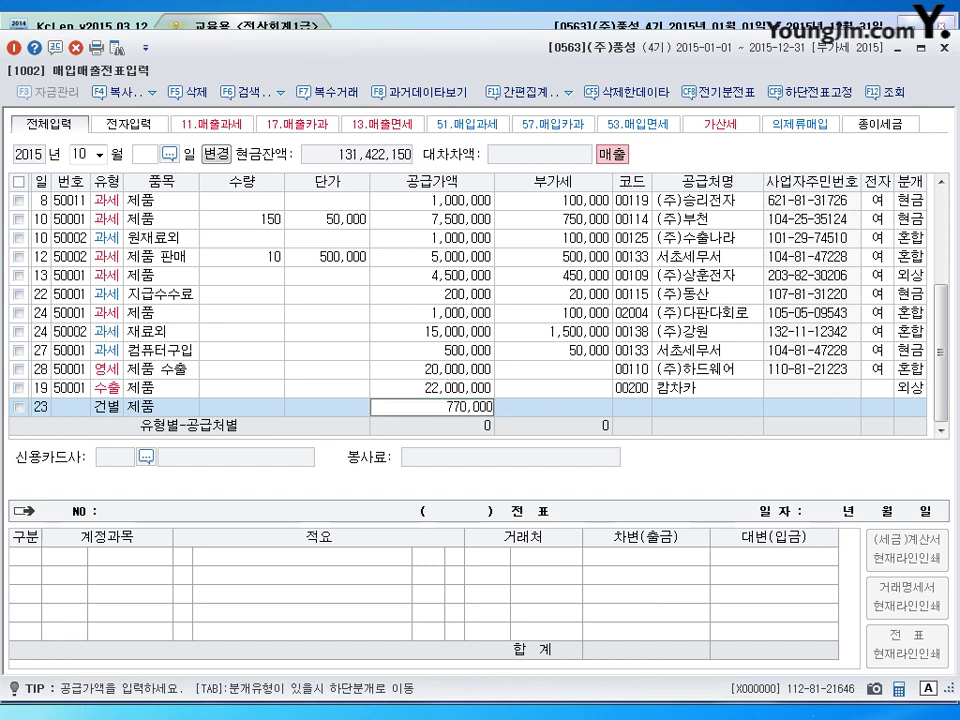
{"action": "key", "text": "BackSpace"}
{"action": "key", "text": "BackSpace"}
{"action": "key", "text": "BackSpace"}
{"action": "key", "text": "BackSpace"}
{"action": "key", "text": "BackSpace"}
{"action": "key", "text": "BackSpace"}
{"action": "type", "text": "700000"}
{"action": "key", "text": "Return"}
{"action": "key", "text": "Return"}
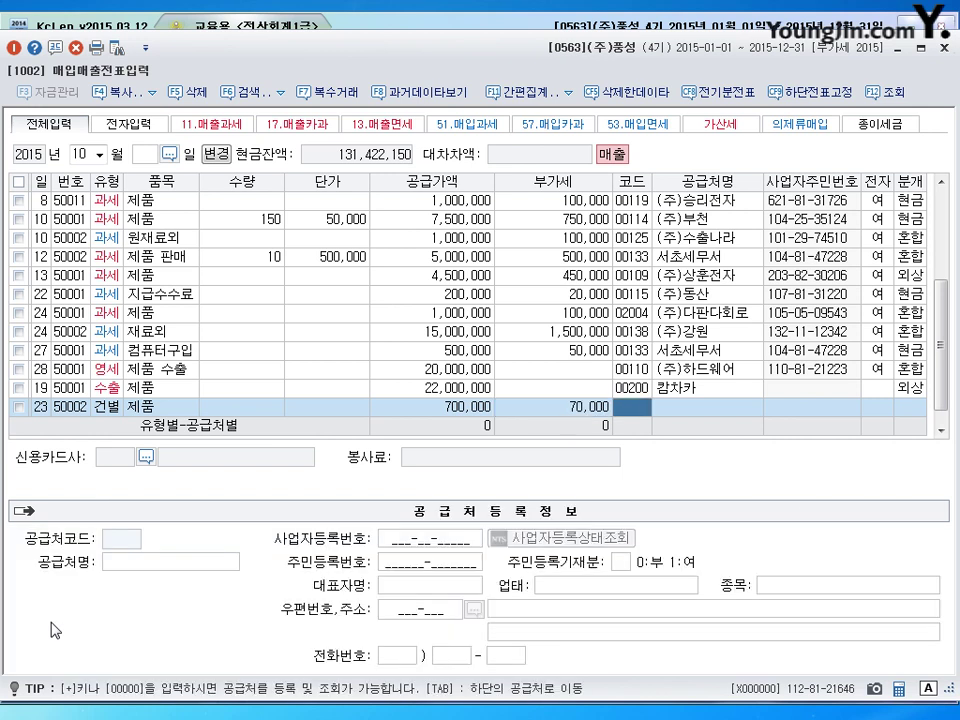
Step: Assign the individual customer as 공급처 on the October 23 건별 line and record it with 분개 type 1 현금
{"action": "type", "text": "김무"}
{"action": "key", "text": "Return"}
{"action": "key", "text": "Escape"}
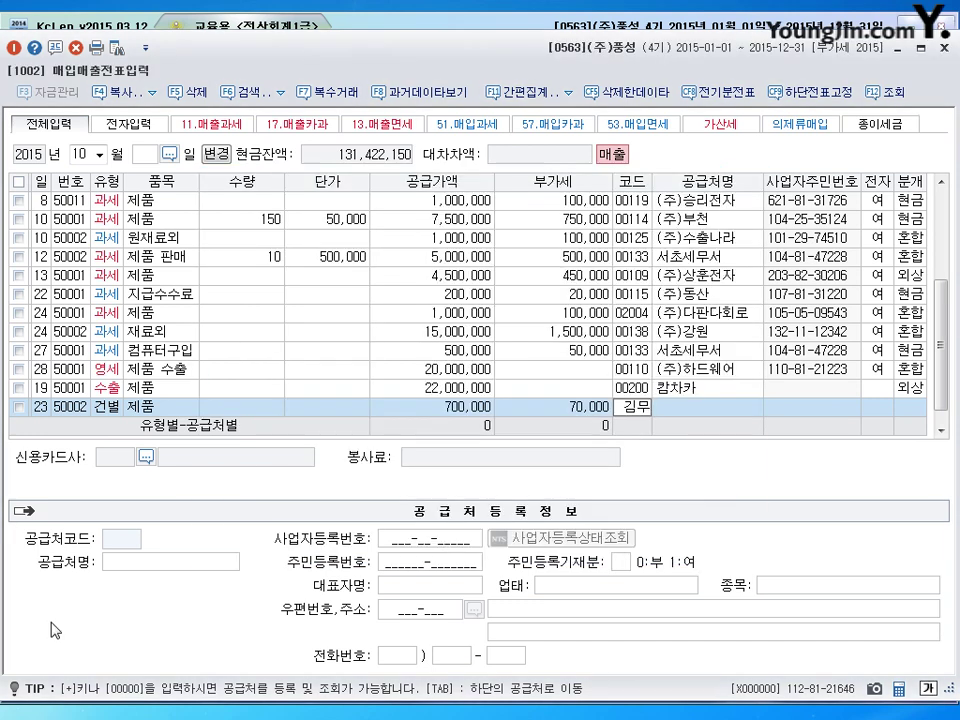
{"action": "key", "text": "Return"}
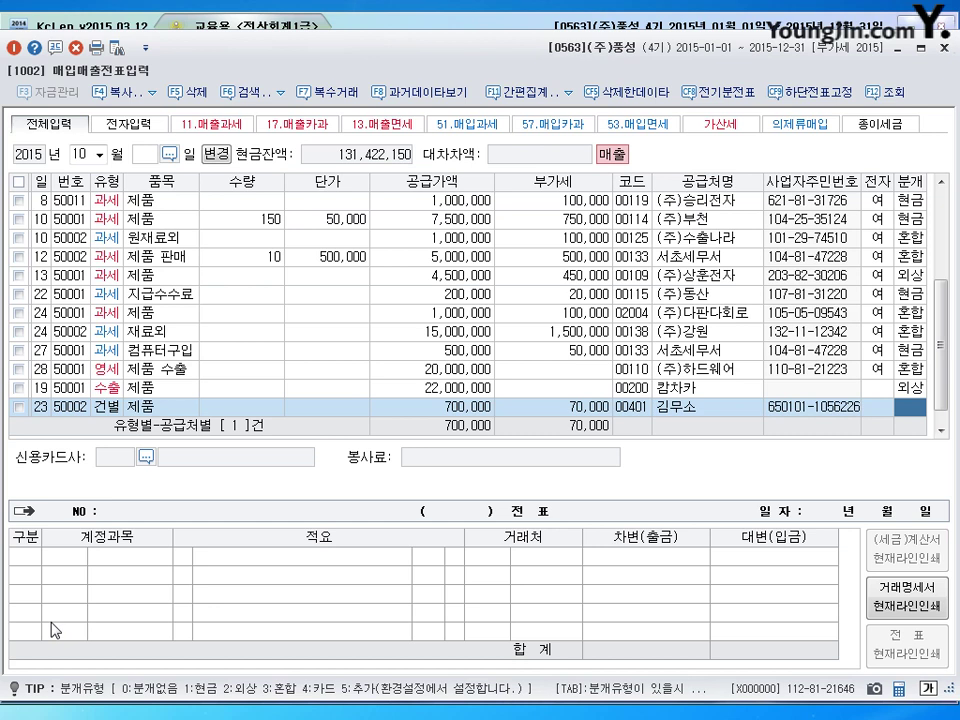
{"action": "key", "text": "1"}
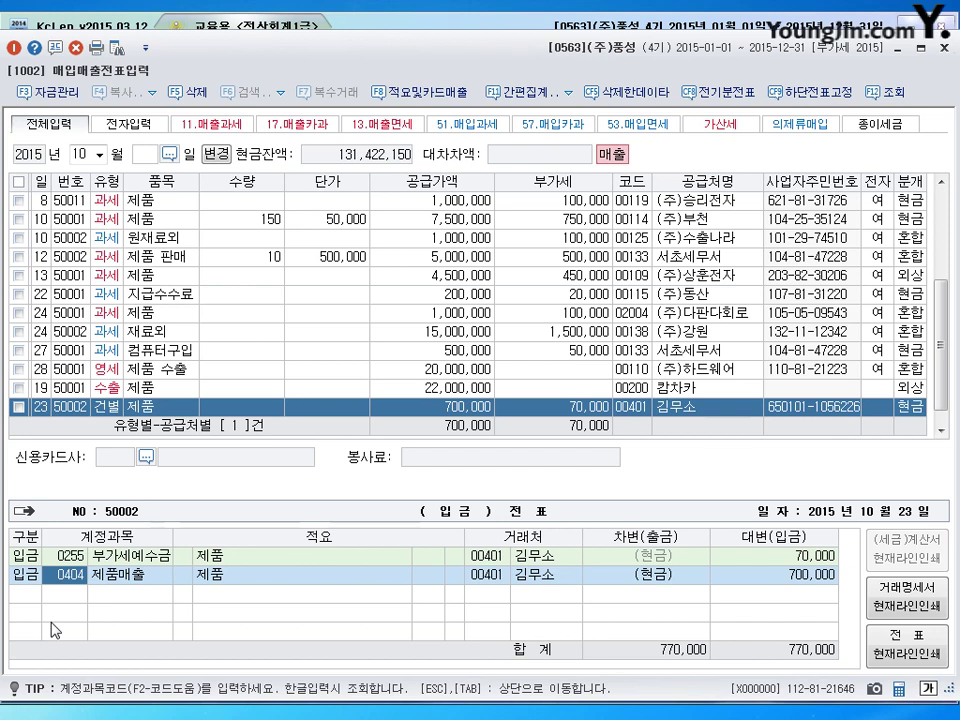
{"action": "key", "text": "Return"}
Step: Display the November purchase/sales vouchers and start a new line dated the 11th
{"action": "key", "text": "Escape"}
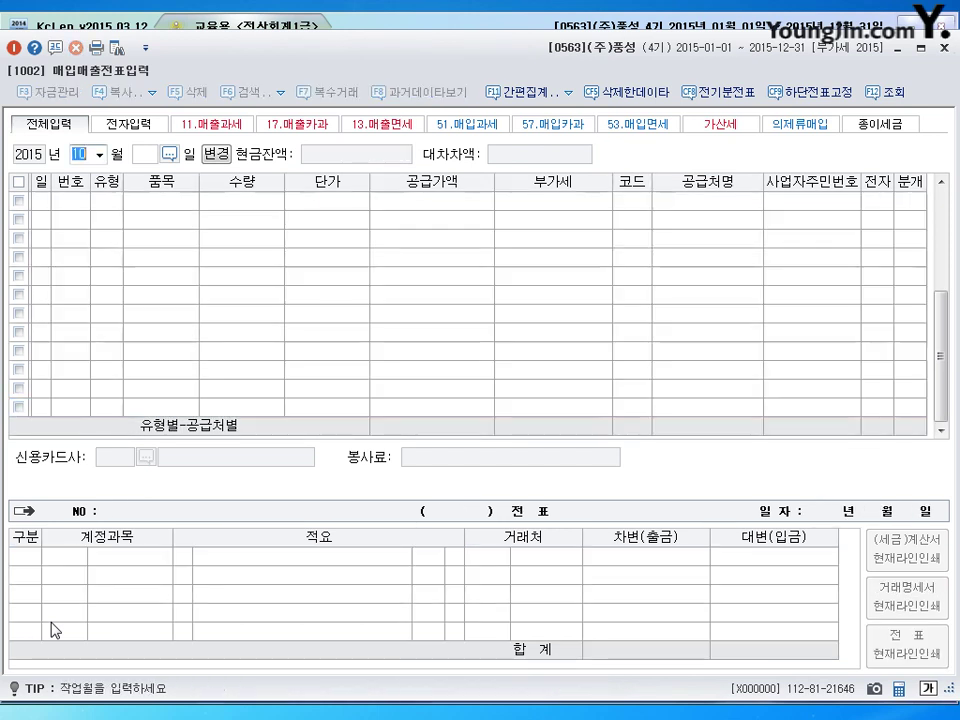
{"action": "type", "text": "11"}
{"action": "key", "text": "Return"}
{"action": "type", "text": "1"}
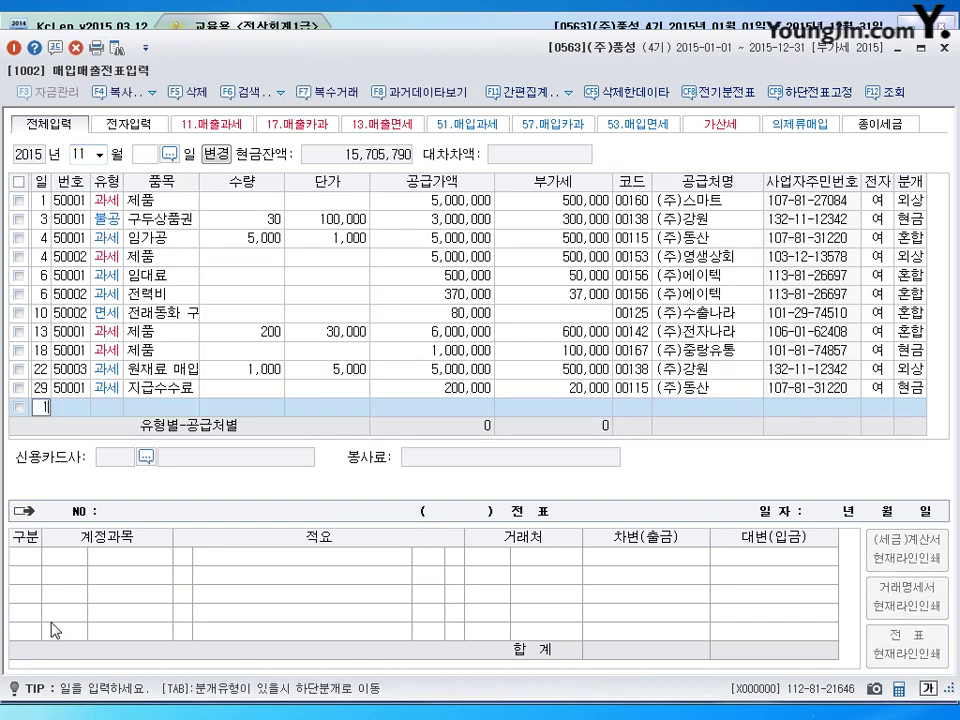
{"action": "type", "text": "1"}
{"action": "key", "text": "Return"}
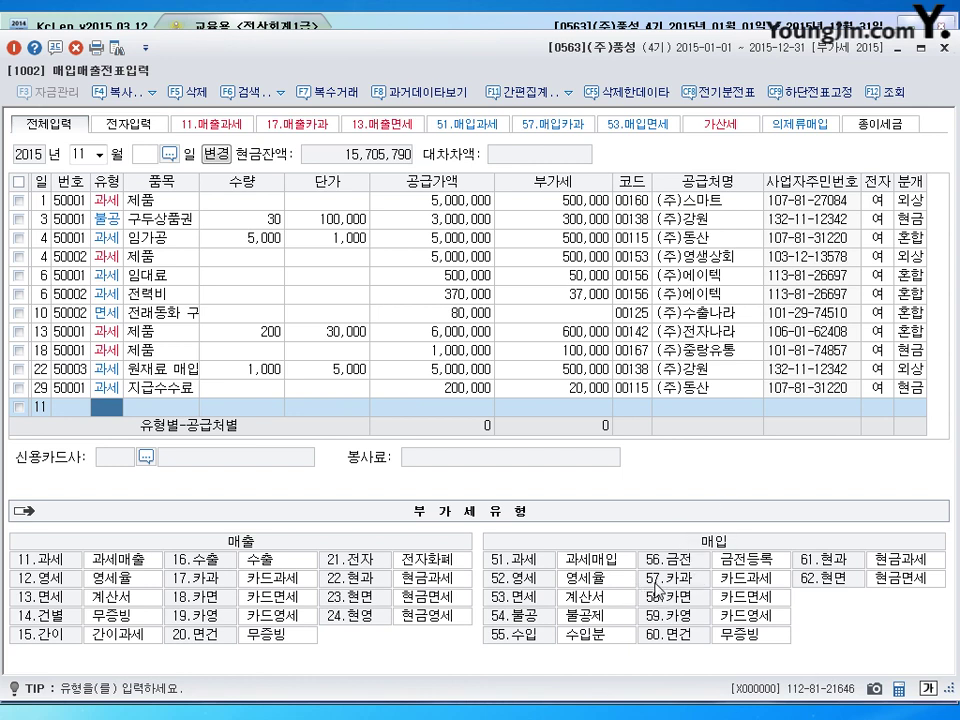
Step: Fill the November 11 line with type 57 카과, item 회식비 and a VAT-inclusive 550,000, giving 공급가액 500,000 and 부가세 50,000
{"action": "type", "text": "57"}
{"action": "key", "text": "Return"}
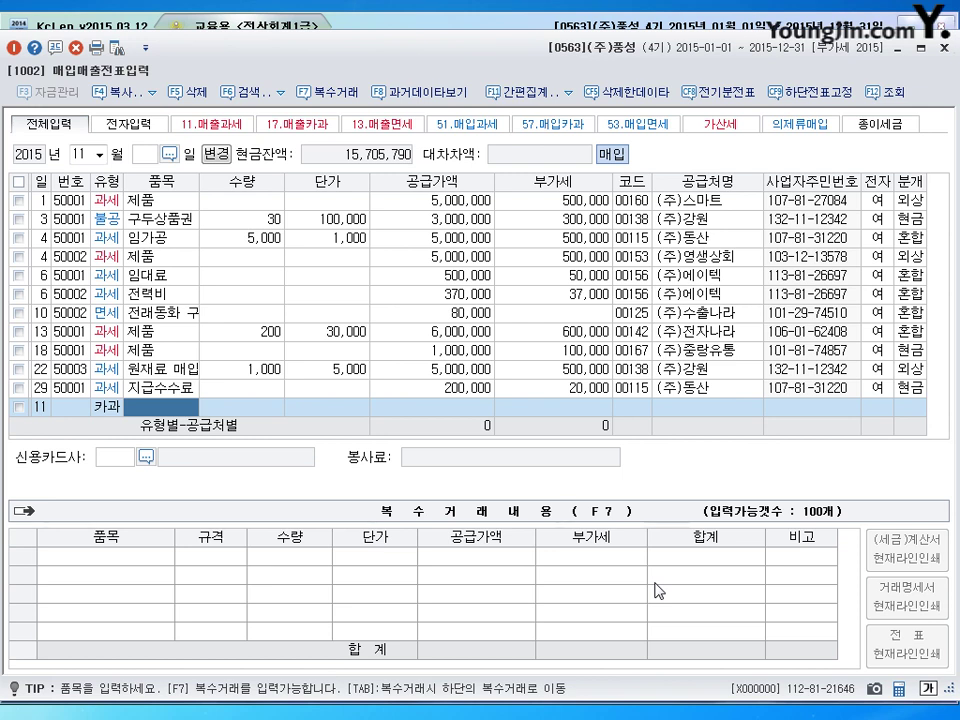
{"action": "type", "text": "회식비"}
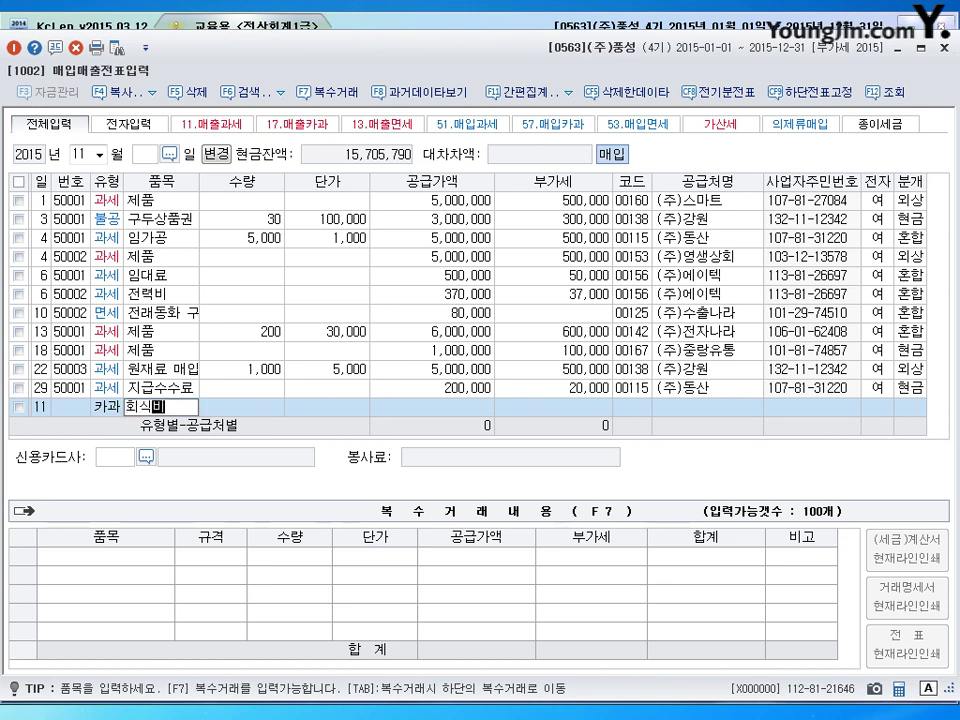
{"action": "key", "text": "Return"}
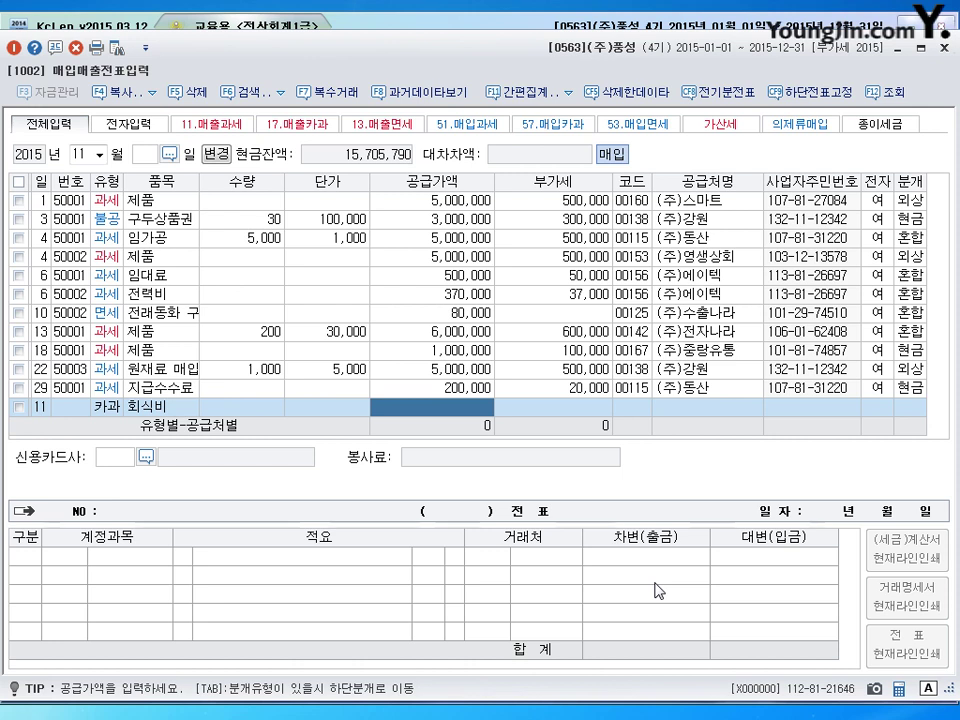
{"action": "type", "text": "5500000"}
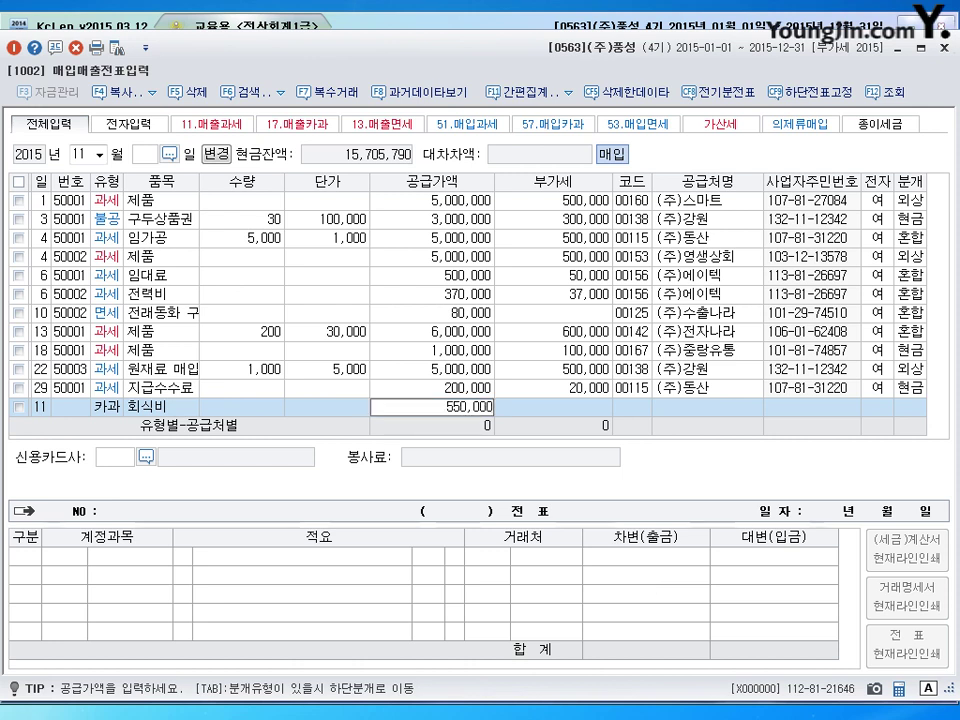
{"action": "key", "text": "Return"}
{"action": "key", "text": "Return"}
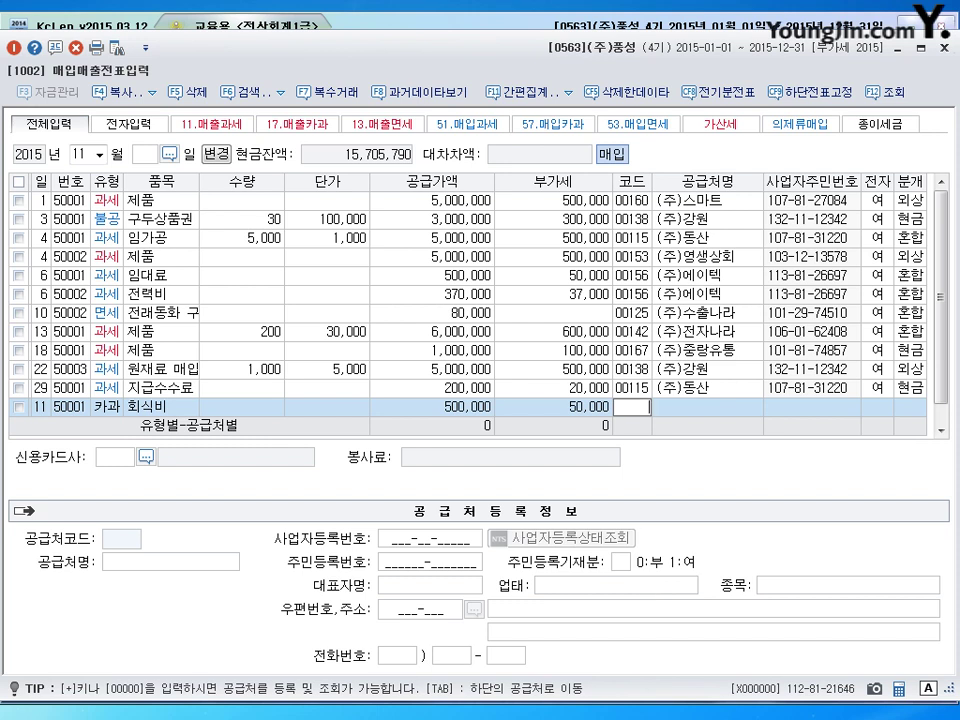
Step: Assign 공급처 백두산한우고기 to the November 11 line and choose 국민체크카드(법인) as its 신용카드사
{"action": "type", "text": "백뮤"}
{"action": "key", "text": "Return"}
{"action": "key", "text": "Return"}
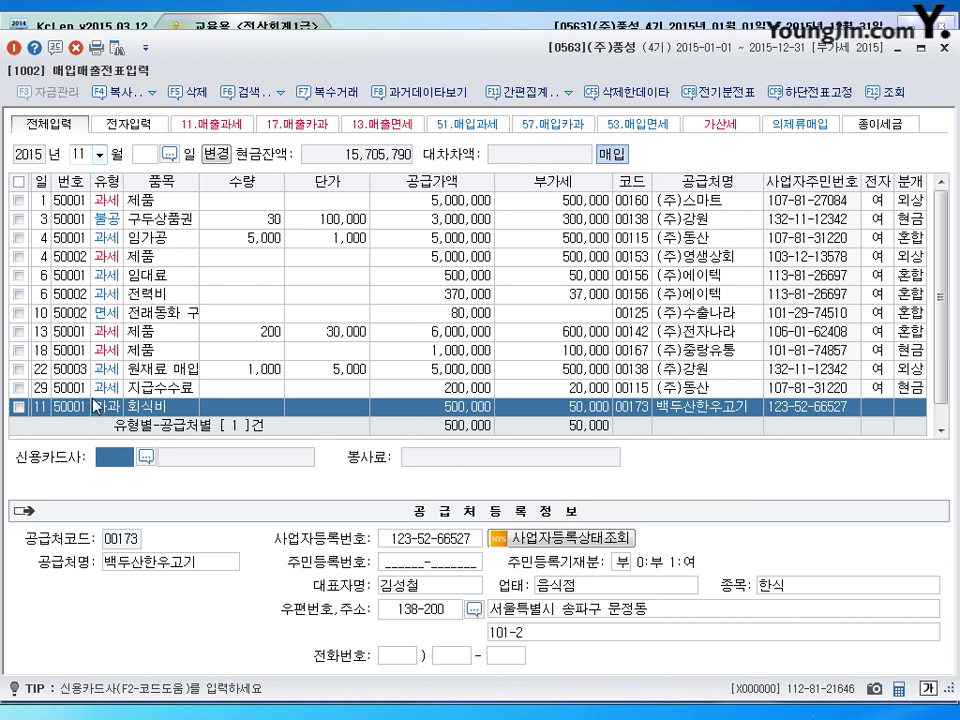
{"action": "left_click", "coordinate": [146, 456]}
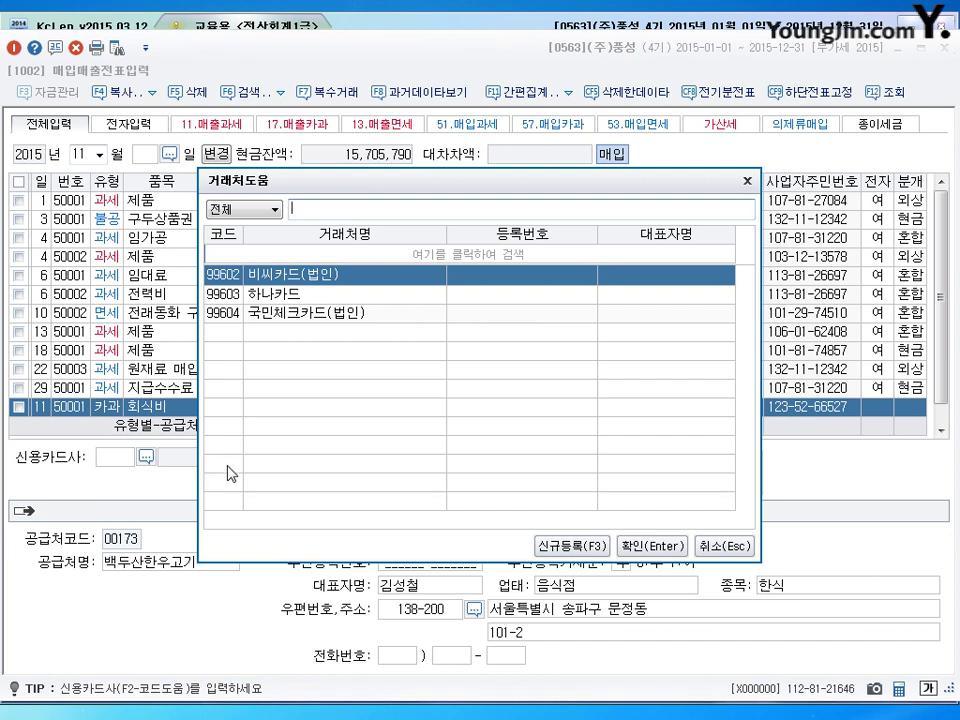
{"action": "left_click", "coordinate": [316, 313]}
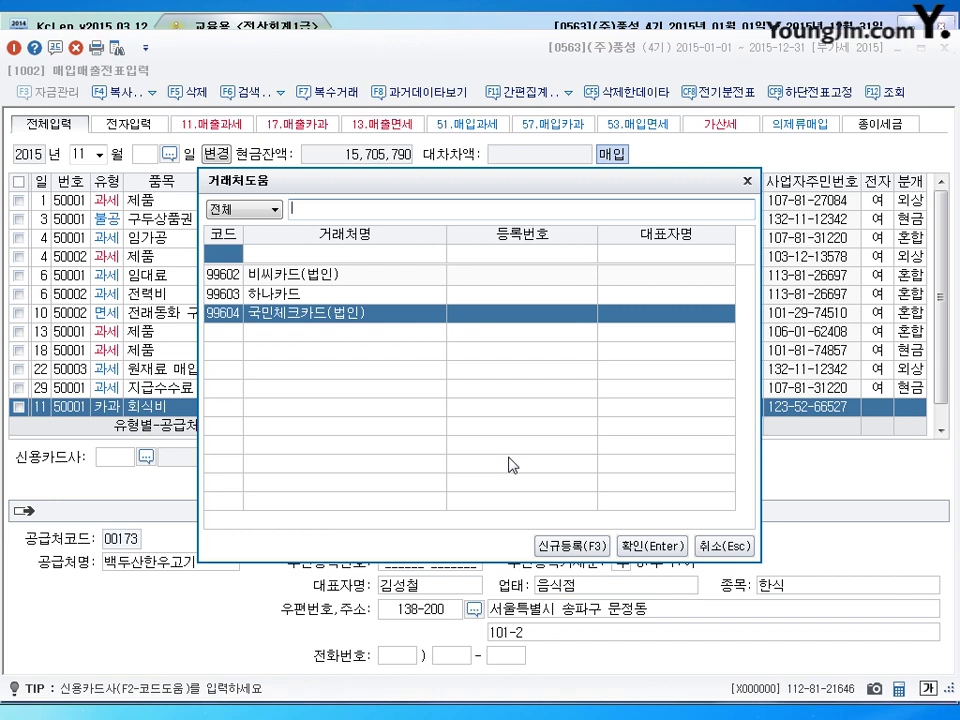
{"action": "left_click", "coordinate": [651, 546]}
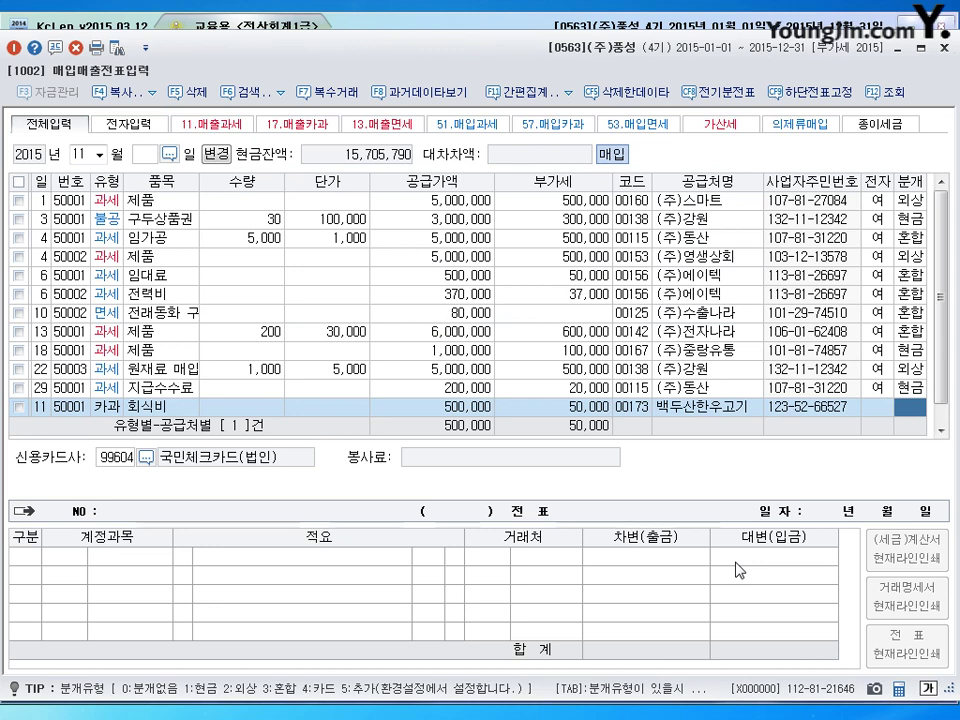
Step: Set the November 11 line's 분개 to type 3 혼합 and replace the 원재료 debit account with 0511 복리후생비
{"action": "type", "text": "3"}
{"action": "key", "text": "Return"}
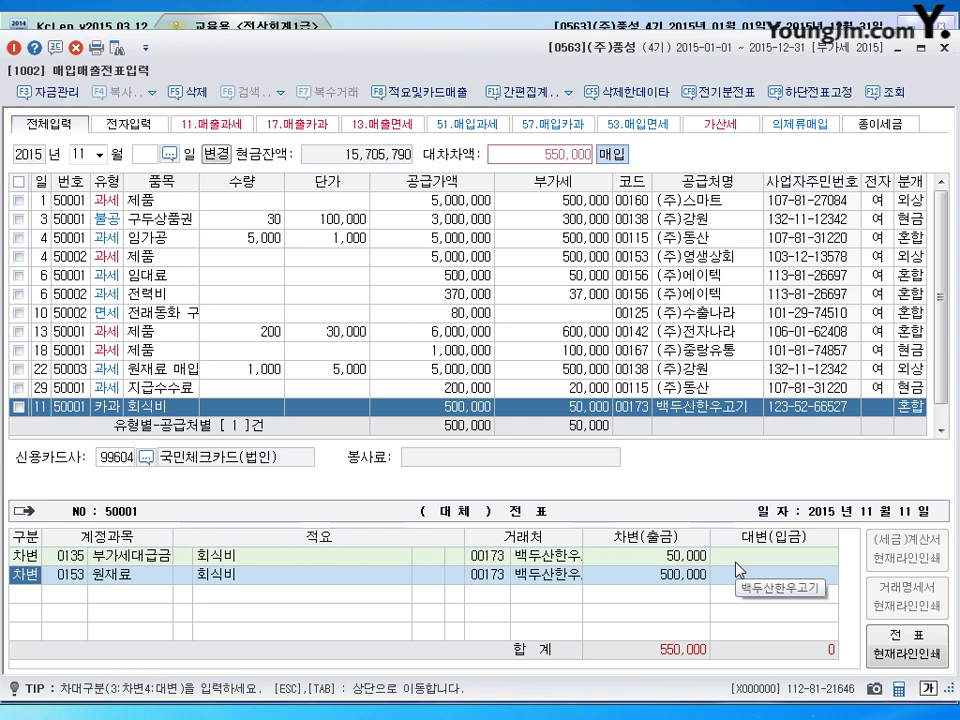
{"action": "key", "text": "Return"}
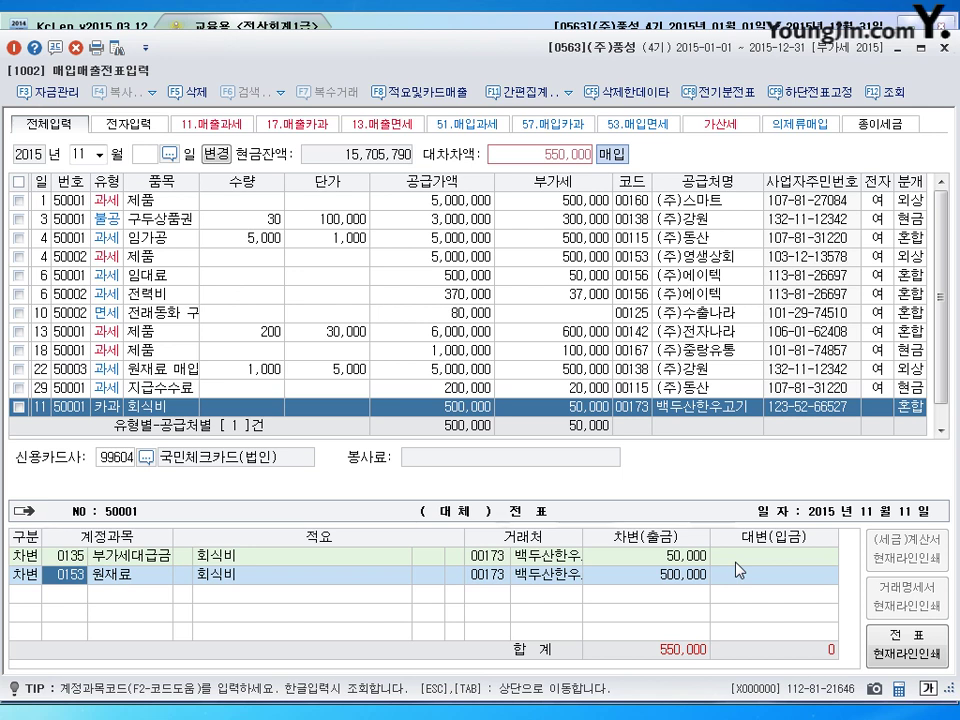
{"action": "type", "text": "511"}
{"action": "key", "text": "Return"}
{"action": "key", "text": "Return"}
{"action": "key", "text": "Return"}
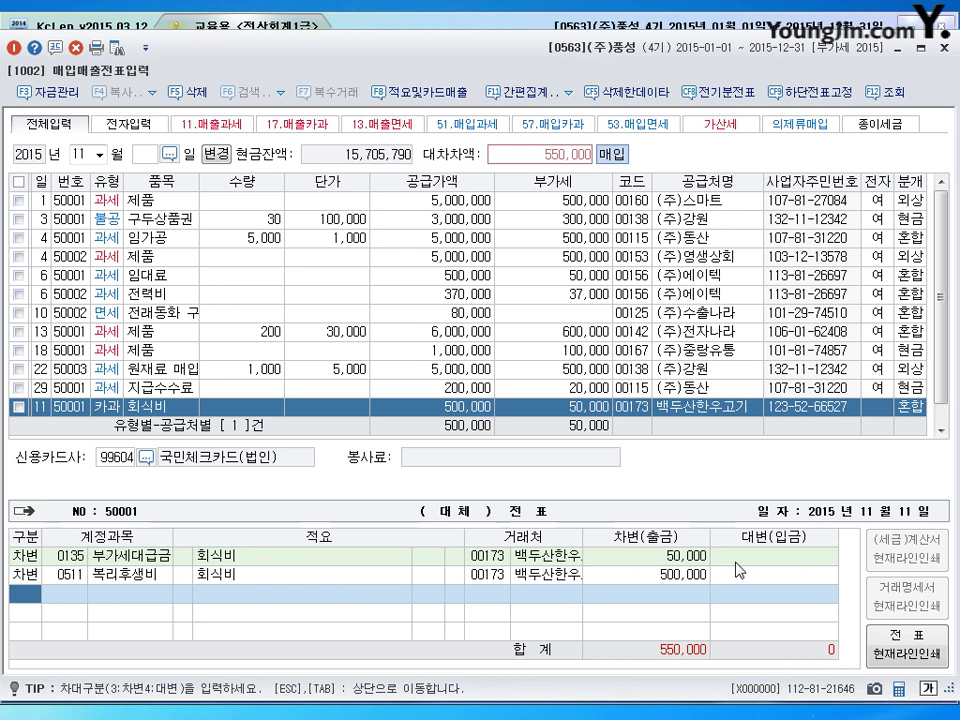
Step: Balance the November 11 voucher with a 대변 line for account 0103 보통예금 of 550,000
{"action": "type", "text": "4"}
{"action": "key", "text": "Return"}
{"action": "type", "text": "103"}
{"action": "key", "text": "Return"}
{"action": "key", "text": "Return"}
{"action": "key", "text": "Return"}
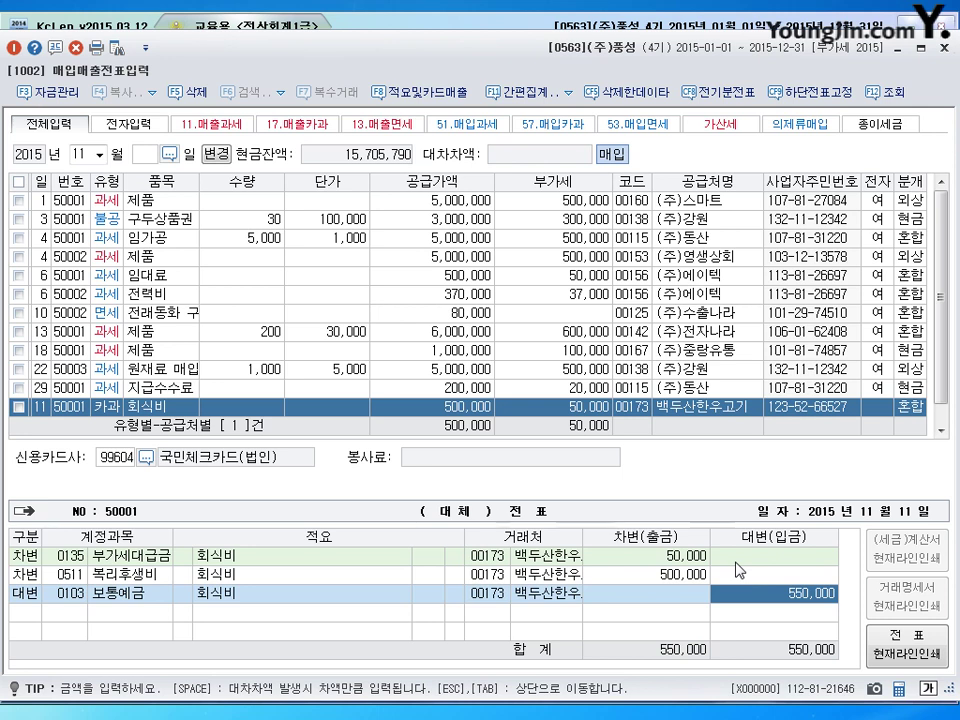
{"action": "key", "text": "Return"}
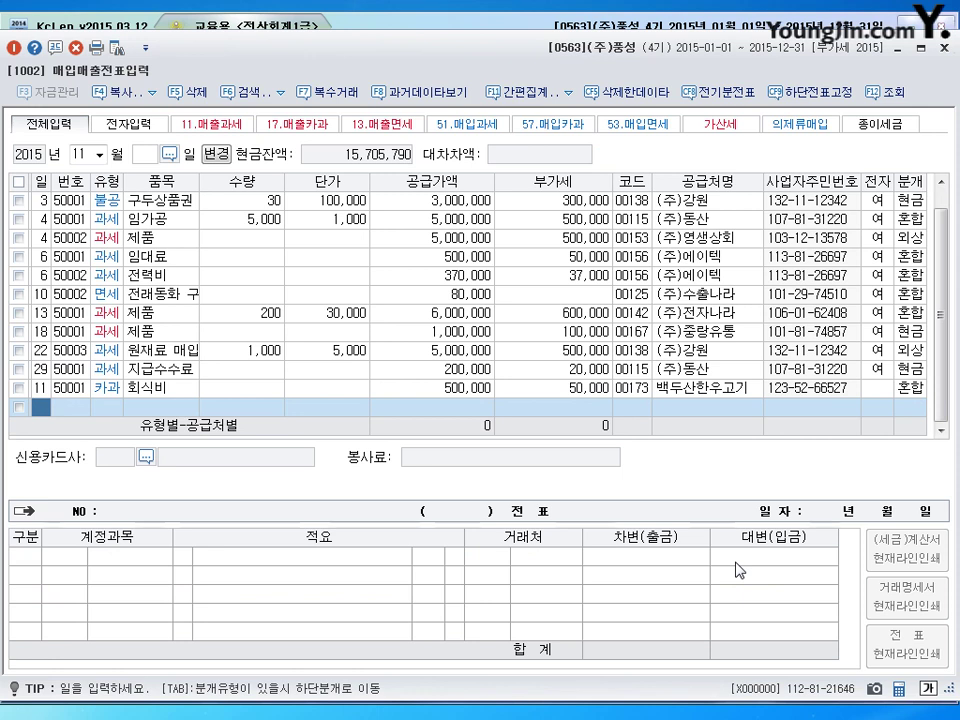
Step: Start a new November line dated the 14th and set its type to 51 과세
{"action": "type", "text": "14"}
{"action": "key", "text": "Return"}
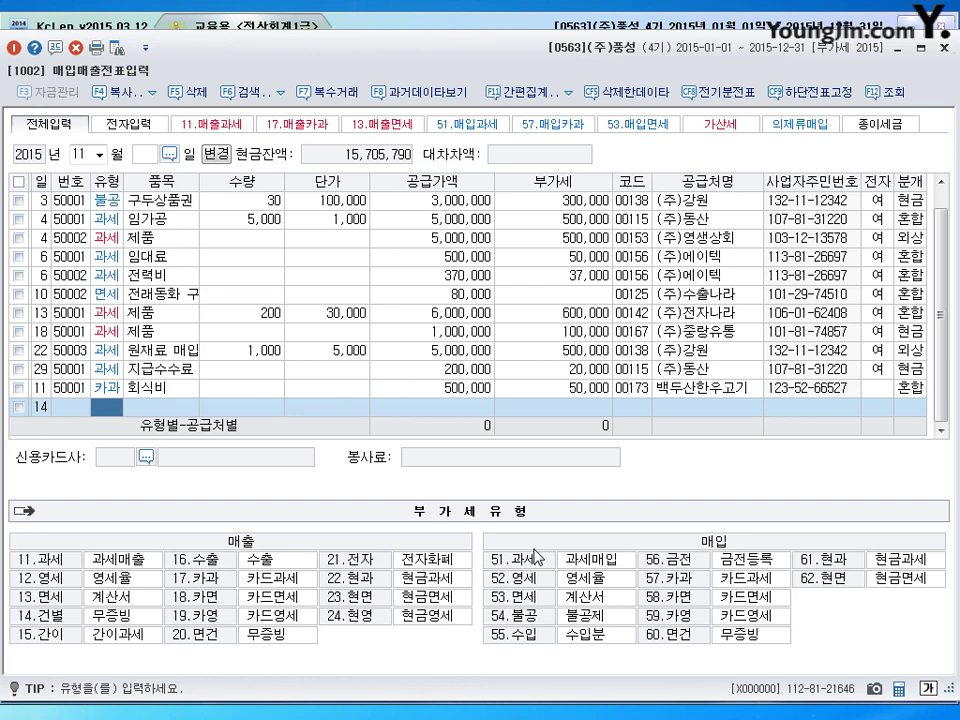
{"action": "left_click", "coordinate": [42, 389]}
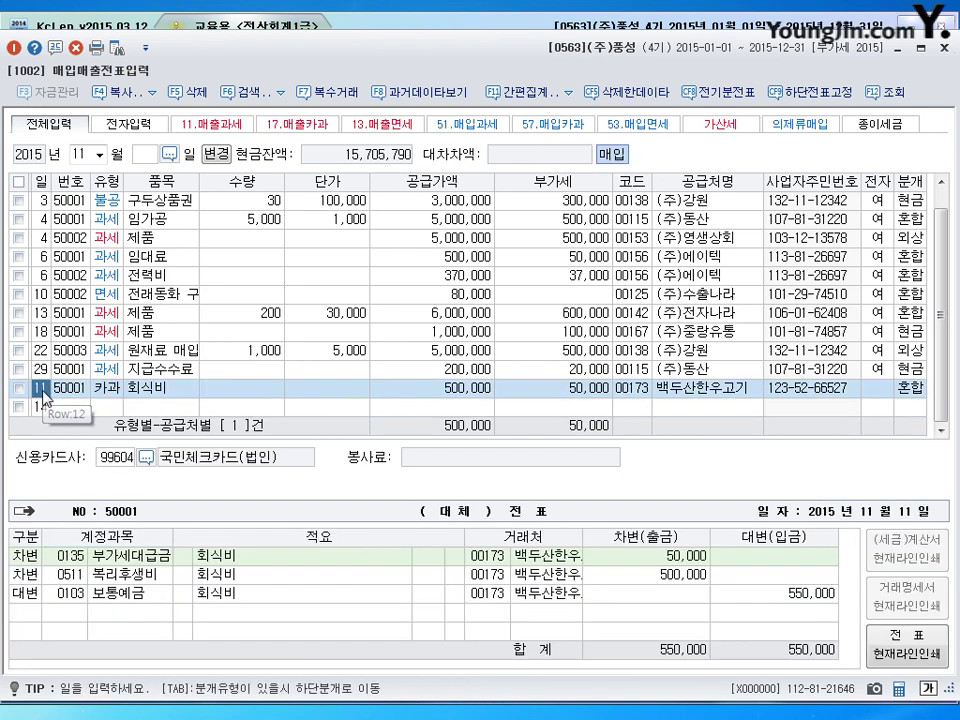
{"action": "left_click", "coordinate": [112, 407]}
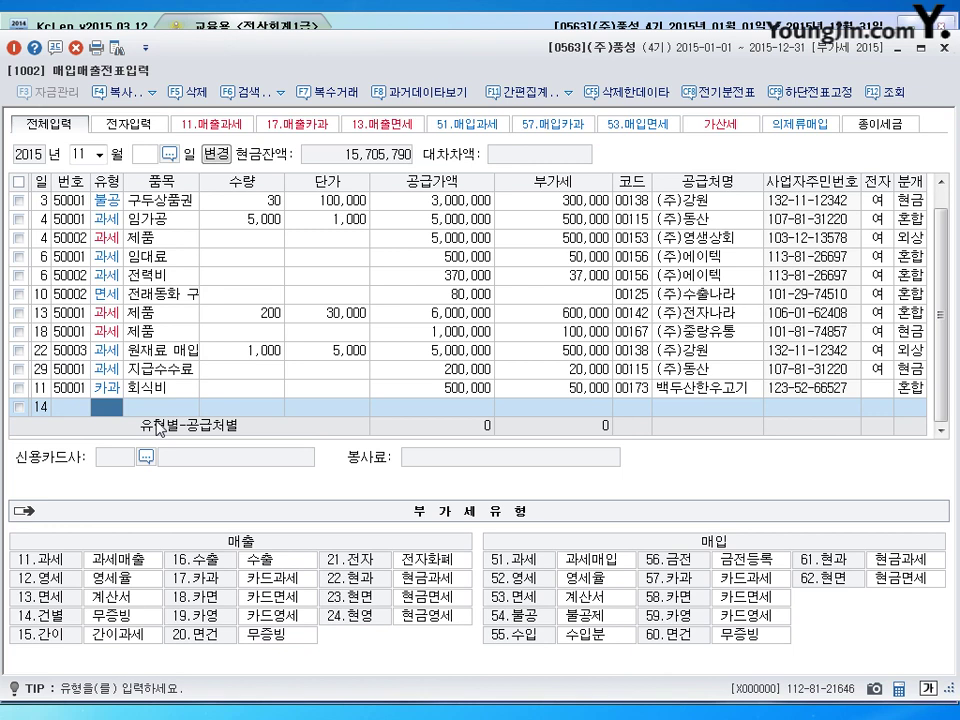
{"action": "type", "text": "51"}
{"action": "key", "text": "Return"}
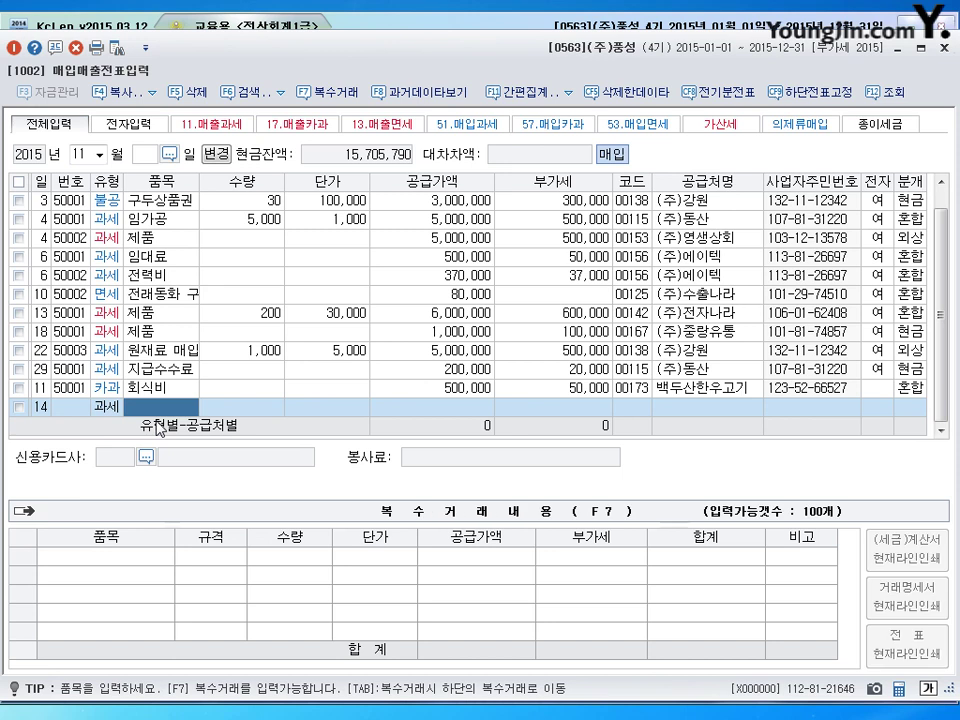
Step: Enter item 승용차 with a 공급가액 of 9,000,000 on the November 14 과세 line
{"action": "type", "text": "승용차"}
{"action": "key", "text": "Return"}
{"action": "key", "text": "Return"}
{"action": "key", "text": "Return"}
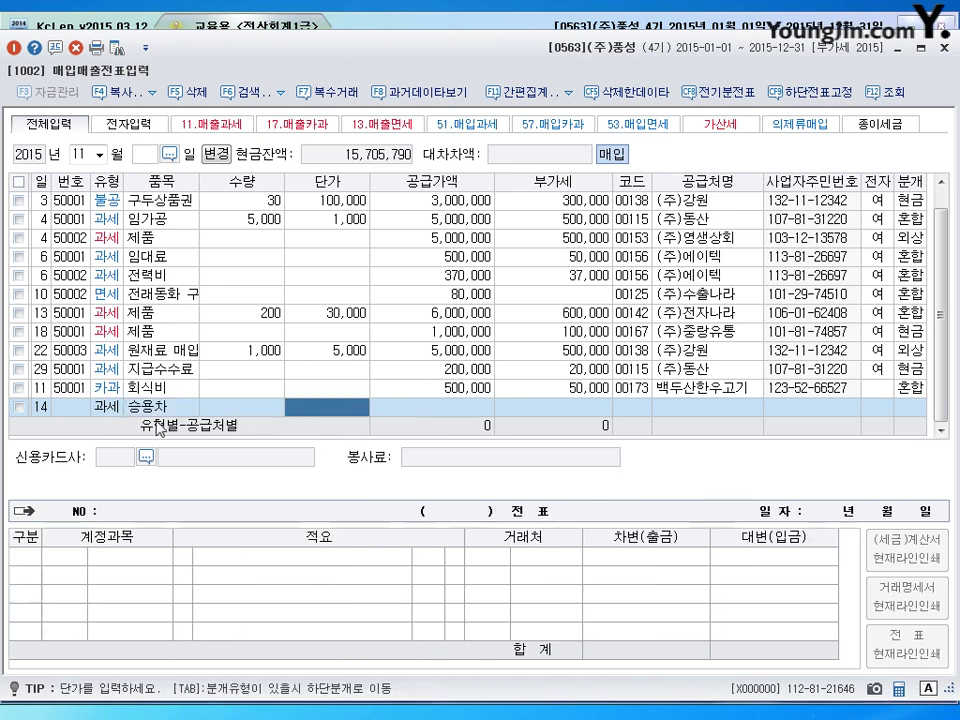
{"action": "type", "text": "9000000"}
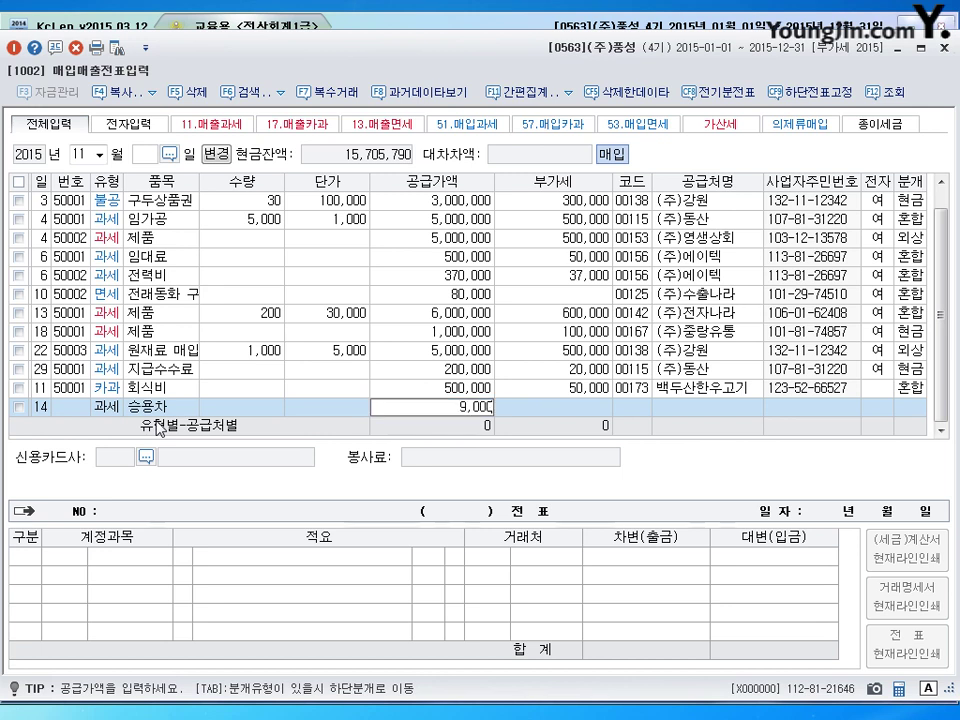
{"action": "key", "text": "Return"}
{"action": "key", "text": "Return"}
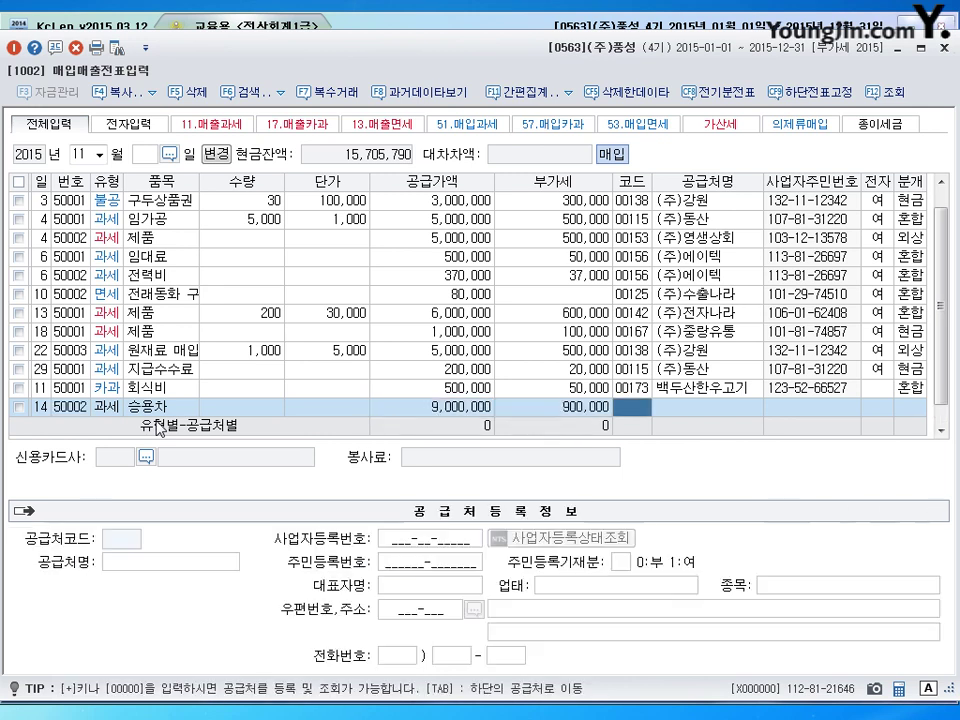
Step: Assign 공급처 현대자동차 to the November 14 line, with 전자 1 여 and 분개 type 3 혼합
{"action": "type", "text": "현대"}
{"action": "key", "text": "Return"}
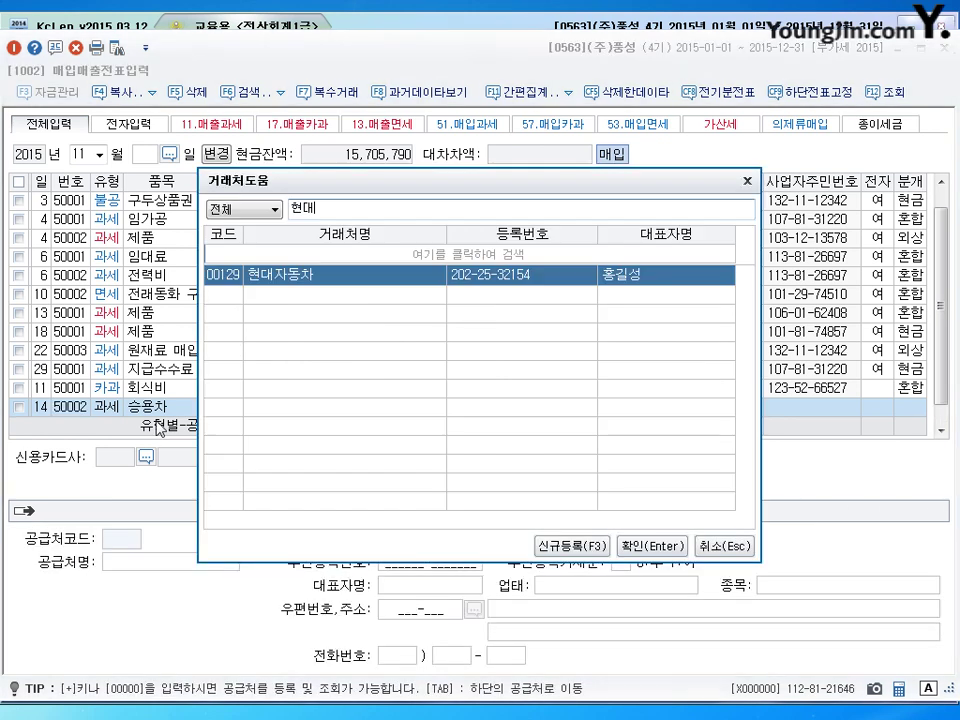
{"action": "key", "text": "Return"}
{"action": "key", "text": "Return"}
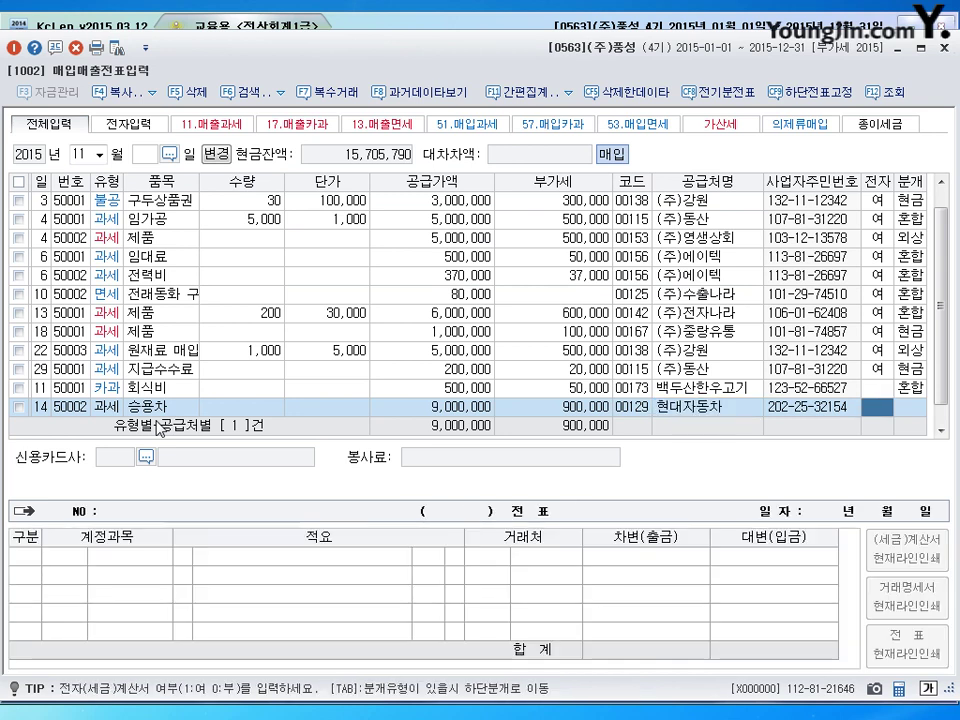
{"action": "type", "text": "1"}
{"action": "key", "text": "Return"}
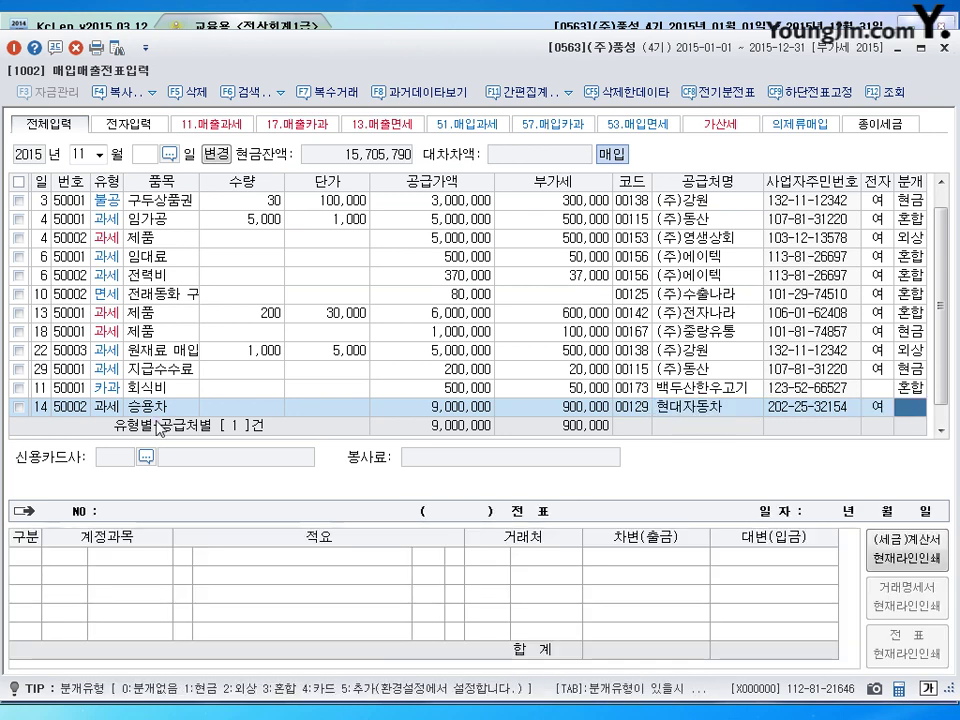
{"action": "type", "text": "3"}
{"action": "key", "text": "Return"}
{"action": "key", "text": "Return"}
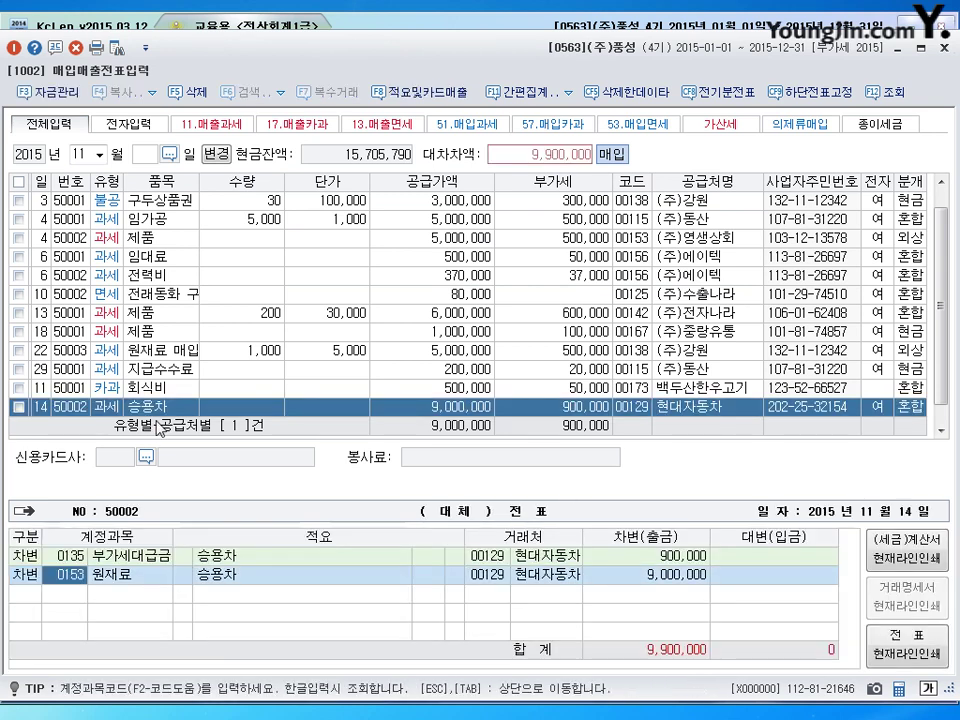
Step: Change the November 14 voucher's 원재료 차변 line to account 0208 차량운반구 with an amount of 9,700,000
{"action": "type", "text": "208"}
{"action": "key", "text": "Return"}
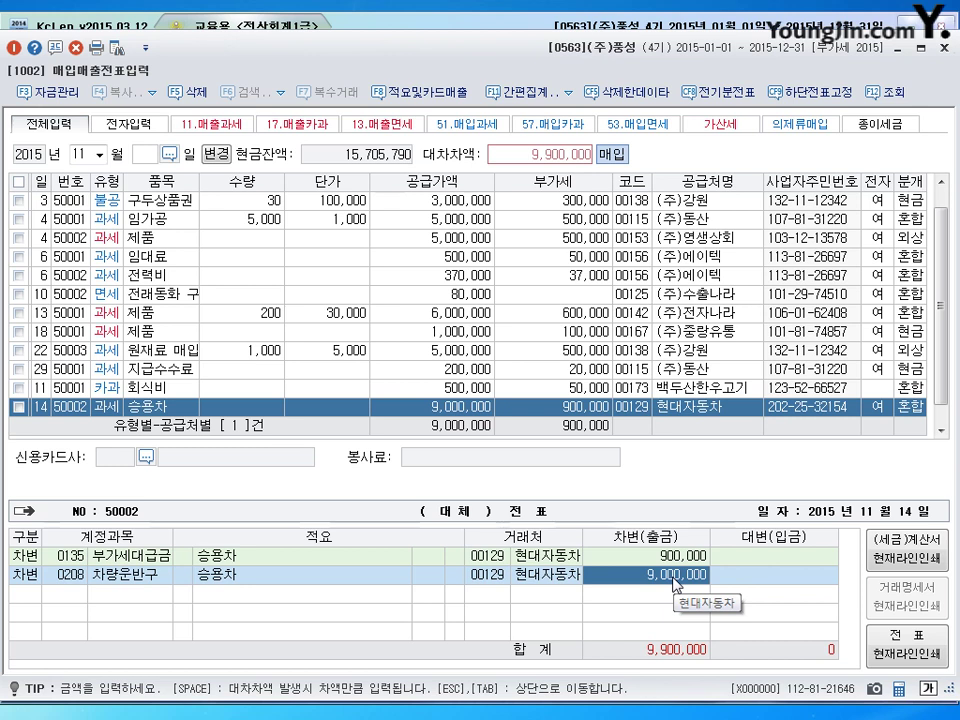
{"action": "type", "text": "9700000"}
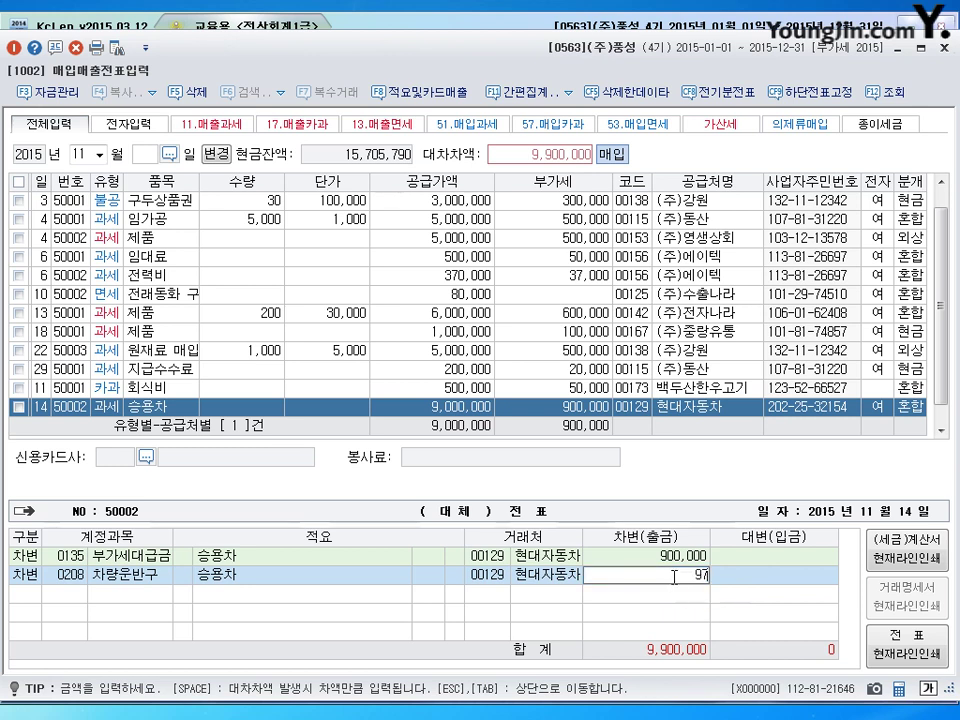
{"action": "key", "text": "Return"}
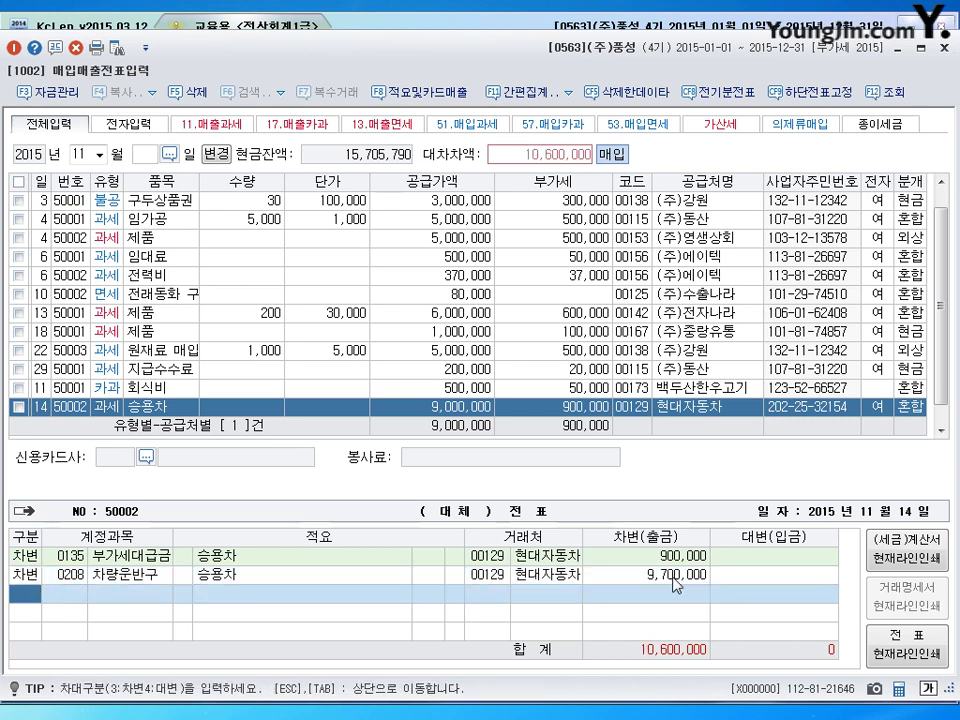
Step: Add a 대변 line for account 0253 미지급금 of 9,900,000 to the November 14 voucher
{"action": "type", "text": "4253"}
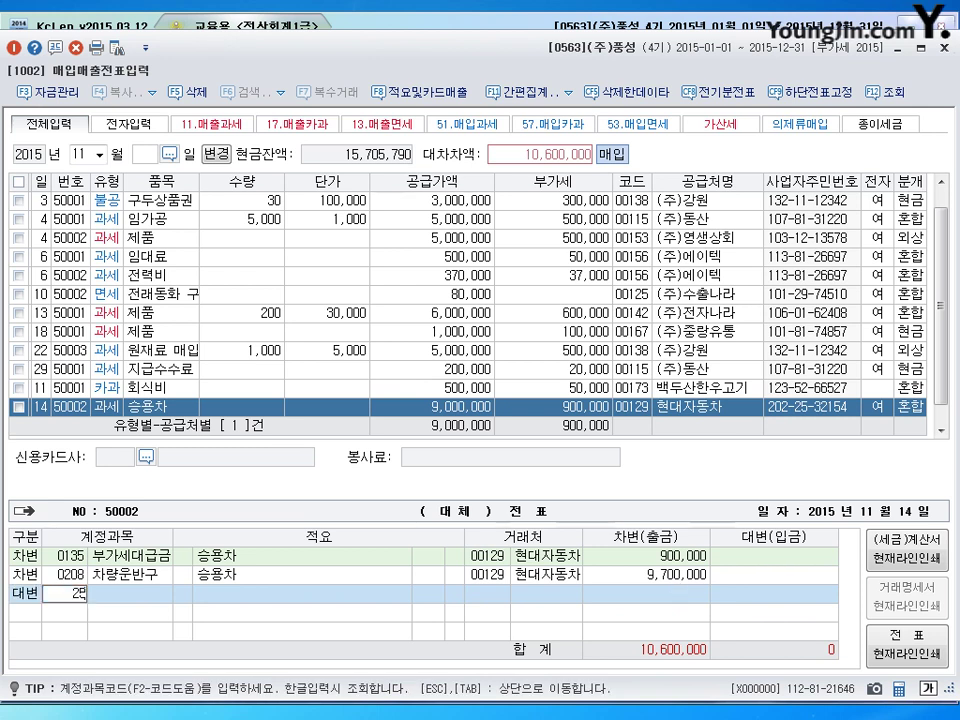
{"action": "key", "text": "Return"}
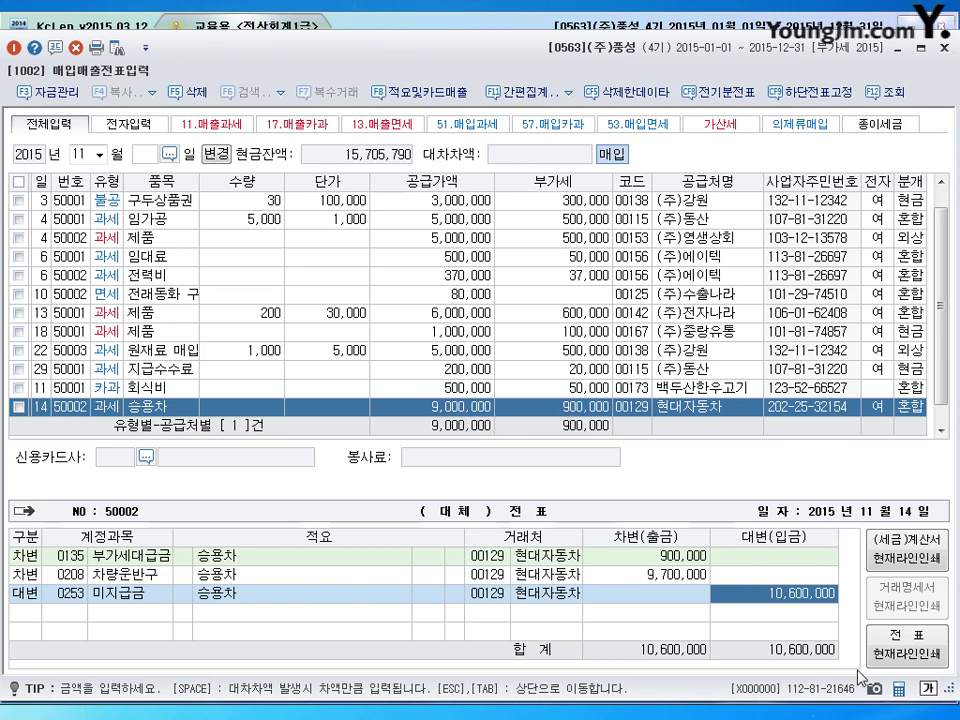
{"action": "type", "text": "9900000"}
{"action": "key", "text": "Return"}
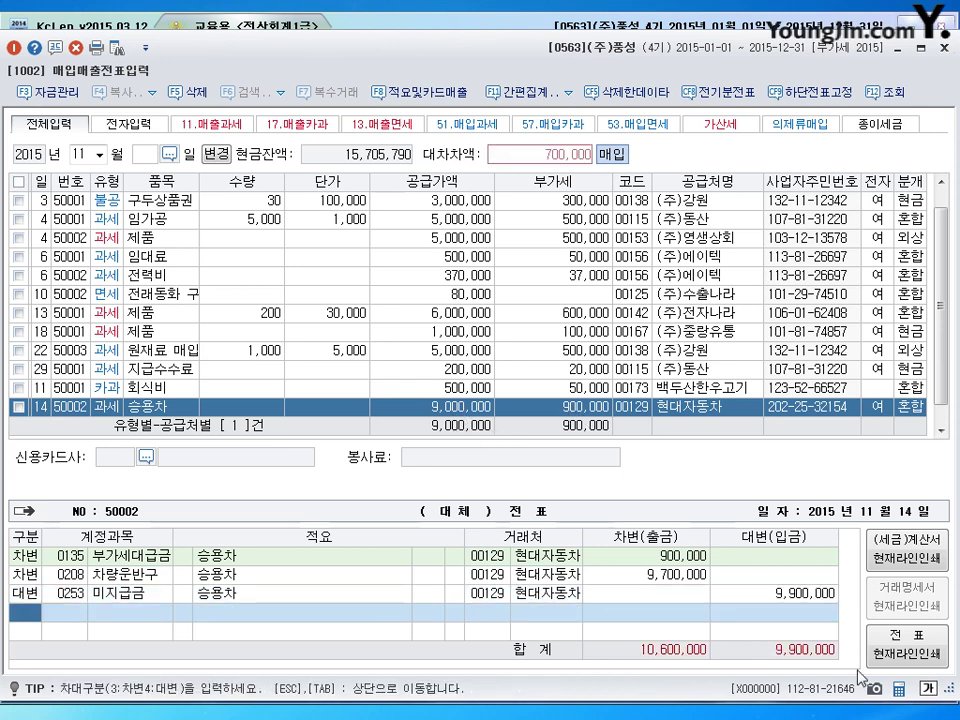
Step: Balance the November 14 voucher with a 대변 line for account 0101 현금 of 700,000
{"action": "type", "text": "4"}
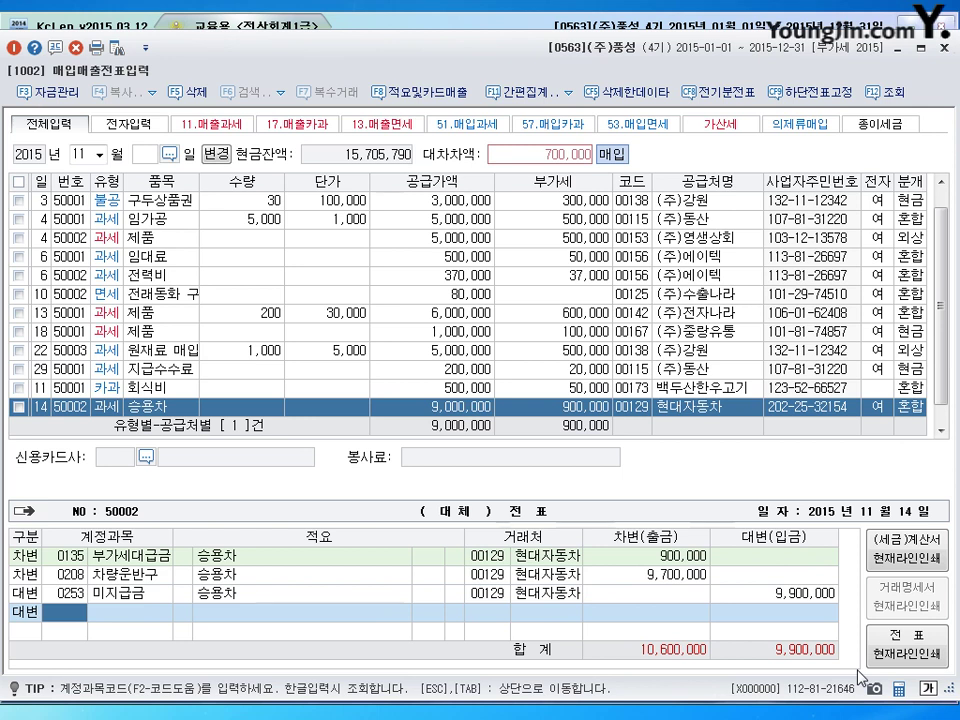
{"action": "type", "text": "101"}
{"action": "key", "text": "Return"}
{"action": "key", "text": "Return"}
{"action": "key", "text": "Return"}
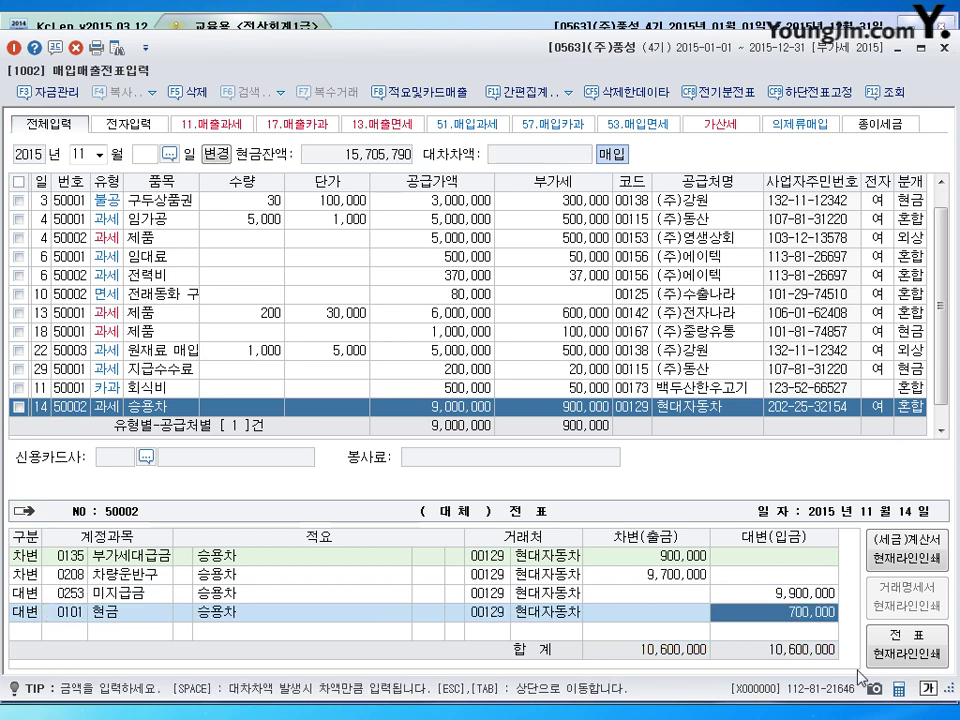
{"action": "key", "text": "Return"}
{"action": "key", "text": "Up"}
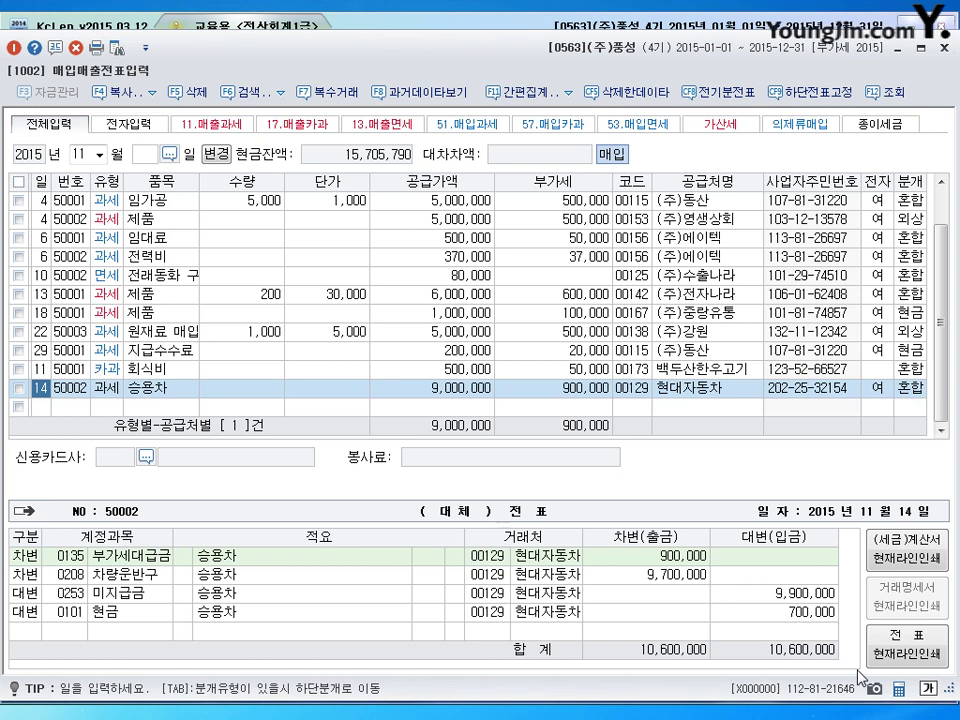
Step: Switch the purchase/sales voucher entry month to December 2015
{"action": "key", "text": "shift+Tab"}
{"action": "type", "text": "12"}
{"action": "key", "text": "Return"}
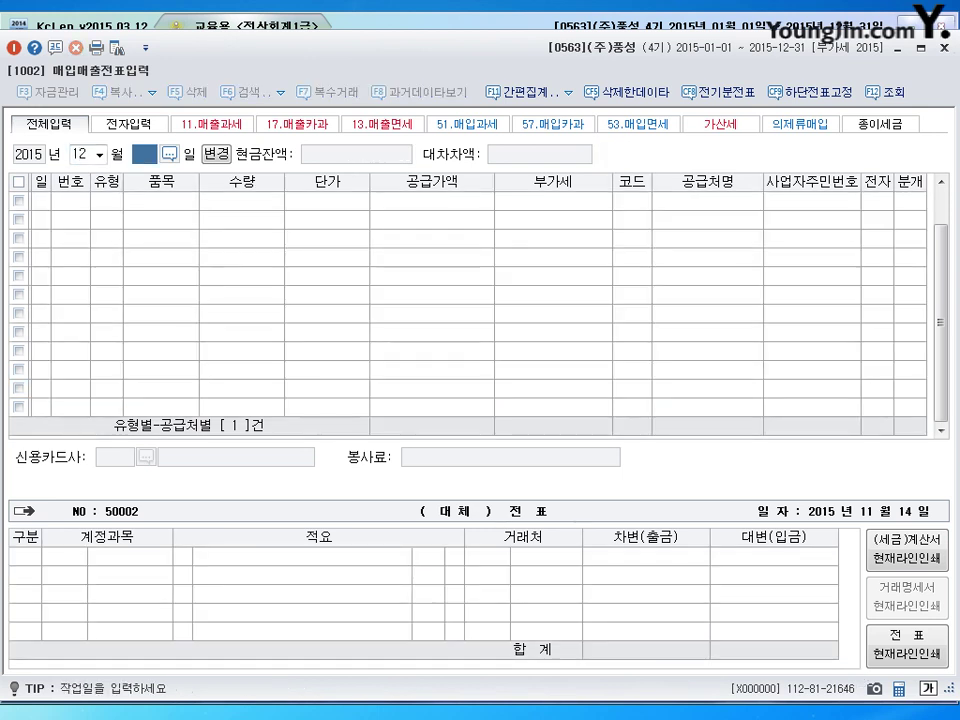
{"action": "type", "text": "15"}
{"action": "key", "text": "Return"}
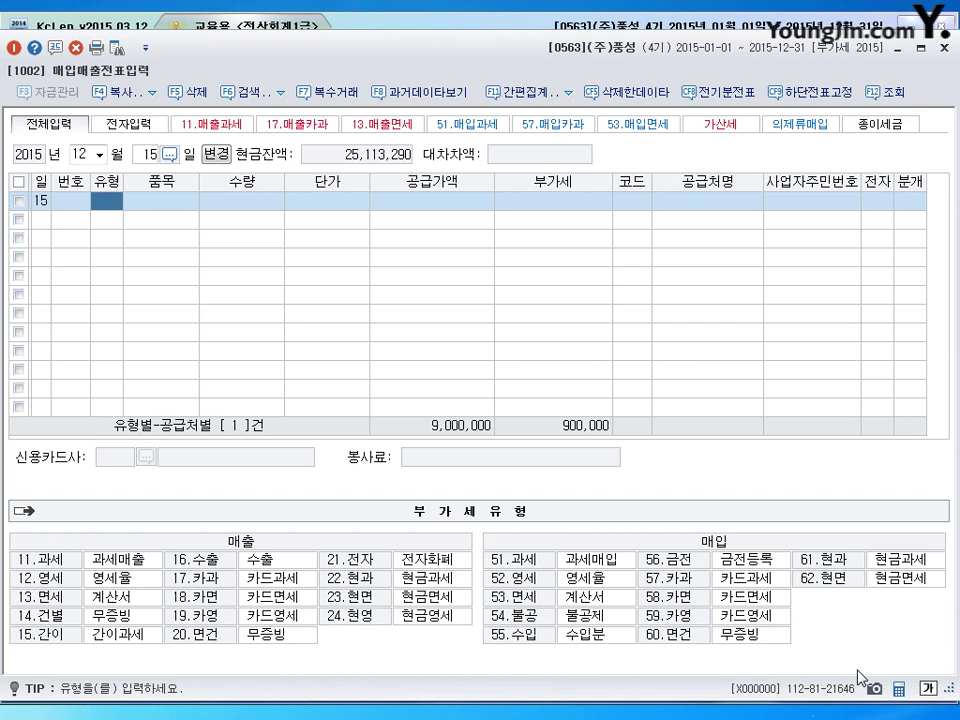
{"action": "key", "text": "Escape"}
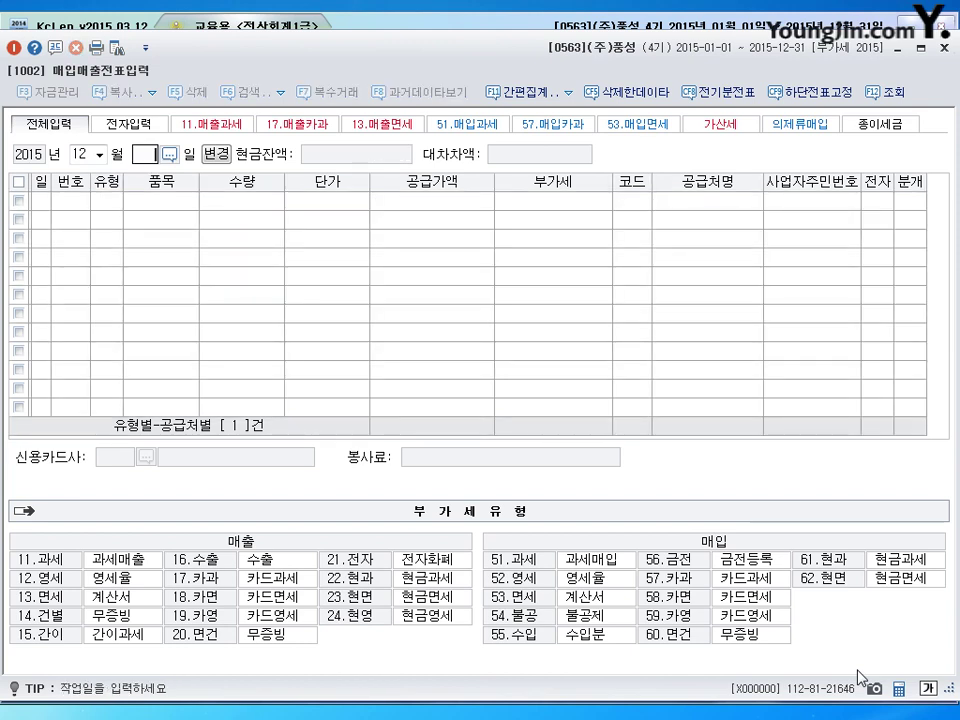
Step: Load all of December's vouchers and start a new line dated the 15th with type 52 영세
{"action": "key", "text": "Return"}
{"action": "type", "text": "15"}
{"action": "key", "text": "Return"}
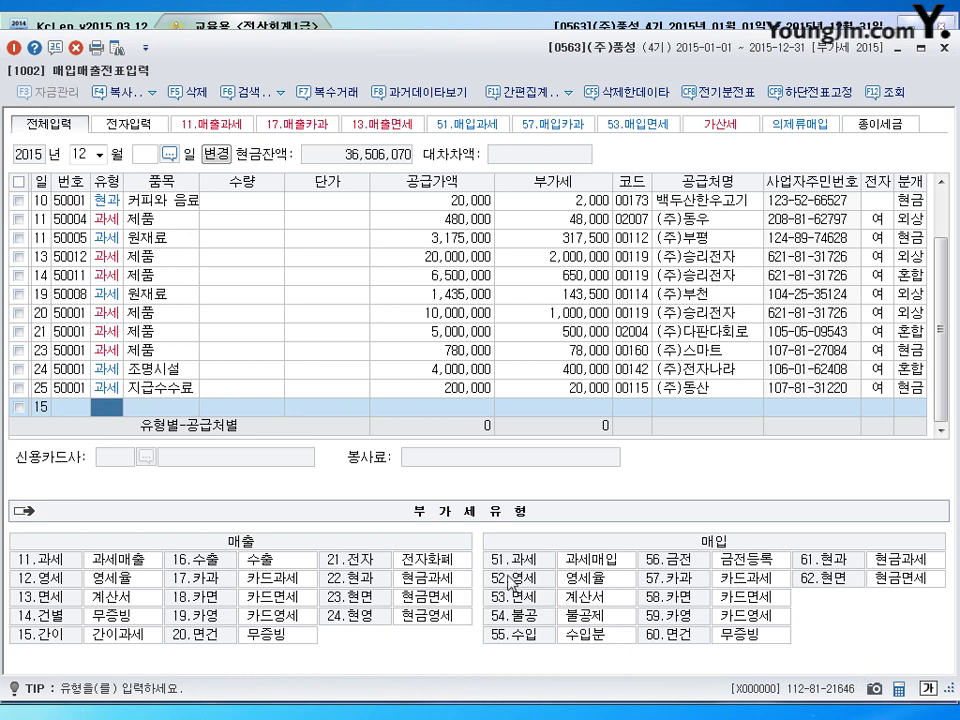
{"action": "type", "text": "52"}
{"action": "key", "text": "Return"}
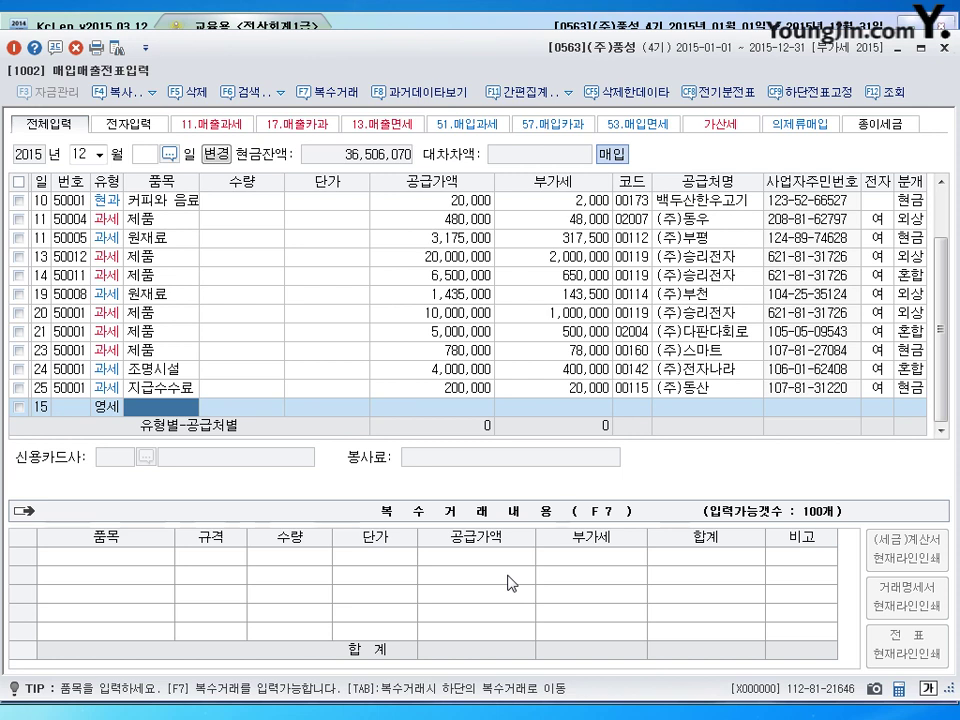
Step: Enter item 원재료 with a 공급가액 of 32,000,000 on the December 15 영세 line
{"action": "type", "text": "원재료"}
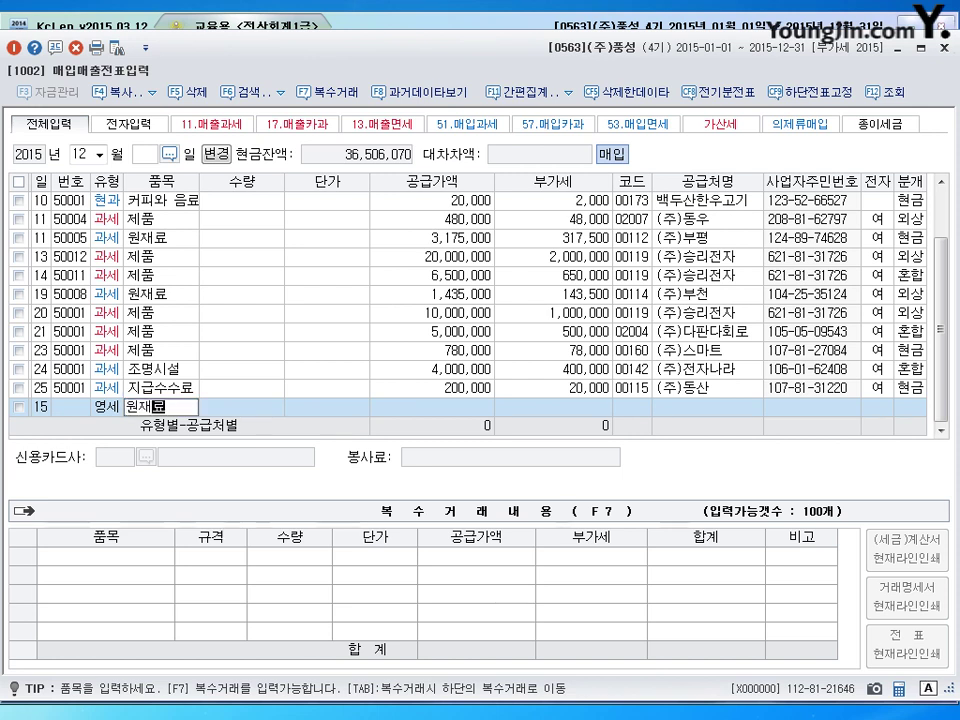
{"action": "key", "text": "Return"}
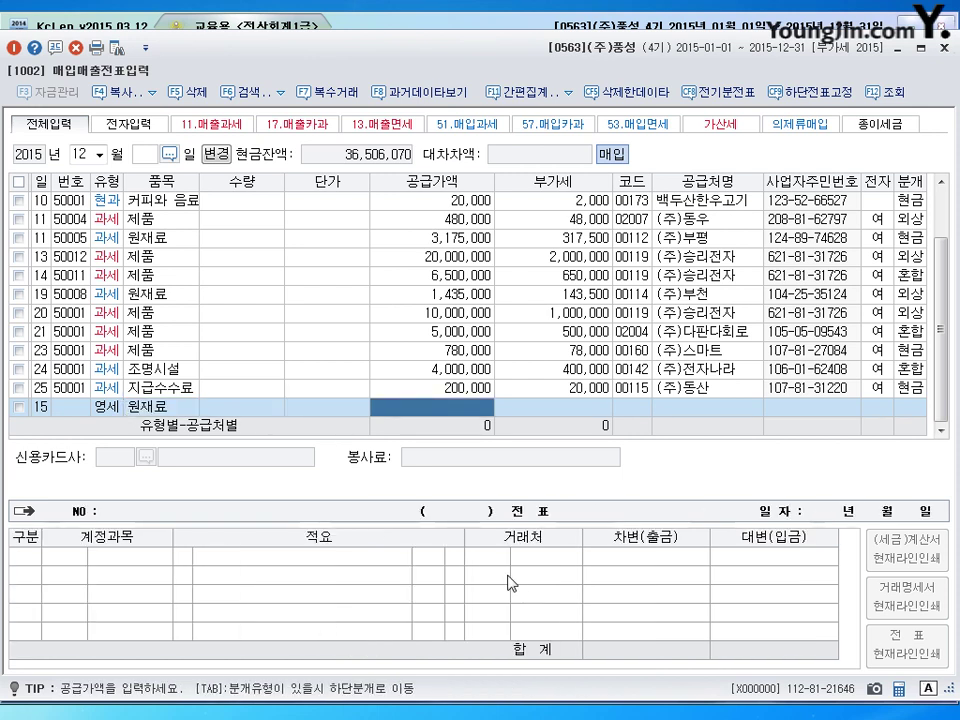
{"action": "left_click", "coordinate": [488, 407]}
{"action": "type", "text": "32,000,000"}
{"action": "key", "text": "Return"}
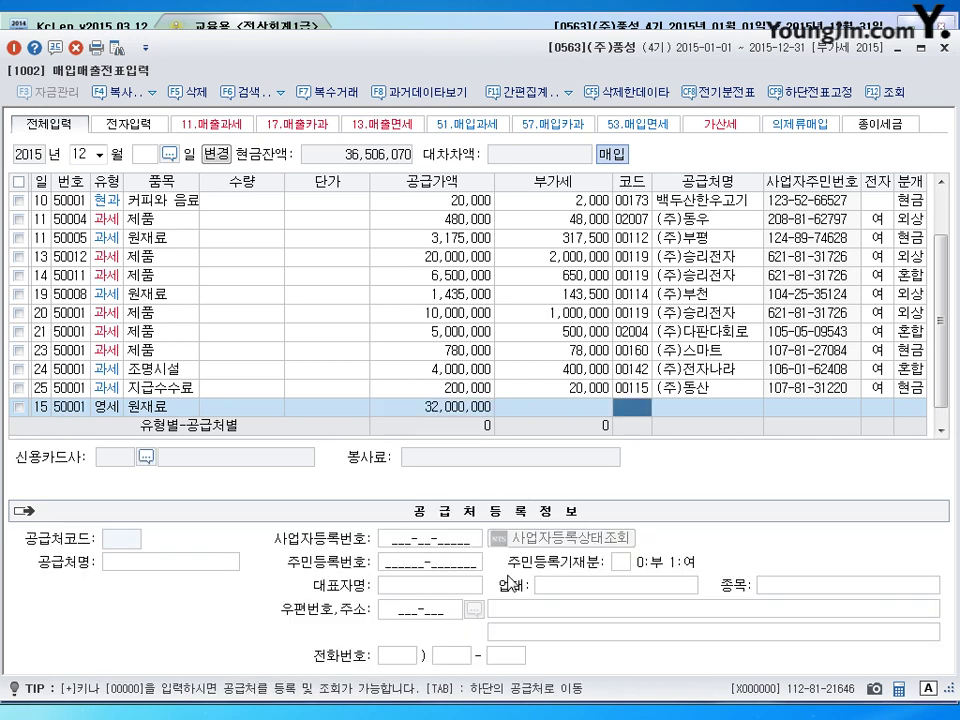
Step: Assign 공급처 (주)승리전자 to the December 15 영세 line, with 전자 1 여 and 분개 type 3 혼합
{"action": "type", "text": "승리"}
{"action": "key", "text": "Return"}
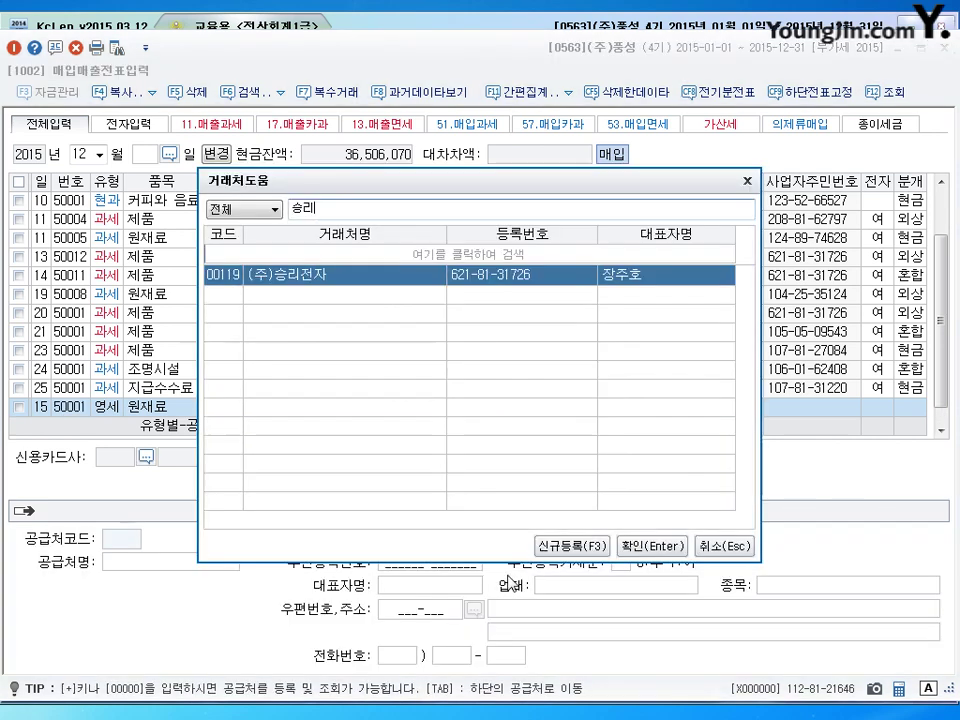
{"action": "key", "text": "Return"}
{"action": "key", "text": "Return"}
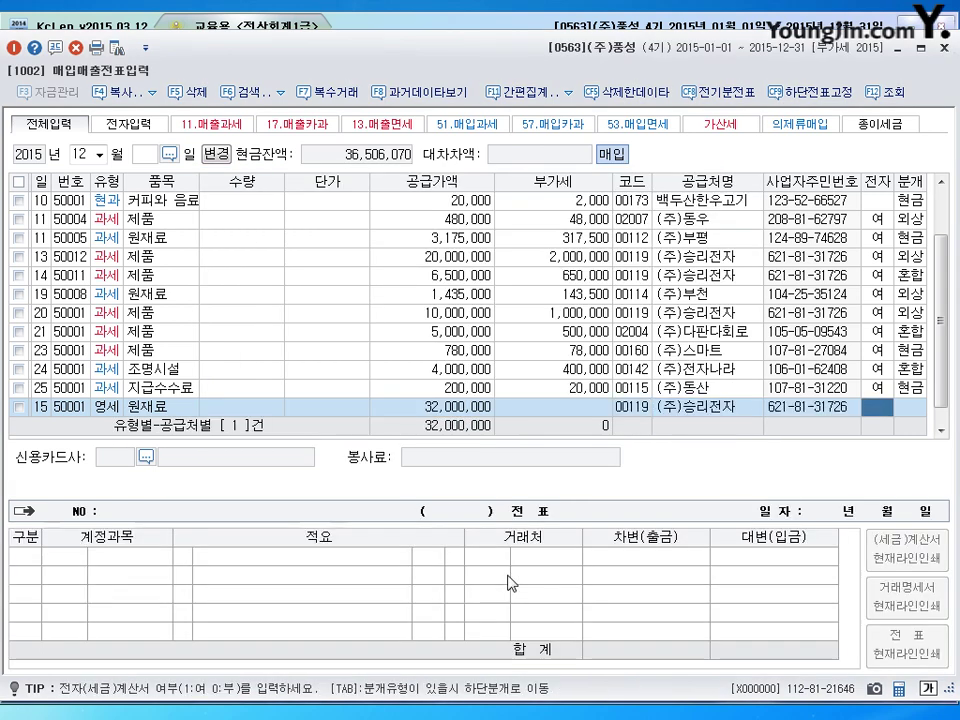
{"action": "type", "text": "1"}
{"action": "type", "text": "3"}
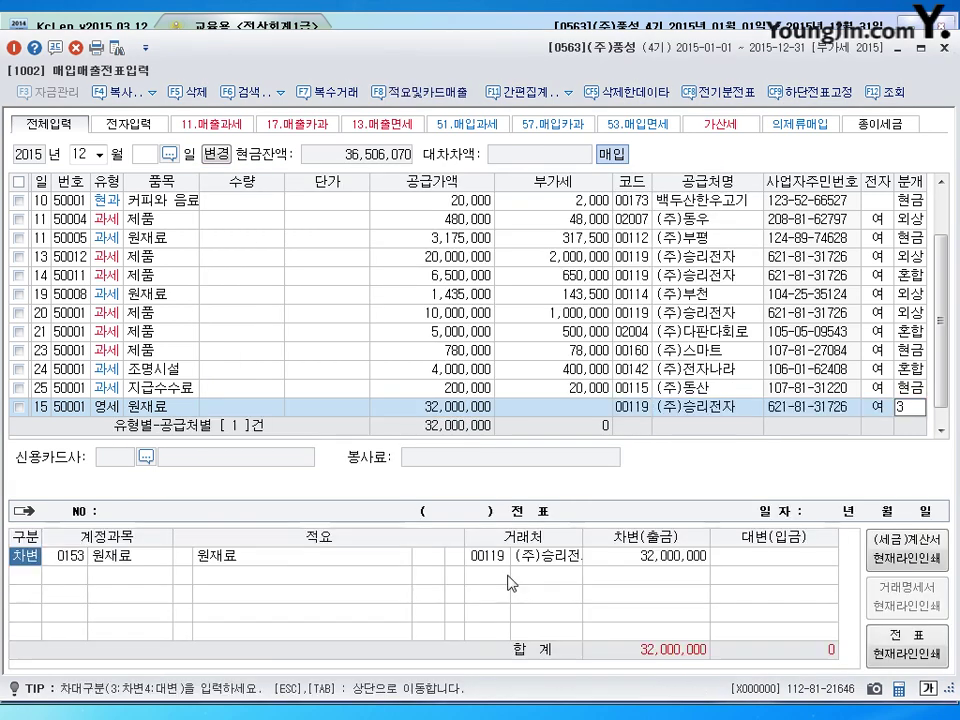
{"action": "key", "text": "Return"}
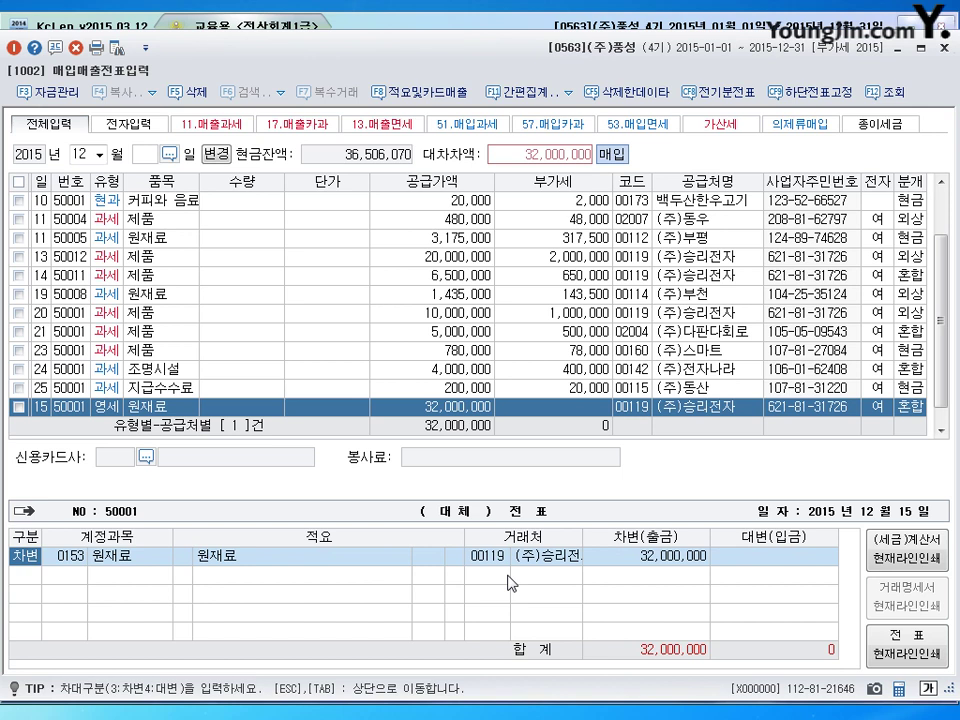
Step: Add a 대변 line for account 0110 받을어음 of 6,000,000 to the December 15 voucher
{"action": "key", "text": "Down"}
{"action": "type", "text": "4"}
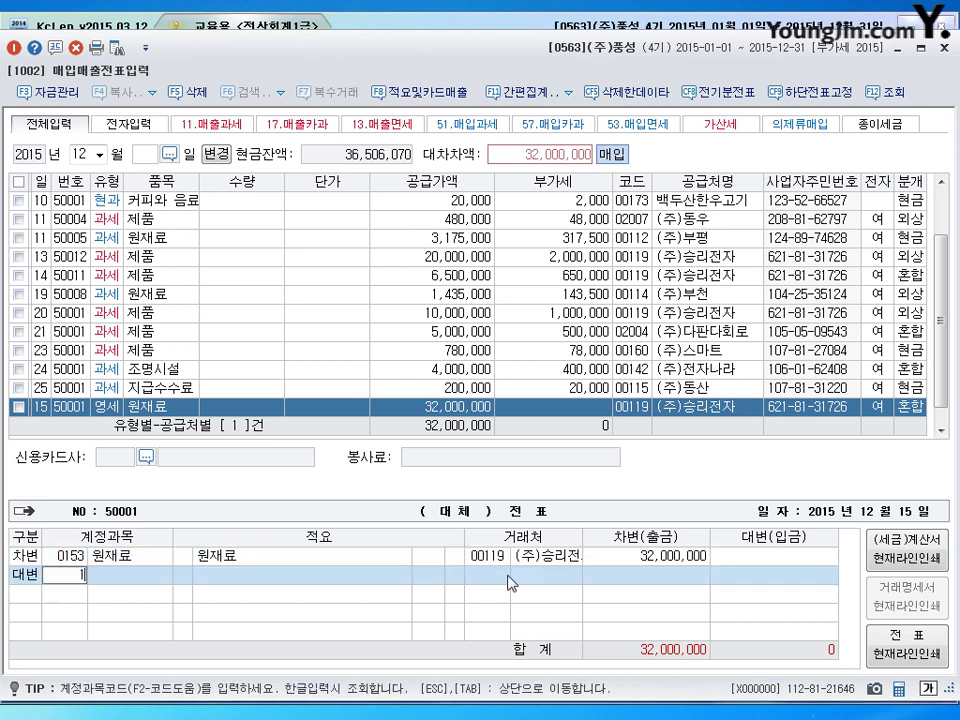
{"action": "type", "text": "110"}
{"action": "key", "text": "Return"}
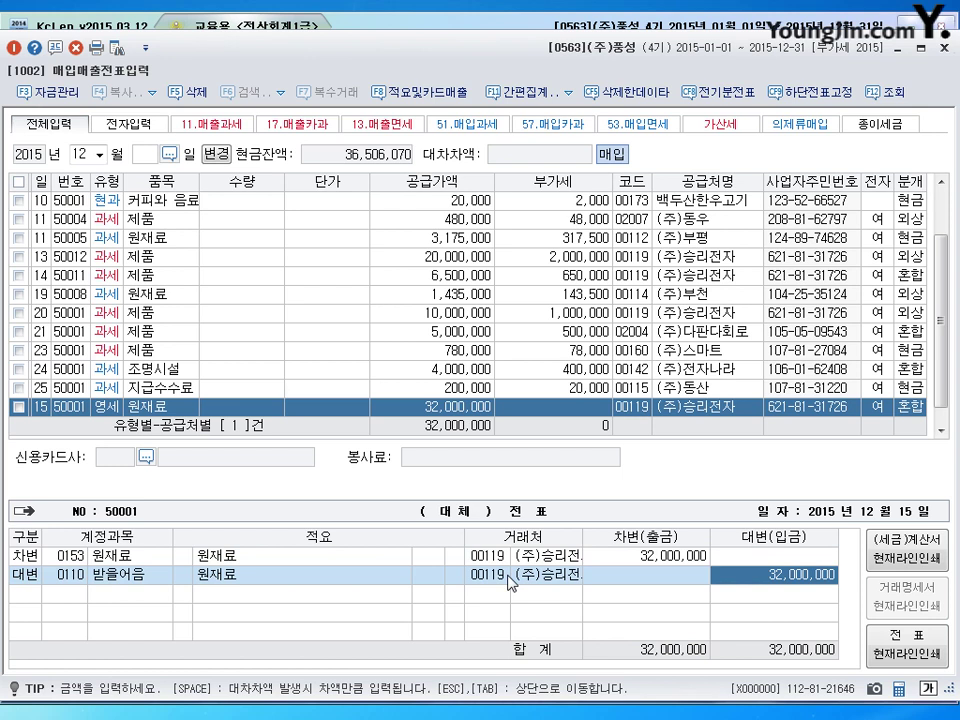
{"action": "type", "text": "6000000"}
{"action": "key", "text": "Return"}
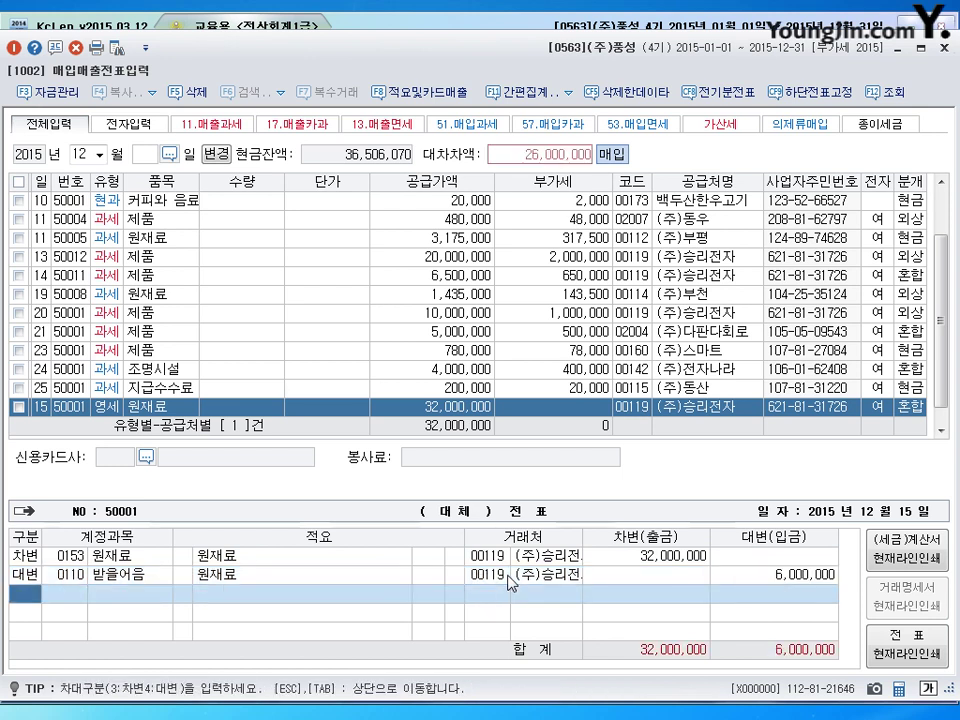
Step: Change the 거래처 of the 받을어음 line to (주)동산 in the December 15 voucher
{"action": "left_click", "coordinate": [509, 576]}
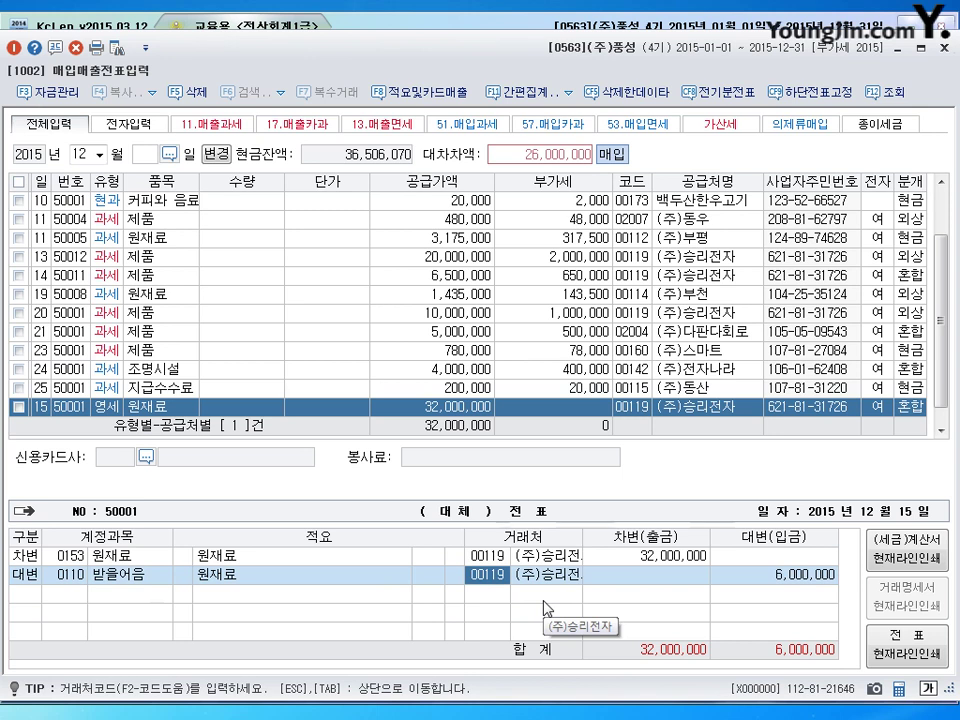
{"action": "type", "text": "동산"}
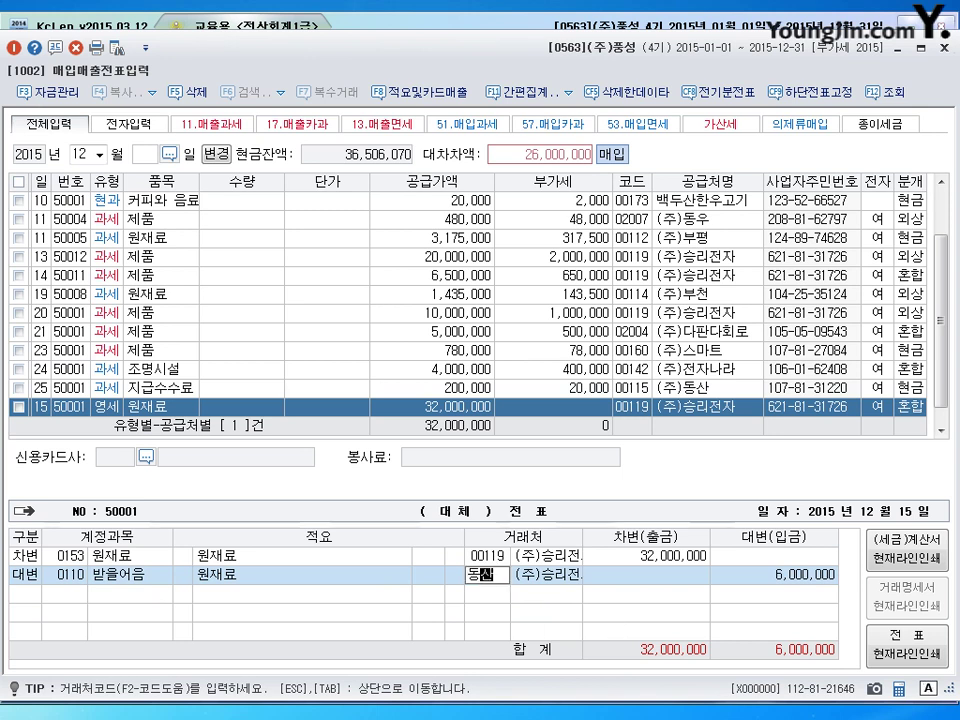
{"action": "key", "text": "Return"}
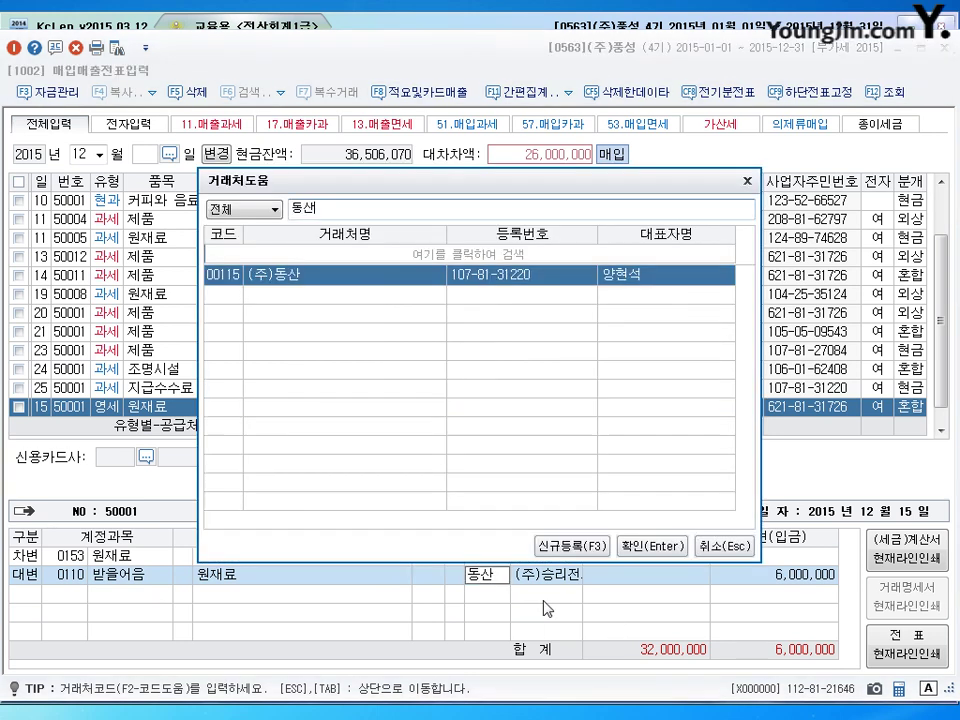
{"action": "key", "text": "Return"}
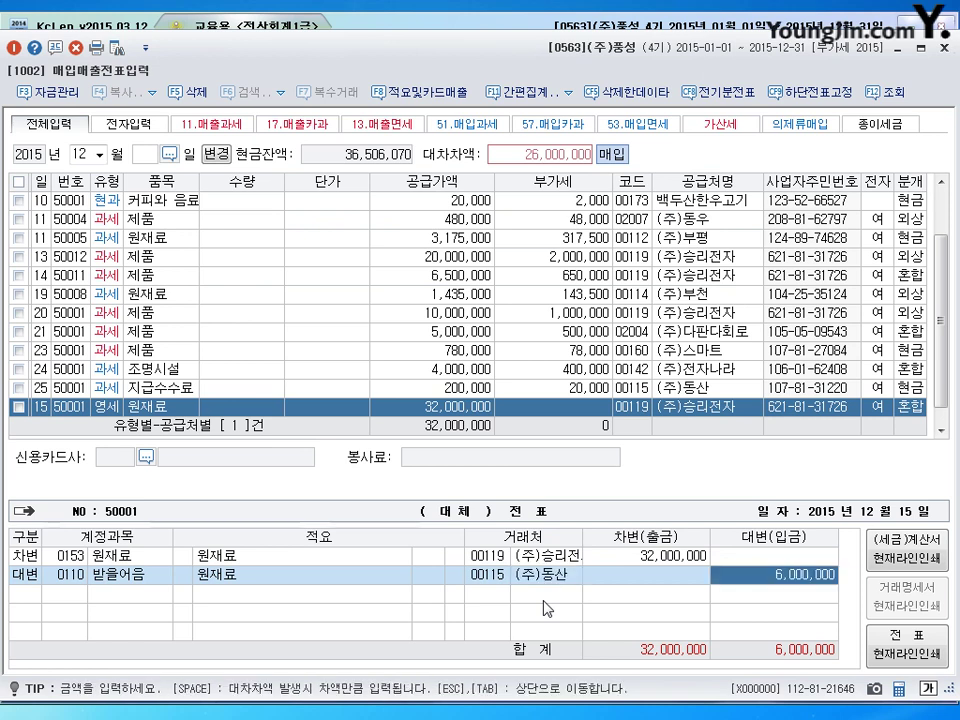
{"action": "key", "text": "Return"}
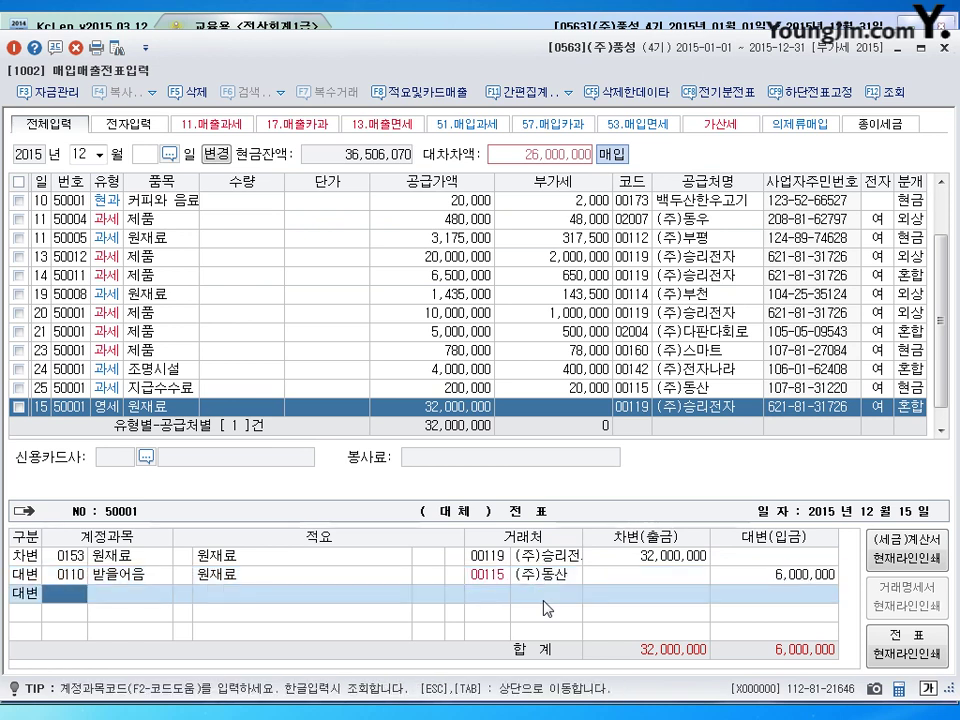
Step: Balance the December 15 voucher with a 대변 line for account 0251 외상매입금 of 26,000,000
{"action": "type", "text": "251"}
{"action": "key", "text": "Return"}
{"action": "key", "text": "Return"}
{"action": "key", "text": "Return"}
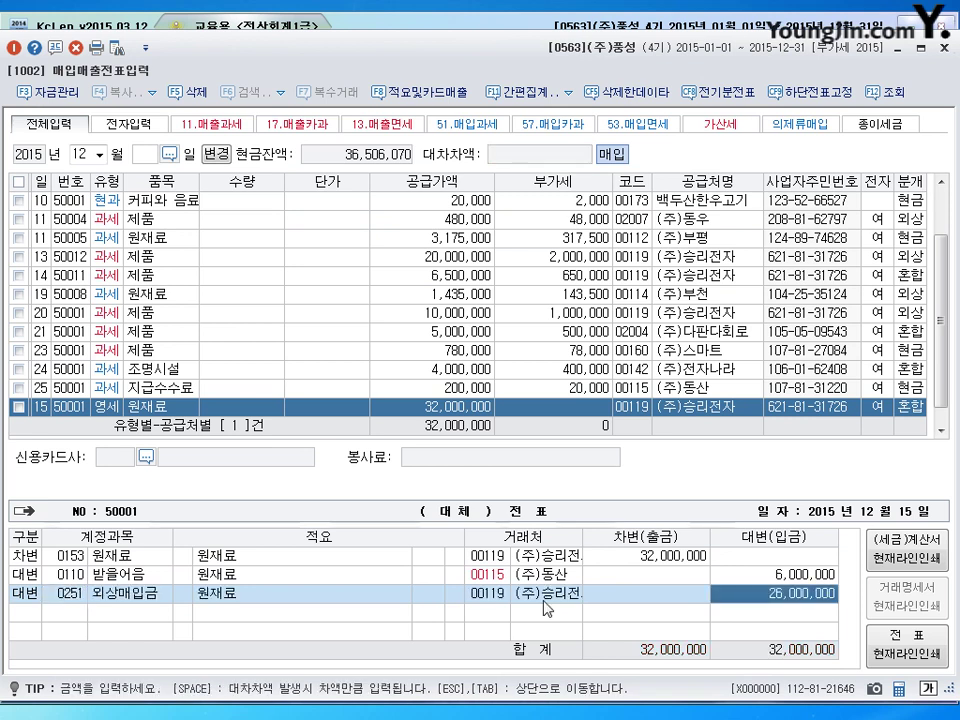
{"action": "key", "text": "Return"}
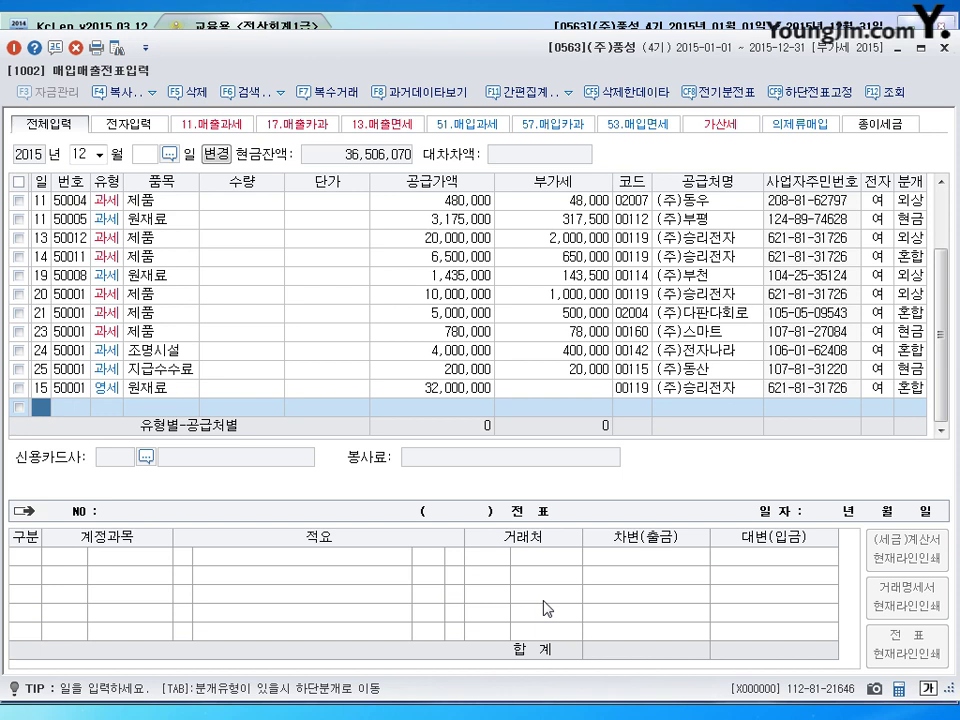
Step: Start a new December line dated the 29th and set its type to 11 과세
{"action": "type", "text": "29"}
{"action": "key", "text": "Return"}
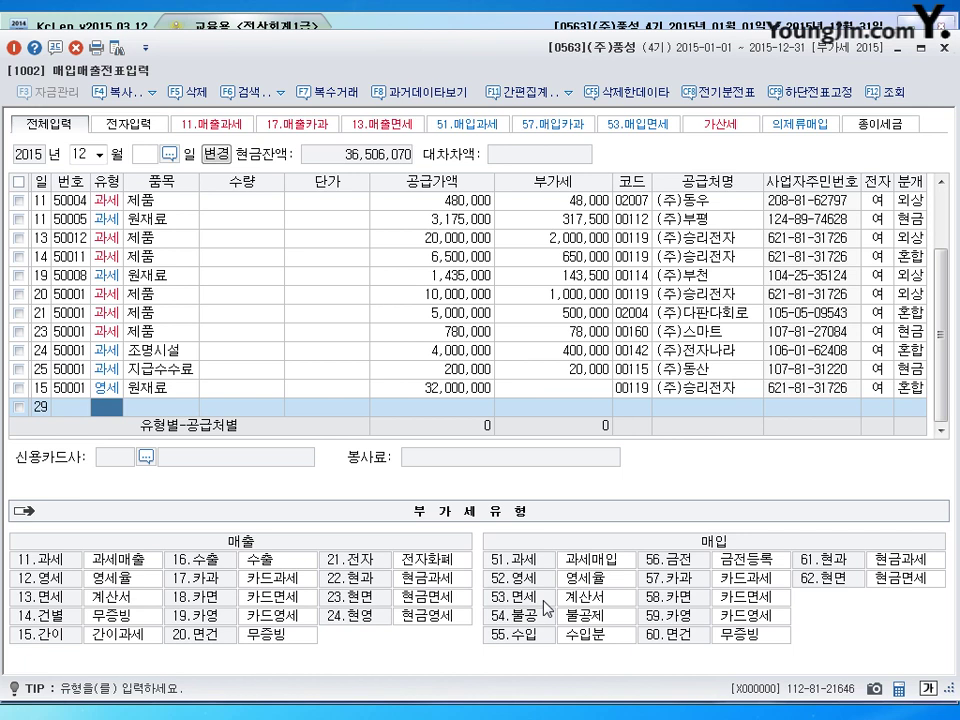
{"action": "type", "text": "11"}
{"action": "key", "text": "Return"}
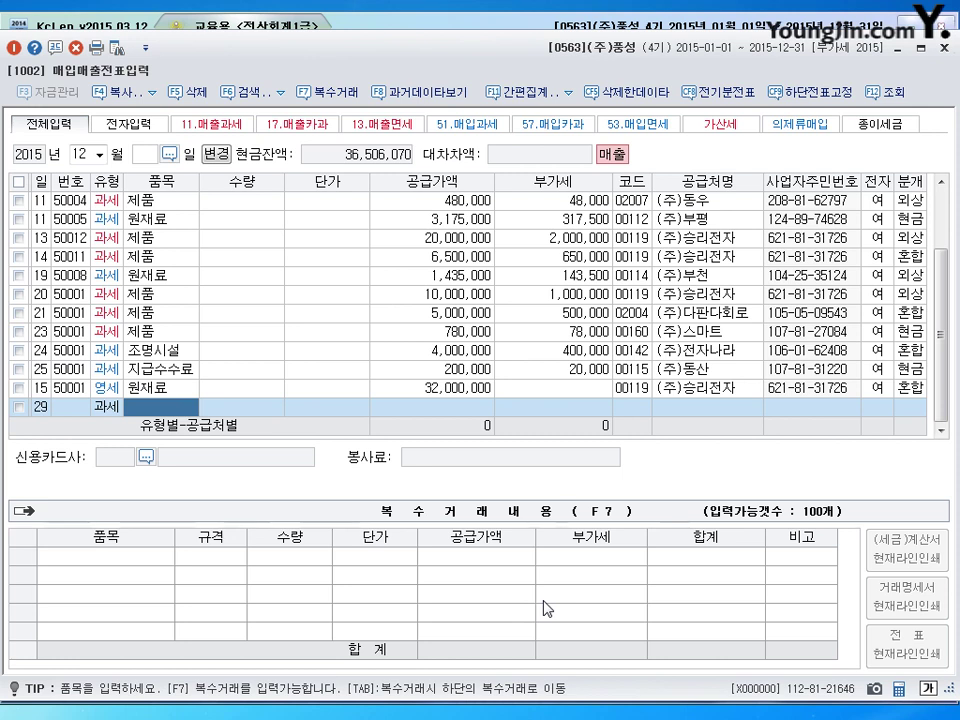
Step: Enter the item 휴대폰부품 with 수량 2,000 and 단가 4,200 on the December 29 line
{"action": "type", "text": "휴대"}
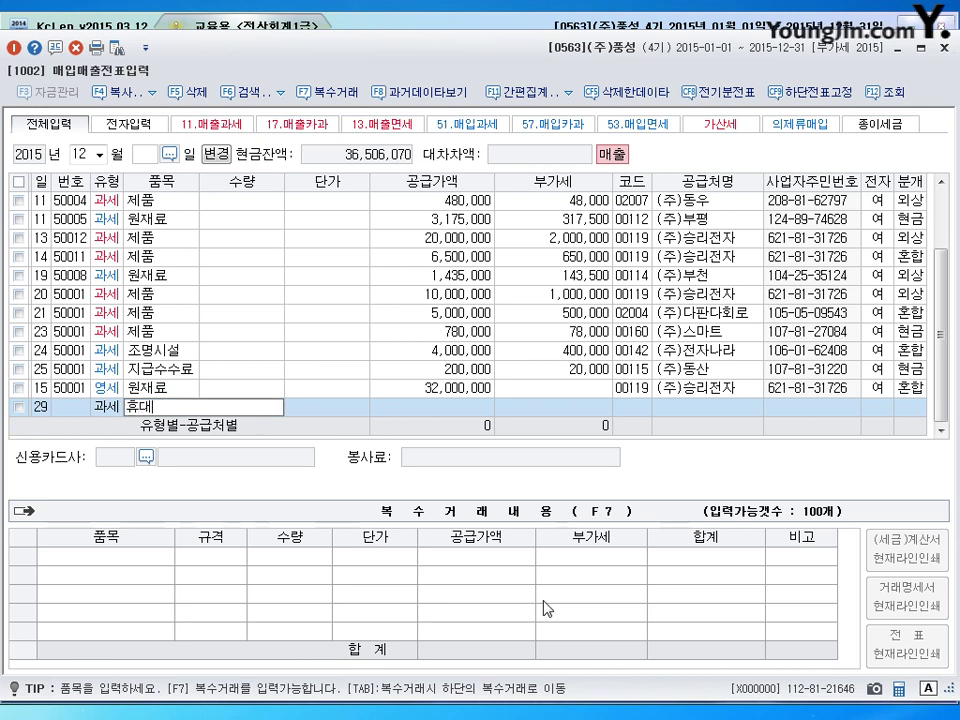
{"action": "type", "text": "폰부품"}
{"action": "key", "text": "Return"}
{"action": "key", "text": "Return"}
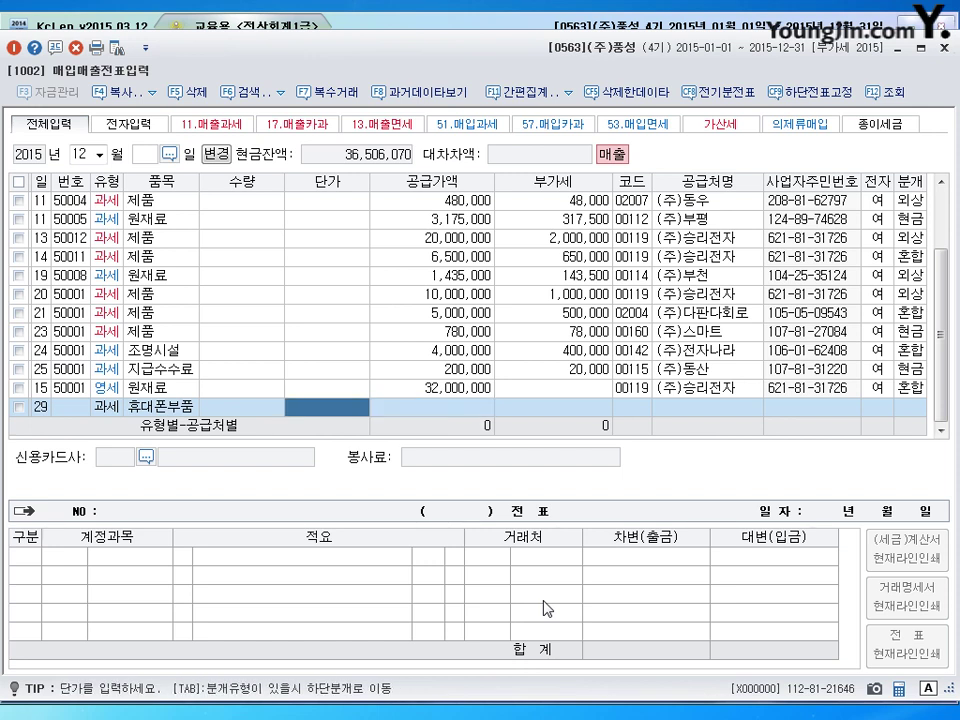
{"action": "key", "text": "Left"}
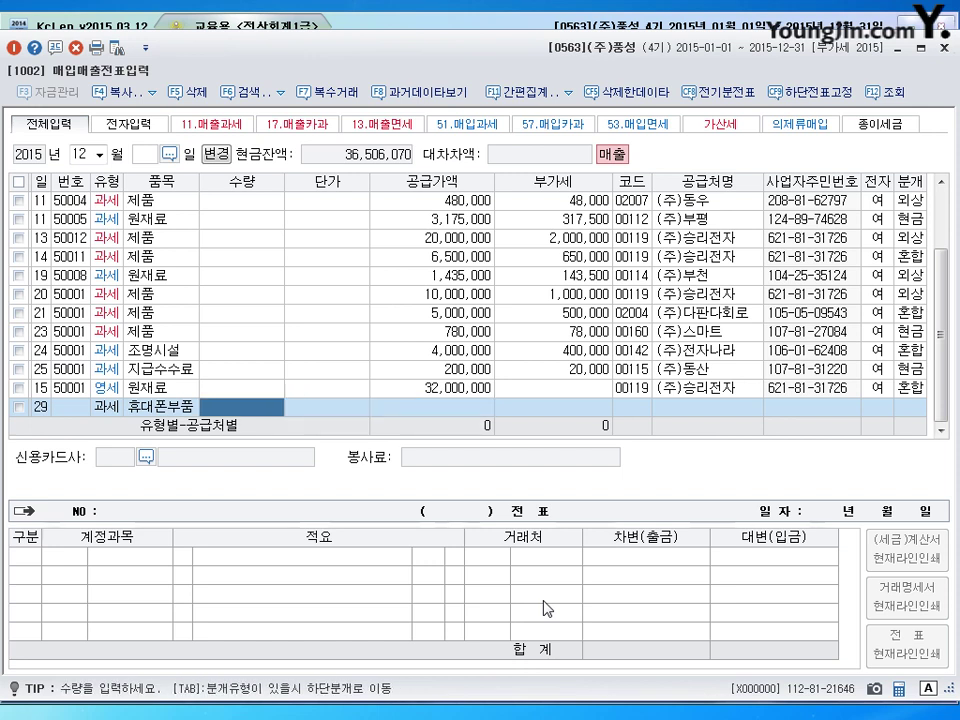
{"action": "type", "text": "2000"}
{"action": "key", "text": "Return"}
{"action": "type", "text": "4"}
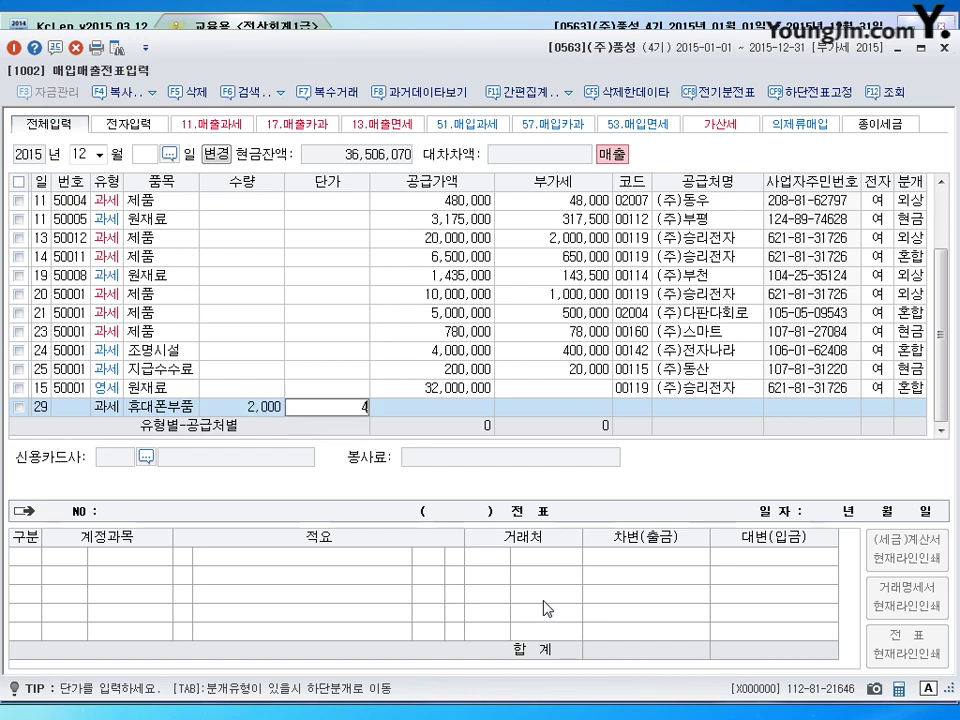
{"action": "type", "text": ",200"}
{"action": "key", "text": "Return"}
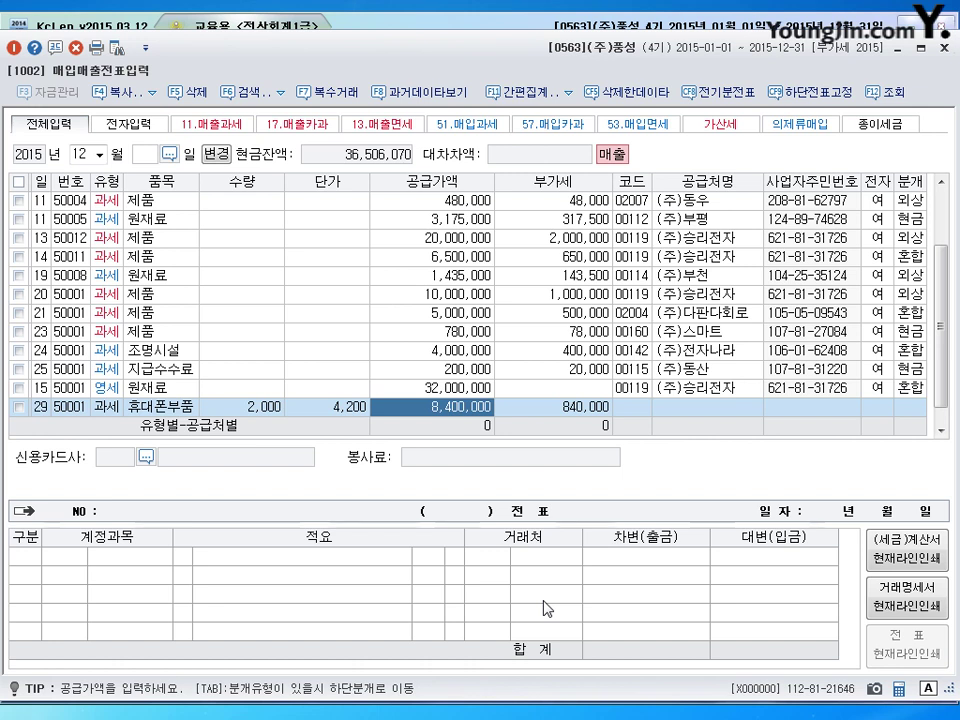
{"action": "key", "text": "shift+Tab"}
{"action": "key", "text": "shift+Tab"}
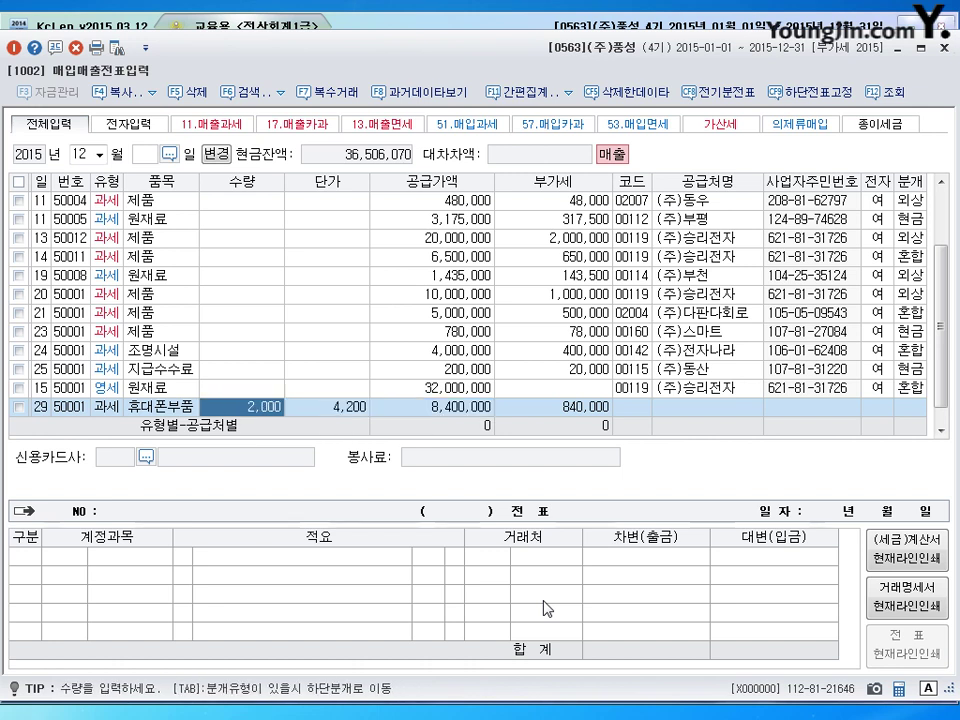
Step: Set the 공급처 of the December 29 line to 대성기업 (code 00180)
{"action": "key", "text": "Return"}
{"action": "key", "text": "Return"}
{"action": "key", "text": "Return"}
{"action": "key", "text": "Return"}
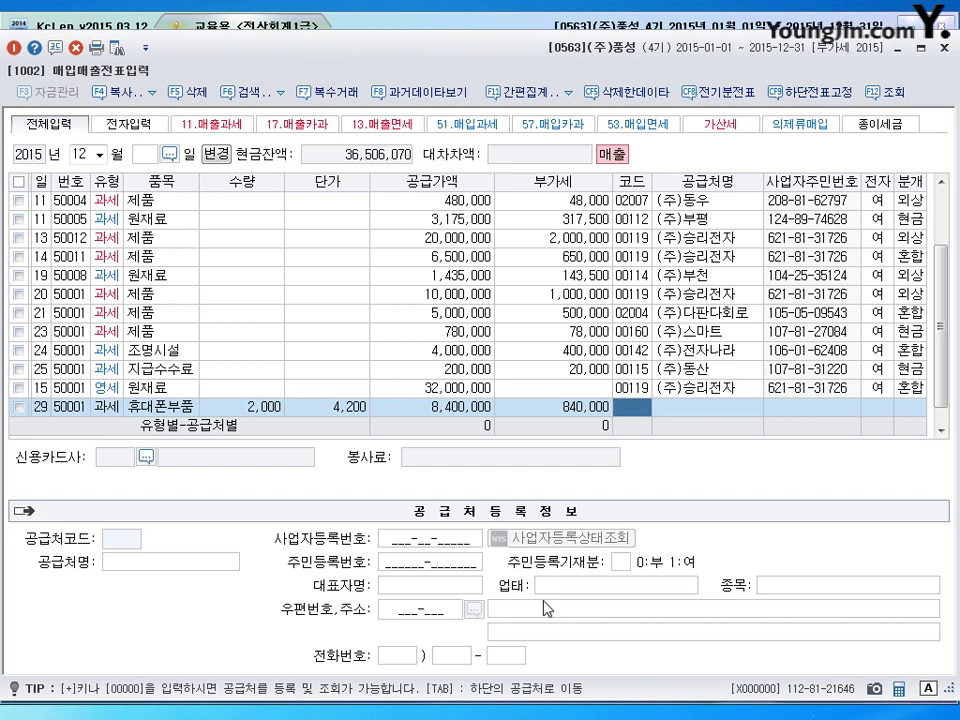
{"action": "type", "text": "대성"}
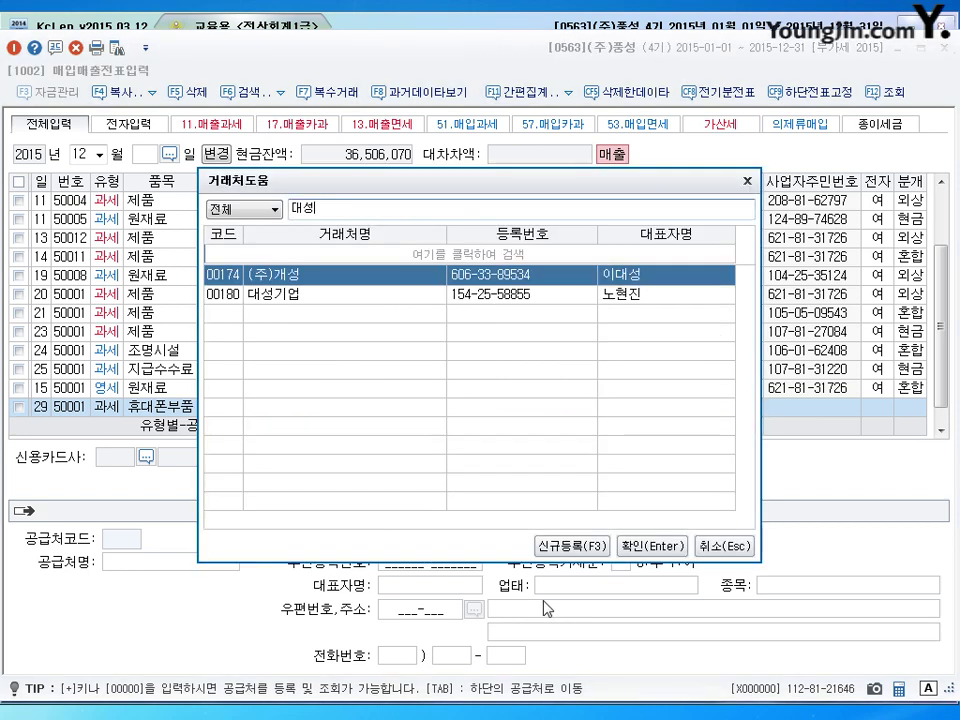
{"action": "key", "text": "Return"}
{"action": "type", "text": "대성"}
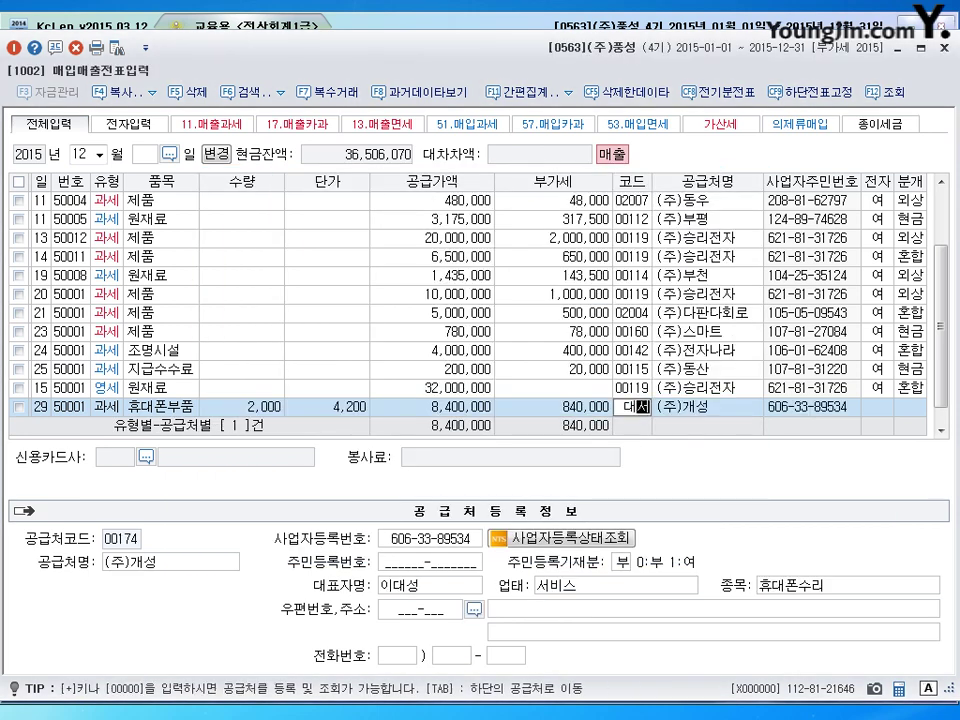
{"action": "key", "text": "Return"}
{"action": "key", "text": "Down"}
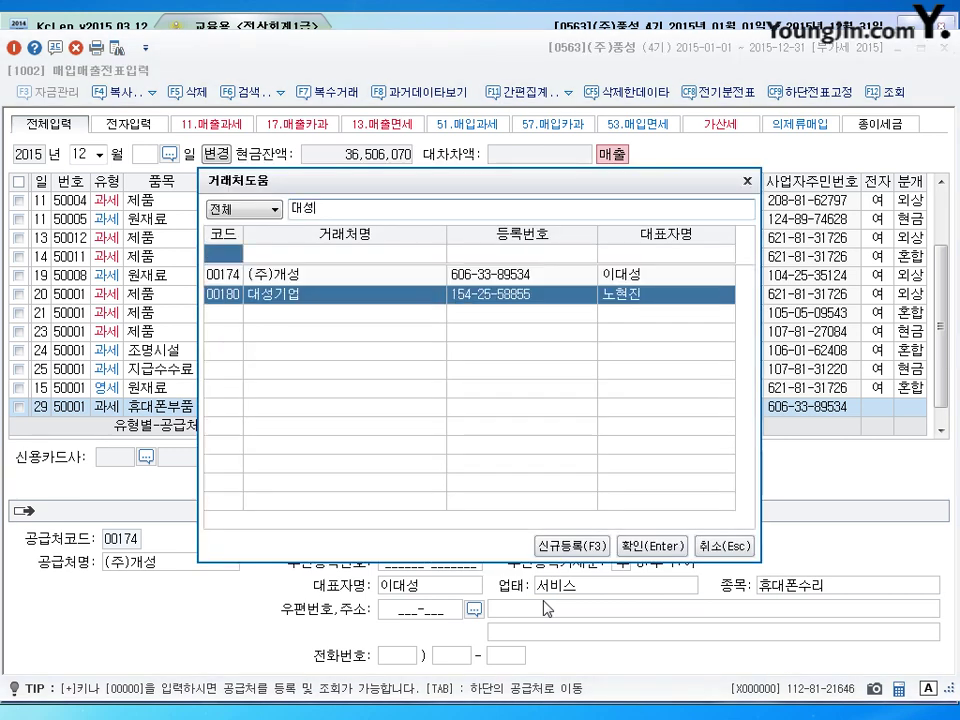
{"action": "key", "text": "Return"}
{"action": "key", "text": "Return"}
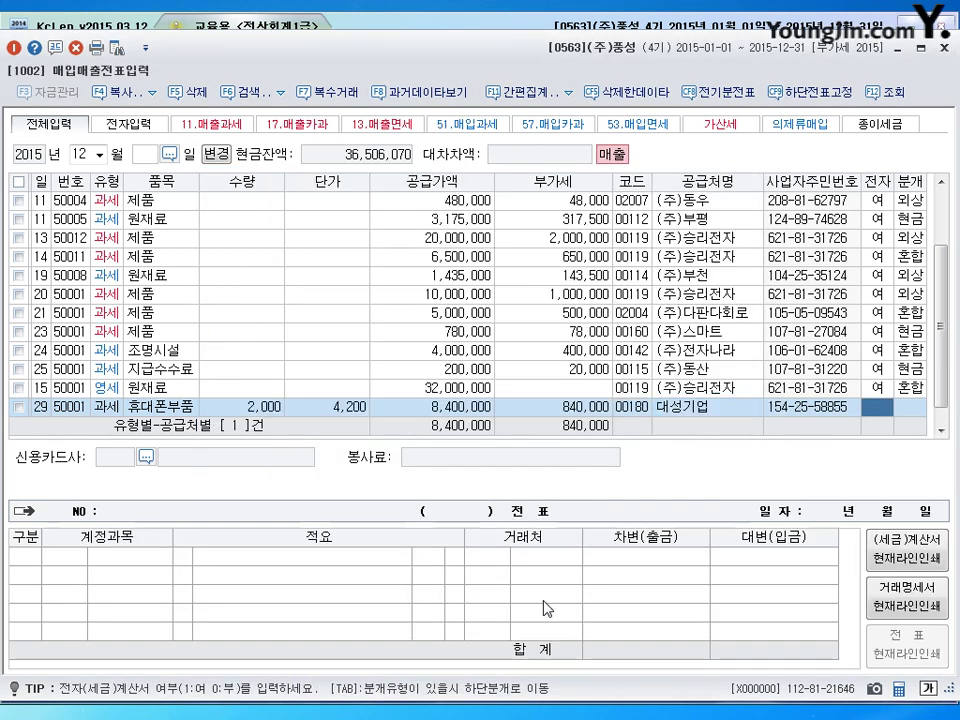
Step: Mark the December 29 line as an electronic invoice (전자 여) and set its 분개 type to 3 혼합
{"action": "type", "text": "1"}
{"action": "key", "text": "Return"}
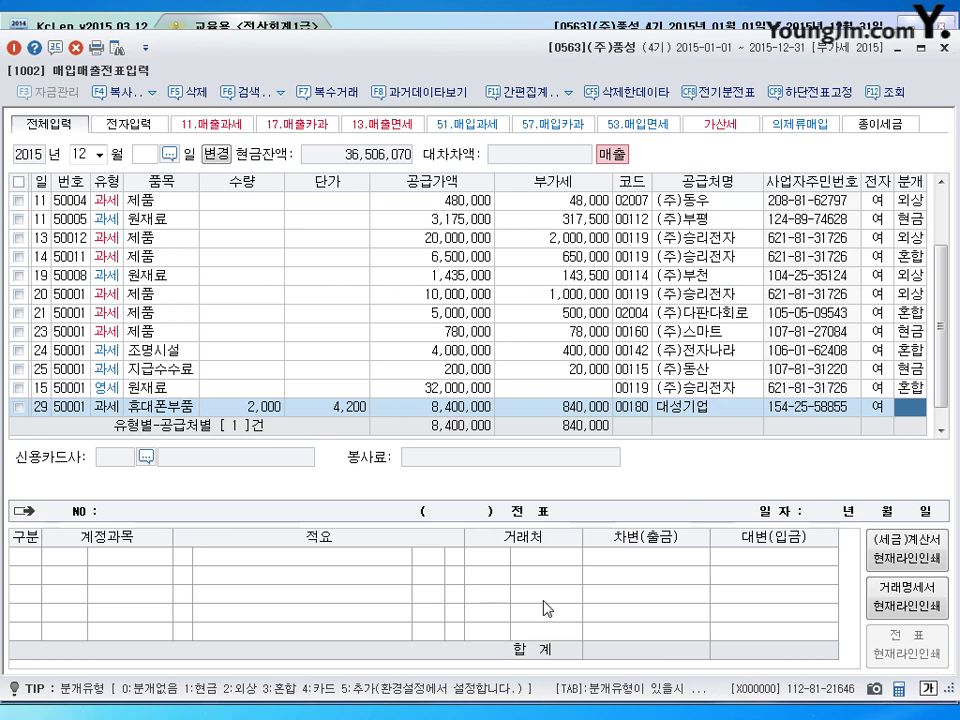
{"action": "type", "text": "3"}
{"action": "key", "text": "Return"}
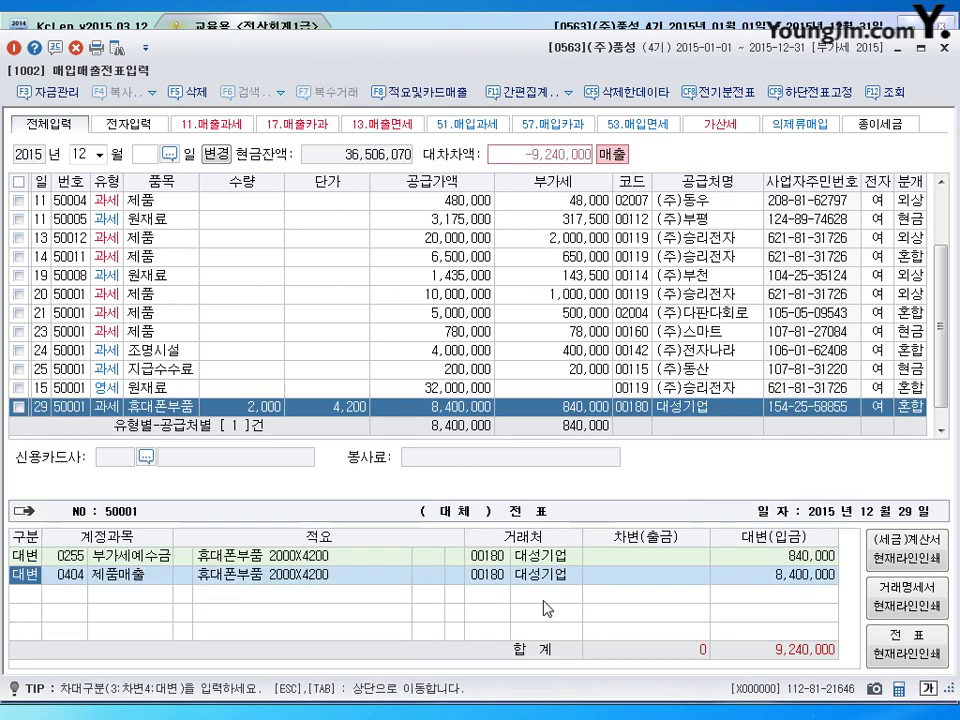
Step: Add a 차변 line for account 0101 현금 of 1,240,000 to the December 29 voucher
{"action": "key", "text": "Return"}
{"action": "key", "text": "Return"}
{"action": "key", "text": "Return"}
{"action": "key", "text": "Return"}
{"action": "type", "text": "3"}
{"action": "key", "text": "Return"}
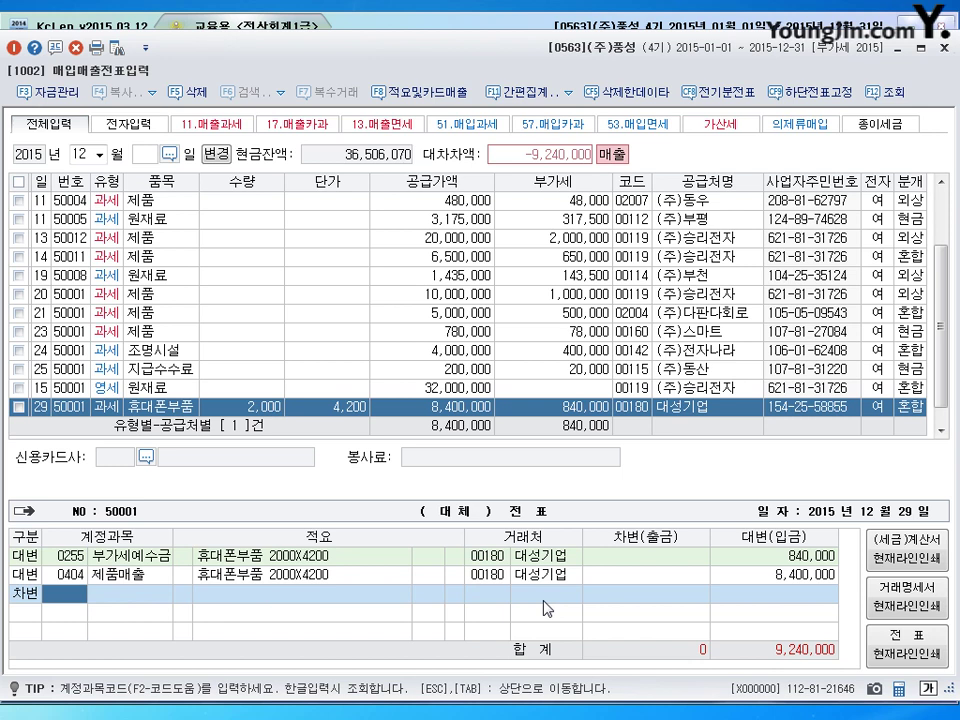
{"action": "type", "text": "101"}
{"action": "key", "text": "Return"}
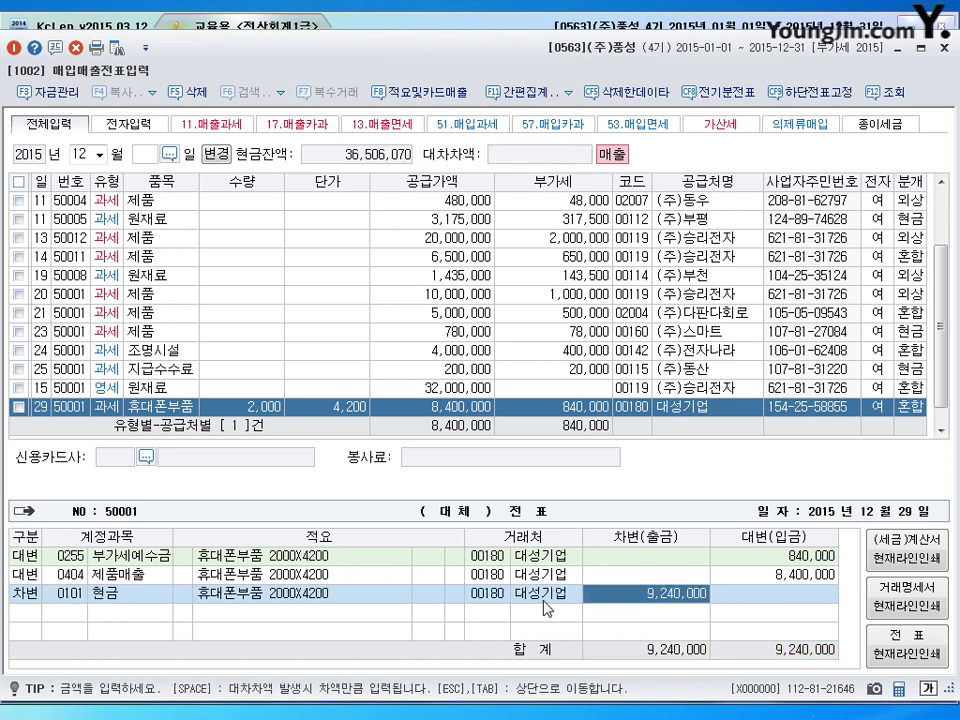
{"action": "type", "text": "1240000"}
{"action": "key", "text": "Return"}
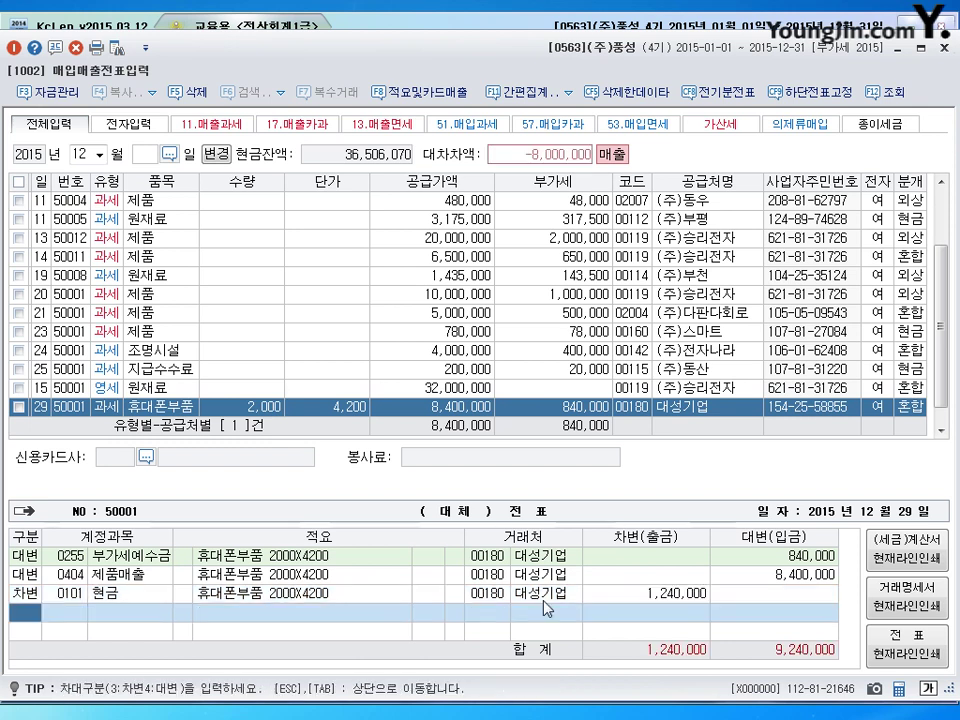
Step: Add a 차변 line for account 0110 받을어음 of 5,500,000 to the December 29 voucher
{"action": "type", "text": "3"}
{"action": "key", "text": "Return"}
{"action": "type", "text": "1"}
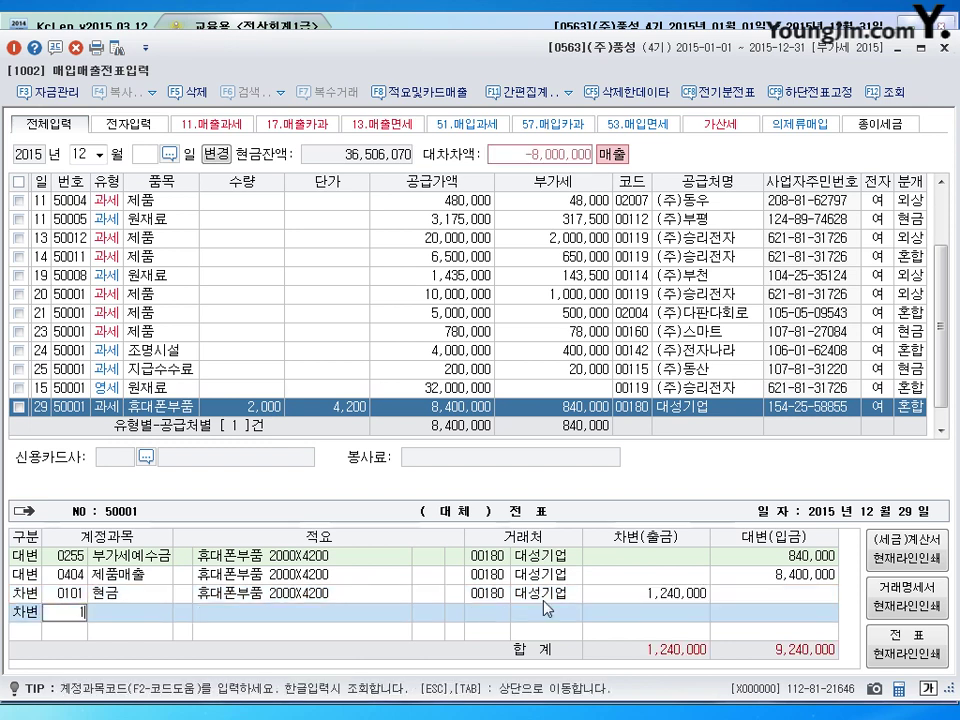
{"action": "type", "text": "10"}
{"action": "key", "text": "Return"}
{"action": "type", "text": "5500000"}
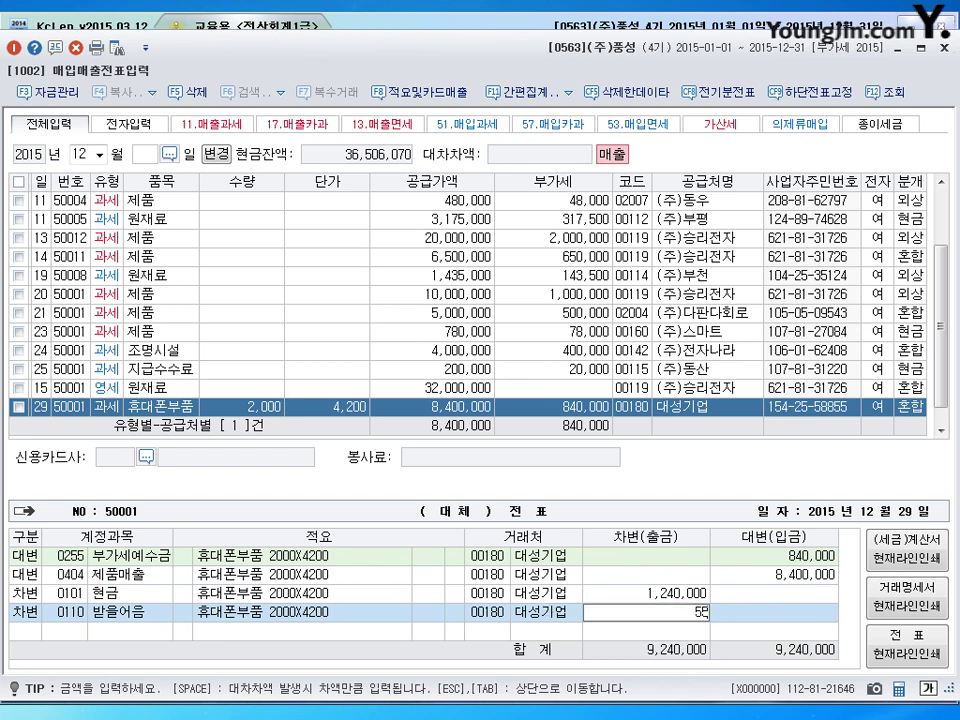
{"action": "key", "text": "Return"}
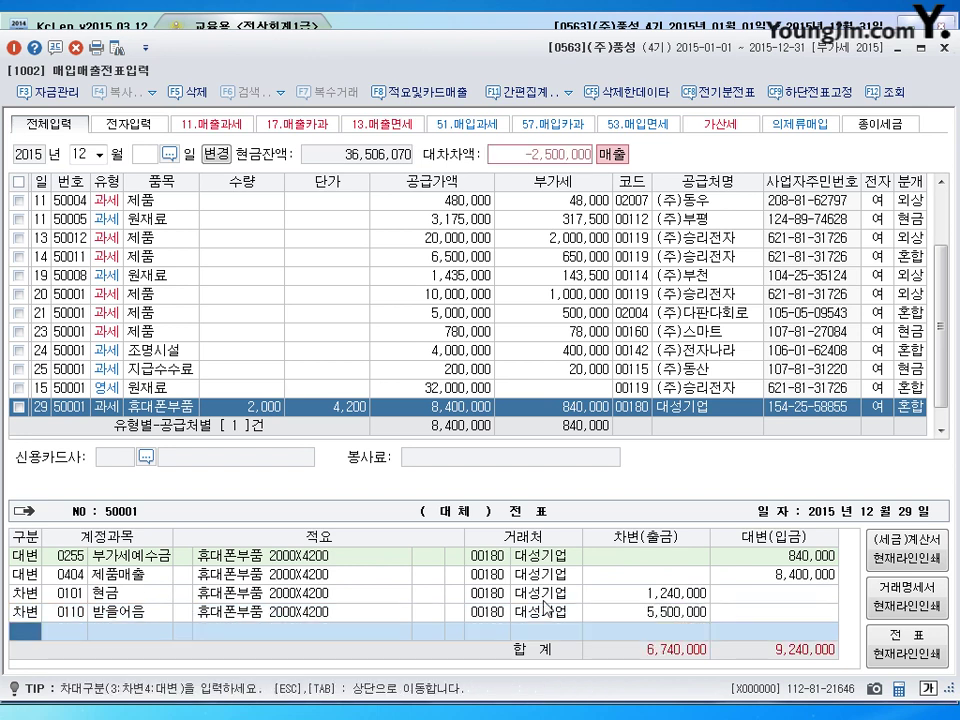
Step: Balance the December 29 voucher with a 차변 line for account 0108 외상매출금 of 2,500,000
{"action": "type", "text": "3"}
{"action": "key", "text": "Return"}
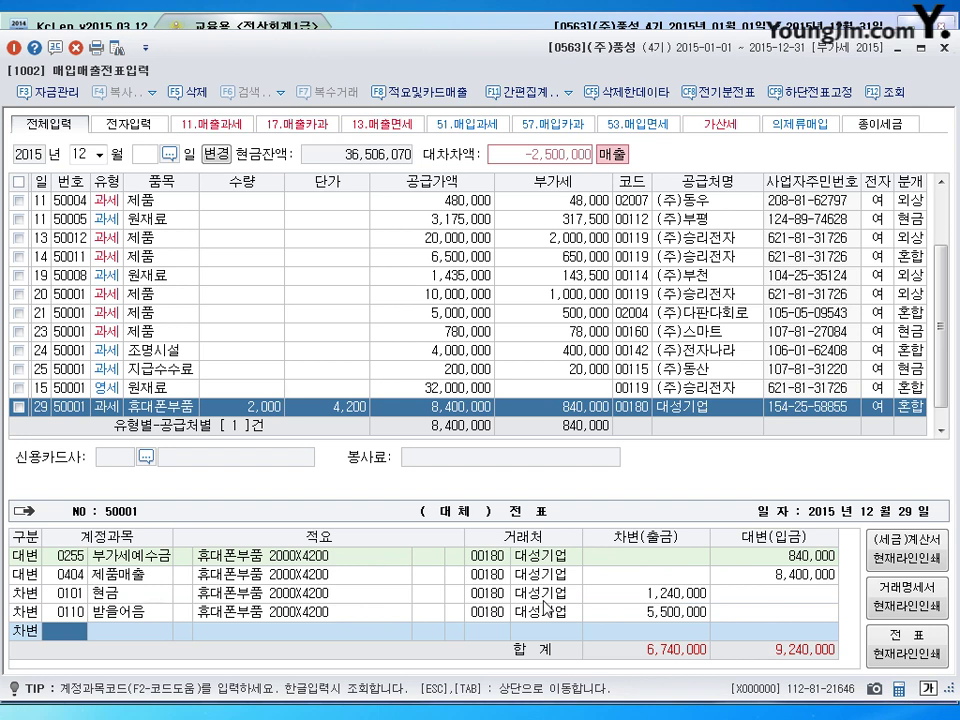
{"action": "type", "text": "108"}
{"action": "key", "text": "Return"}
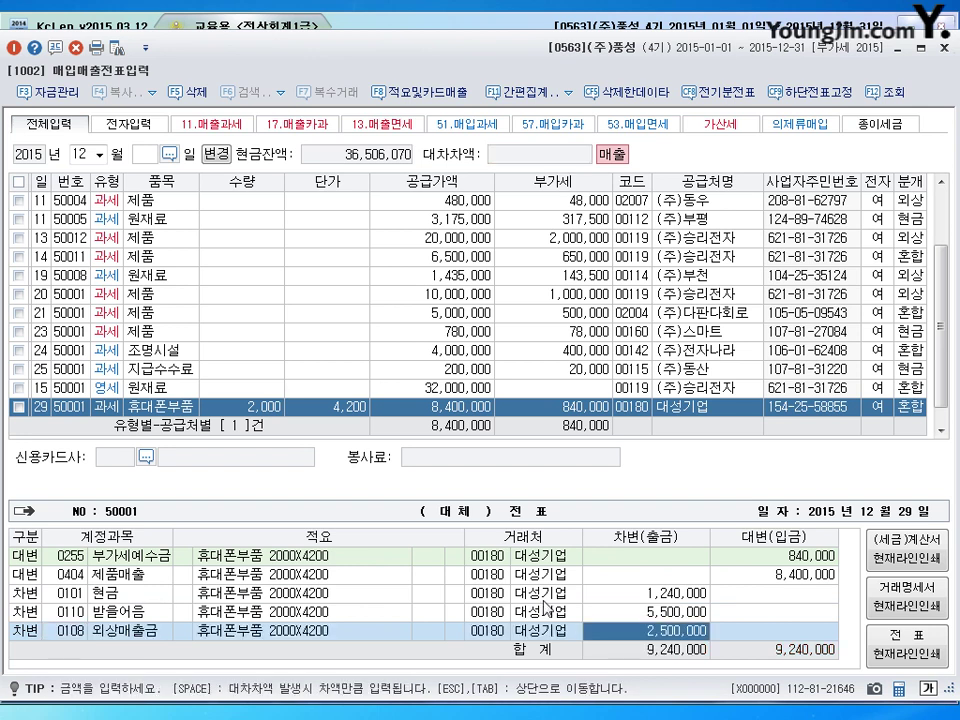
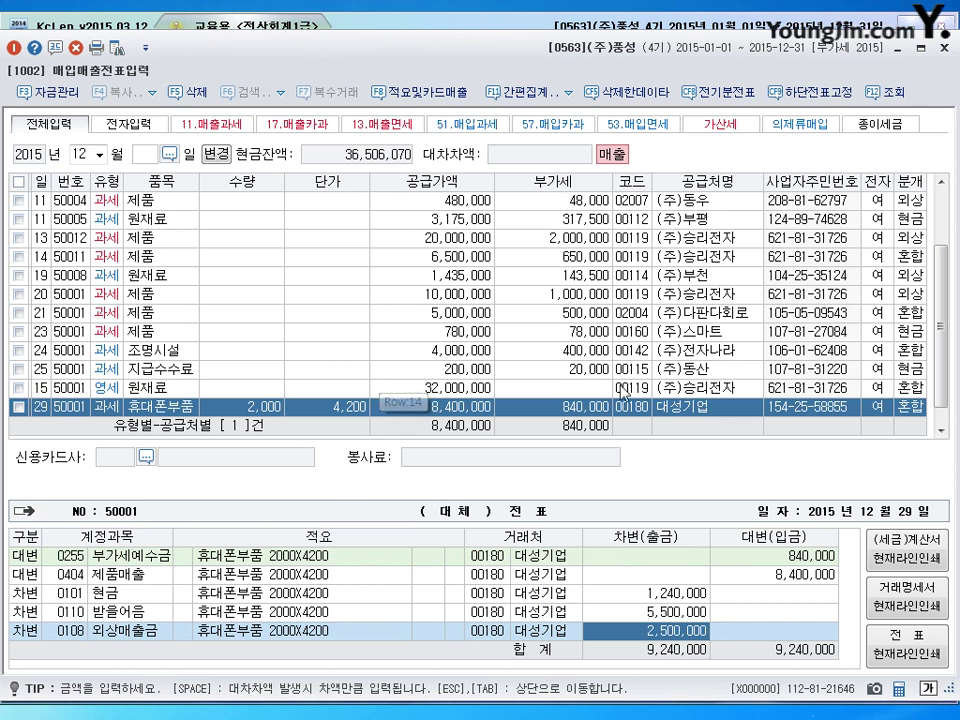
{"action": "key", "text": "Down"}
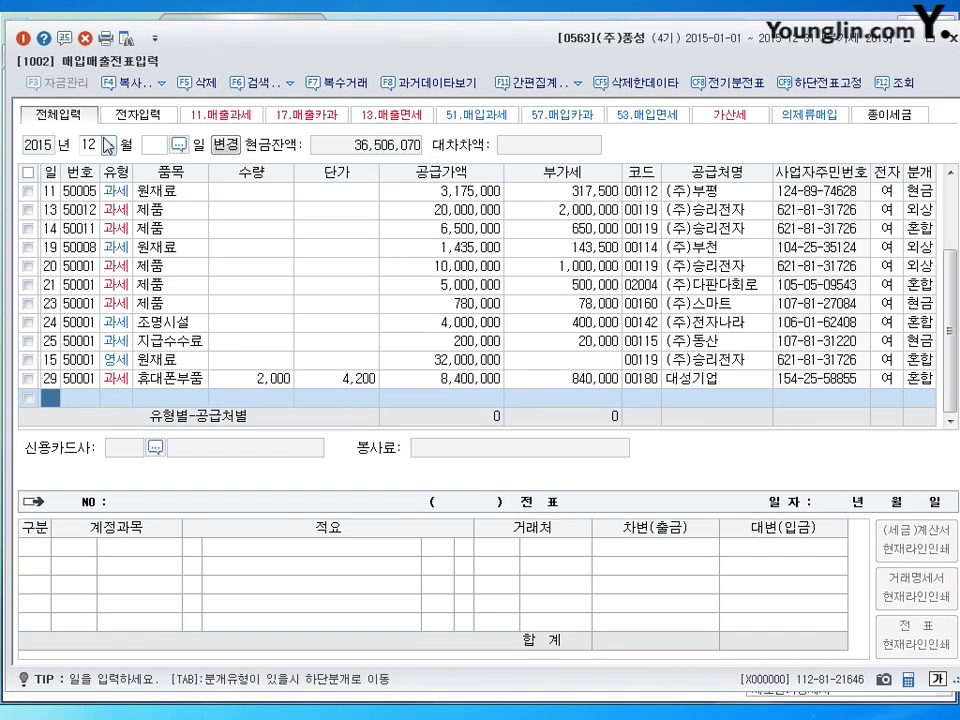
Step: Open the purchase/sales vouchers for August 19 and inspect the 기념품 entry's type and journal lines
{"action": "key", "text": "shift+Tab"}
{"action": "type", "text": "08"}
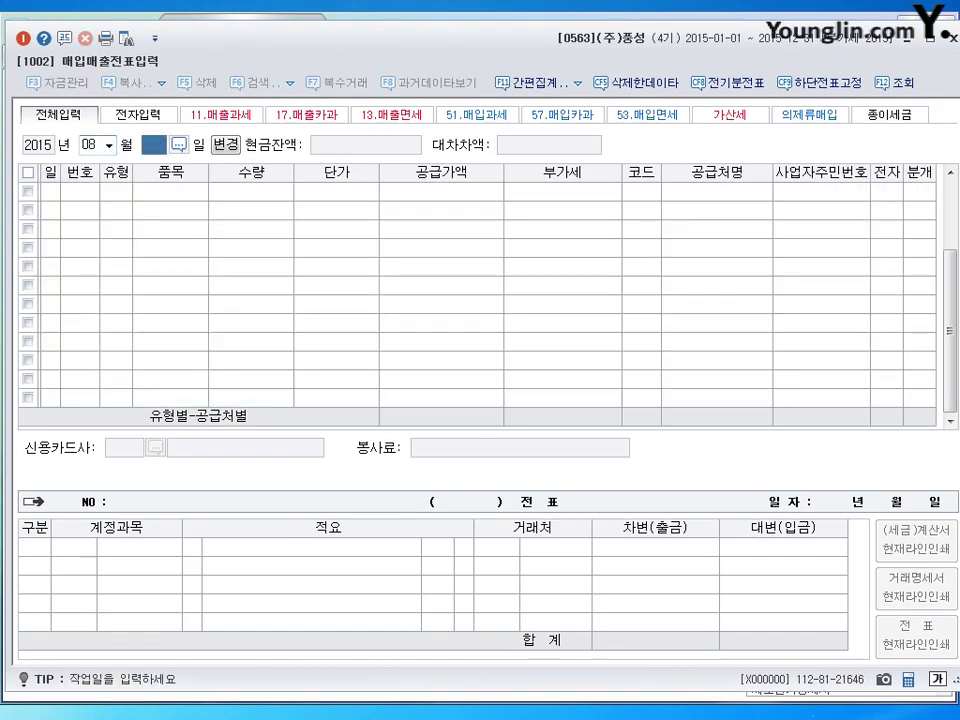
{"action": "type", "text": "19"}
{"action": "key", "text": "Return"}
{"action": "left_click", "coordinate": [128, 199]}
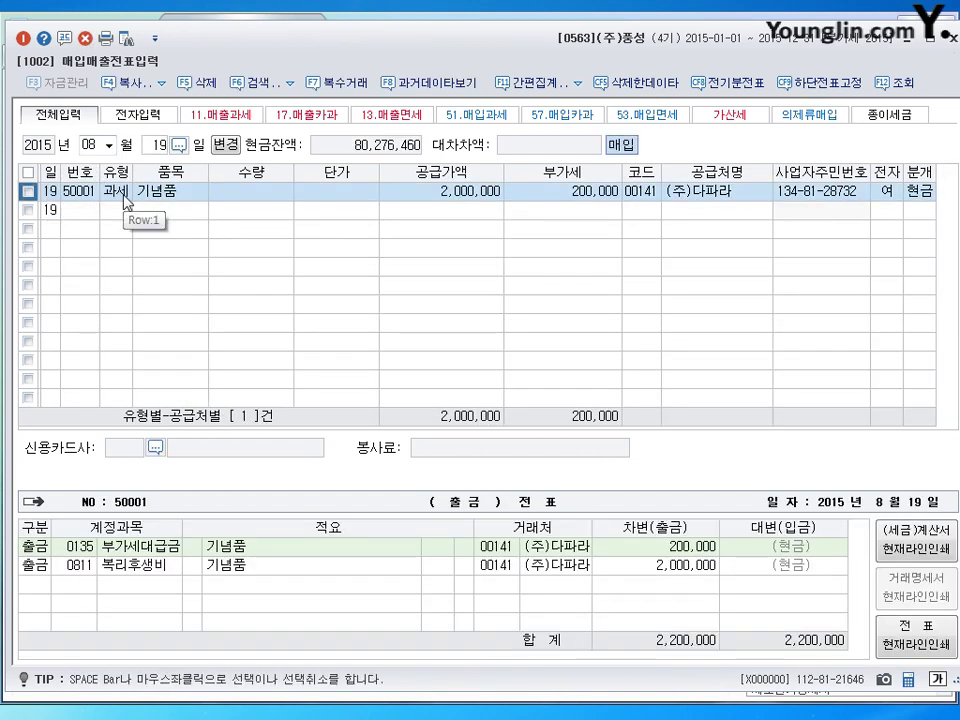
{"action": "left_click", "coordinate": [128, 199]}
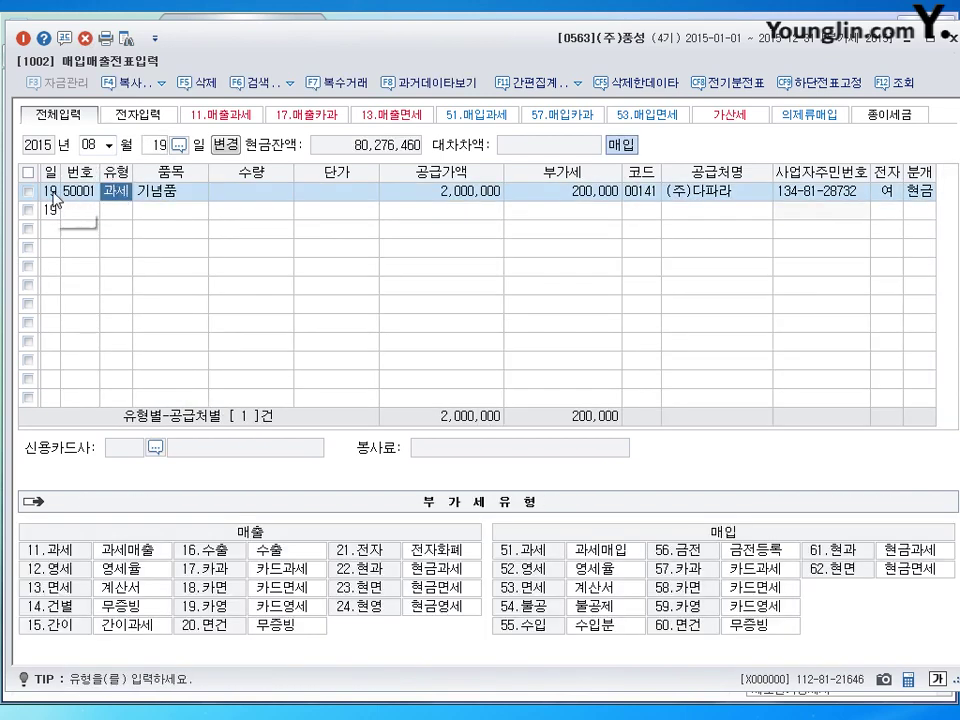
{"action": "key", "text": "Escape"}
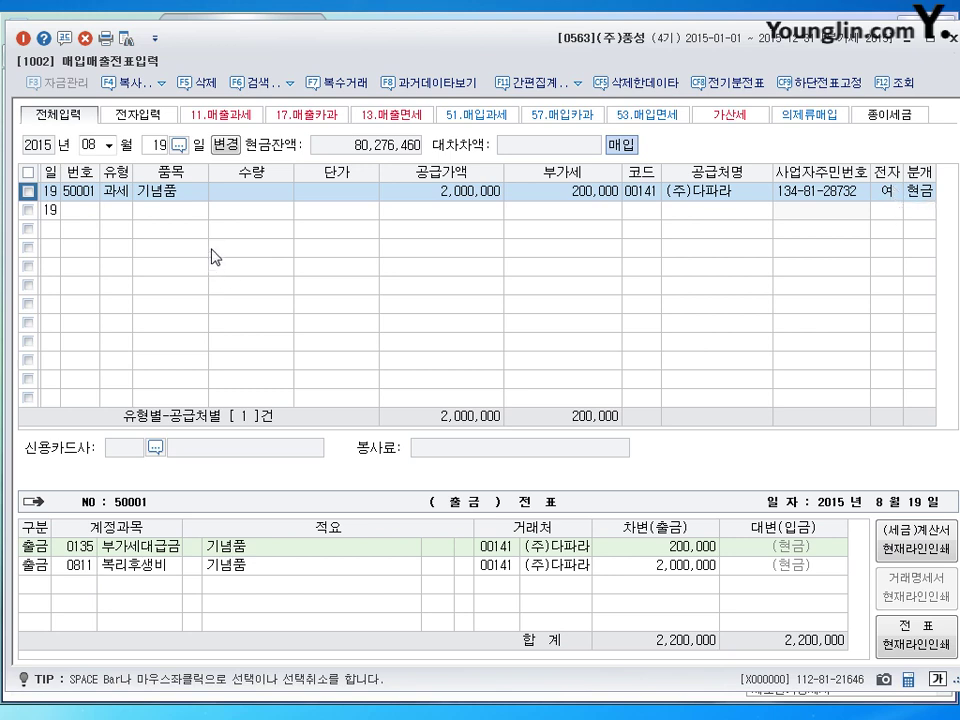
{"action": "key", "text": "shift+Tab"}
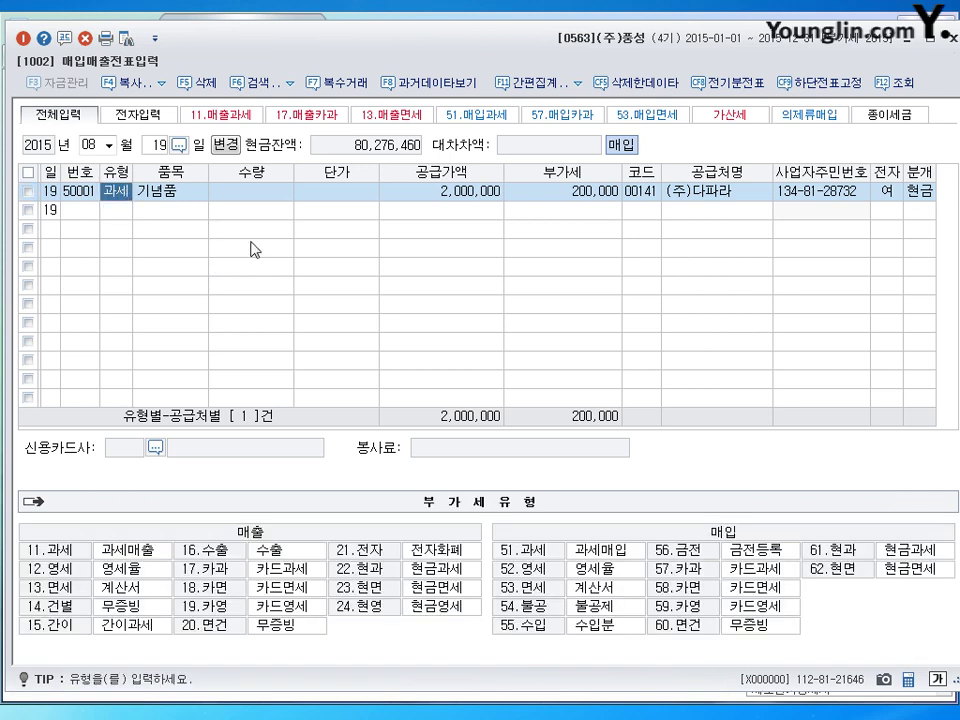
{"action": "left_click", "coordinate": [45, 190]}
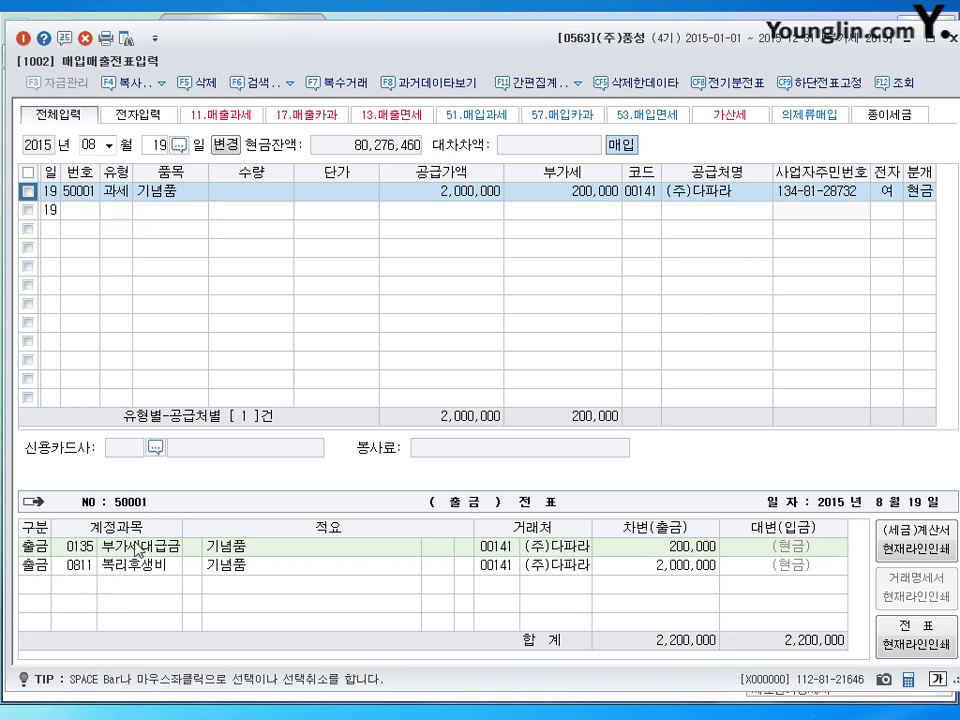
Step: Change the type of the August 19 기념품 voucher to 54 불공, keeping its item, amounts and supplier
{"action": "left_click", "coordinate": [121, 190]}
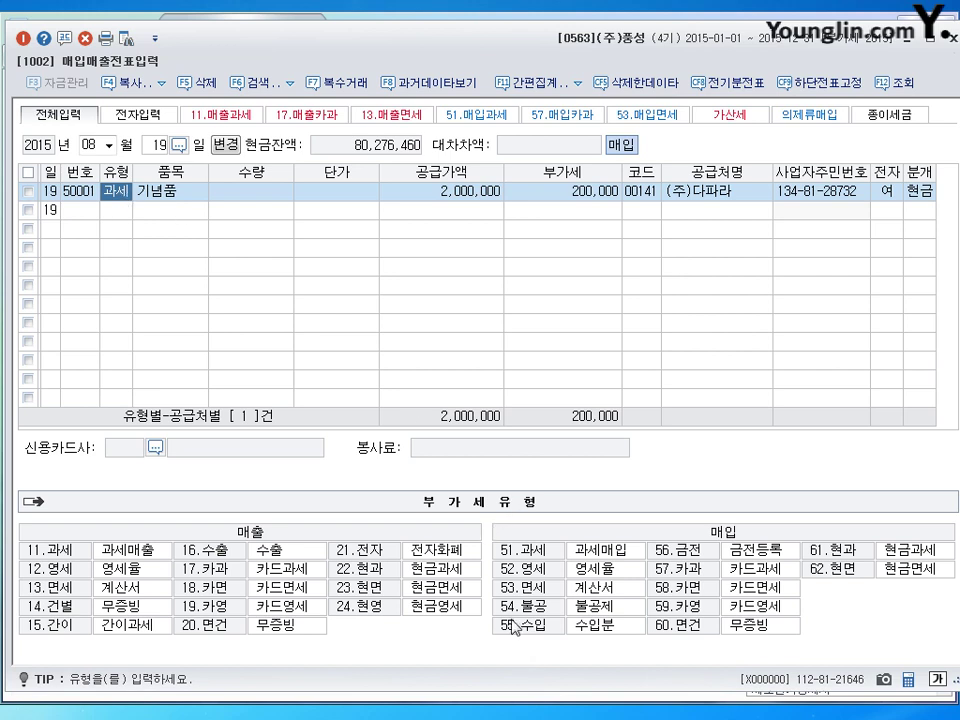
{"action": "type", "text": "54"}
{"action": "key", "text": "Return"}
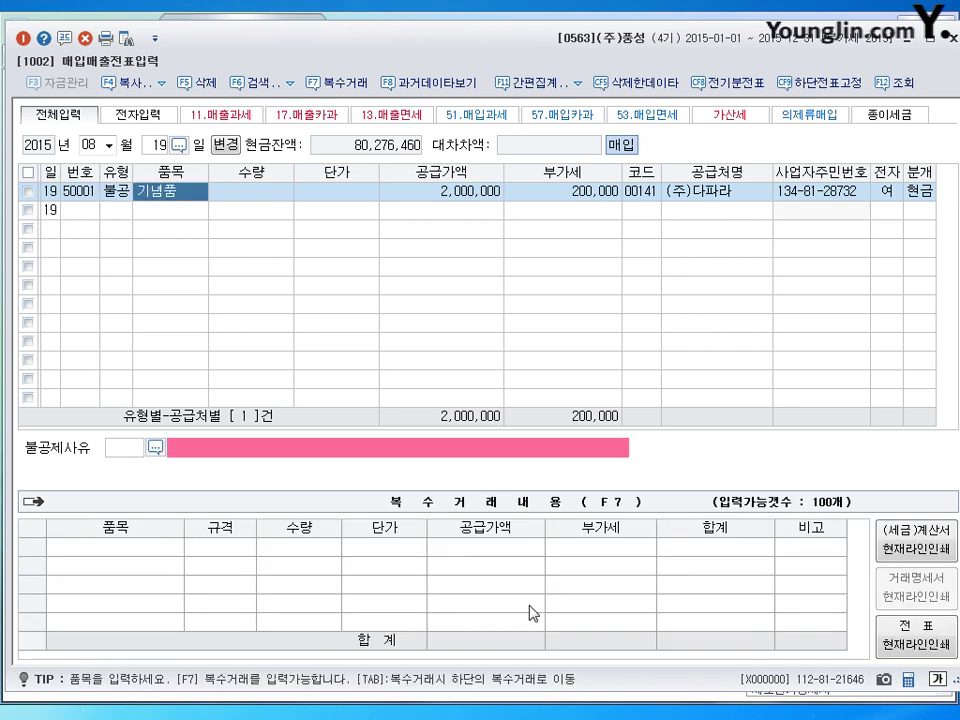
{"action": "key", "text": "Return"}
{"action": "key", "text": "Return"}
{"action": "key", "text": "Return"}
{"action": "key", "text": "Return"}
{"action": "key", "text": "Return"}
{"action": "key", "text": "Return"}
{"action": "key", "text": "Return"}
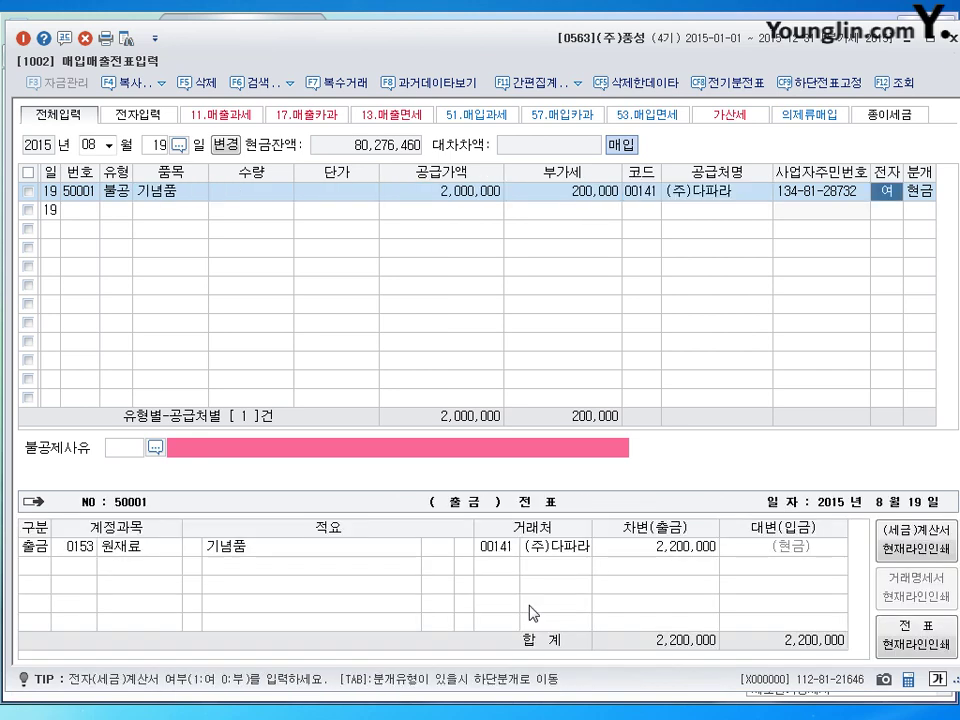
Step: Set the 불공제사유 of the August 19 기념품 voucher to ④접대비 및 이와 유사한 비용 관련
{"action": "key", "text": "Return"}
{"action": "key", "text": "Return"}
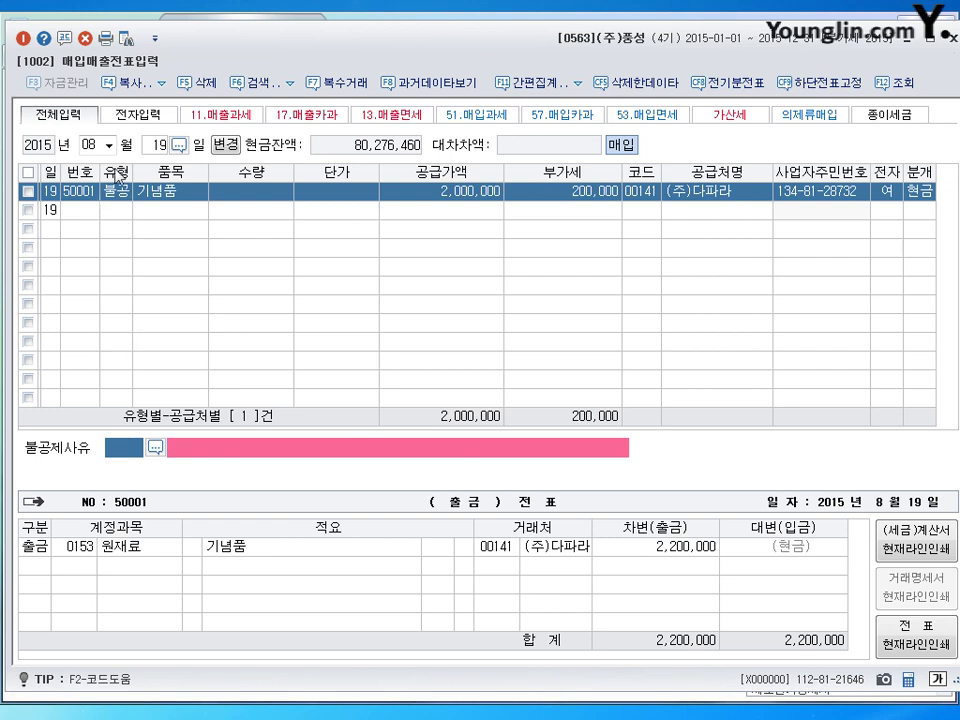
{"action": "left_click", "coordinate": [155, 447]}
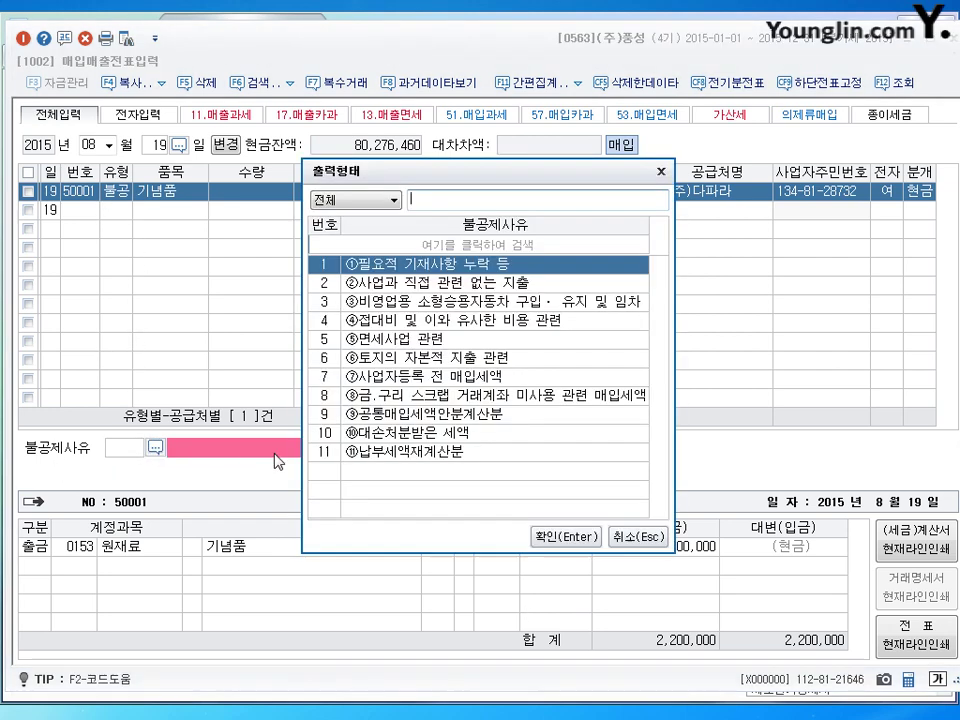
{"action": "left_click", "coordinate": [415, 322]}
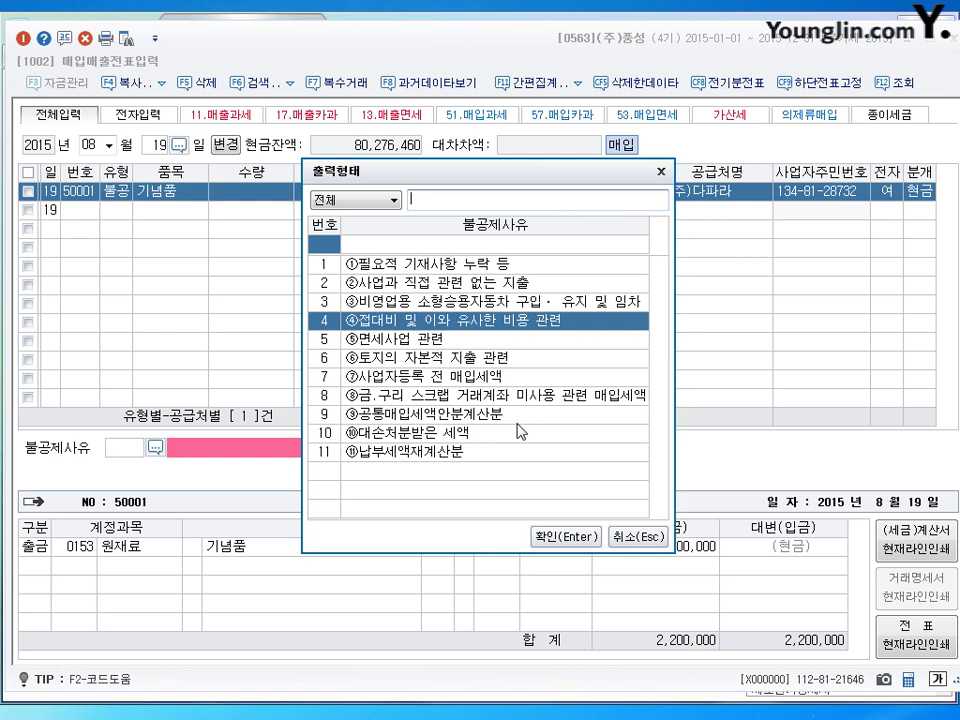
{"action": "left_click", "coordinate": [563, 541]}
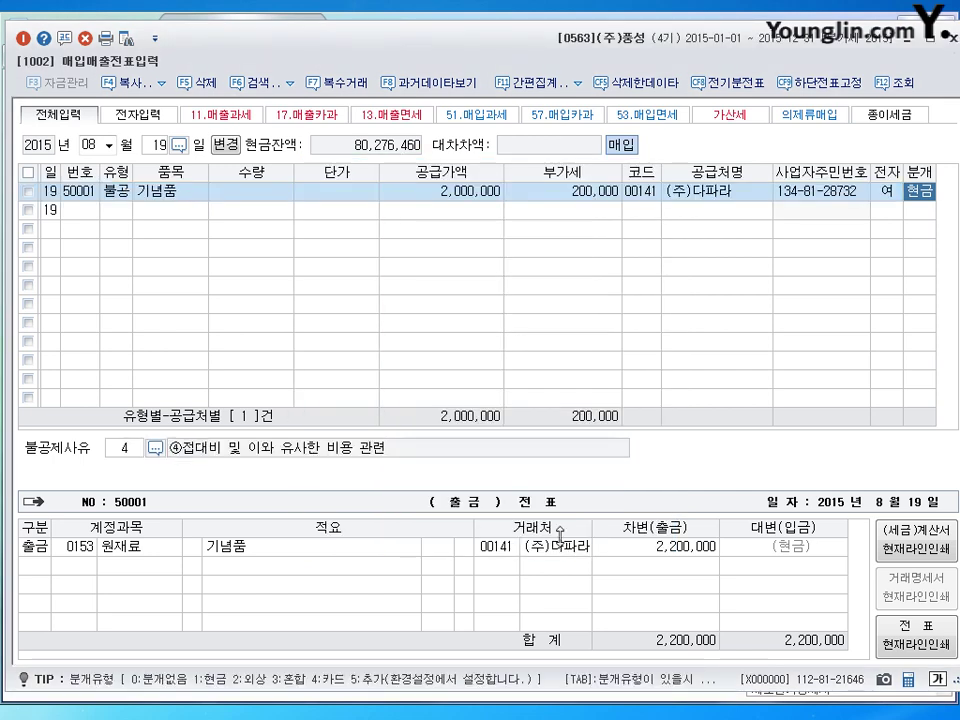
Step: Change the journal account of the August 19 기념품 voucher to 0813 접대비 and leave purchase/sales voucher entry
{"action": "key", "text": "Return"}
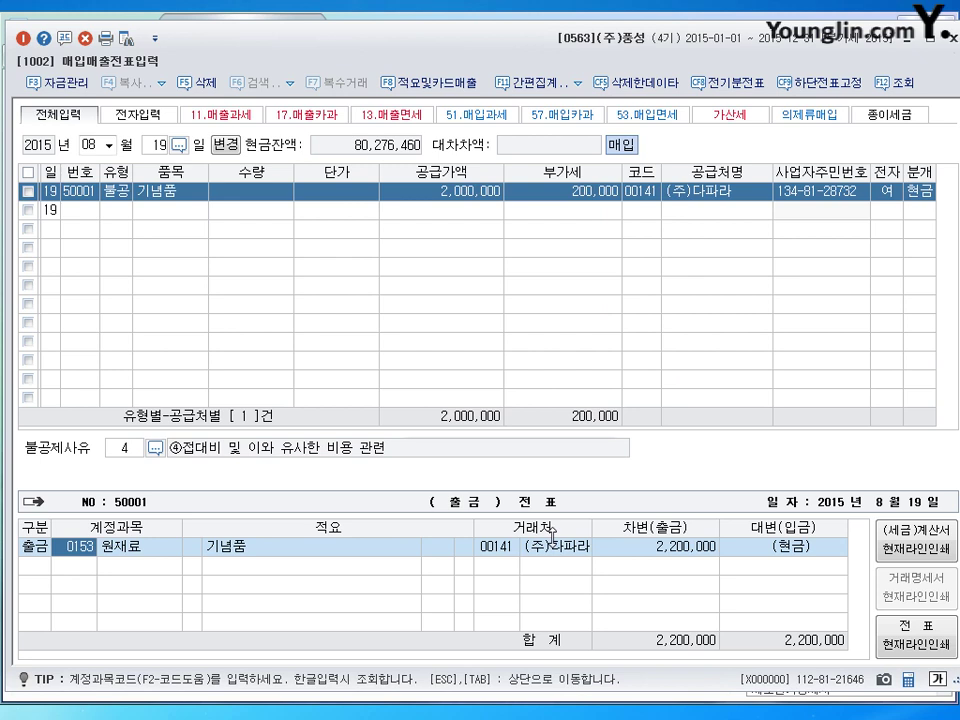
{"action": "type", "text": "0813"}
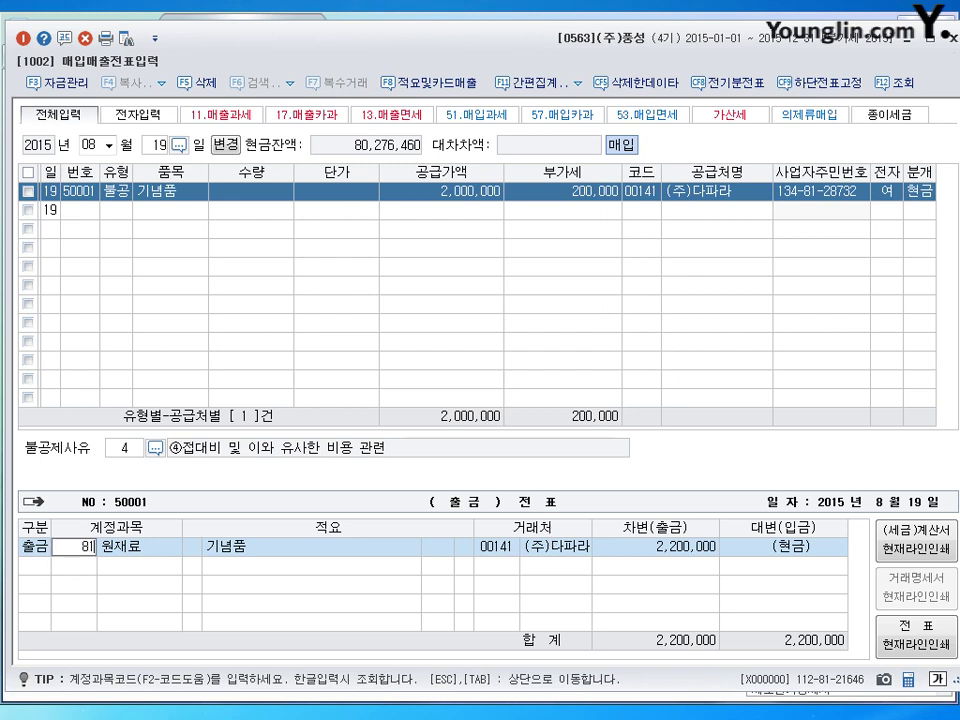
{"action": "key", "text": "Return"}
{"action": "key", "text": "Return"}
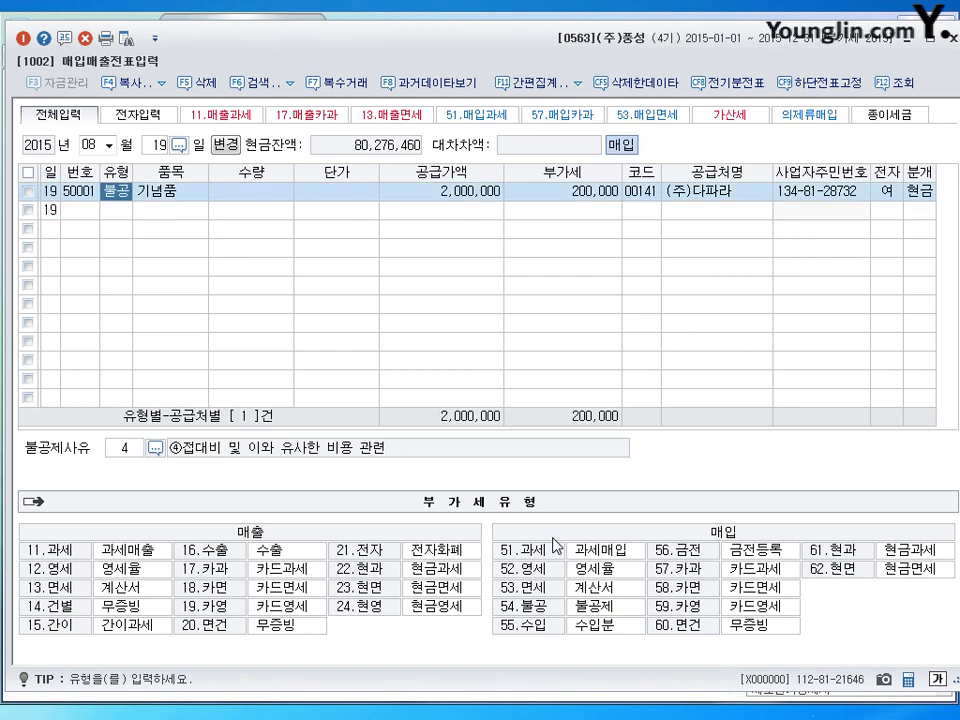
{"action": "left_click", "coordinate": [44, 197]}
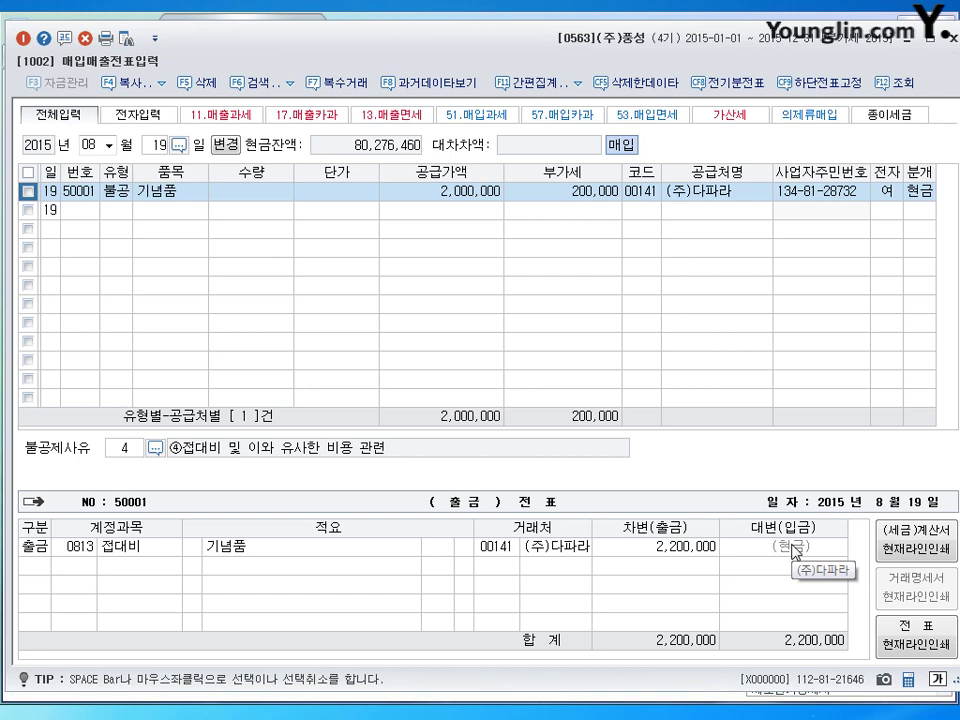
{"action": "key", "text": "Escape"}
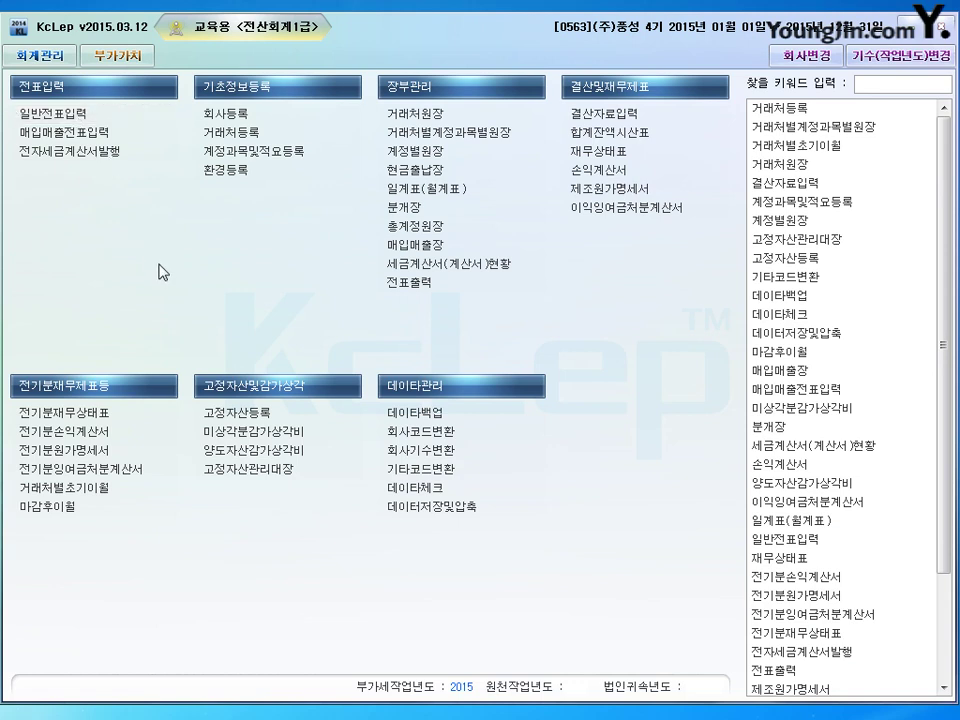
Step: In the August 14 general voucher, change the 대변 line's account to 0259 선수금, keeping (주)부평, and close voucher entry
{"action": "left_click", "coordinate": [88, 113]}
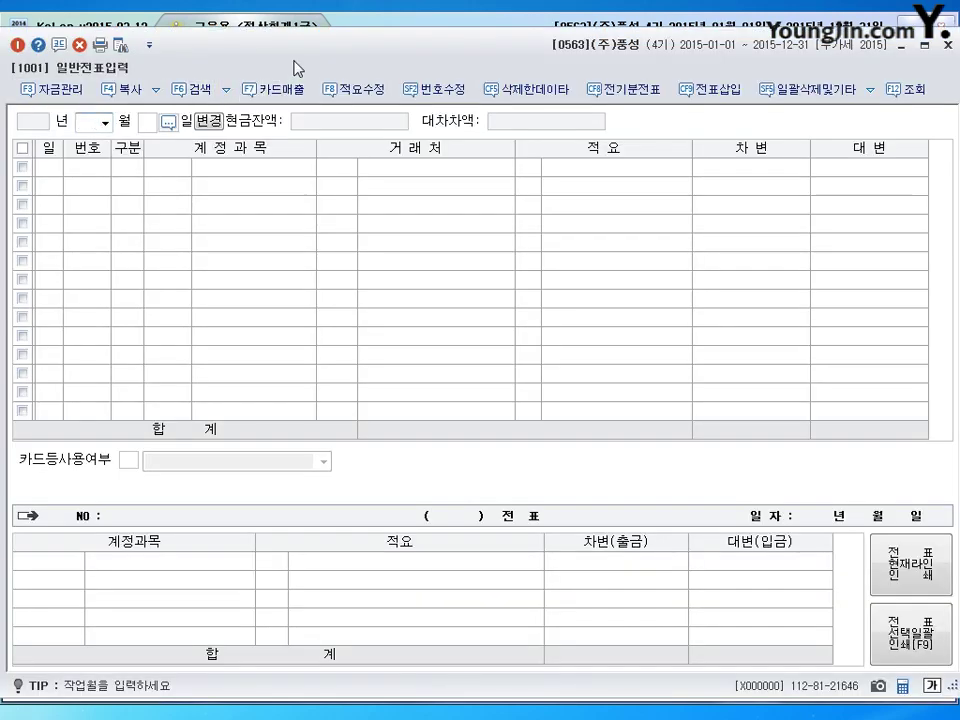
{"action": "type", "text": "08 월 14"}
{"action": "key", "text": "Return"}
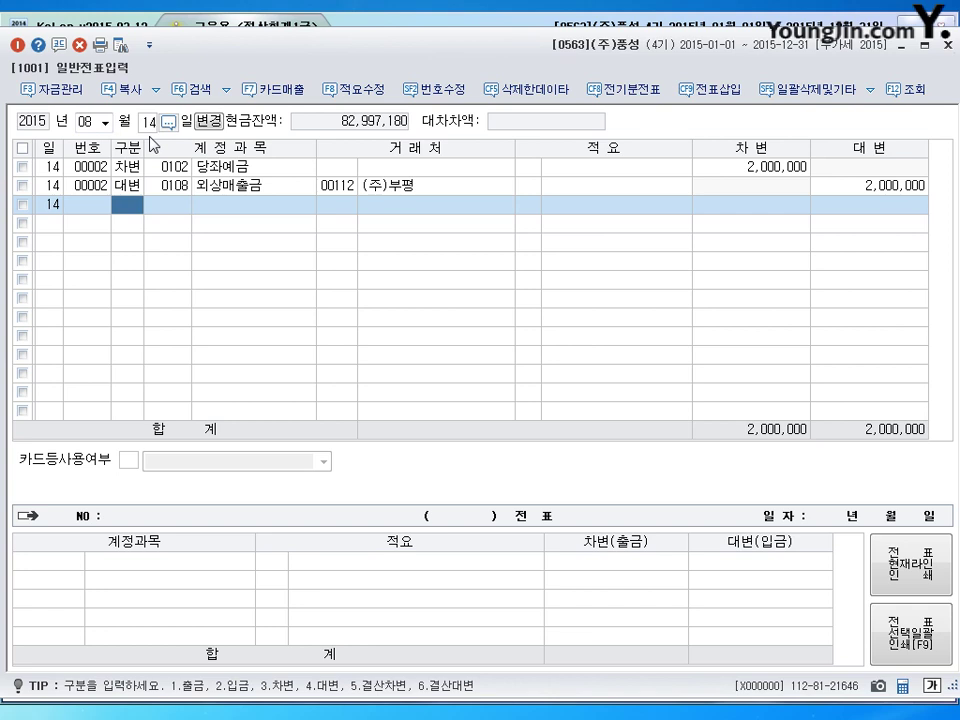
{"action": "left_click", "coordinate": [168, 186]}
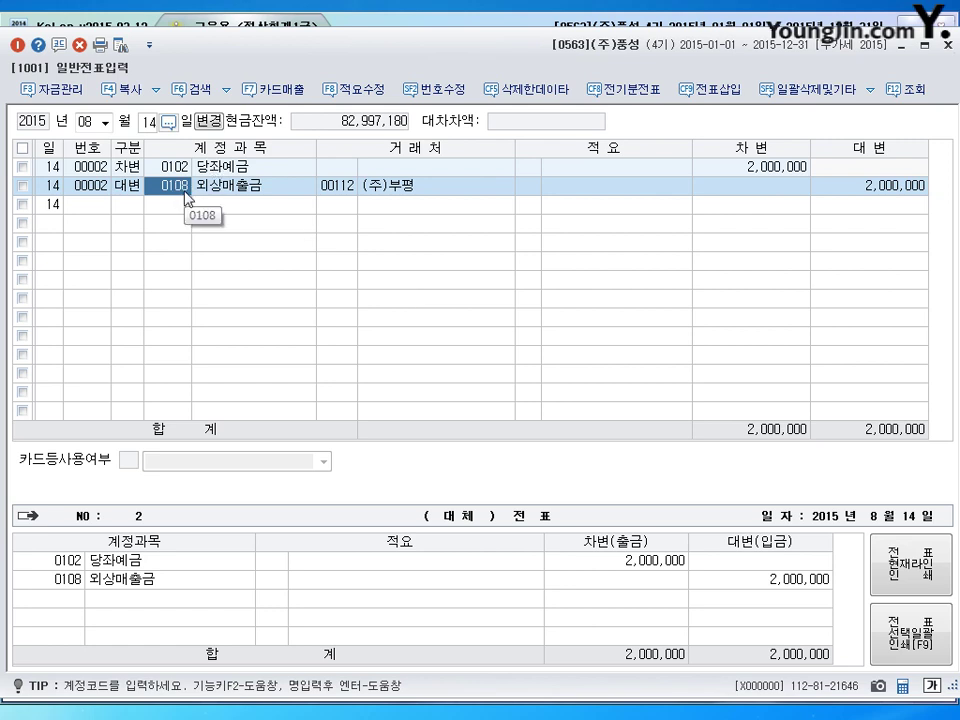
{"action": "type", "text": "259"}
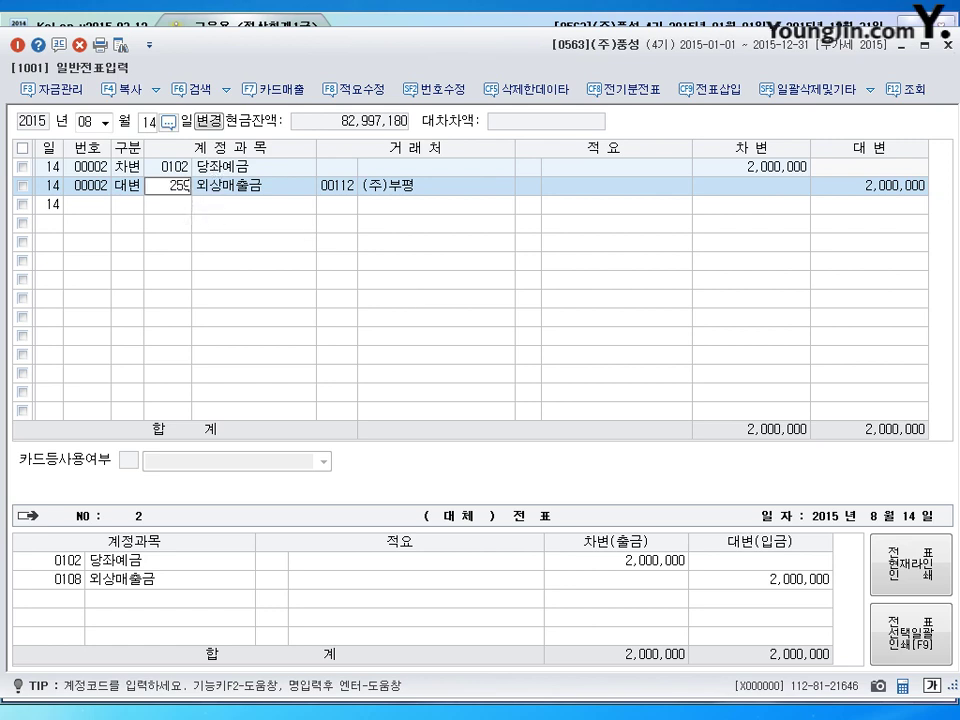
{"action": "key", "text": "Return"}
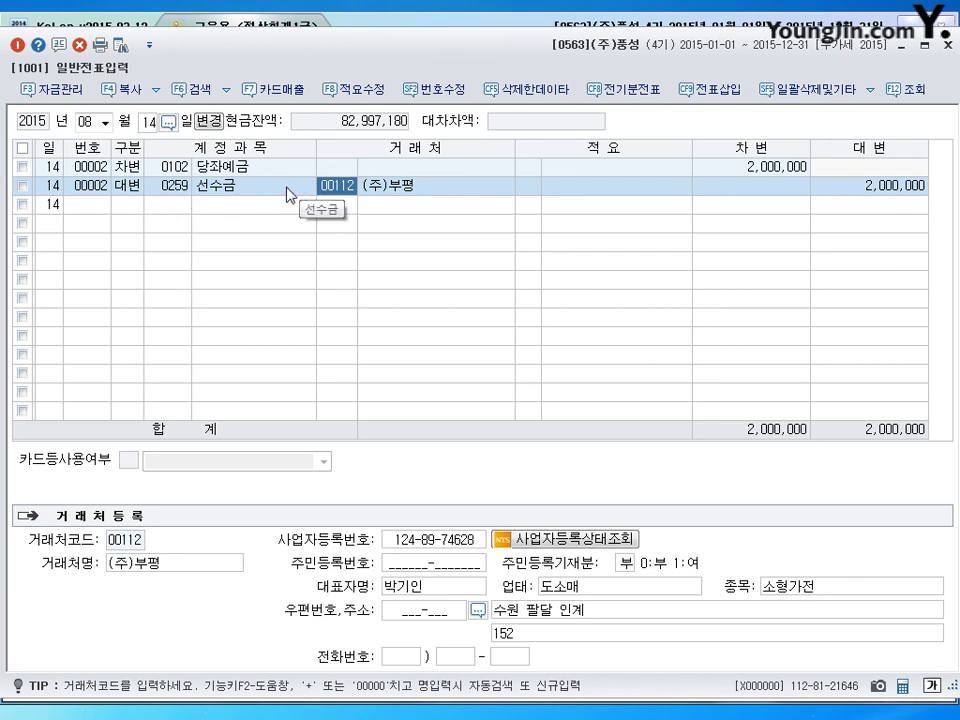
{"action": "left_click", "coordinate": [395, 186]}
{"action": "key", "text": "Return"}
{"action": "left_click", "coordinate": [426, 190]}
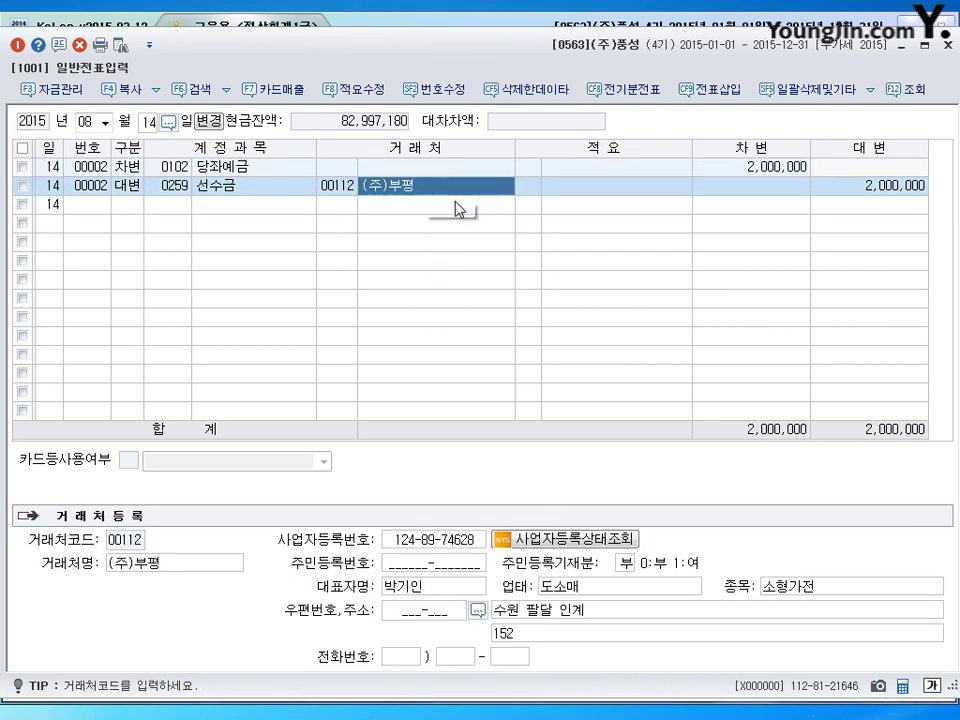
{"action": "left_click", "coordinate": [945, 47]}
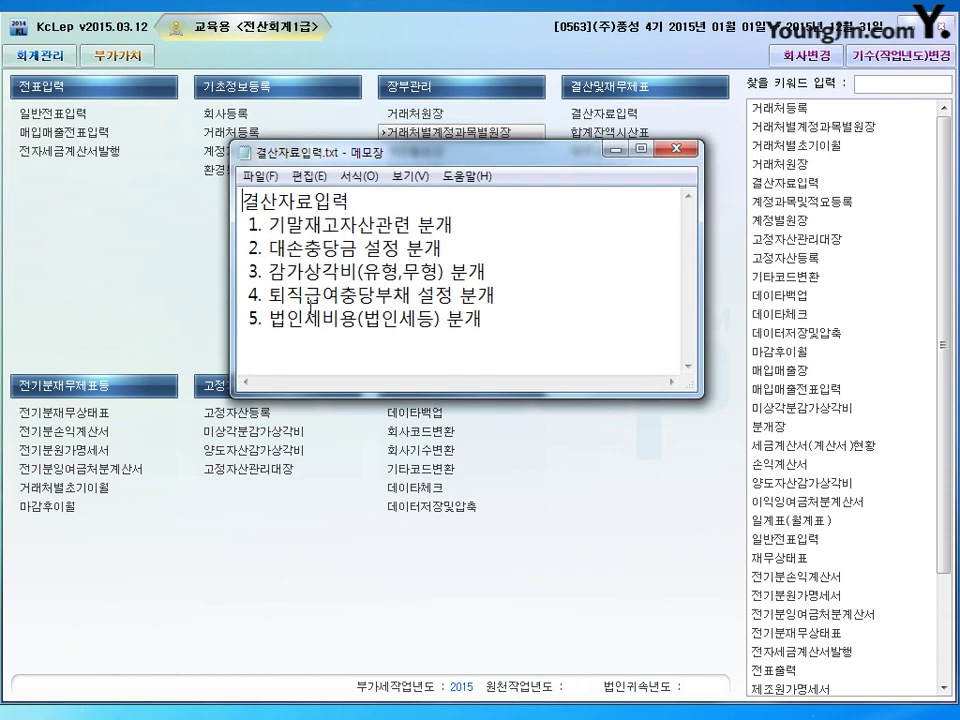
Step: Review the five kinds of closing entries listed in the 결산자료입력.txt memo
{"action": "left_click_drag", "start_coordinate": [482, 319], "coordinate": [220, 231]}
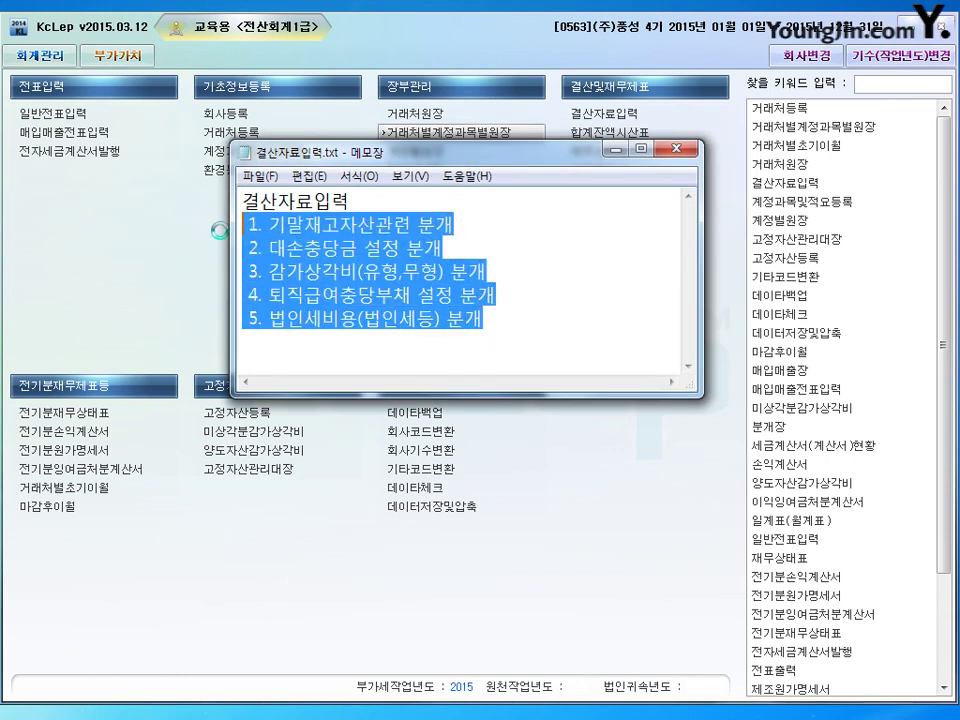
{"action": "left_click", "coordinate": [296, 226]}
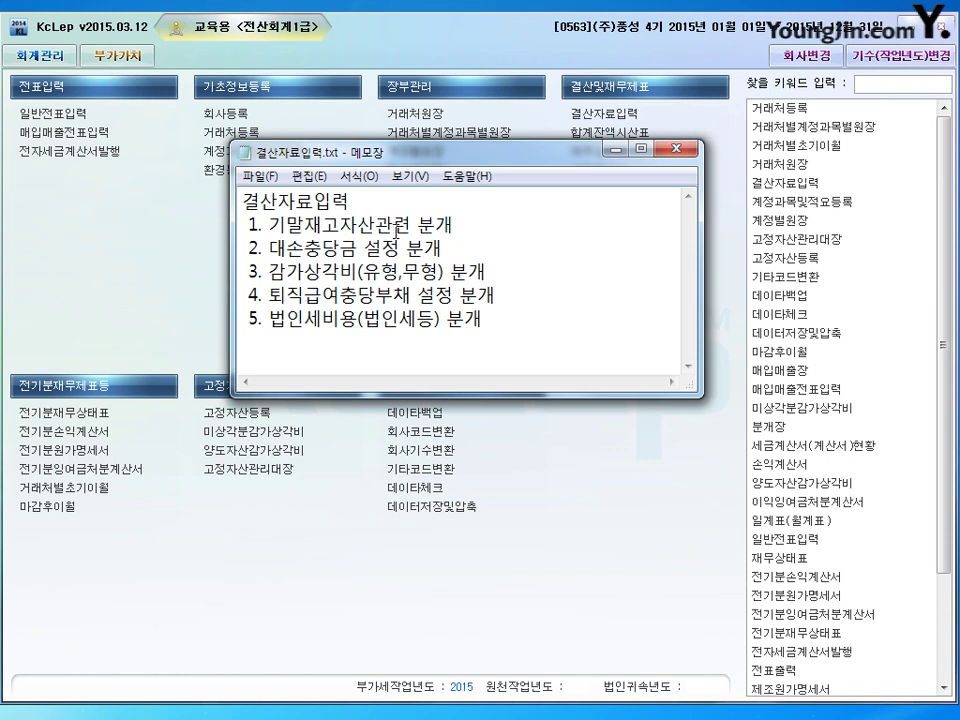
{"action": "left_click", "coordinate": [598, 122]}
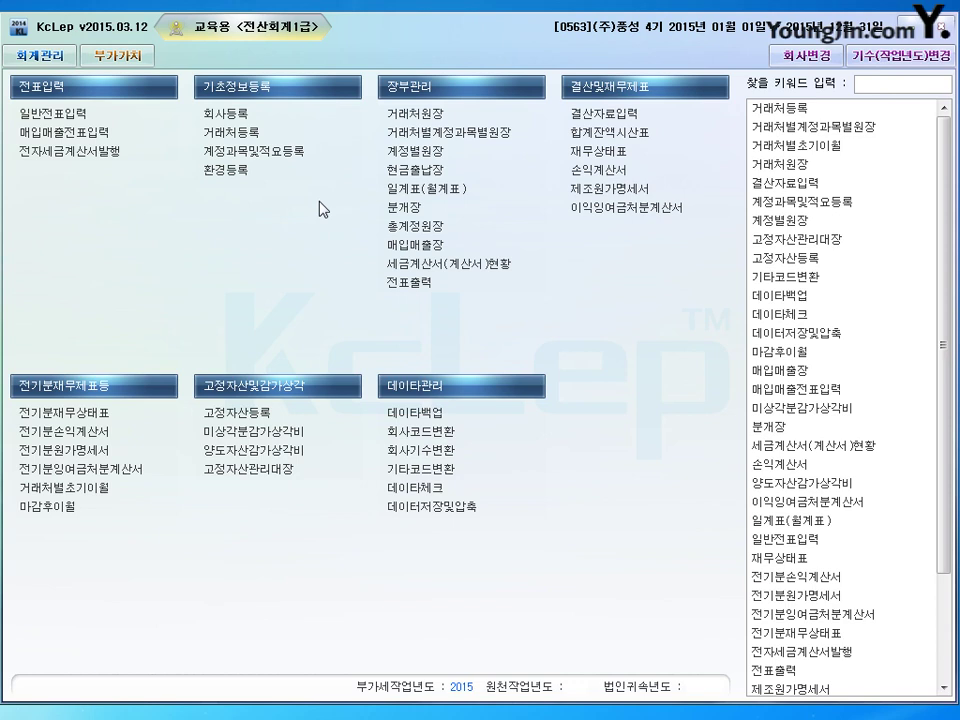
Step: Open general voucher entry for December 31
{"action": "left_click", "coordinate": [513, 206]}
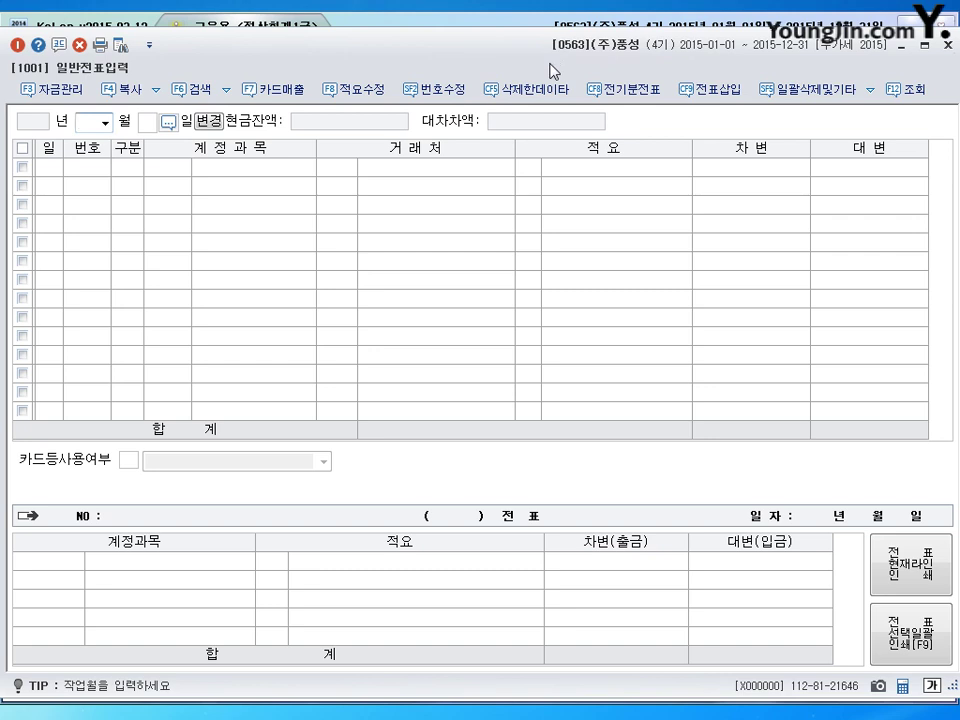
{"action": "type", "text": "12"}
{"action": "key", "text": "Return"}
{"action": "type", "text": "31"}
{"action": "key", "text": "Return"}
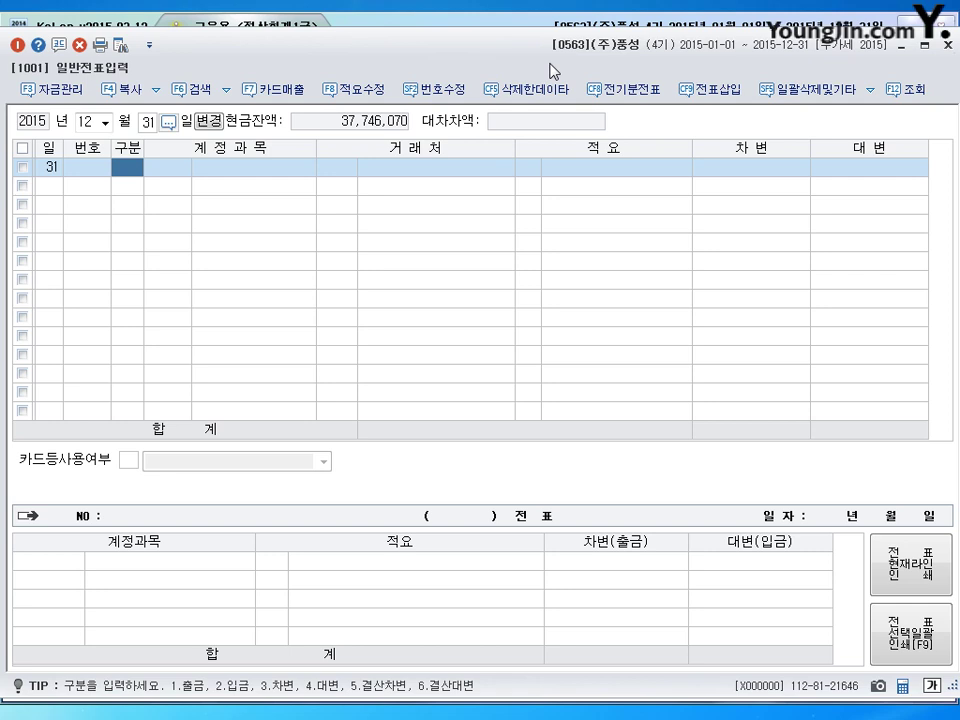
Step: Add a 차변 line to the December 31 voucher for account 0293 장기차입금, 거래처 도시은행, of 50,000,000
{"action": "type", "text": "3"}
{"action": "key", "text": "Return"}
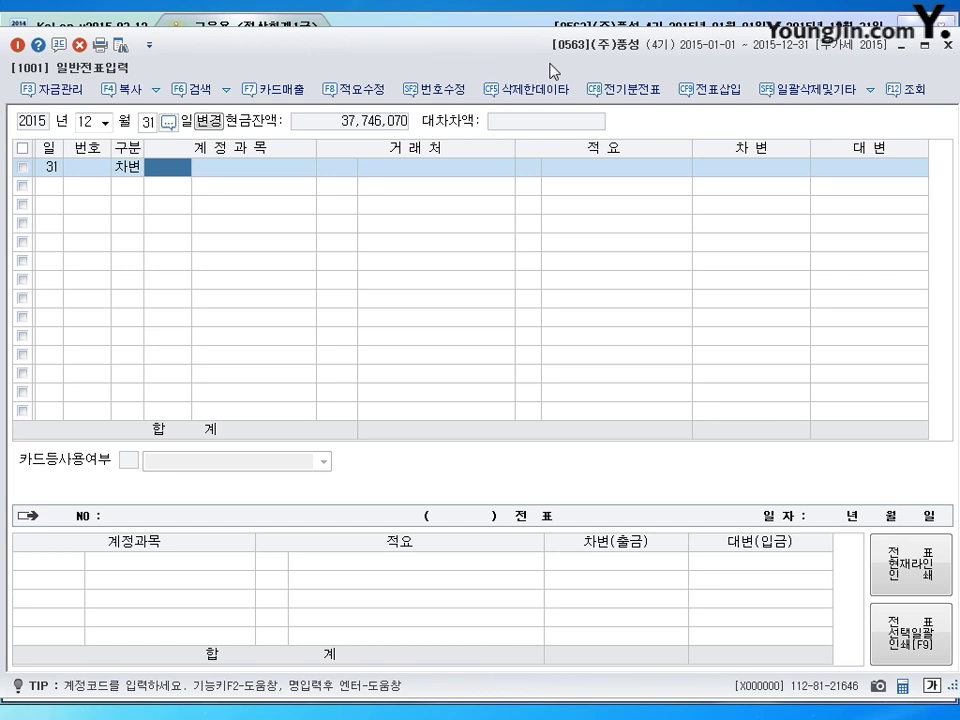
{"action": "type", "text": "293"}
{"action": "key", "text": "Return"}
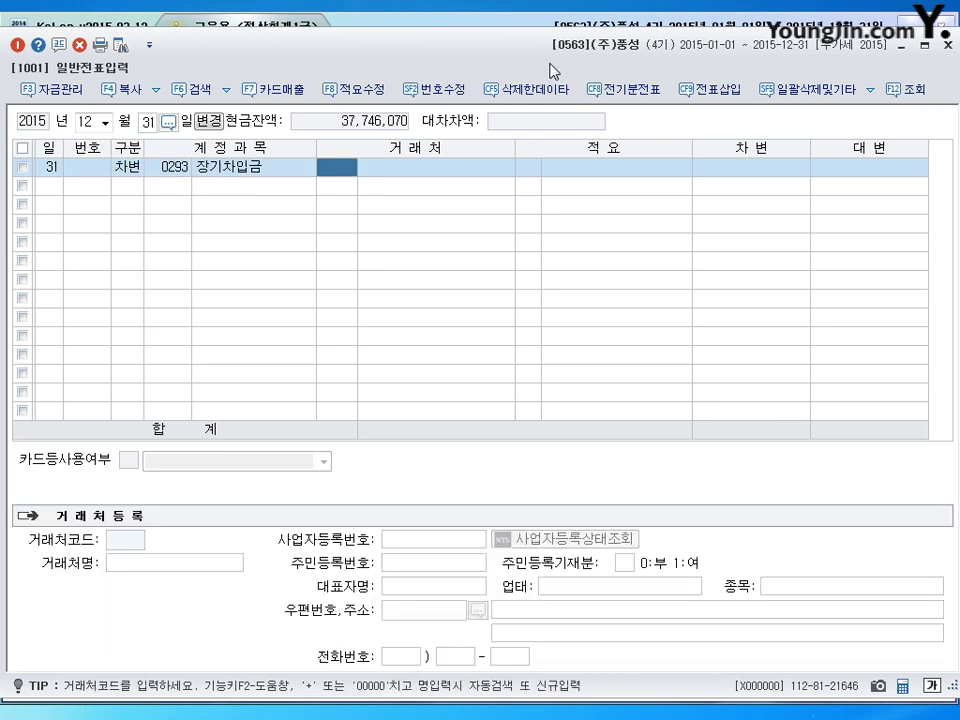
{"action": "type", "text": "도시"}
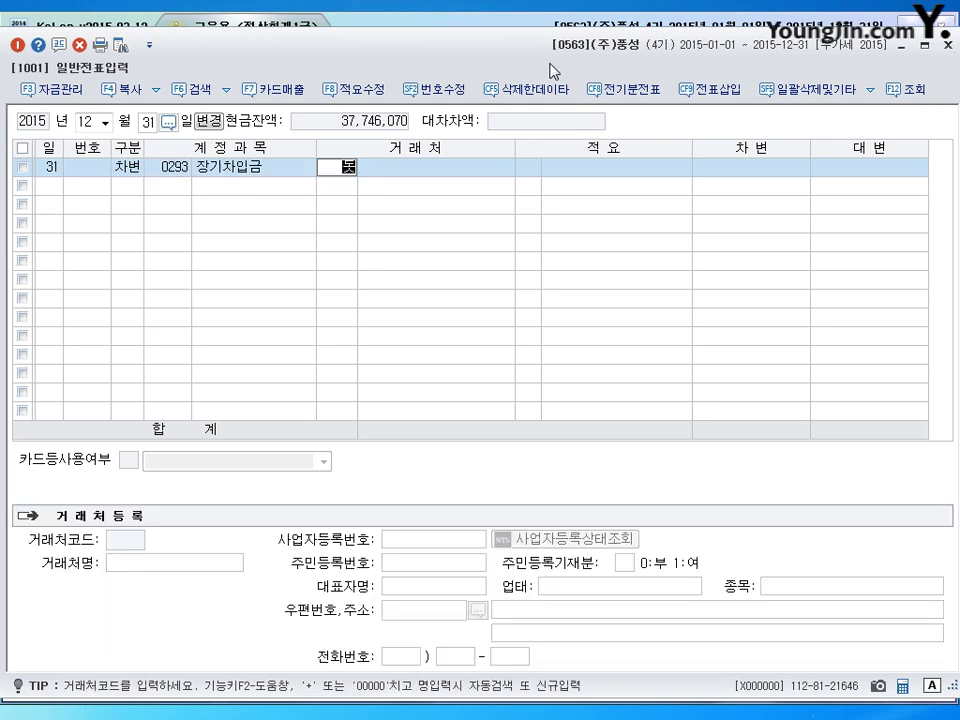
{"action": "key", "text": "Return"}
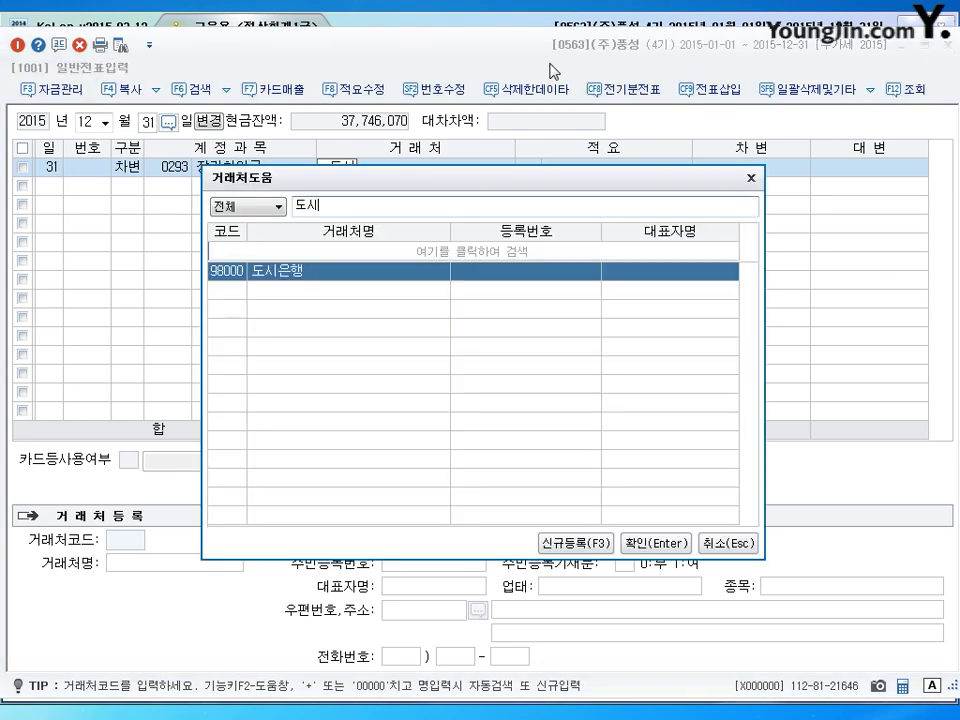
{"action": "key", "text": "Return"}
{"action": "key", "text": "Return"}
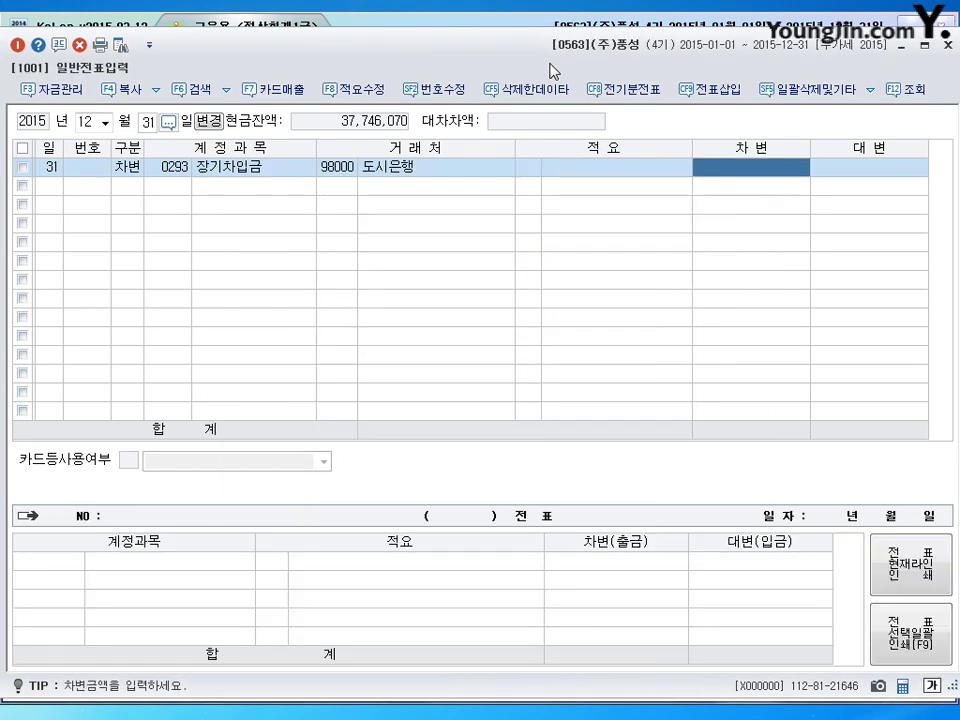
{"action": "type", "text": "50000000"}
{"action": "key", "text": "Return"}
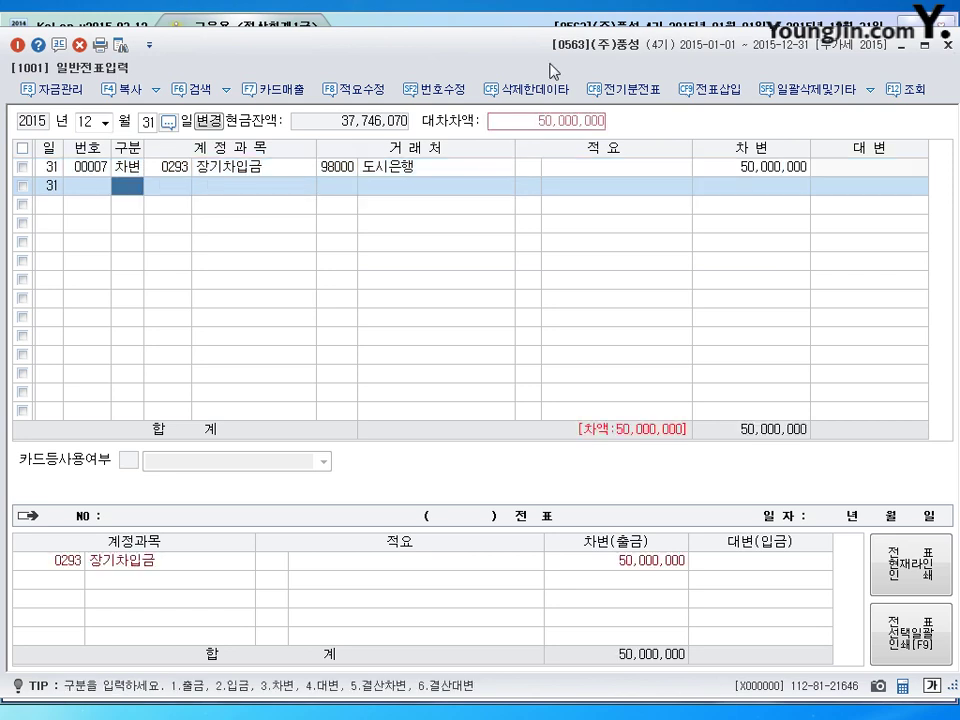
Step: Balance the December 31 voucher with a 대변 line for account 0264 유동성장기부채, 거래처 도시은행, of 50,000,000
{"action": "type", "text": "4"}
{"action": "key", "text": "Return"}
{"action": "type", "text": "264"}
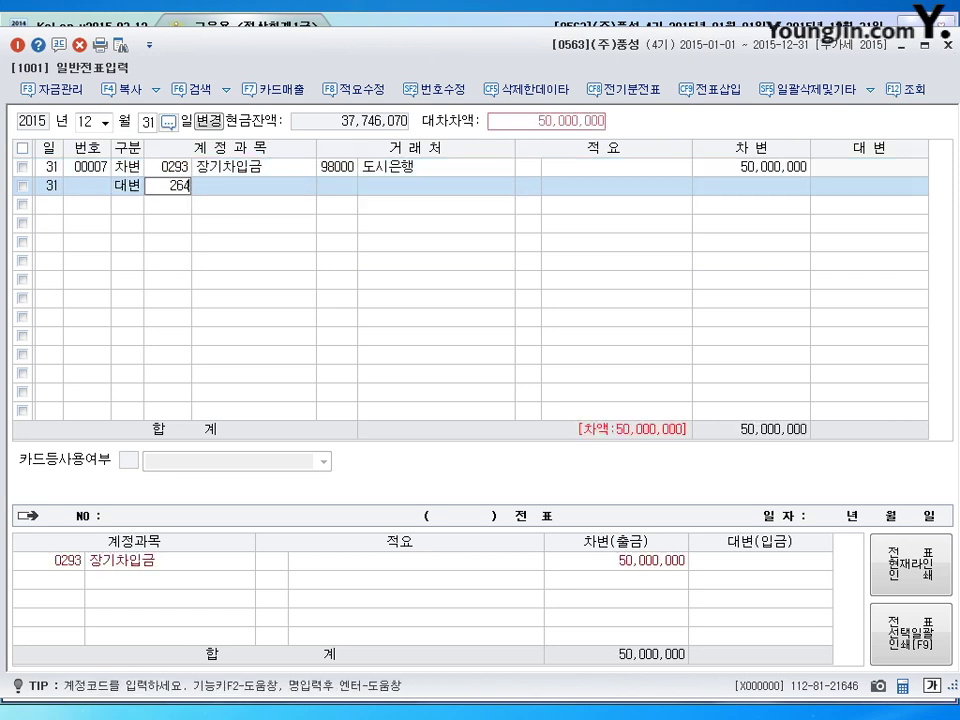
{"action": "key", "text": "Return"}
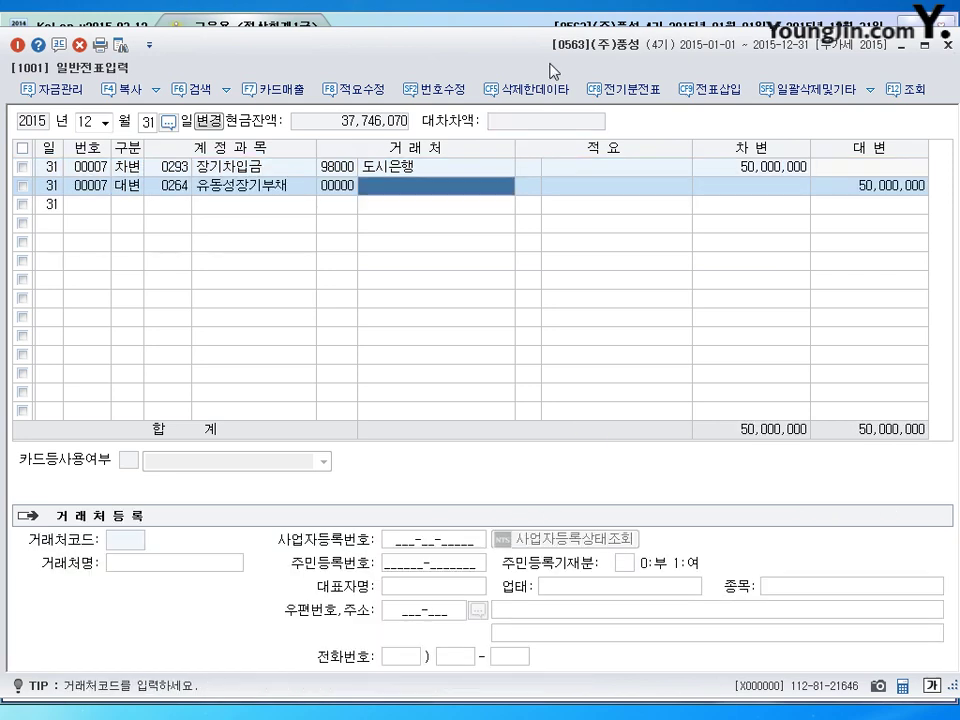
{"action": "key", "text": "Return"}
{"action": "key", "text": "Return"}
{"action": "key", "text": "Up"}
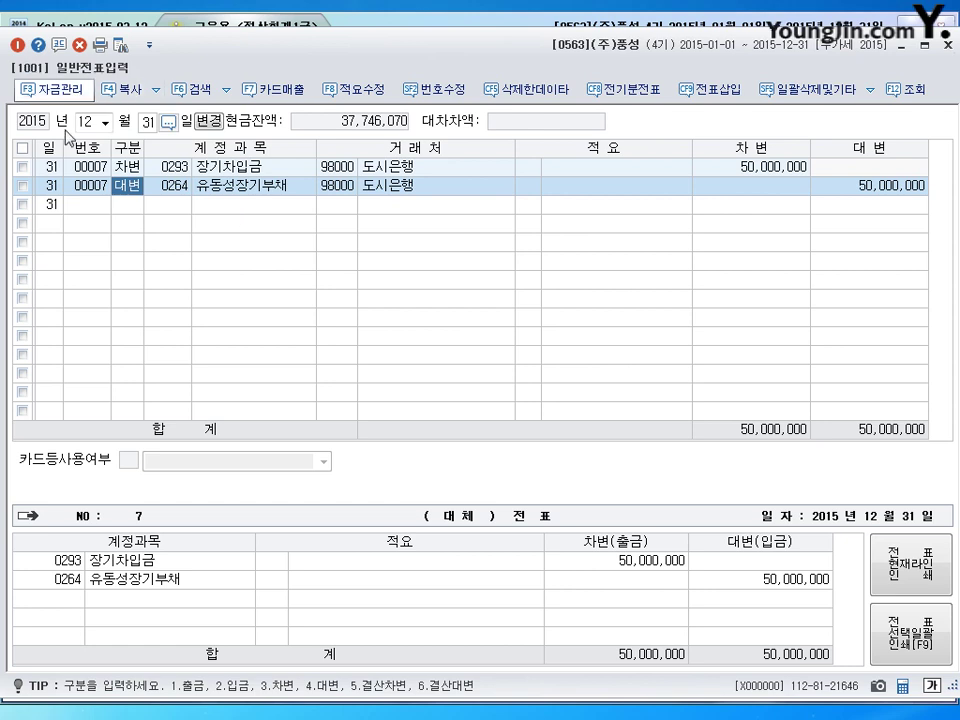
{"action": "left_click", "coordinate": [79, 208]}
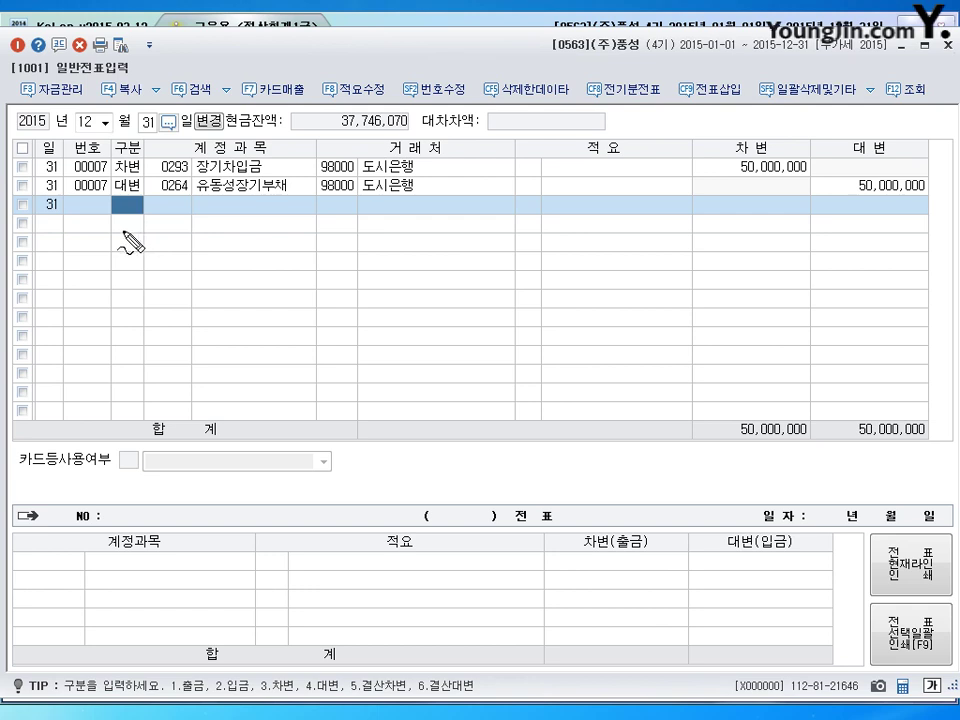
{"action": "mouse_move", "coordinate": [127, 229]}
{"action": "left_mouse_down"}
{"action": "mouse_move", "coordinate": [135, 250]}
{"action": "mouse_move", "coordinate": [182, 247]}
{"action": "mouse_move", "coordinate": [191, 259]}
{"action": "mouse_move", "coordinate": [234, 248]}
{"action": "mouse_move", "coordinate": [244, 262]}
{"action": "mouse_move", "coordinate": [294, 262]}
{"action": "mouse_move", "coordinate": [303, 240]}
{"action": "mouse_move", "coordinate": [298, 270]}
{"action": "mouse_move", "coordinate": [312, 271]}
{"action": "left_mouse_up"}
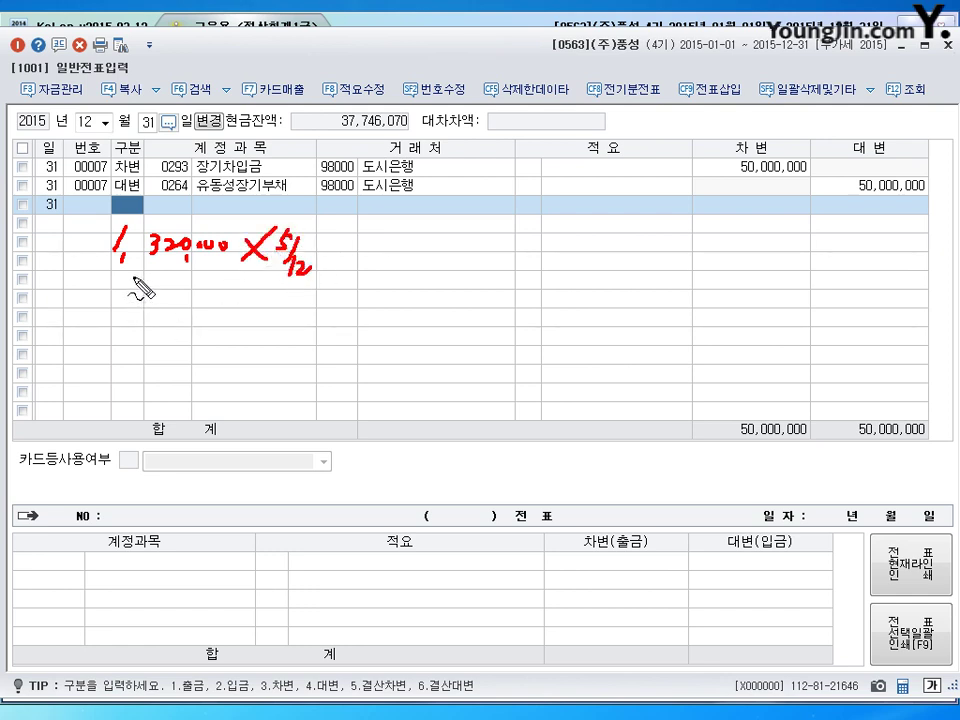
{"action": "left_click_drag", "start_coordinate": [122, 300], "coordinate": [120, 324]}
{"action": "mouse_move", "coordinate": [128, 316]}
{"action": "left_mouse_down"}
{"action": "mouse_move", "coordinate": [121, 328]}
{"action": "mouse_move", "coordinate": [225, 316]}
{"action": "mouse_move", "coordinate": [238, 330]}
{"action": "mouse_move", "coordinate": [263, 322]}
{"action": "mouse_move", "coordinate": [276, 301]}
{"action": "mouse_move", "coordinate": [290, 304]}
{"action": "left_mouse_up"}
{"action": "left_click_drag", "start_coordinate": [278, 318], "coordinate": [292, 343]}
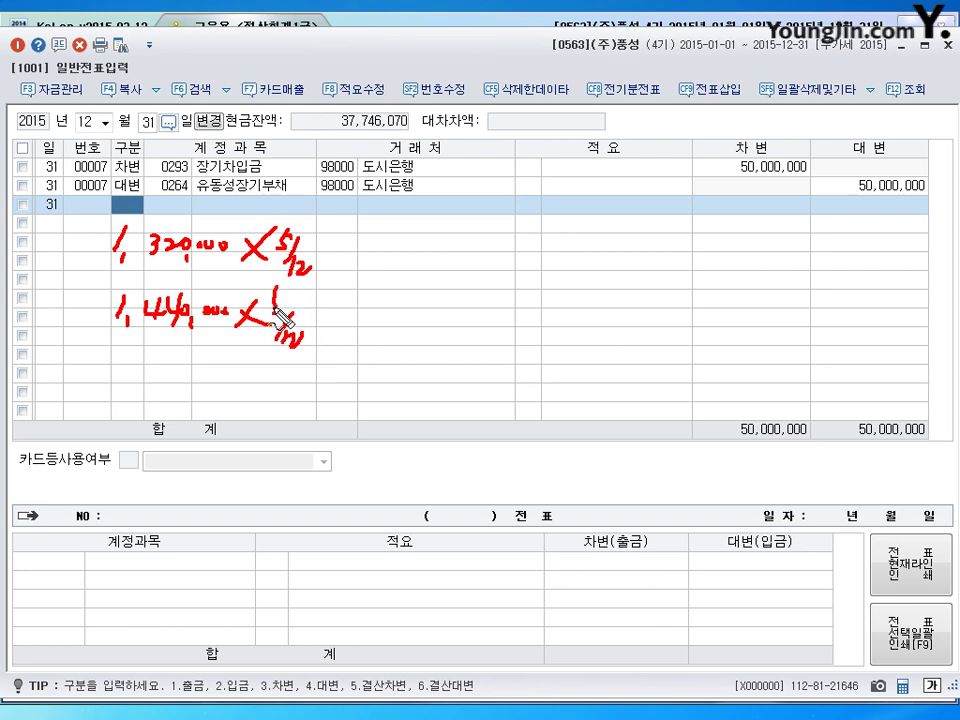
{"action": "left_click_drag", "start_coordinate": [318, 246], "coordinate": [336, 246]}
{"action": "left_click_drag", "start_coordinate": [318, 254], "coordinate": [338, 255]}
{"action": "left_click_drag", "start_coordinate": [313, 307], "coordinate": [328, 306]}
{"action": "left_click_drag", "start_coordinate": [314, 316], "coordinate": [330, 315]}
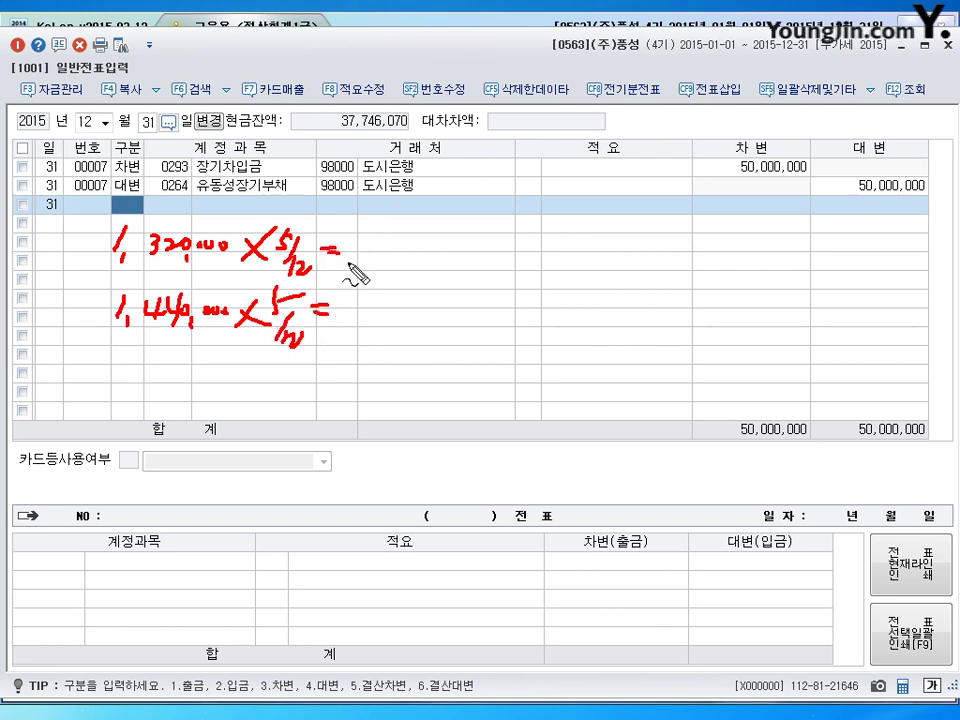
{"action": "mouse_move", "coordinate": [350, 251]}
{"action": "left_mouse_down"}
{"action": "mouse_move", "coordinate": [352, 264]}
{"action": "mouse_move", "coordinate": [424, 265]}
{"action": "left_mouse_up"}
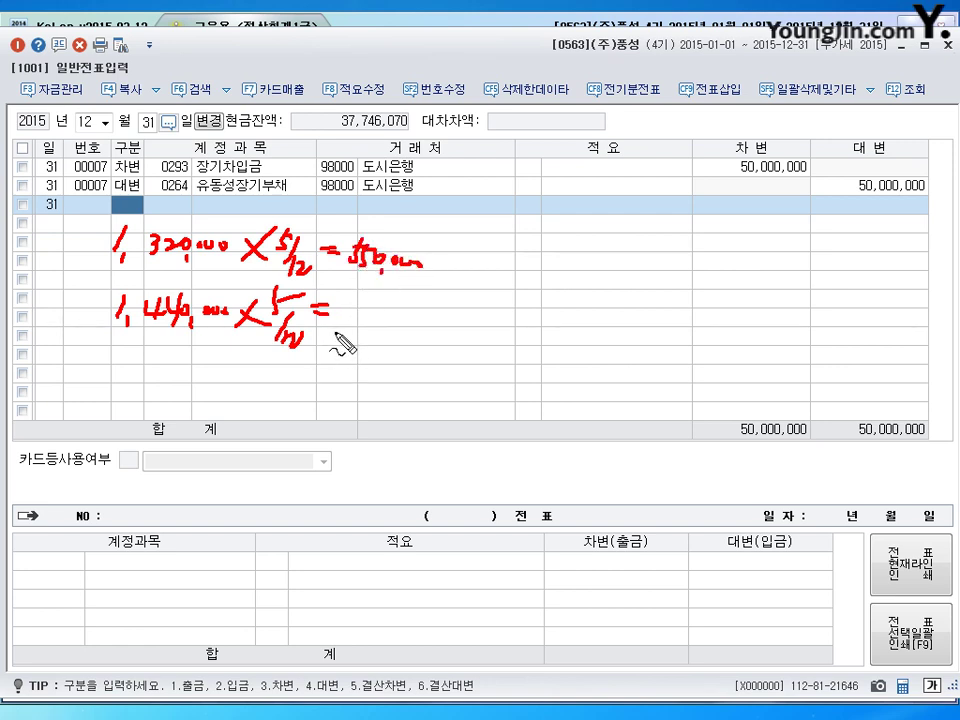
{"action": "mouse_move", "coordinate": [353, 302]}
{"action": "left_mouse_down"}
{"action": "mouse_move", "coordinate": [360, 318]}
{"action": "mouse_move", "coordinate": [406, 320]}
{"action": "left_mouse_up"}
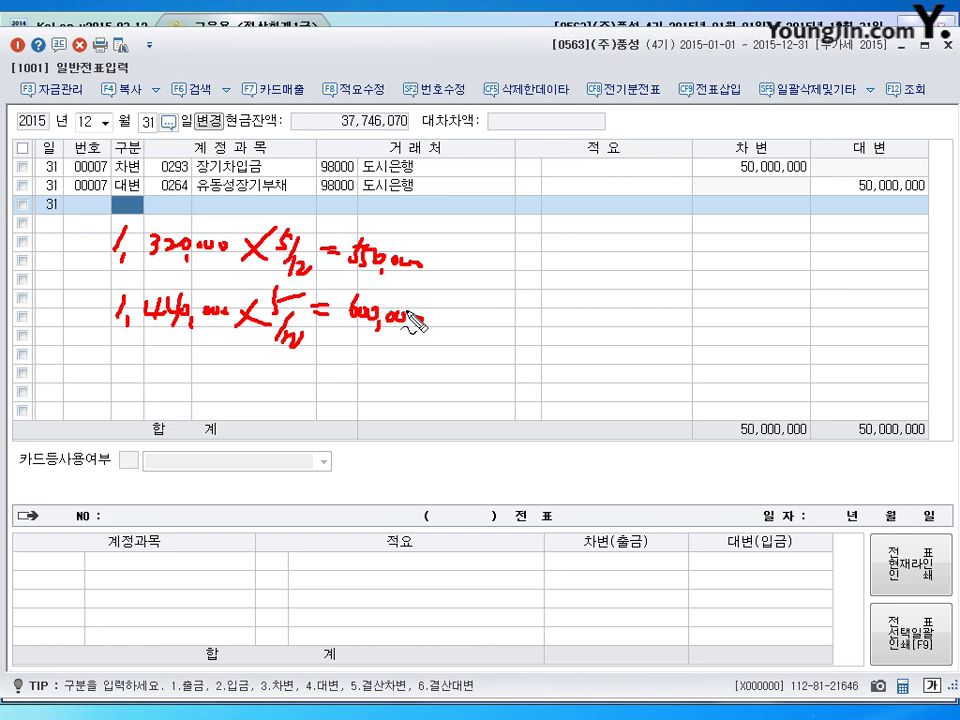
{"action": "left_click_drag", "start_coordinate": [419, 321], "coordinate": [424, 324]}
{"action": "left_click_drag", "start_coordinate": [428, 318], "coordinate": [399, 316]}
{"action": "key", "text": "Escape"}
Step: Add a 차변 line to the December 31 voucher for account 0133 선급비용 of 1,150,000
{"action": "type", "text": "3"}
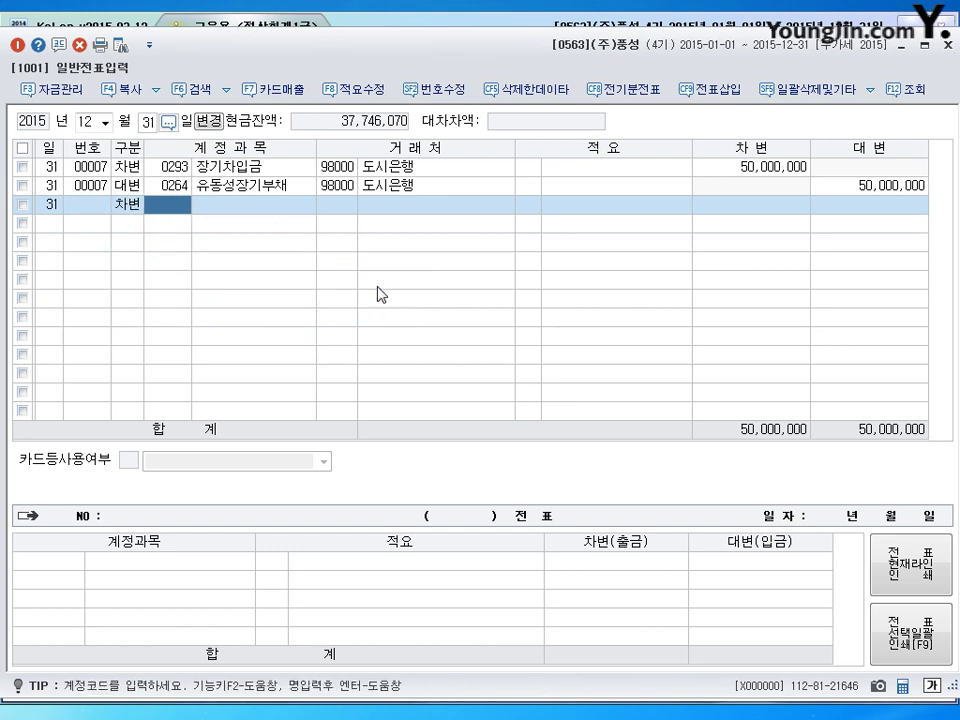
{"action": "type", "text": "0133"}
{"action": "key", "text": "Return"}
{"action": "key", "text": "Return"}
{"action": "key", "text": "Return"}
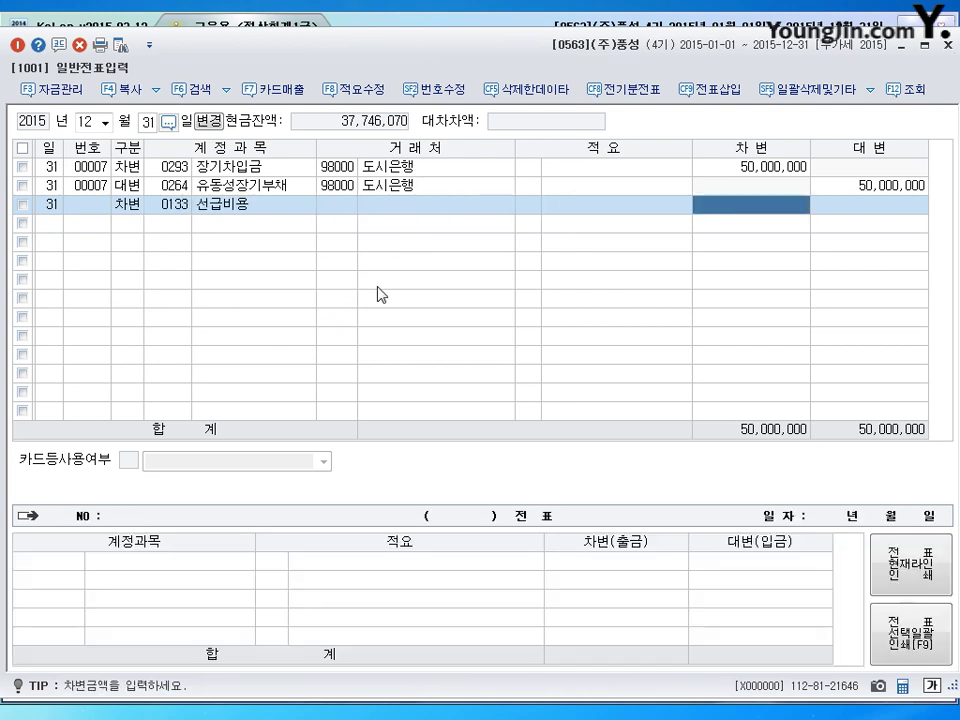
{"action": "type", "text": "1,150,000"}
{"action": "key", "text": "Return"}
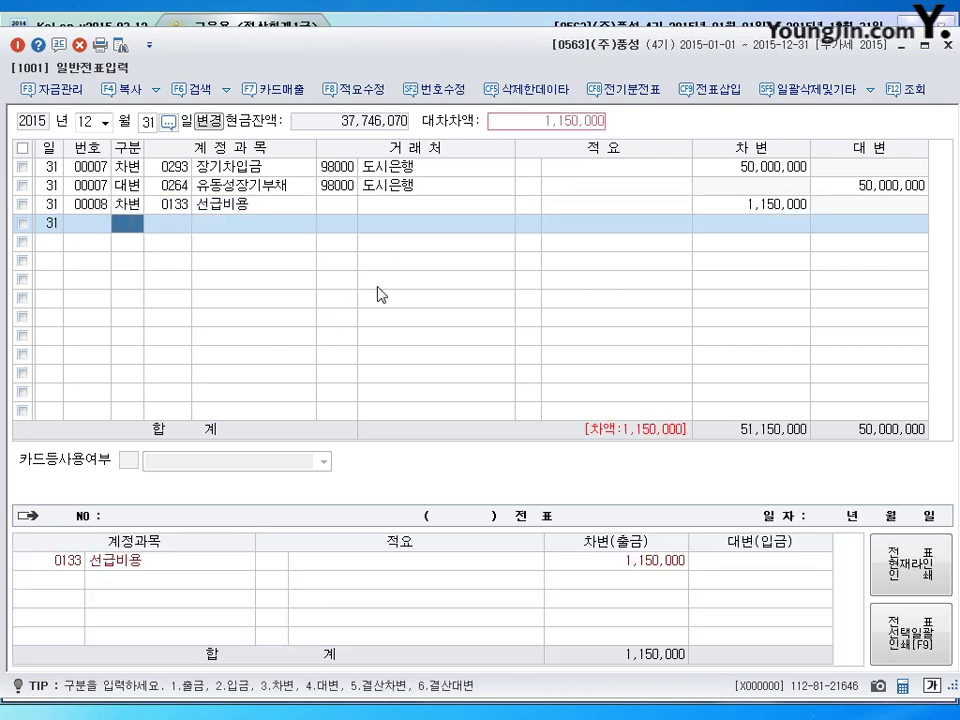
Step: Add a 대변 line to the December 31 voucher for account 0521 보험료 of 550,000
{"action": "type", "text": "4"}
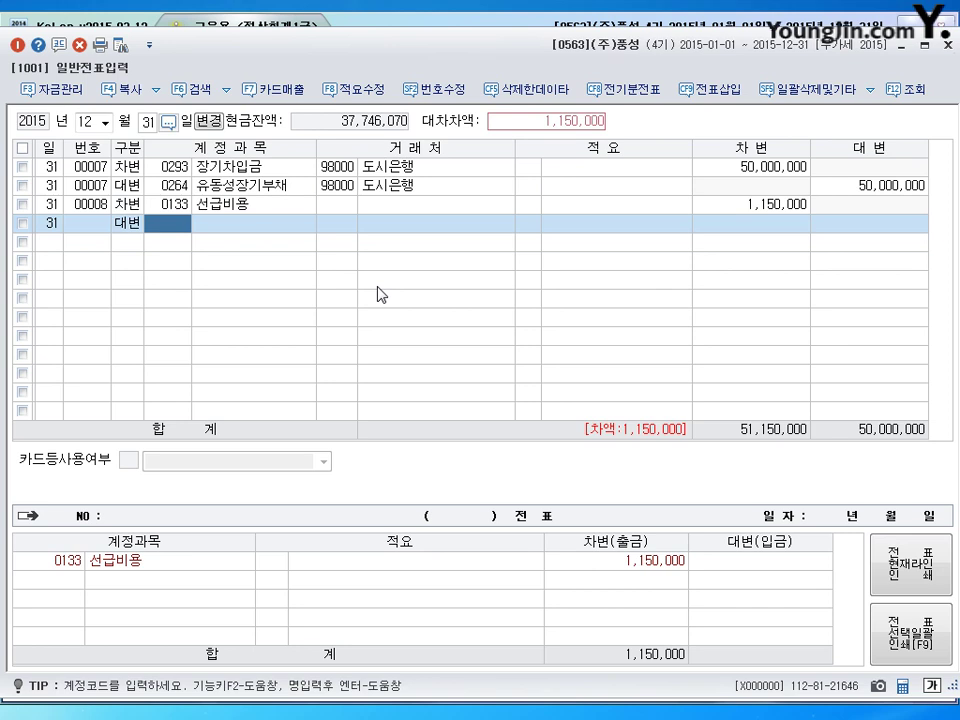
{"action": "type", "text": "521"}
{"action": "key", "text": "Return"}
{"action": "key", "text": "Return"}
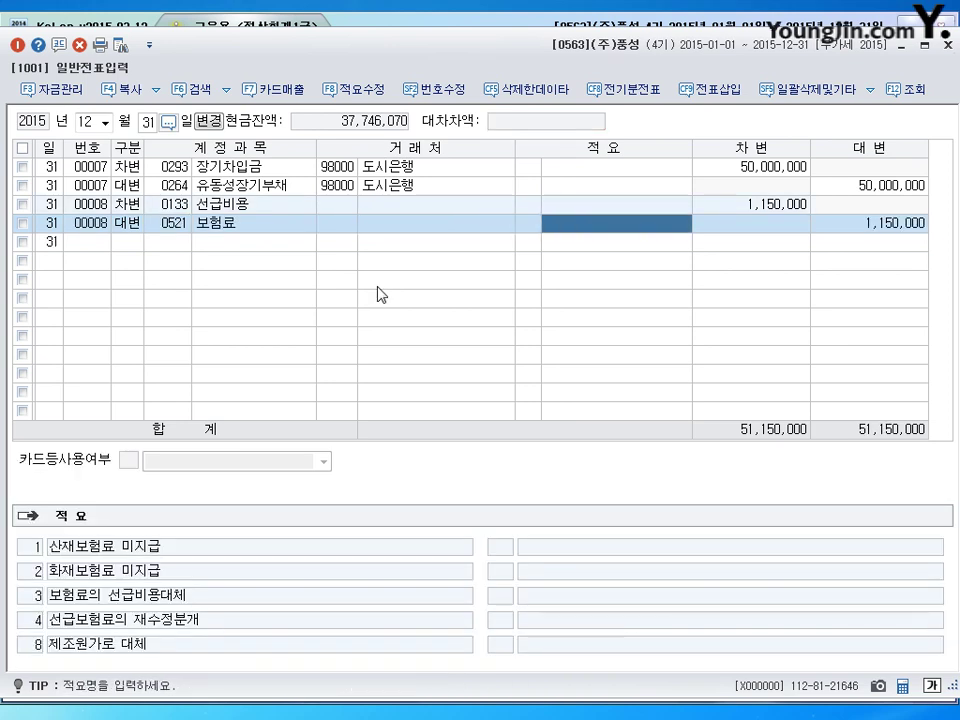
{"action": "key", "text": "Return"}
{"action": "type", "text": "550000"}
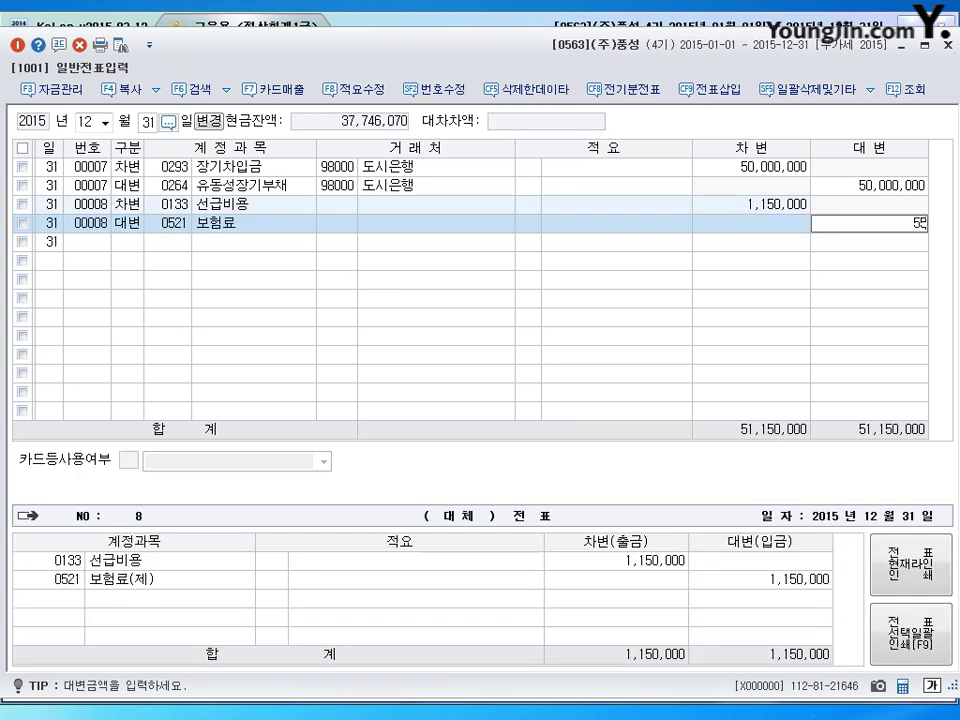
{"action": "key", "text": "Return"}
Step: Balance the prepaid insurance voucher with a 대변 line for account 0821 보험료 of 600,000
{"action": "type", "text": "821"}
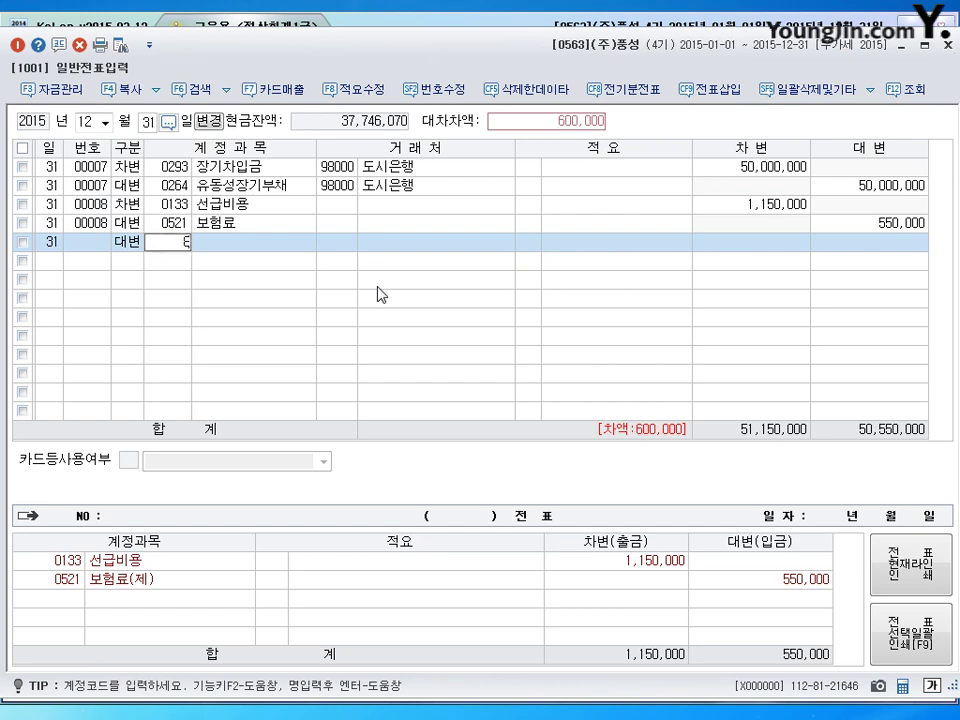
{"action": "key", "text": "Return"}
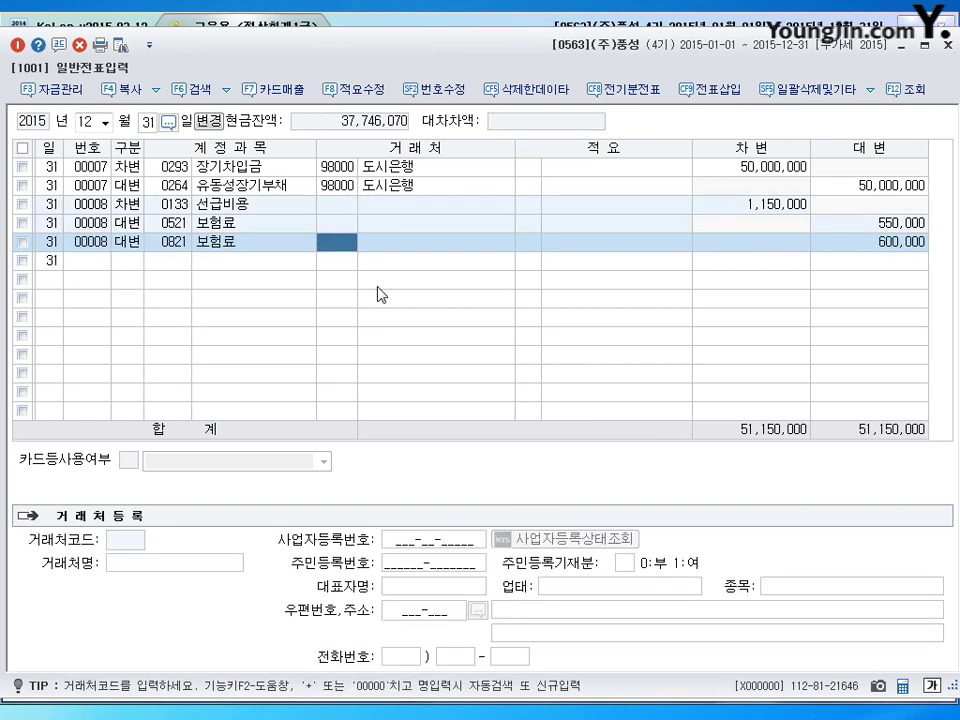
{"action": "key", "text": "Return"}
{"action": "key", "text": "Return"}
{"action": "key", "text": "Return"}
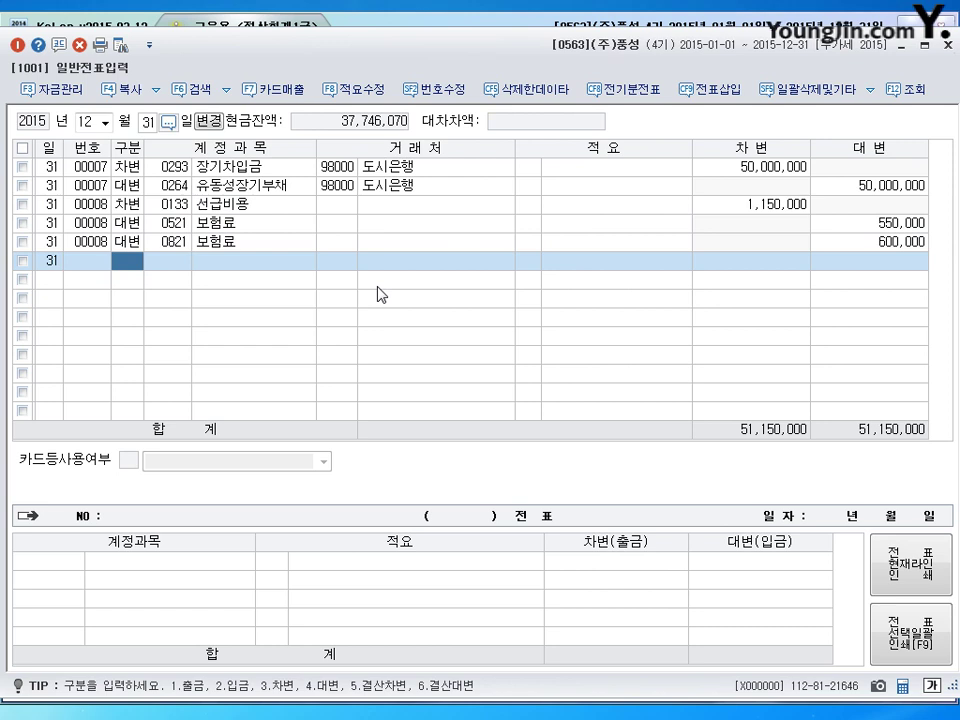
Step: Close general voucher entry and open 결산자료입력 for the period January to December 2015
{"action": "left_click", "coordinate": [950, 44]}
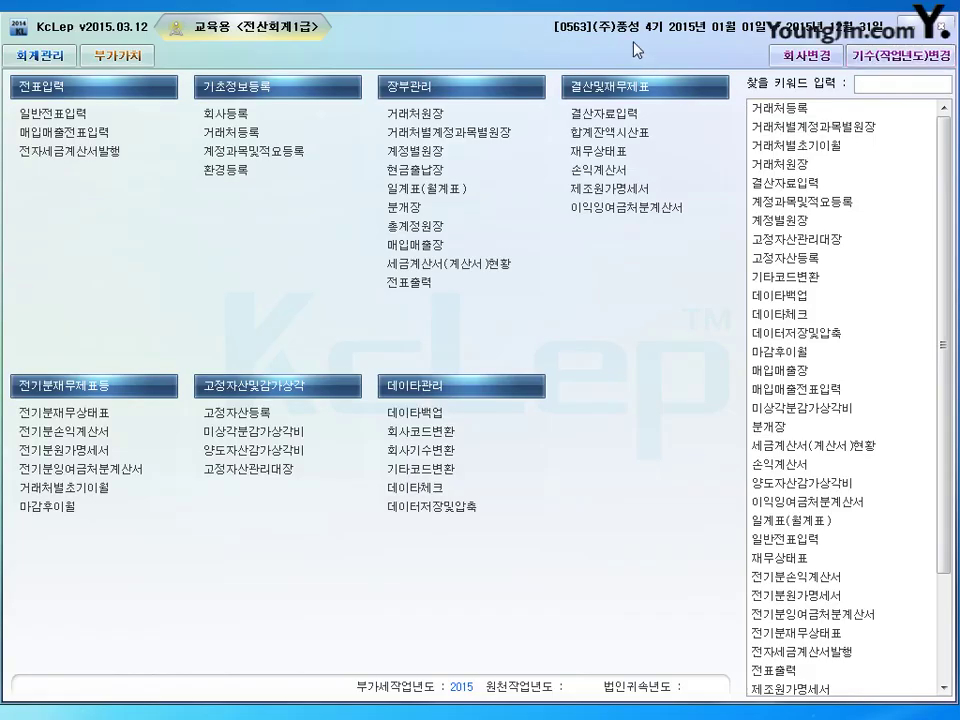
{"action": "left_click", "coordinate": [611, 117]}
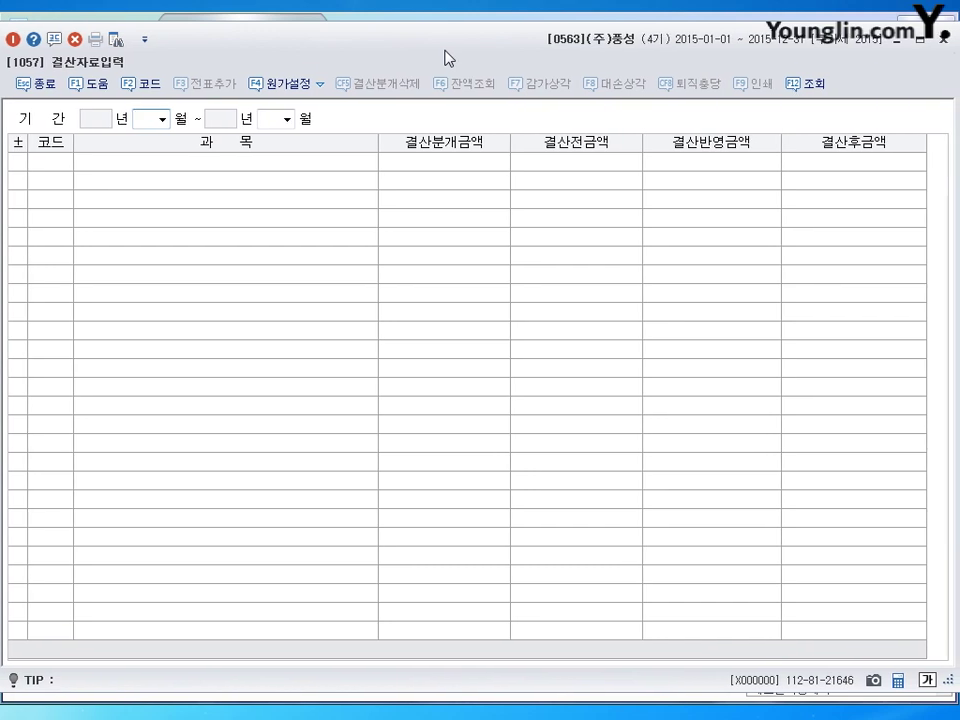
{"action": "type", "text": "1"}
{"action": "key", "text": "Return"}
{"action": "type", "text": "12"}
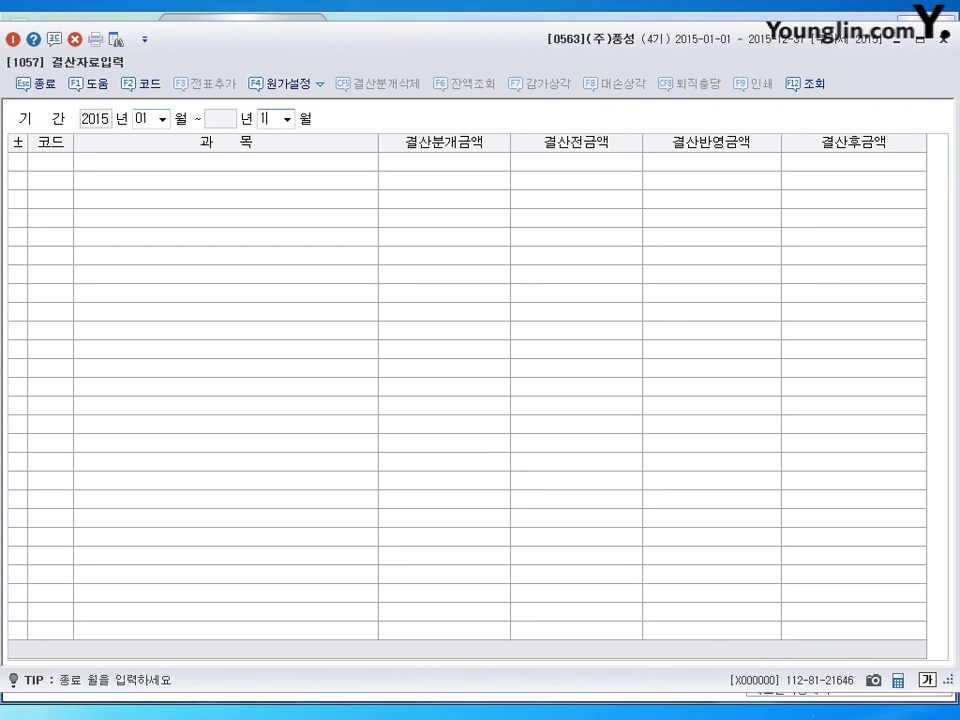
{"action": "key", "text": "Return"}
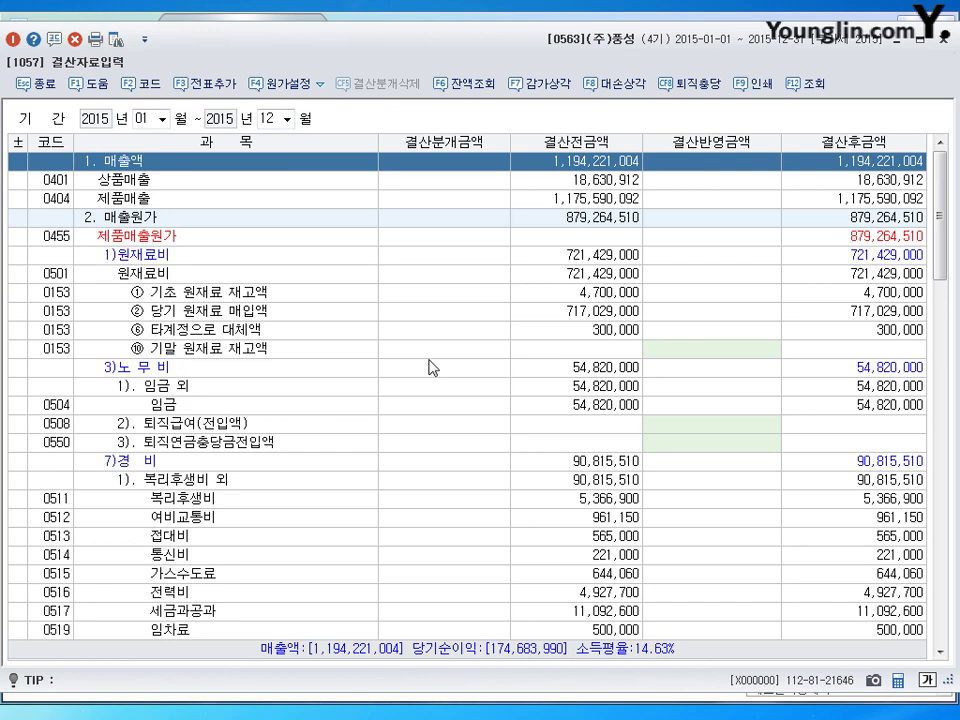
Step: Set the 결산반영금액 of 기말 원재료 재고액 to 4,520,000
{"action": "left_click", "coordinate": [713, 358]}
{"action": "type", "text": "4520000"}
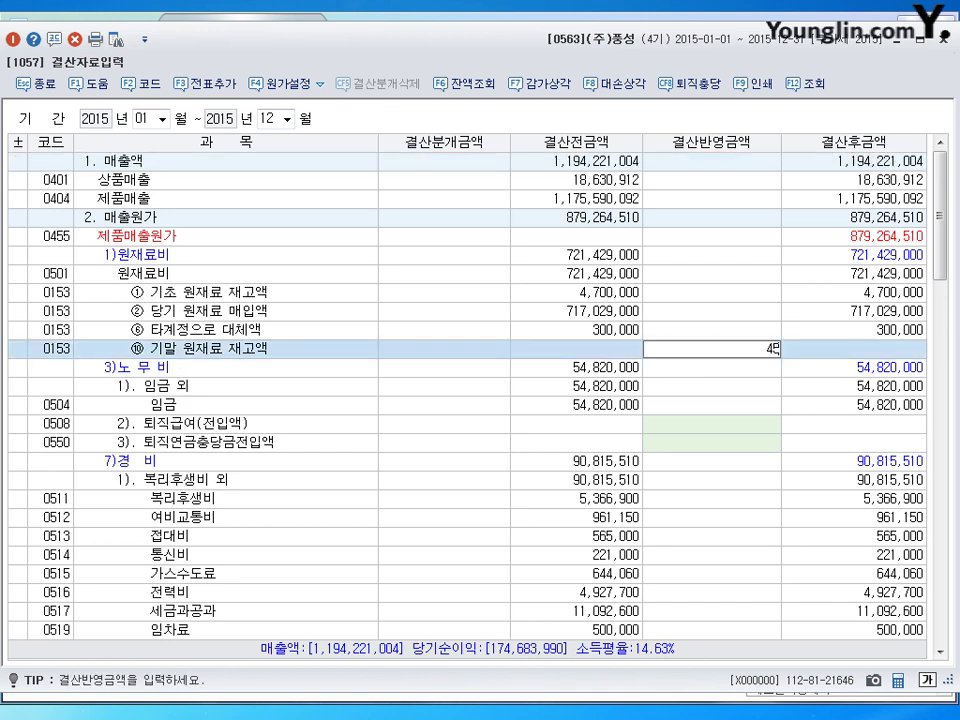
{"action": "key", "text": "Return"}
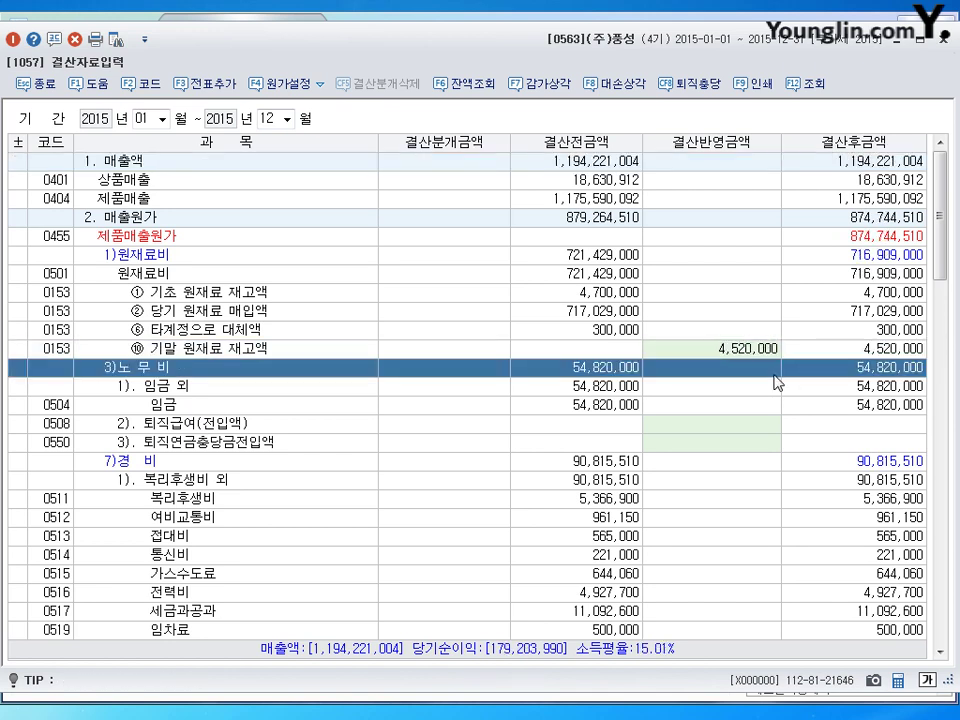
Step: Set the 결산반영금액 of 기말 재공품 재고액 to 5,570,000 and of 기말 제품 재고액 to 9,590,000
{"action": "scroll", "coordinate": [499, 495], "scroll_direction": "down", "scroll_amount": 11}
{"action": "left_click", "coordinate": [235, 290]}
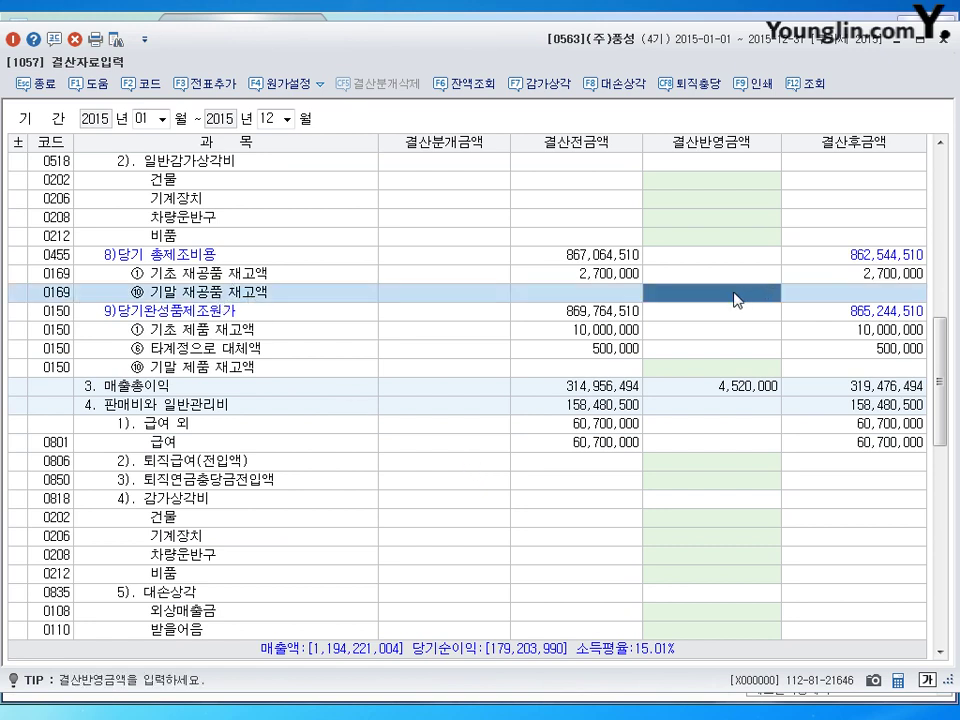
{"action": "type", "text": "5570000"}
{"action": "key", "text": "Return"}
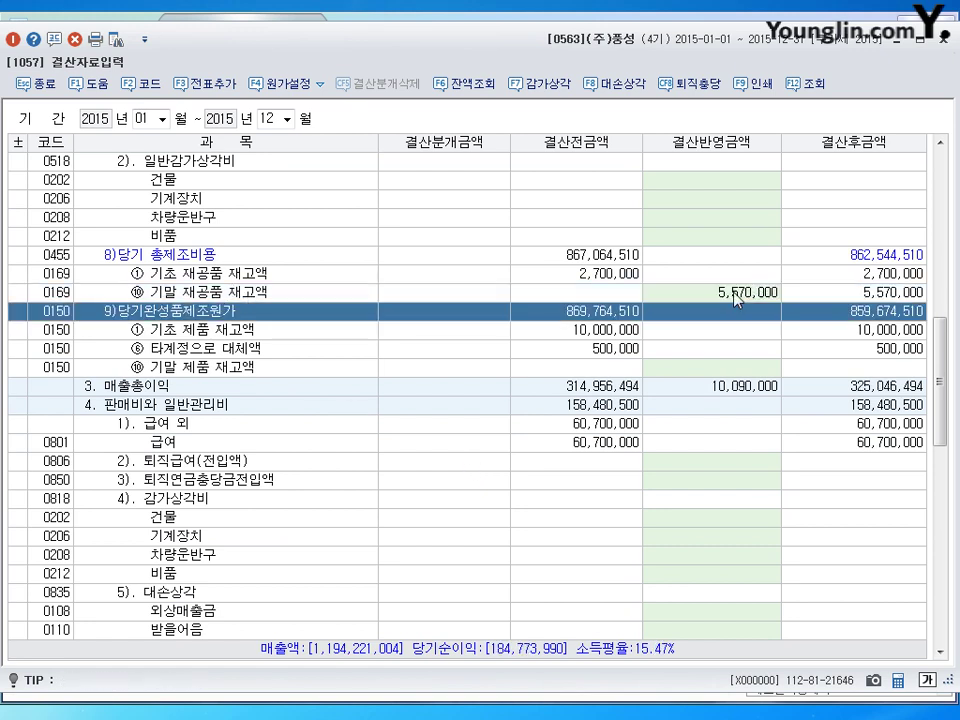
{"action": "left_click", "coordinate": [679, 368]}
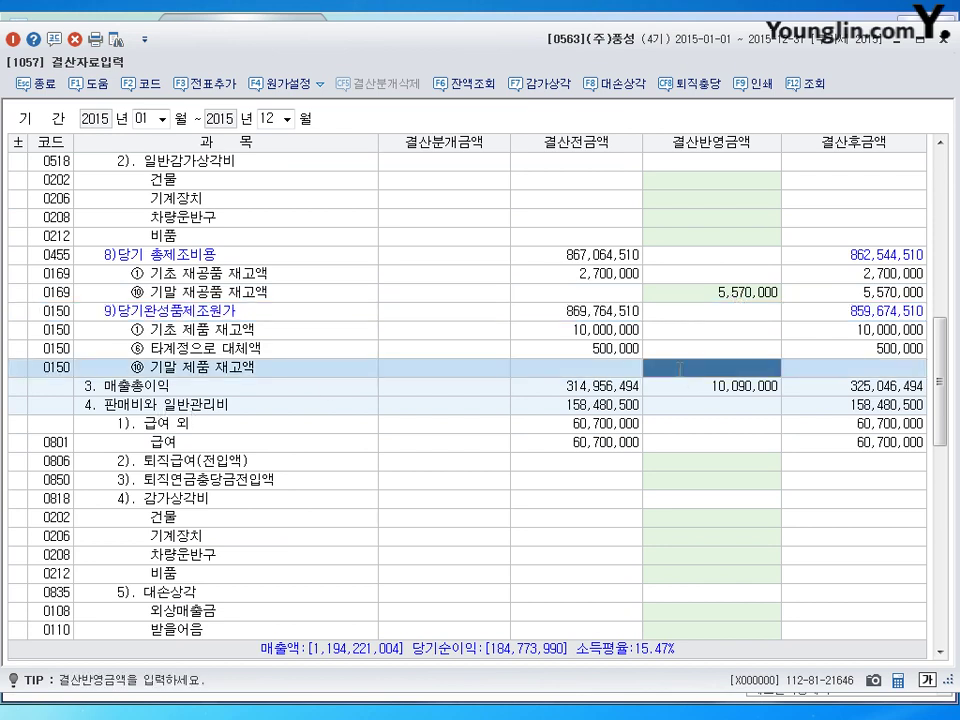
{"action": "type", "text": "9590000"}
{"action": "key", "text": "Return"}
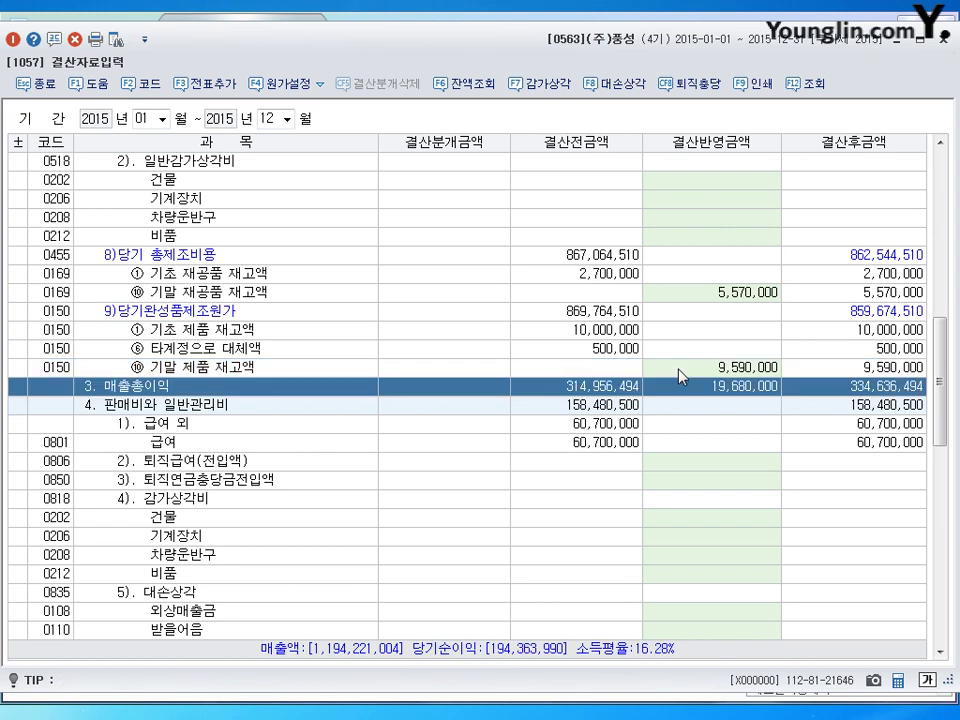
Step: Add the automatic closing journal entries to the general vouchers and close 결산자료입력
{"action": "left_click", "coordinate": [222, 80]}
{"action": "left_click", "coordinate": [383, 447]}
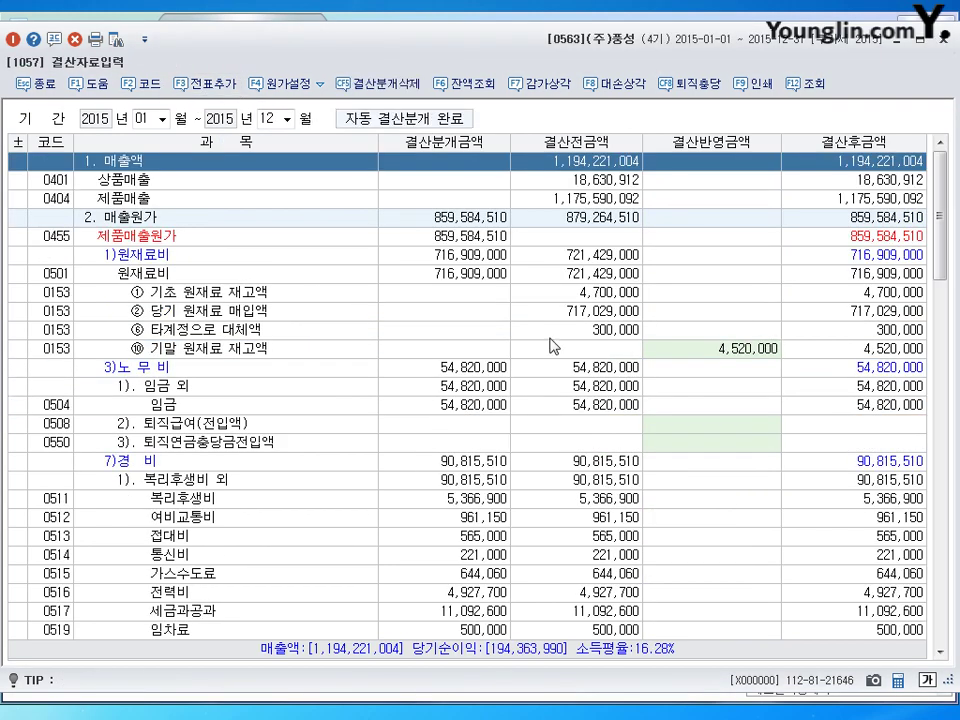
{"action": "key", "text": "Escape"}
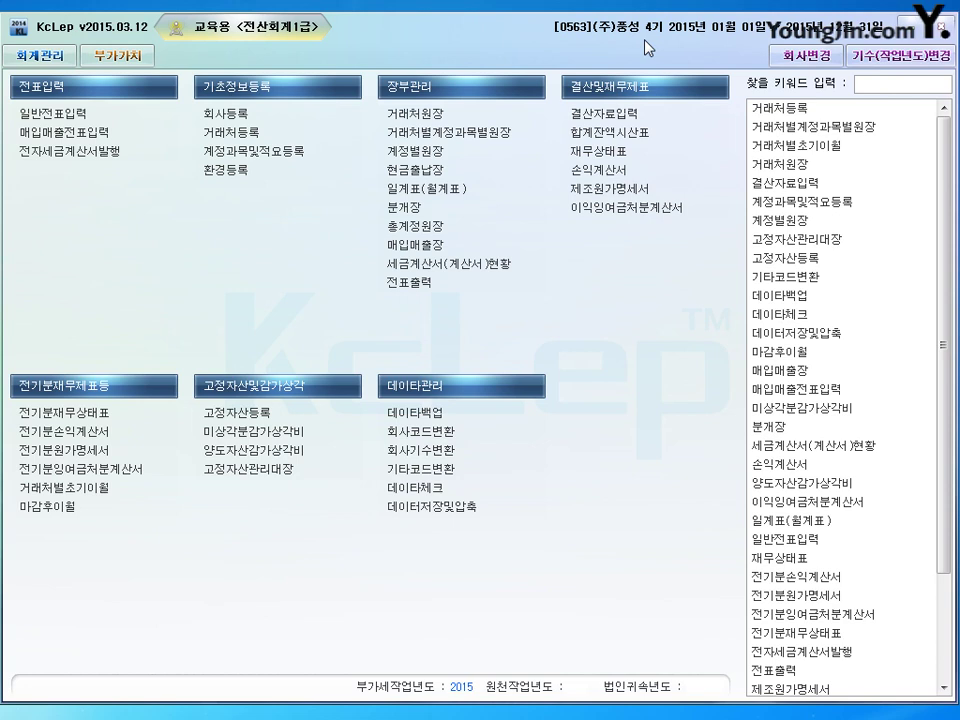
Step: Open the 월계표 for the period January to March 2015
{"action": "left_click", "coordinate": [437, 190]}
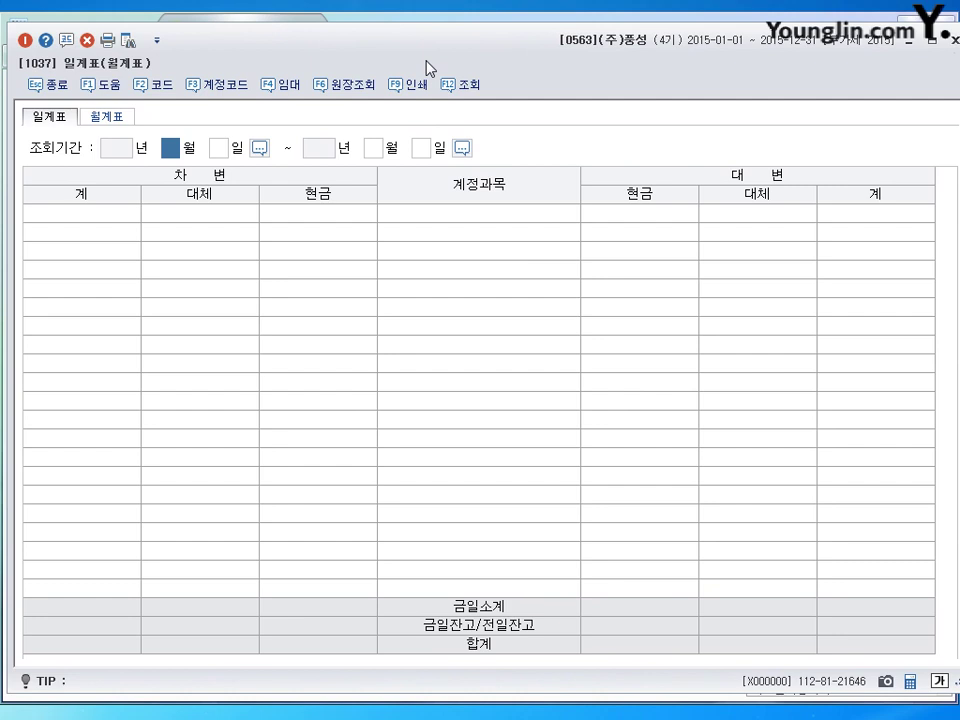
{"action": "left_click", "coordinate": [107, 116]}
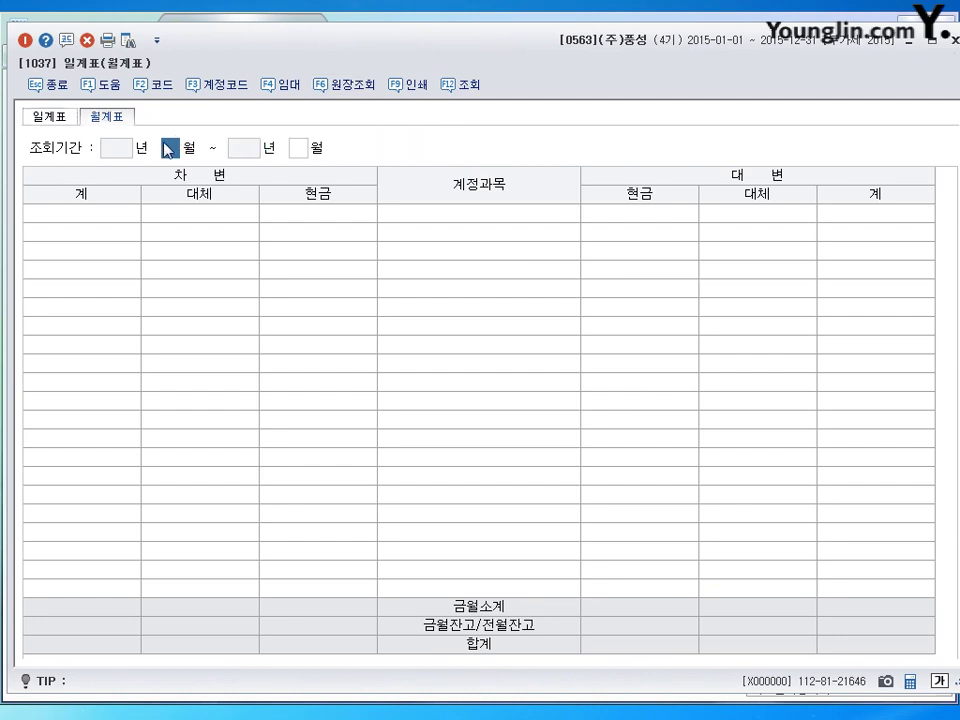
{"action": "type", "text": "1"}
{"action": "key", "text": "Return"}
{"action": "type", "text": "3"}
{"action": "key", "text": "Return"}
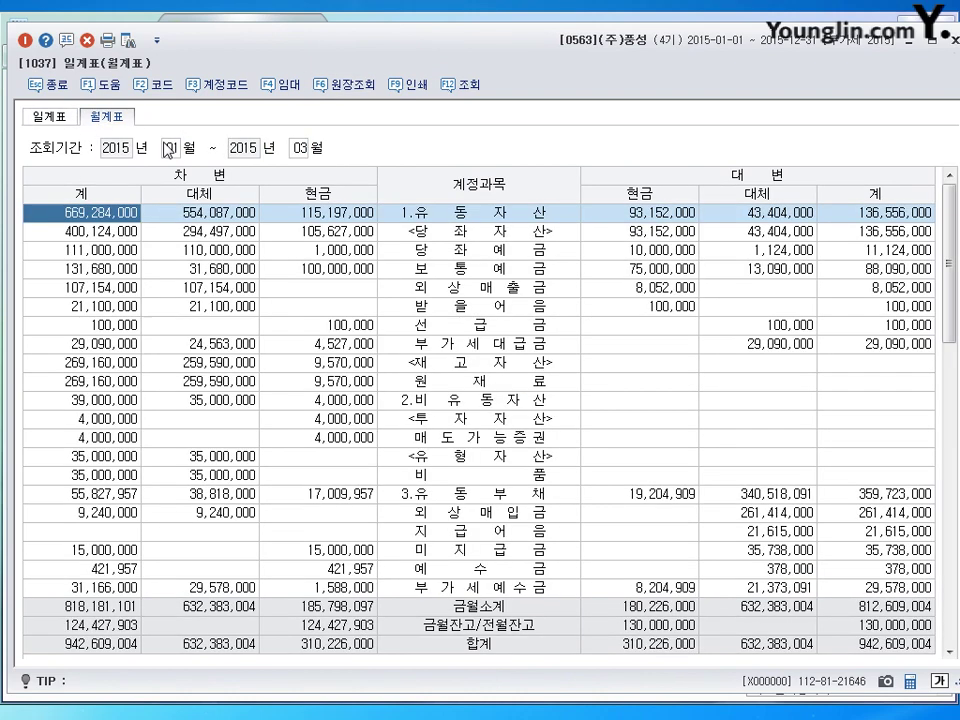
Step: Find the 차변 total of 제조경비 in the January to March 월계표
{"action": "left_click", "coordinate": [480, 325]}
{"action": "scroll", "coordinate": [495, 338], "scroll_direction": "down", "scroll_amount": 15}
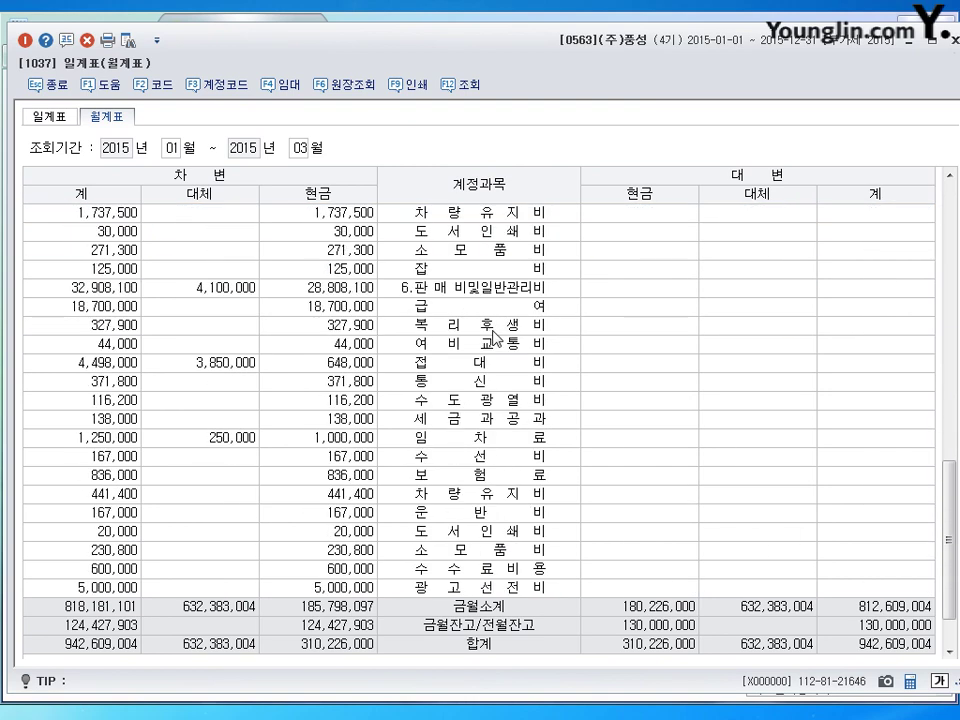
{"action": "scroll", "coordinate": [493, 338], "scroll_direction": "up", "scroll_amount": 12}
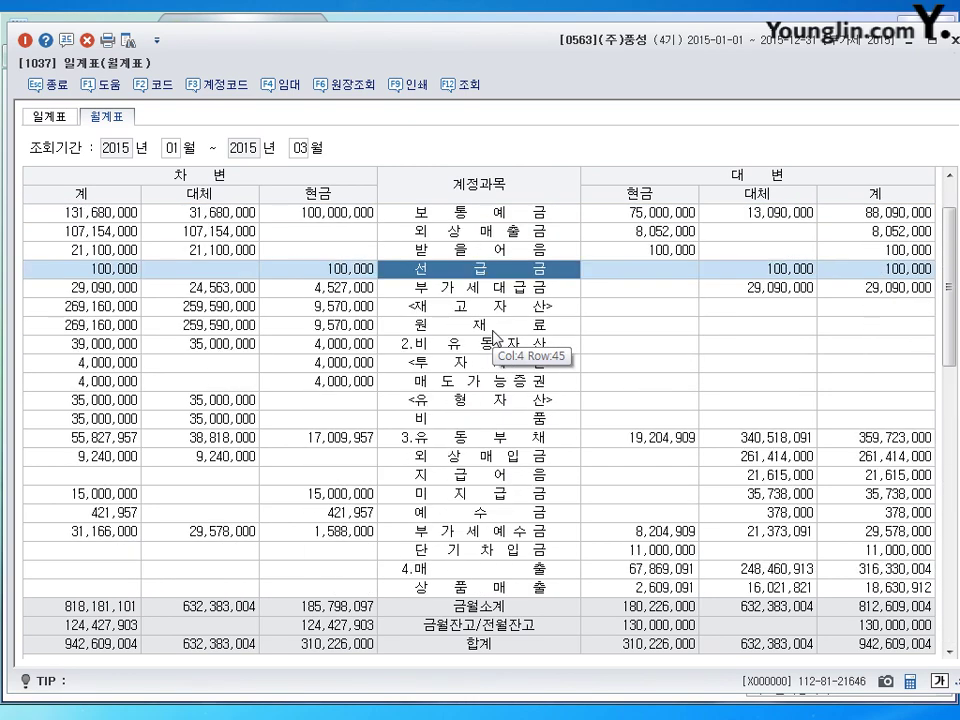
{"action": "scroll", "coordinate": [493, 338], "scroll_direction": "up", "scroll_amount": 1}
{"action": "scroll", "coordinate": [493, 338], "scroll_direction": "down", "scroll_amount": 5}
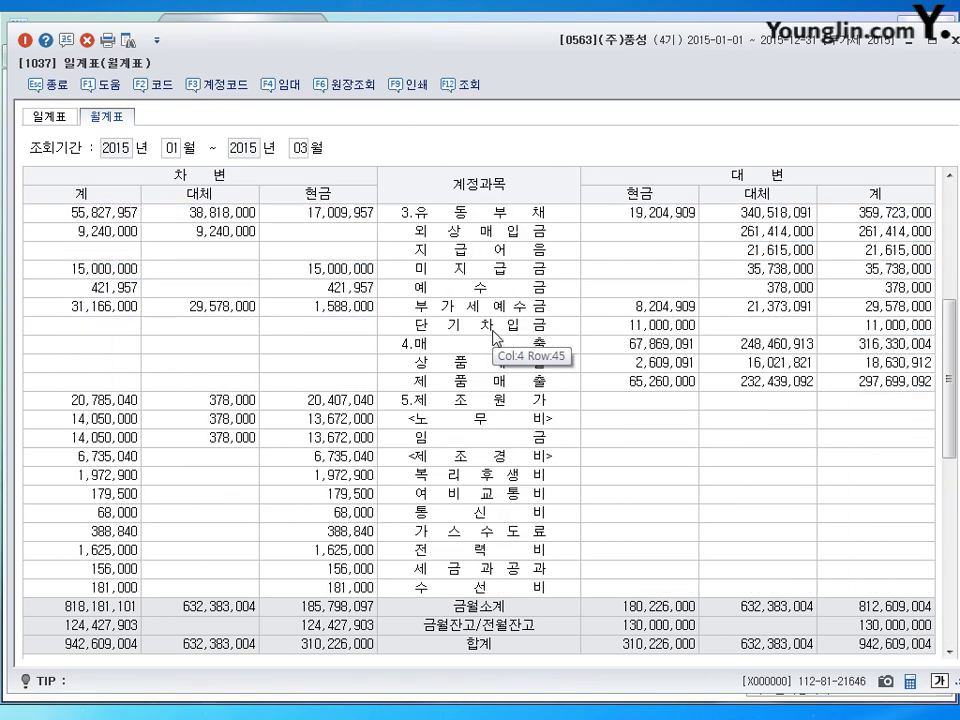
{"action": "left_click", "coordinate": [487, 458]}
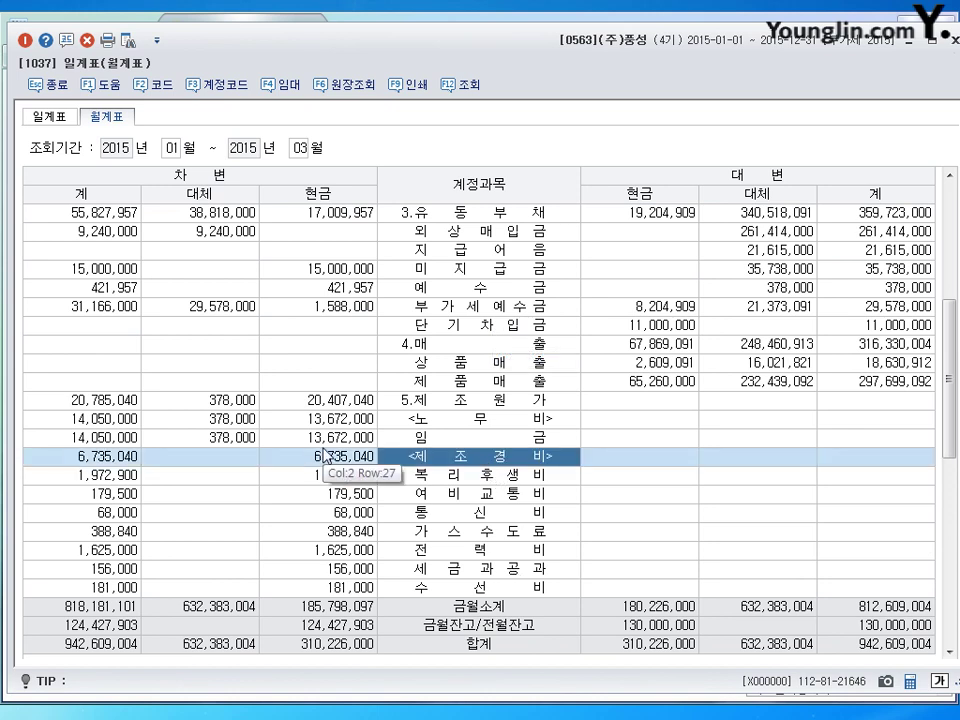
{"action": "left_click", "coordinate": [81, 457]}
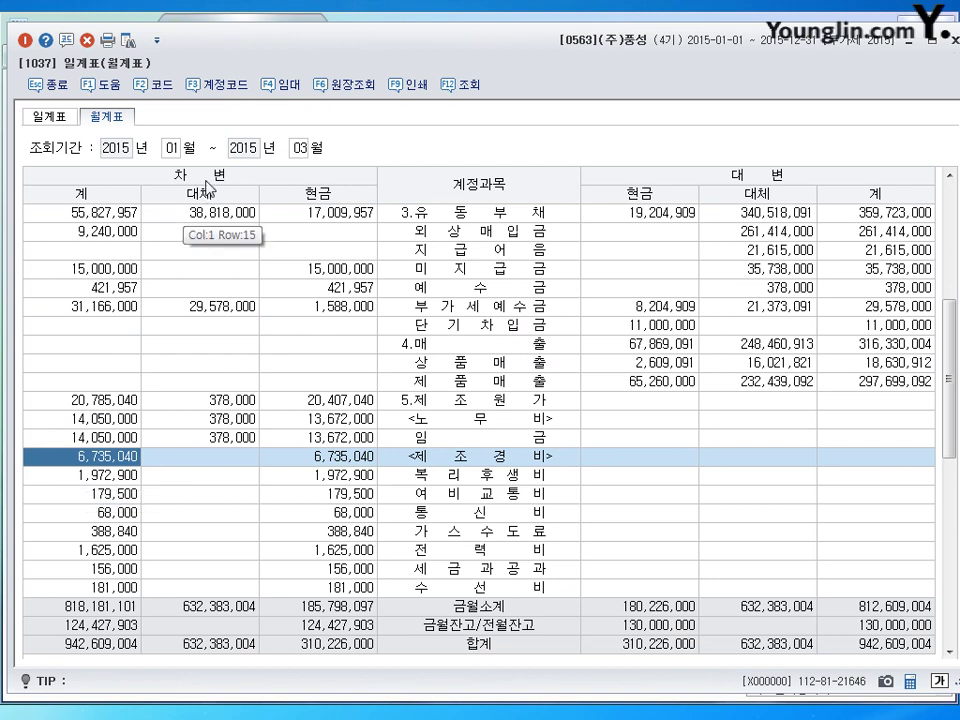